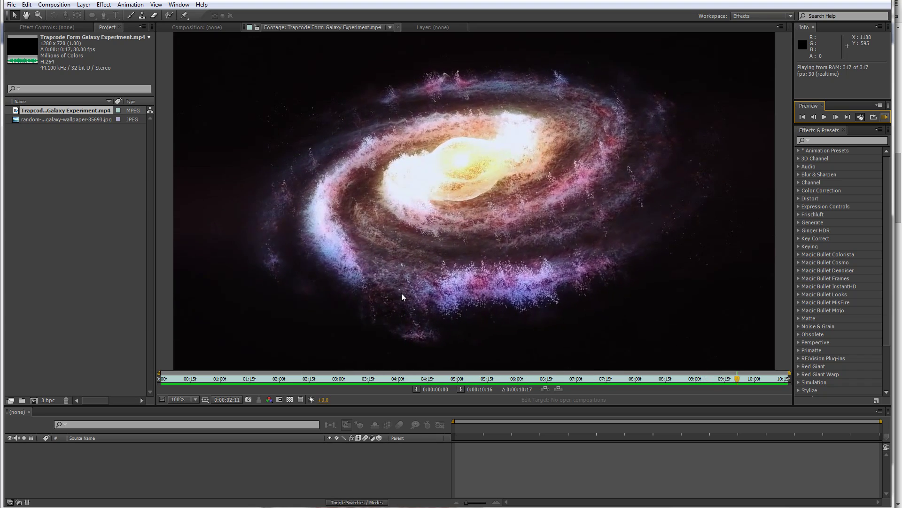
Compare the Trapcode Form Galaxy Experiment clip with the Milky Way wallpaper image, viewing the clip at different times
key("space")
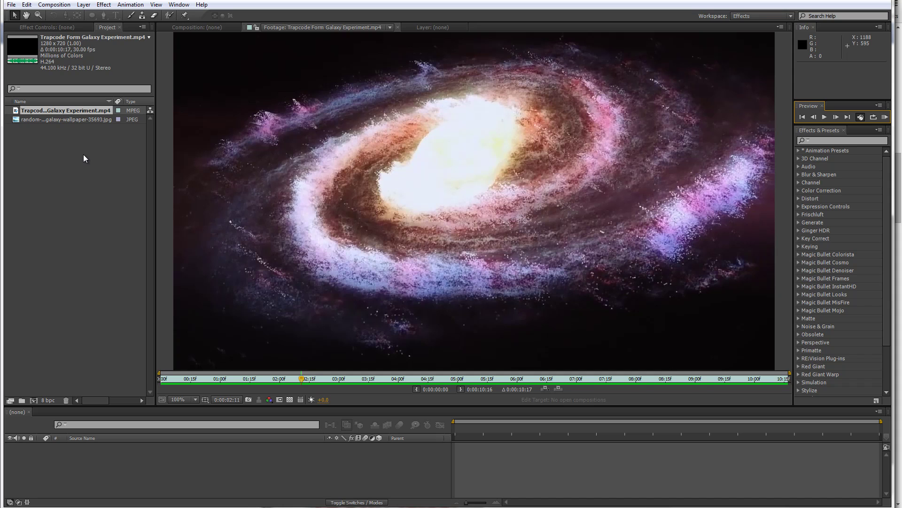
double_click(51, 120)
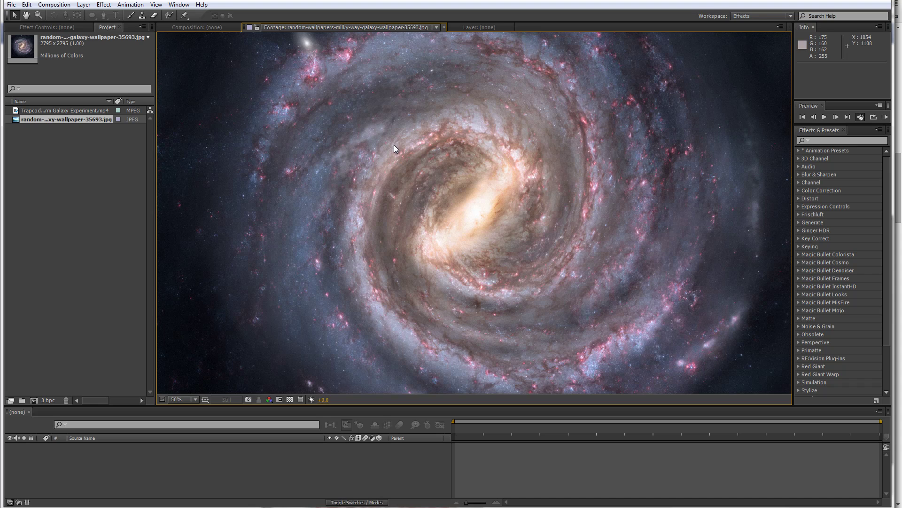
key("comma")
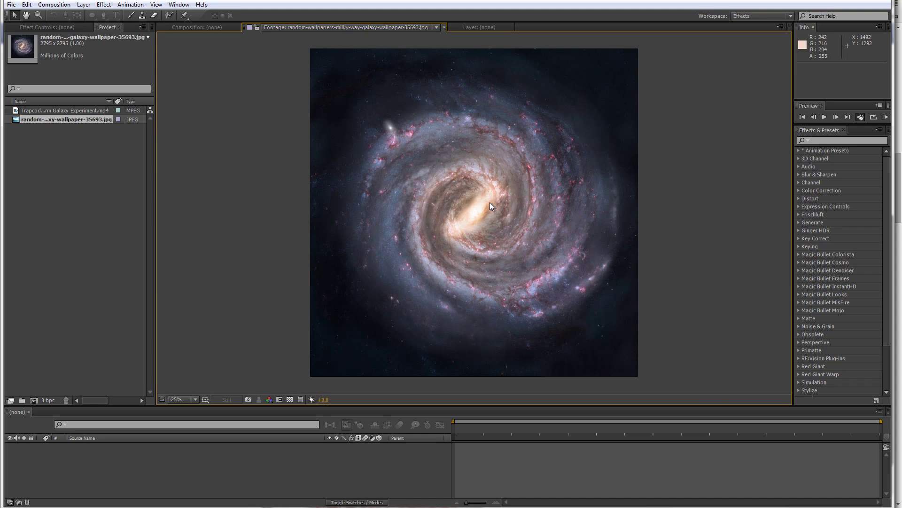
left_click_drag(156, 156, 209, 156)
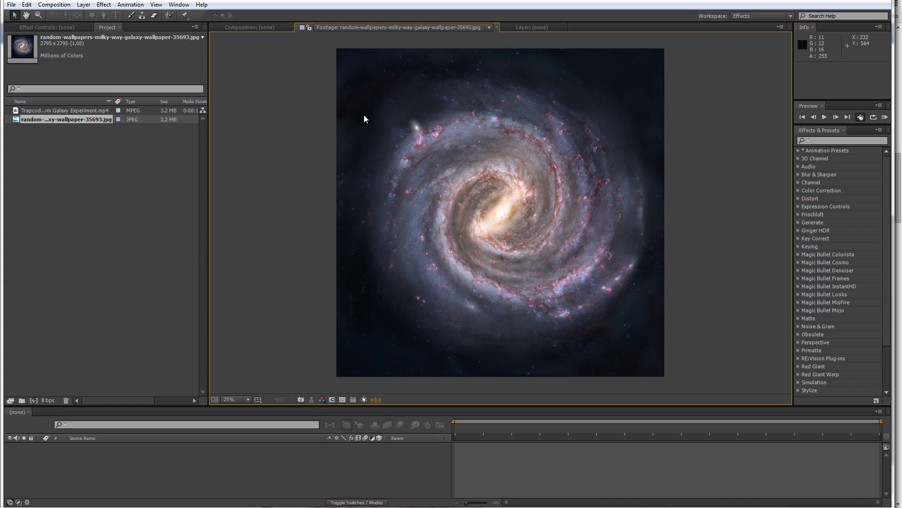
double_click(79, 112)
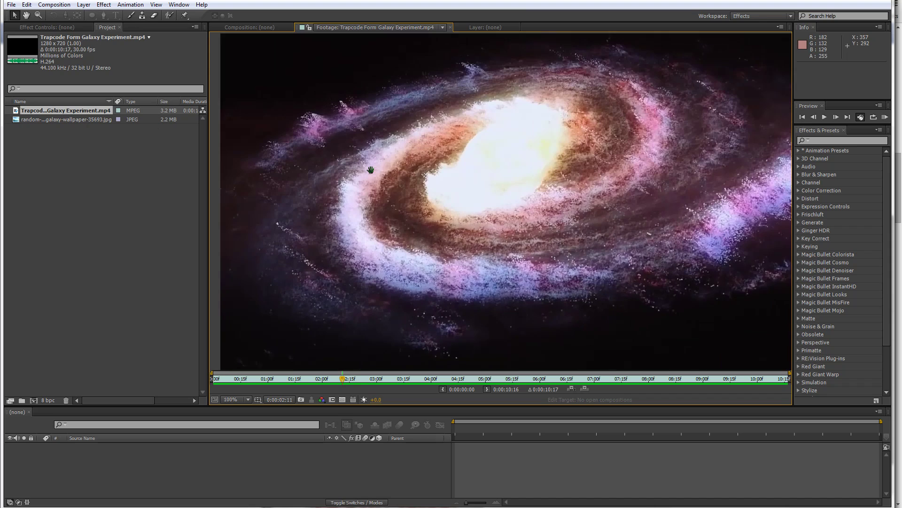
left_click_drag(371, 169, 351, 170)
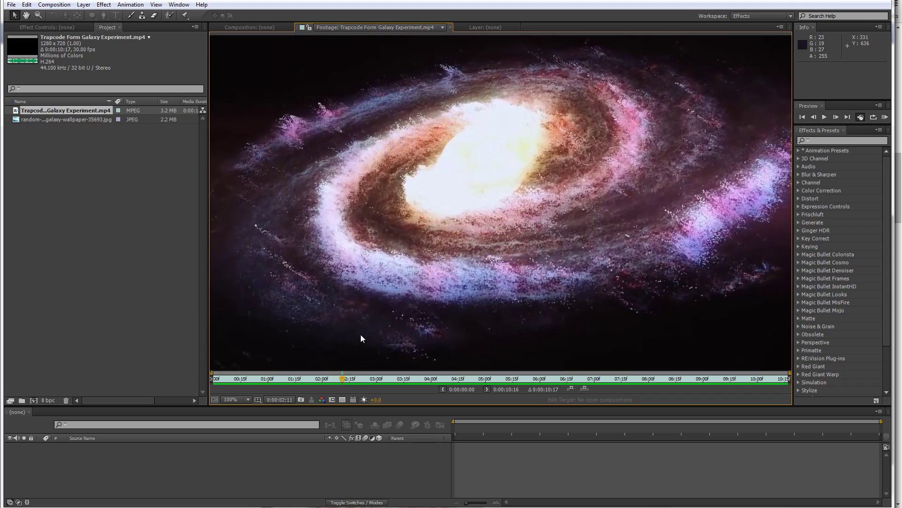
left_click_drag(345, 379, 406, 379)
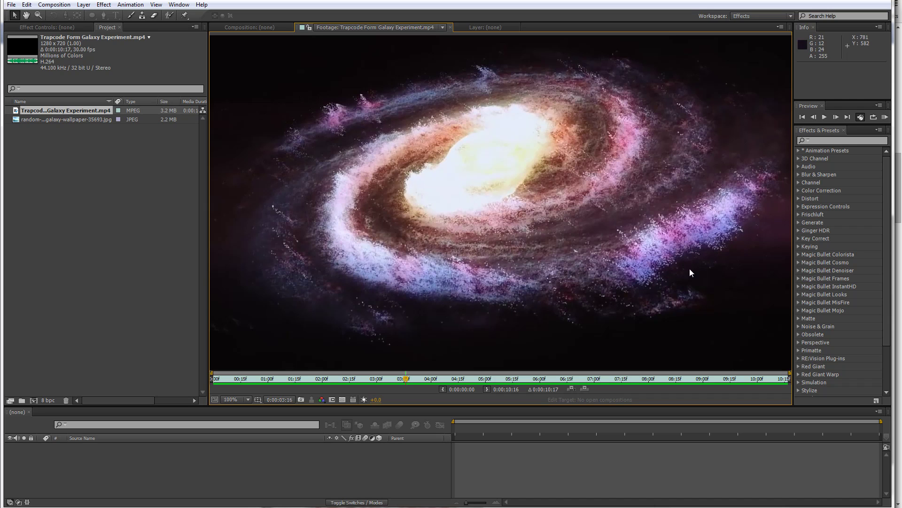
double_click(61, 118)
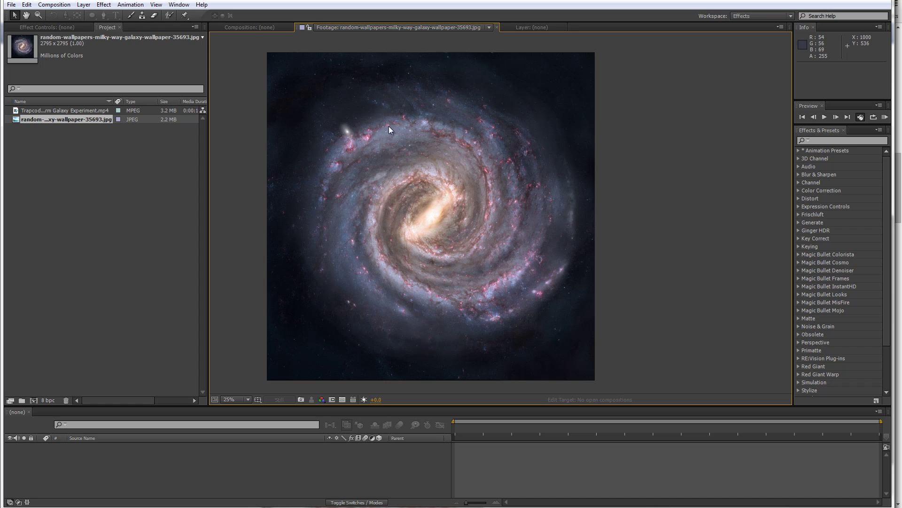
left_click_drag(385, 181, 414, 183)
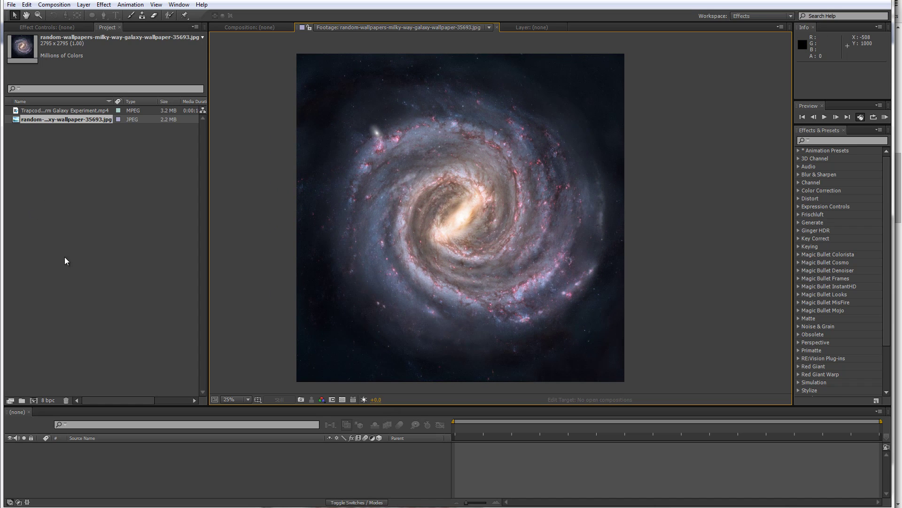
Start a new composition and set its size to 1280 × 720 px with the aspect ratio unlocked
left_click(151, 214)
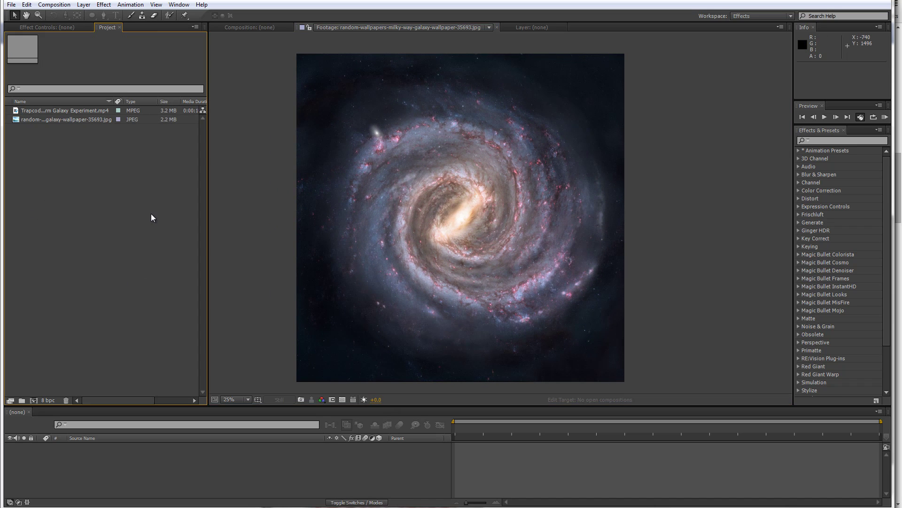
left_click(67, 9)
left_click(78, 15)
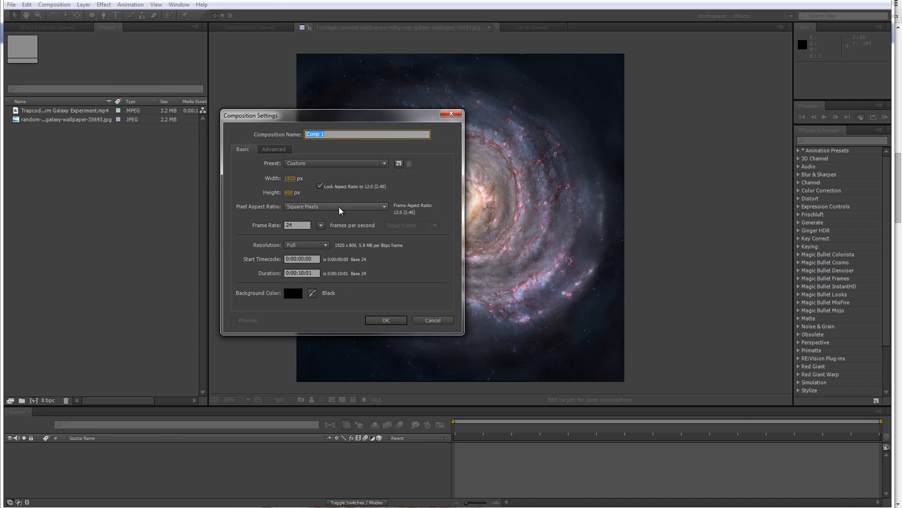
left_click(291, 179)
type("12")
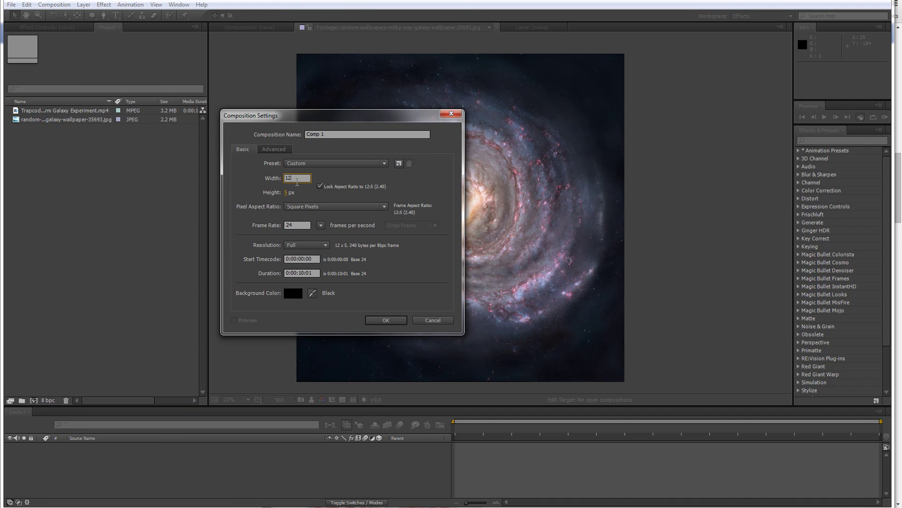
type("80")
left_click(290, 193)
left_click(320, 187)
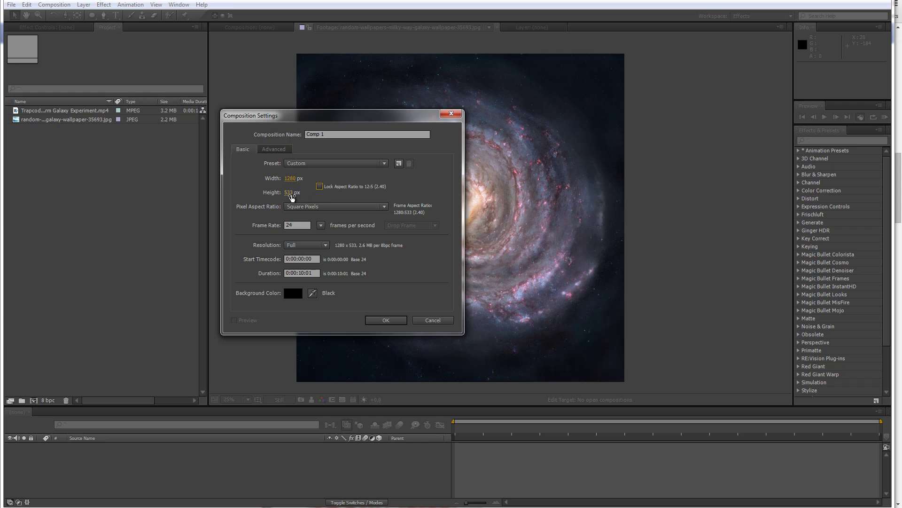
left_click(290, 193)
type("720")
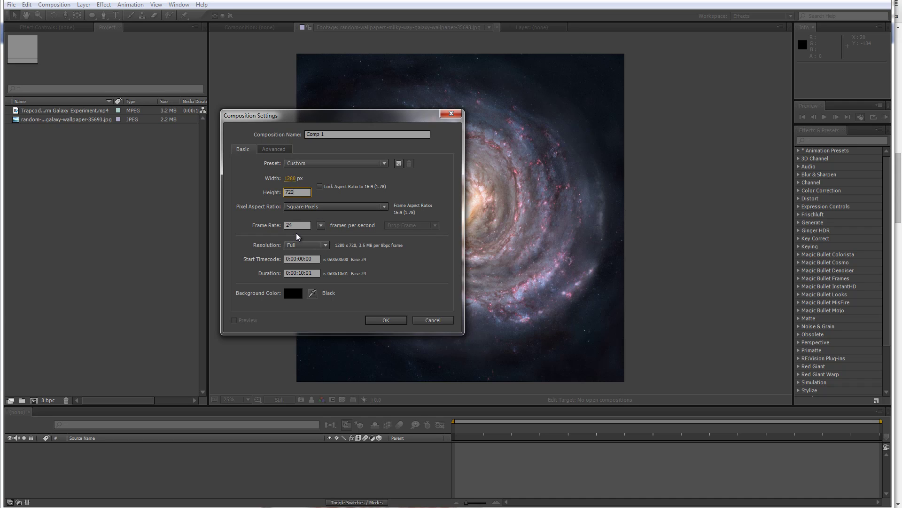
Name the new composition "main" and create it
left_click(329, 135)
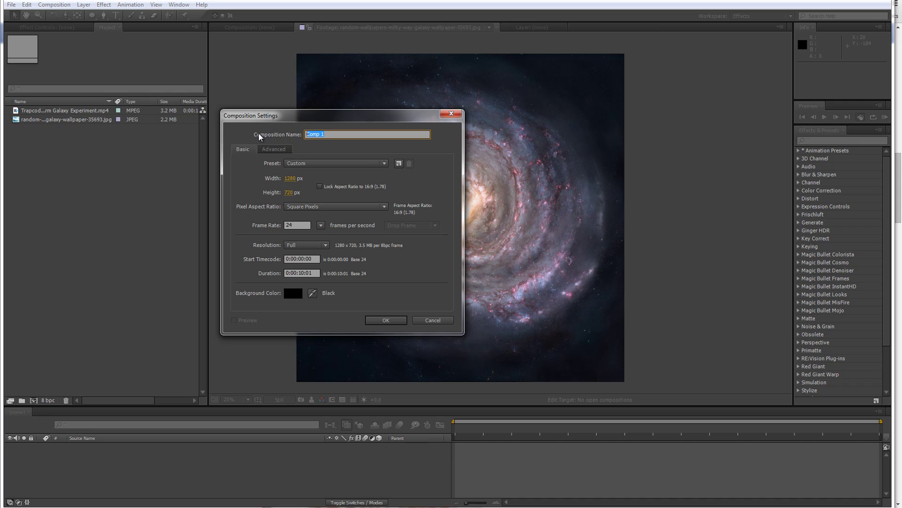
type("main")
left_click(386, 320)
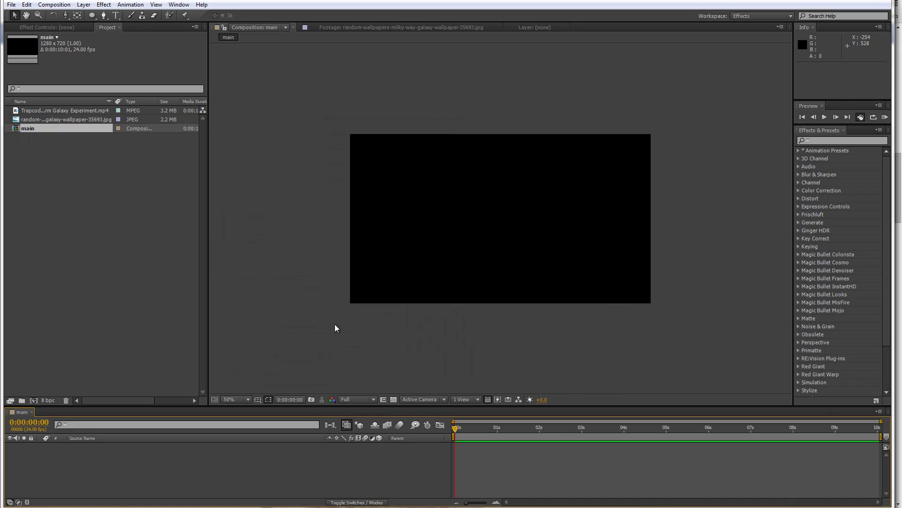
Add a black, composition-sized solid named "form" to the main composition
key("slash")
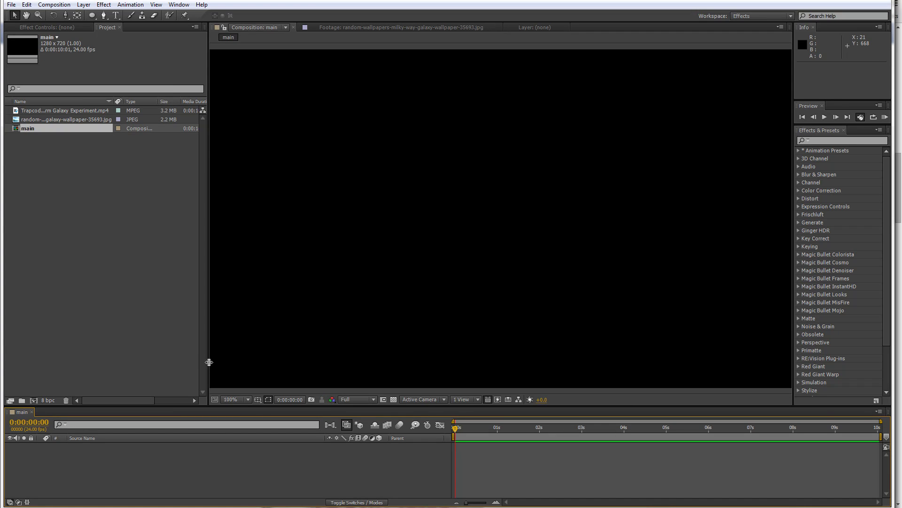
left_click_drag(209, 362, 156, 402)
right_click(164, 356)
mouse_move(207, 363)
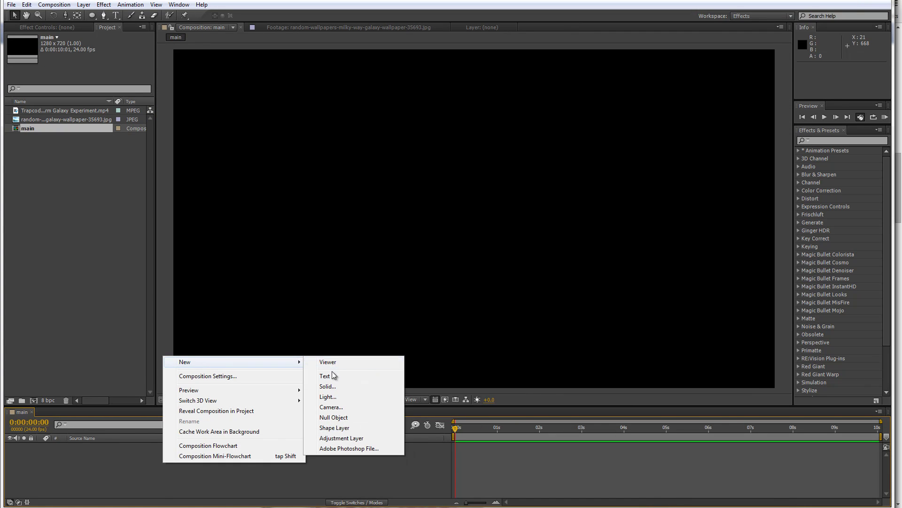
left_click(331, 385)
type("form")
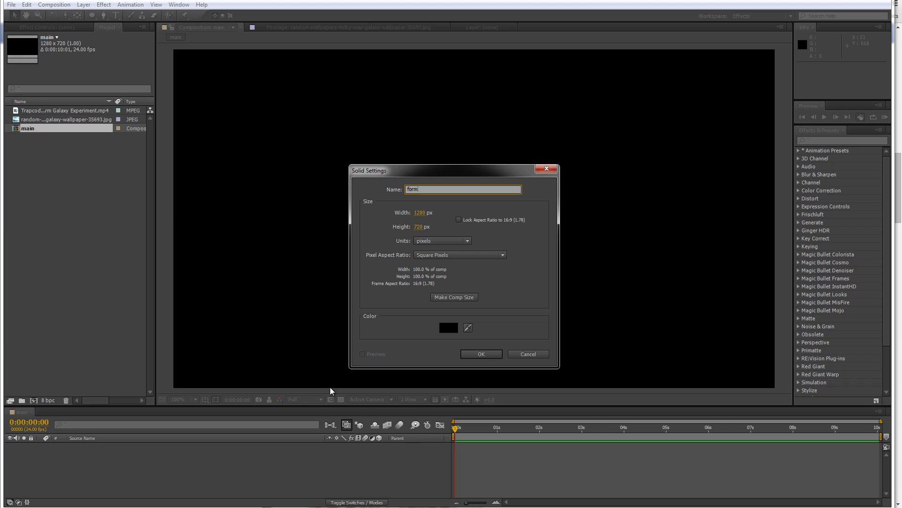
key("Return")
Apply the Trapcode Form effect to the form solid
right_click(173, 445)
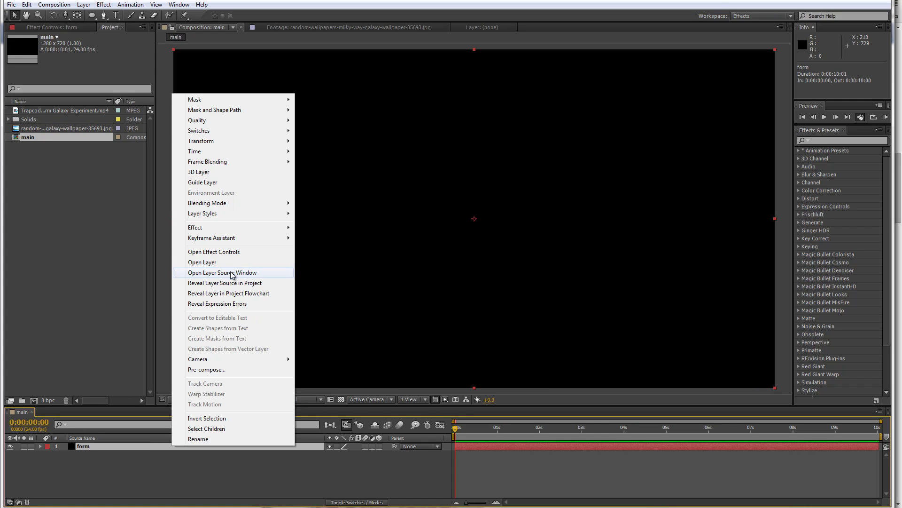
mouse_move(224, 229)
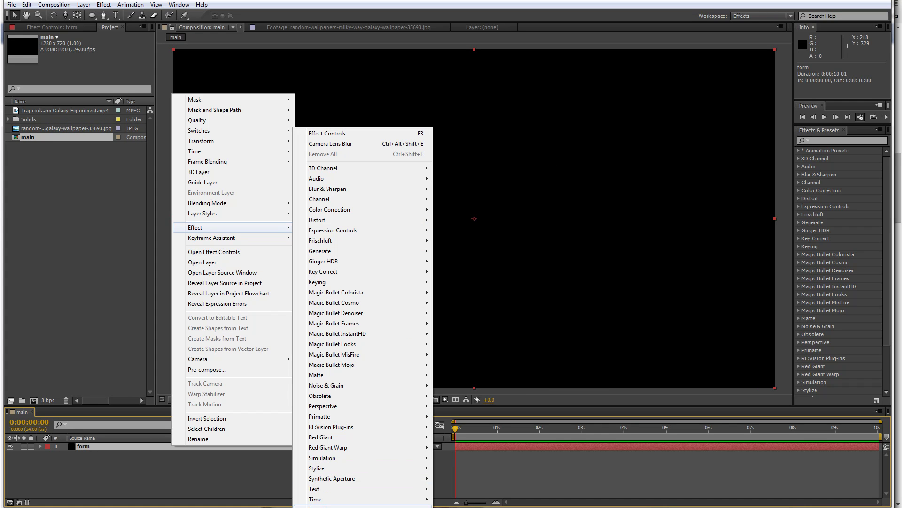
mouse_move(367, 437)
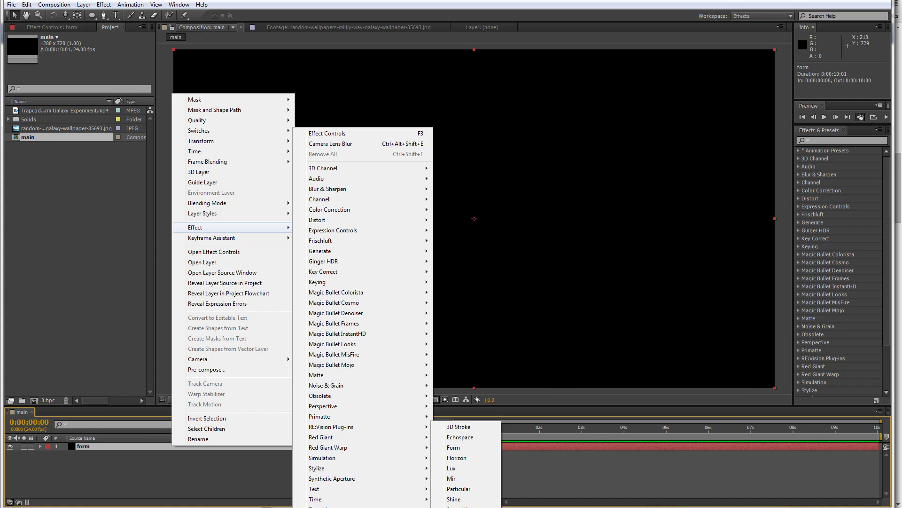
left_click(460, 450)
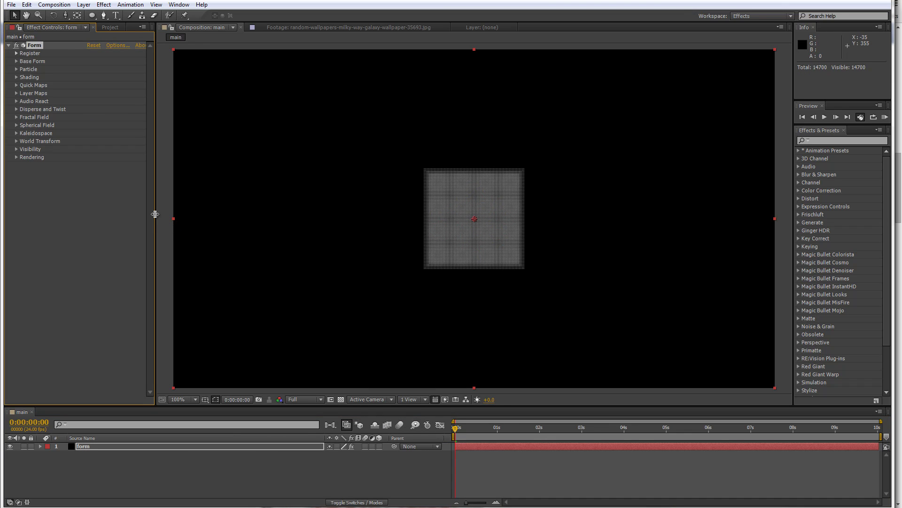
In Form's Base Form settings, set Size X and Size Y to 1000 and Size Z to 0
left_click_drag(157, 218, 194, 219)
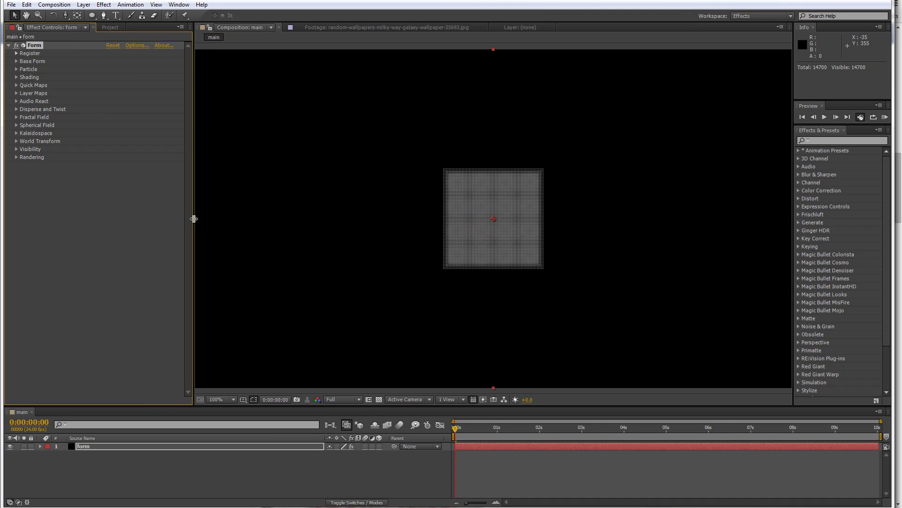
left_click(16, 61)
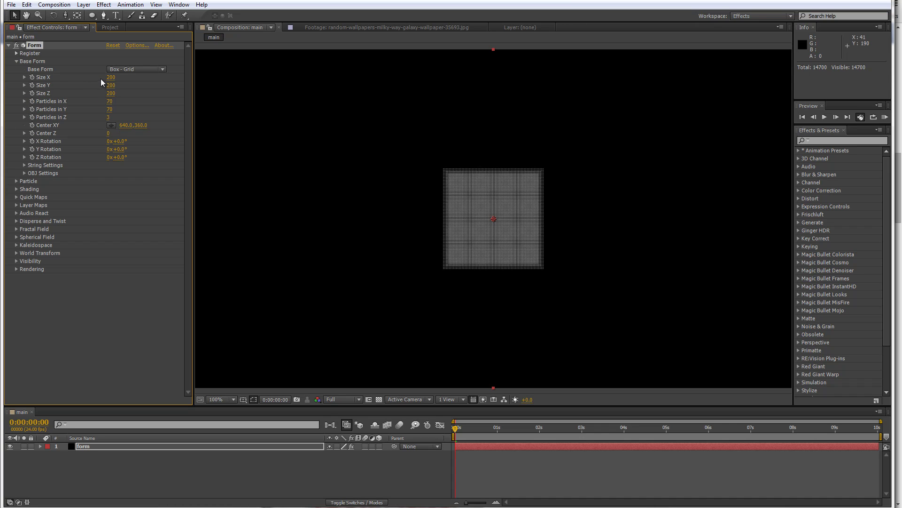
type("1000")
left_click(113, 85)
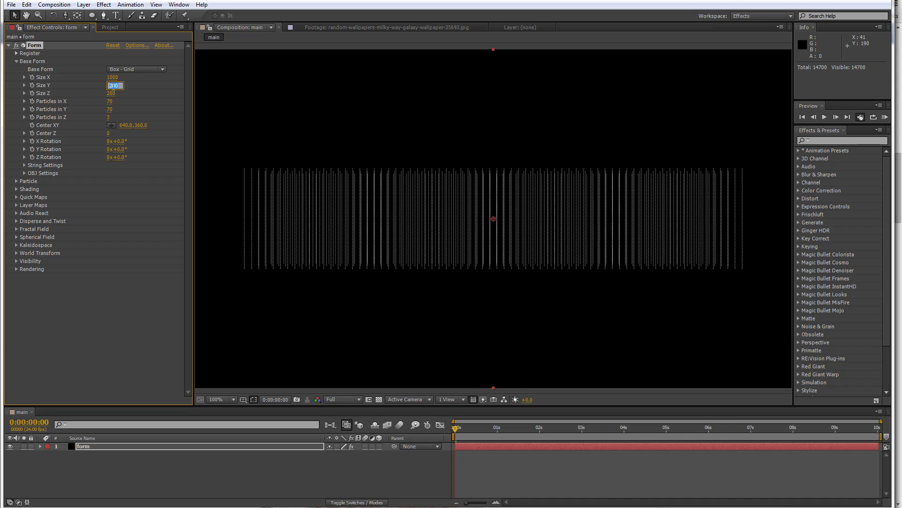
type("1000")
key("Return")
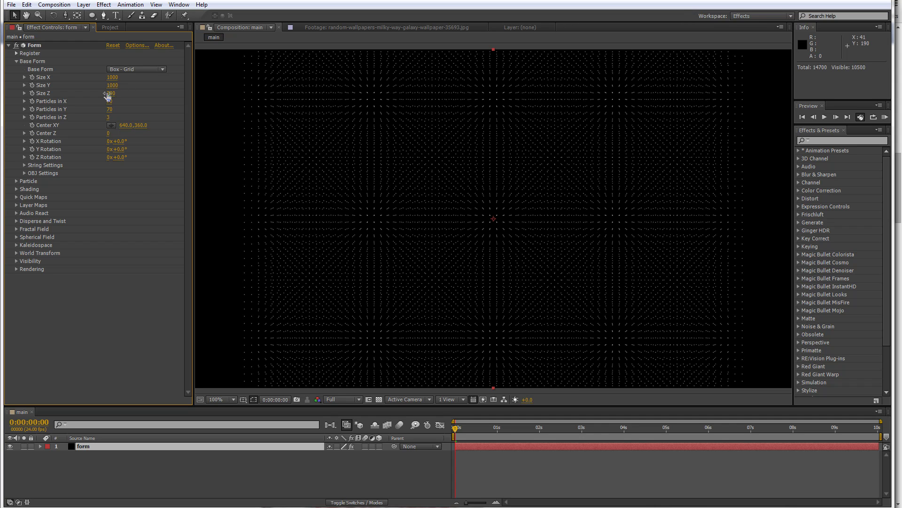
left_click(111, 93)
type("0")
key("Return")
Set the base form's particle counts to 1000 in X, 1000 in Y and 1 in Z
left_click(110, 101)
type("1000")
left_click(111, 109)
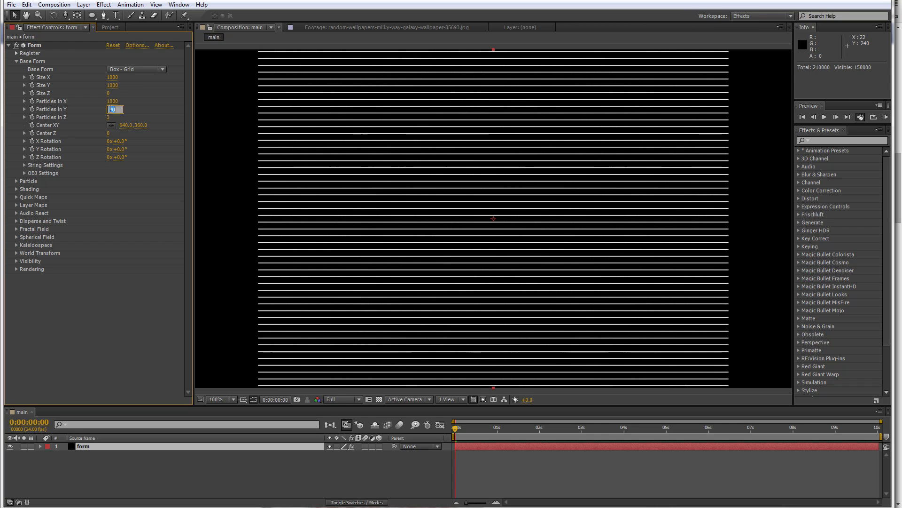
type("1000")
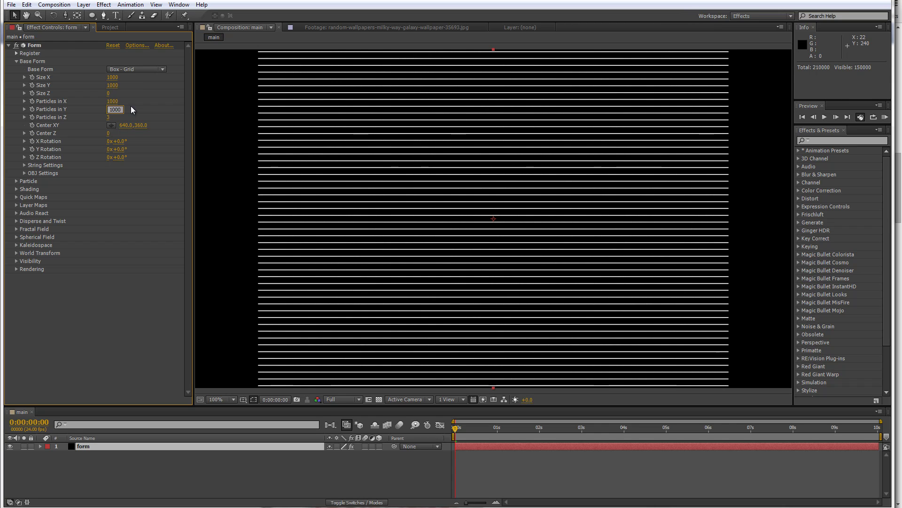
key("Return")
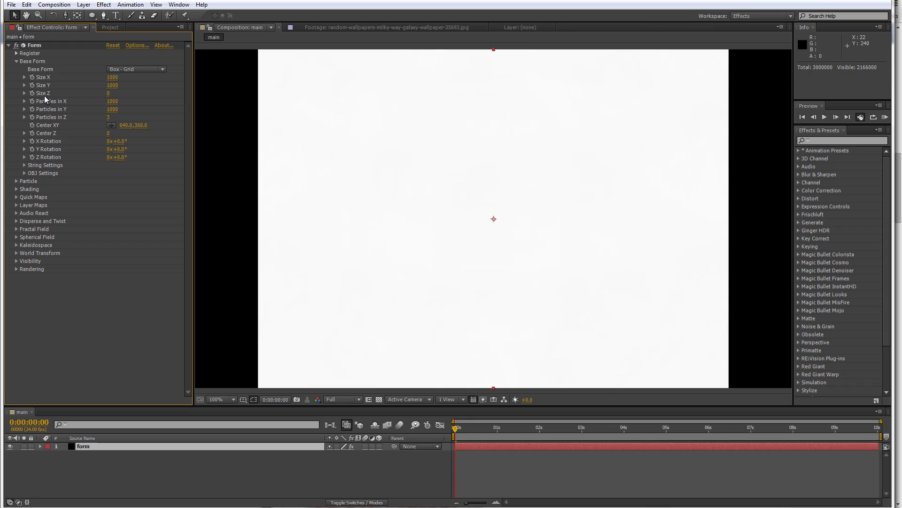
left_click(108, 117)
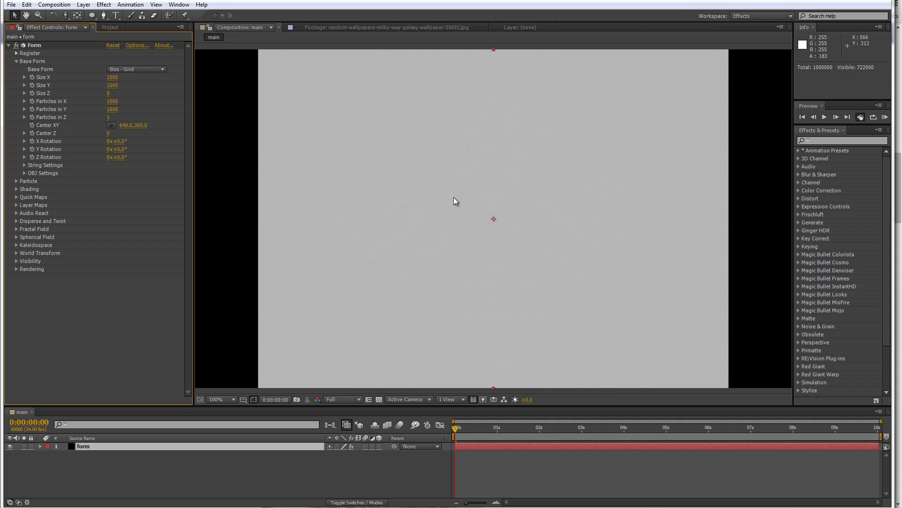
Tilt the particle grid by setting the World Transform X Rotation to -60°
key("comma")
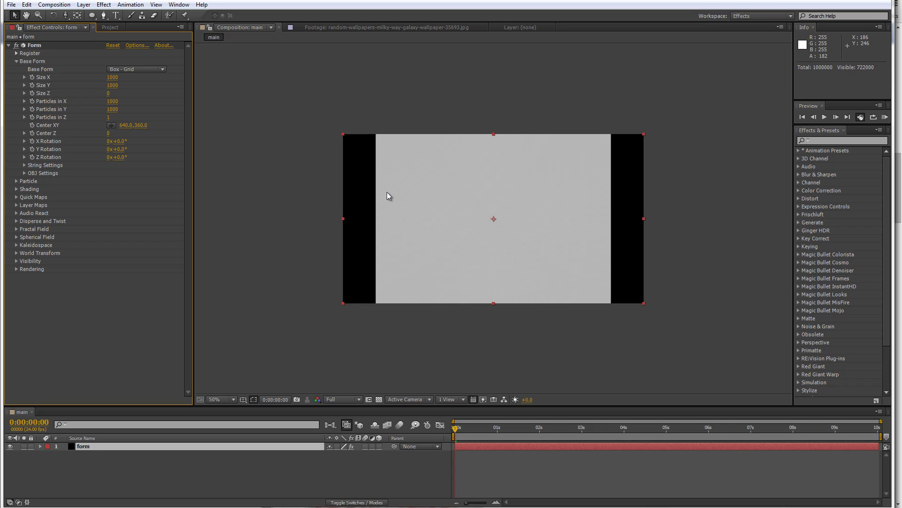
left_click(16, 254)
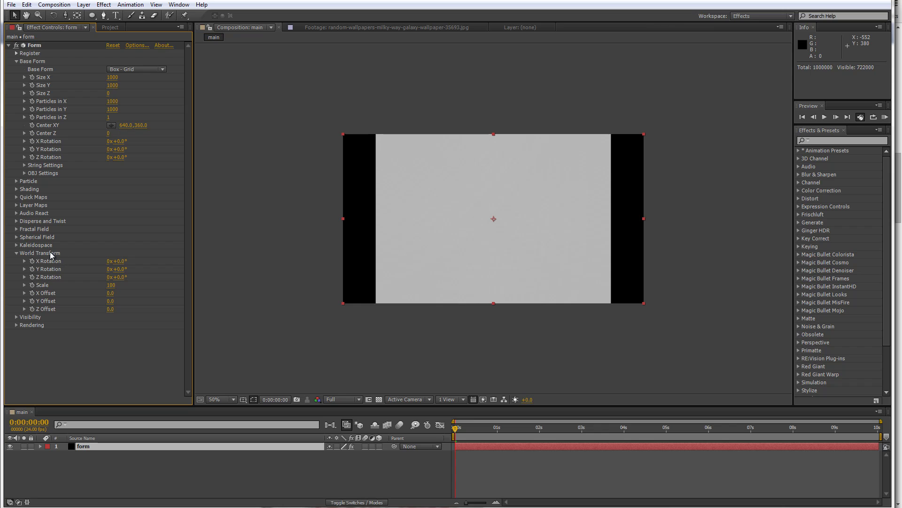
left_click(123, 262)
type("-60")
key("Return")
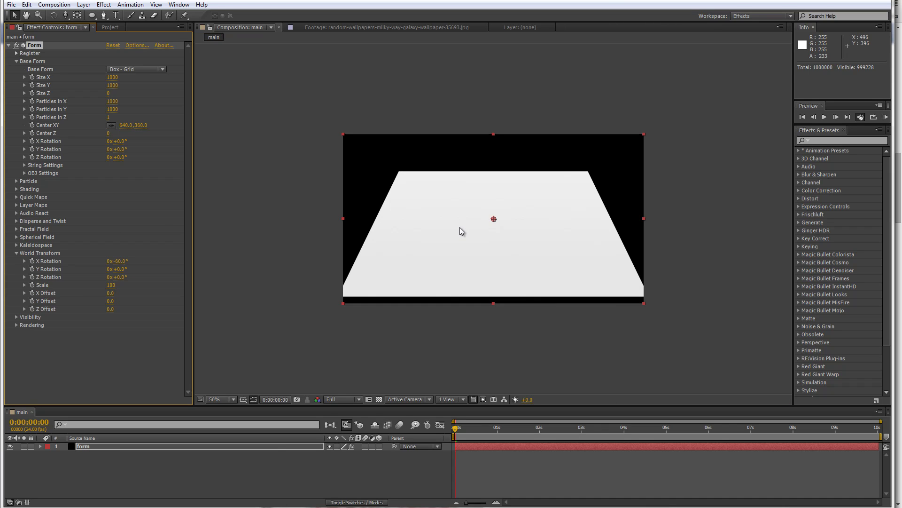
left_click_drag(459, 228, 404, 227)
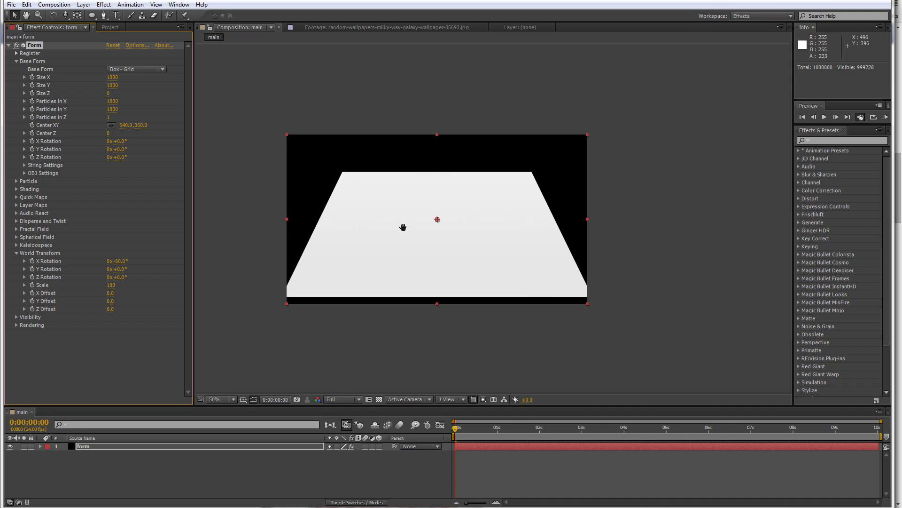
Add a two-node camera to the main composition using the 50mm preset
right_click(120, 458)
mouse_move(165, 361)
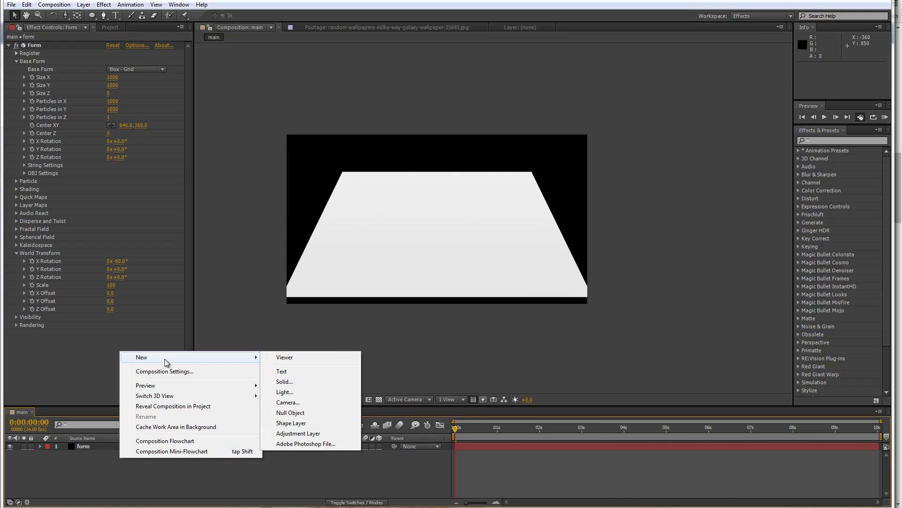
left_click(288, 402)
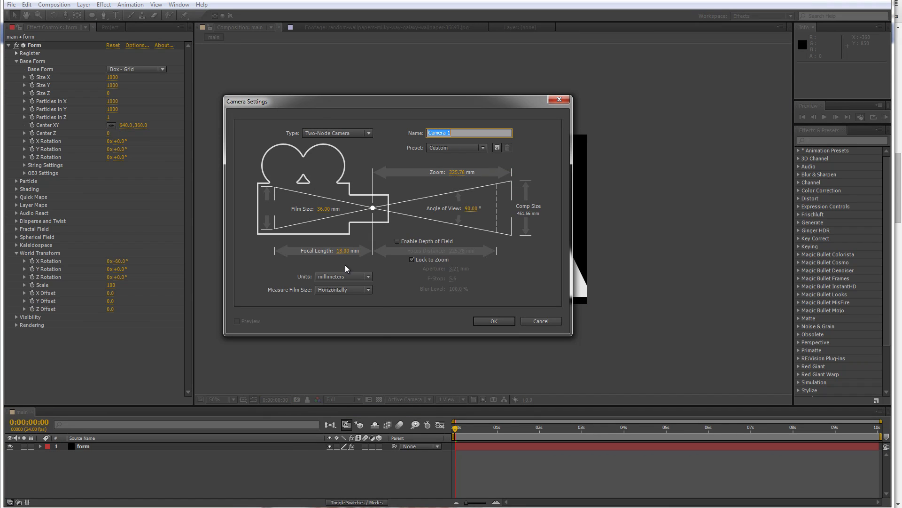
left_click(458, 148)
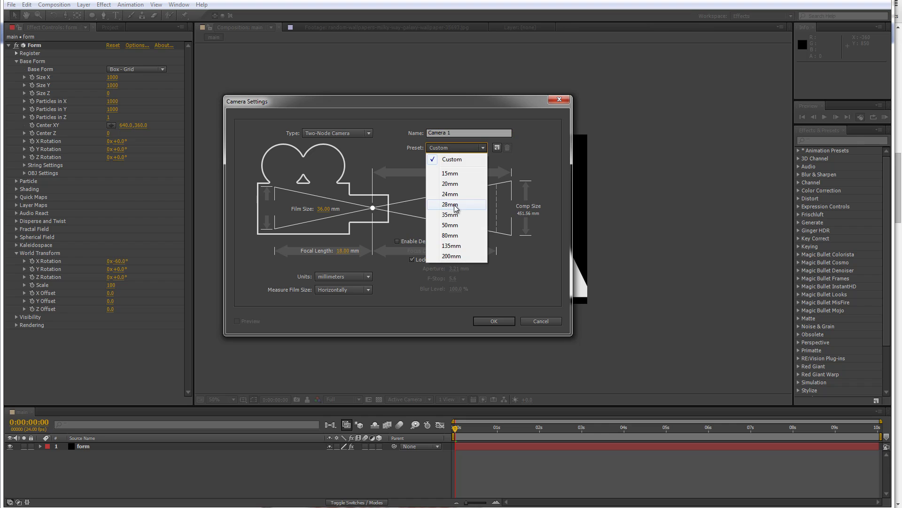
left_click(452, 226)
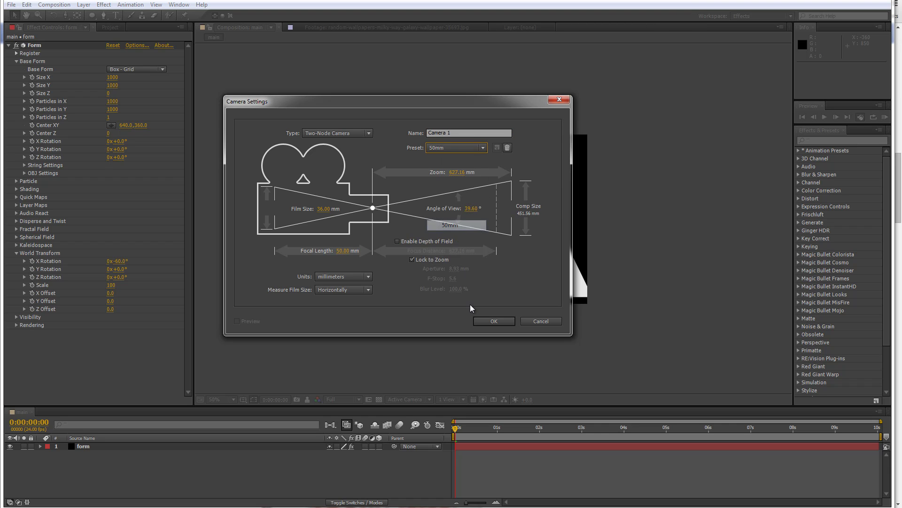
left_click(479, 319)
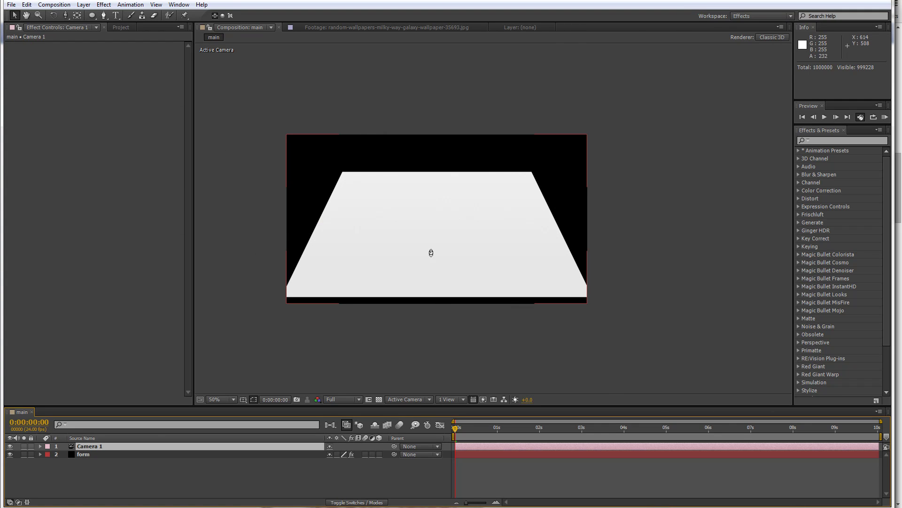
Shift the camera vertically and pull it back to a position of about 638, 424, -1874 to frame the whole particle grid
key("c")
key("c")
key("c")
left_click_drag(429, 252, 432, 236)
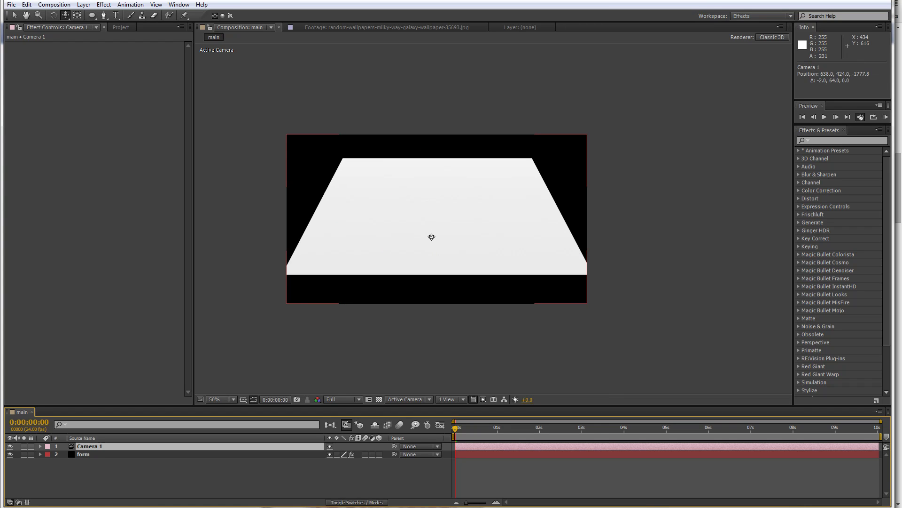
key("c")
left_click_drag(429, 218, 431, 231)
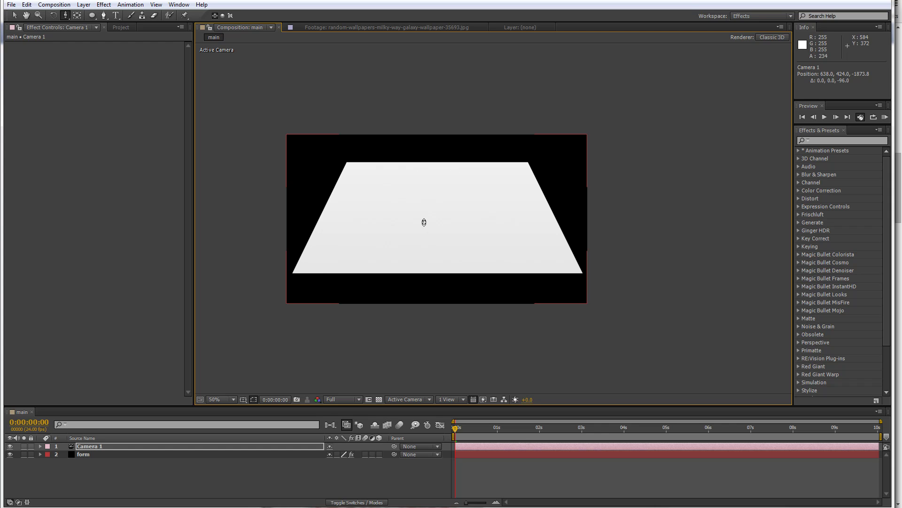
Open the Color and Alpha layer map settings of the form layer's Form effect and check which layers are available
left_click(85, 453)
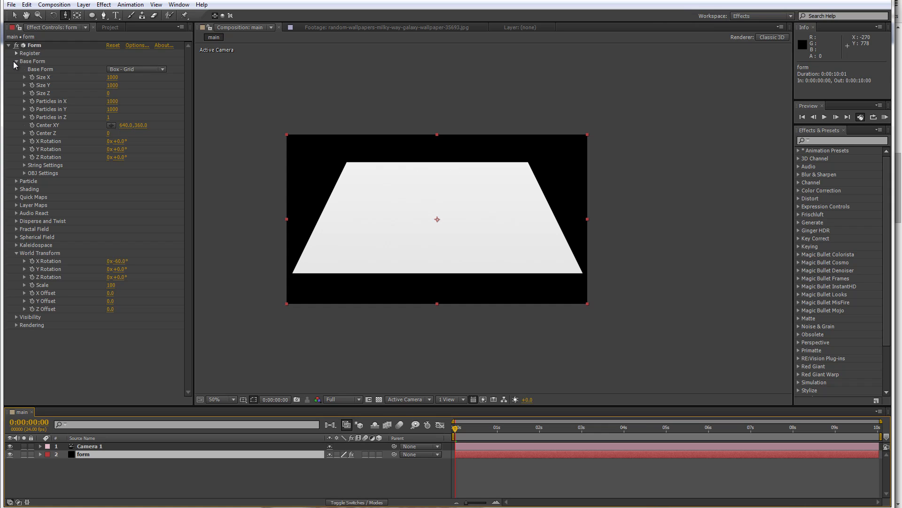
left_click(17, 205)
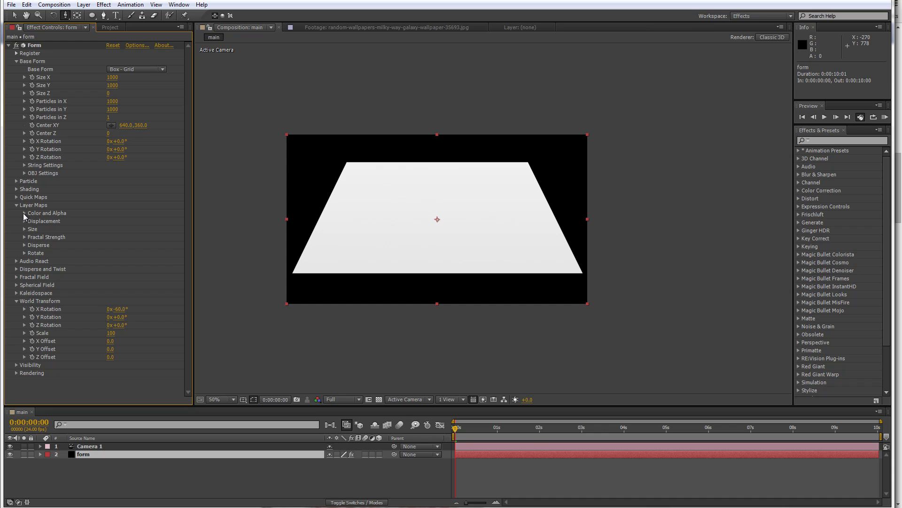
left_click(24, 214)
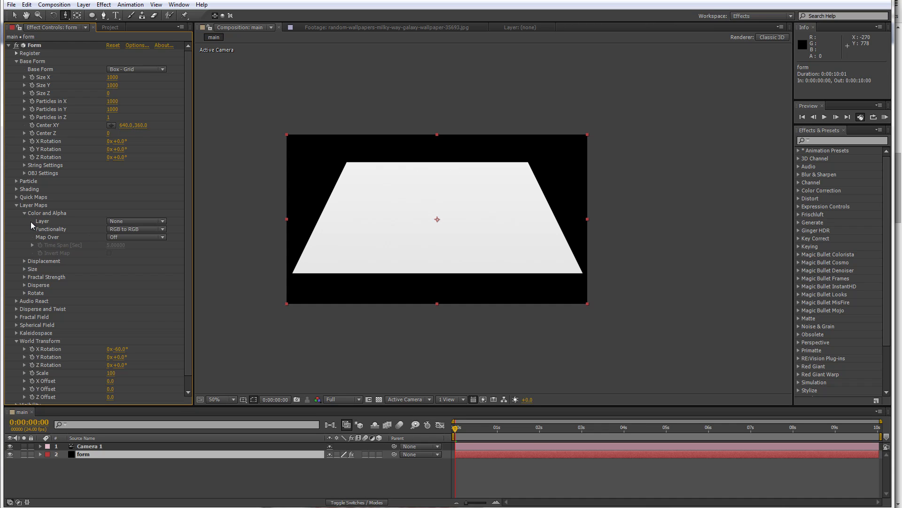
left_click(110, 220)
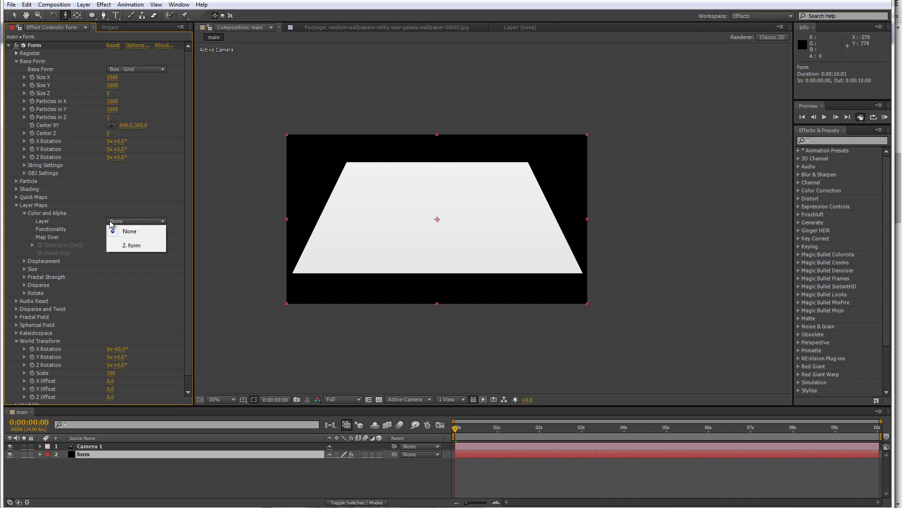
left_click(59, 221)
left_click(117, 222)
Create a composition from the Milky Way wallpaper JPEG and place it in main as a hidden layer beneath the form layer
left_click(110, 28)
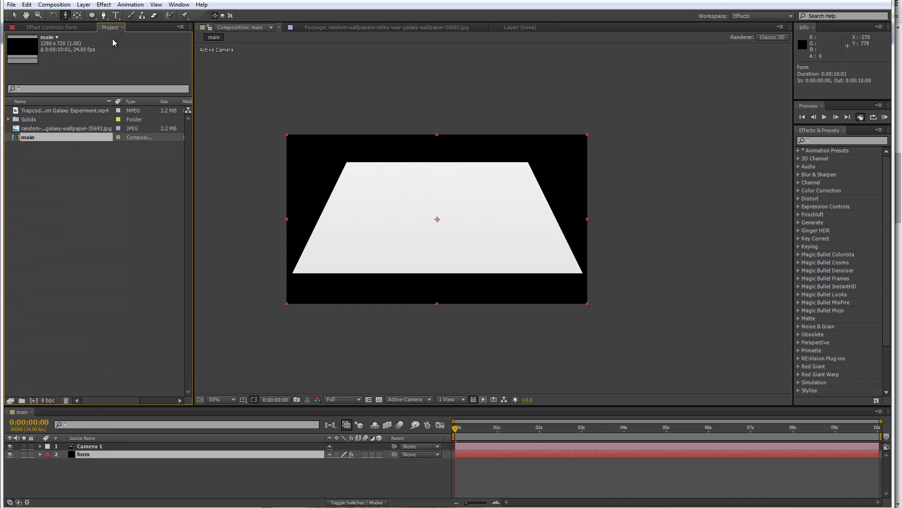
left_click_drag(49, 128, 33, 400)
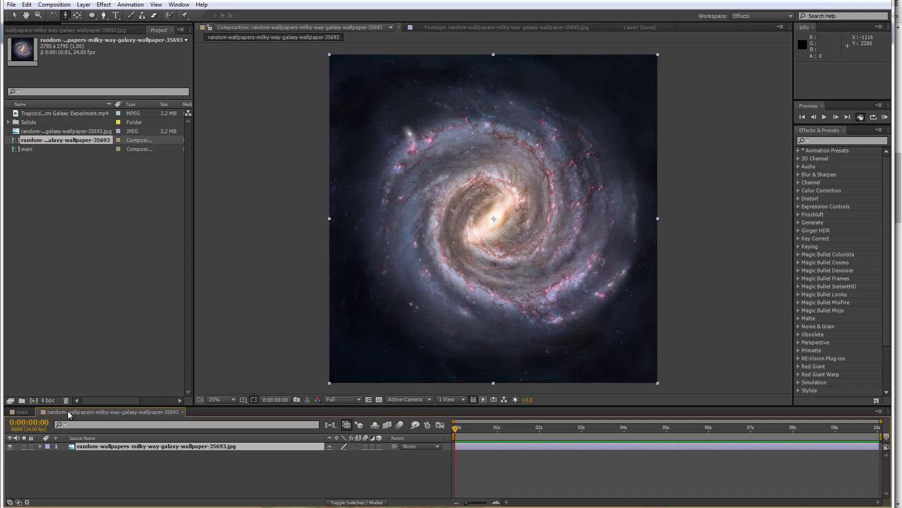
left_click(22, 411)
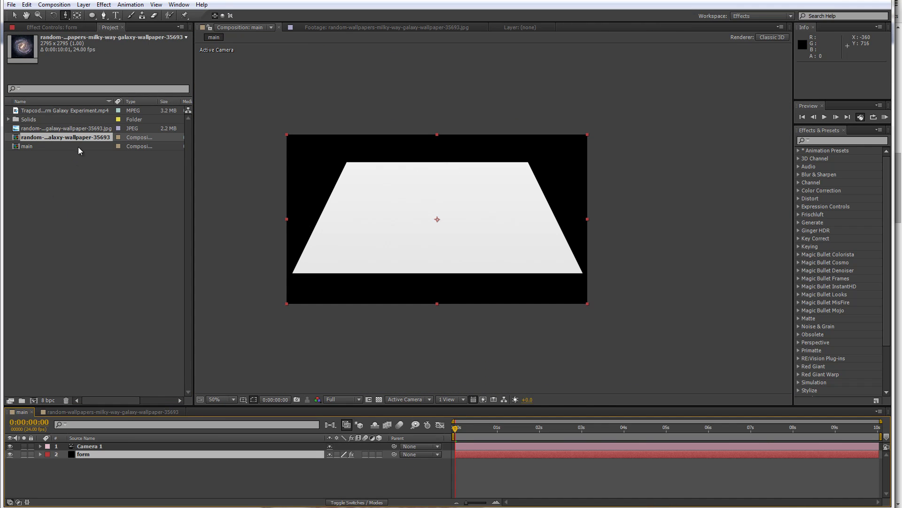
left_click_drag(65, 140, 49, 473)
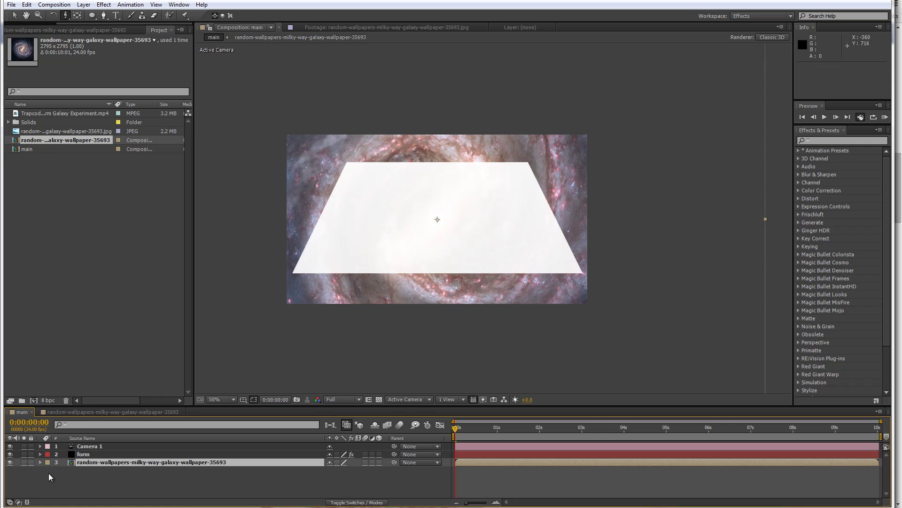
left_click(10, 463)
Use the Milky Way wallpaper composition as Form's Color and Alpha map layer, mapped over XY
left_click(85, 455)
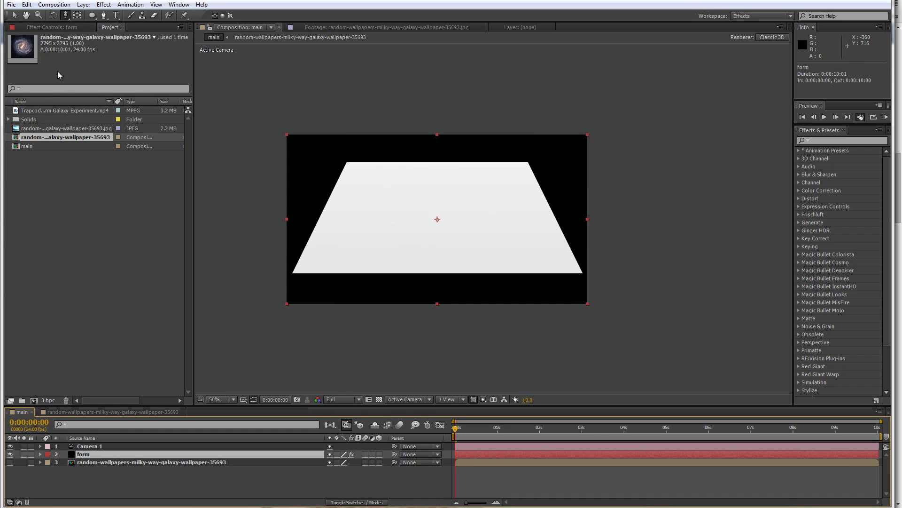
left_click(56, 27)
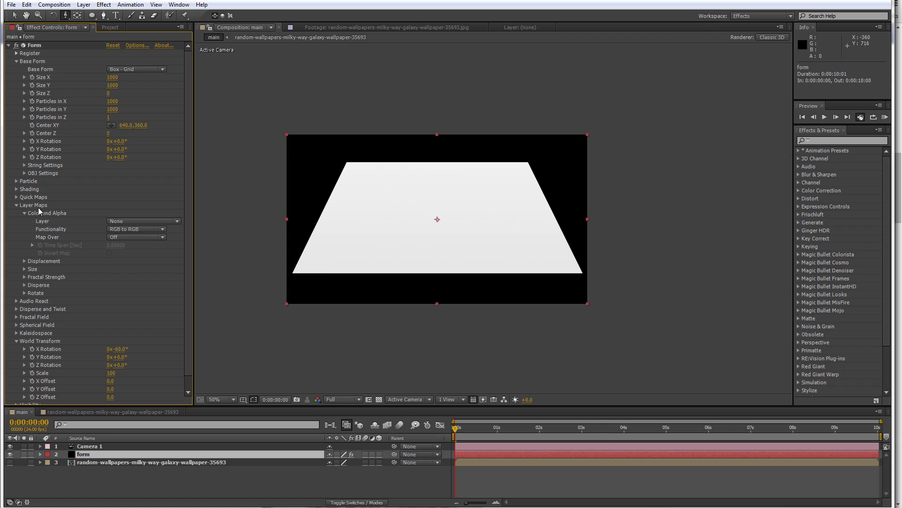
scroll(46, 237, "down", 1)
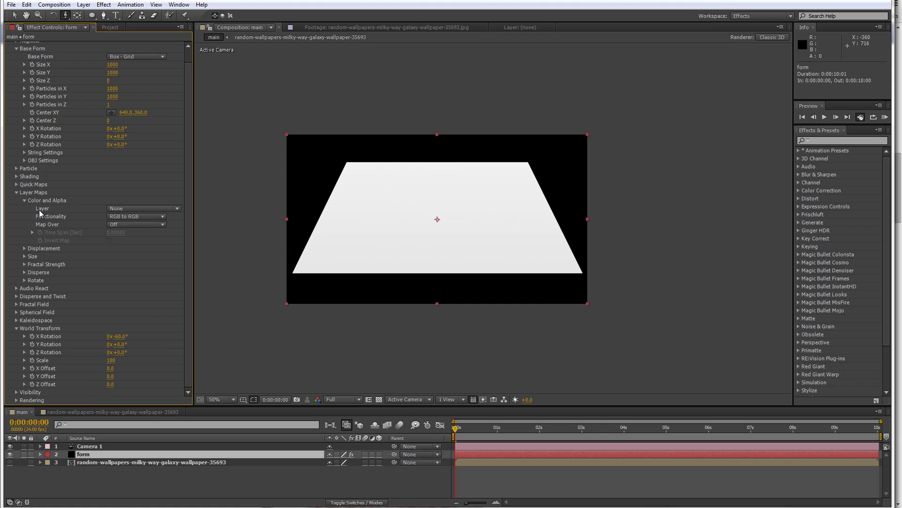
left_click(124, 207)
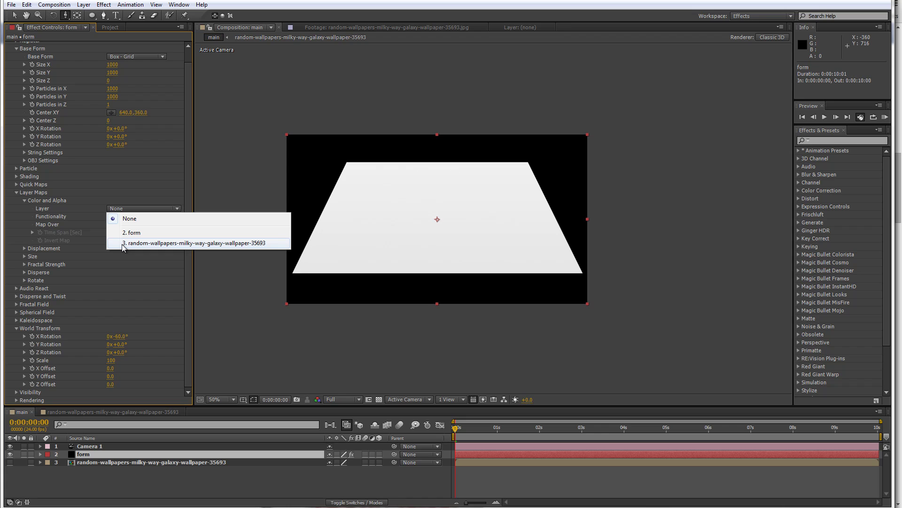
left_click(156, 243)
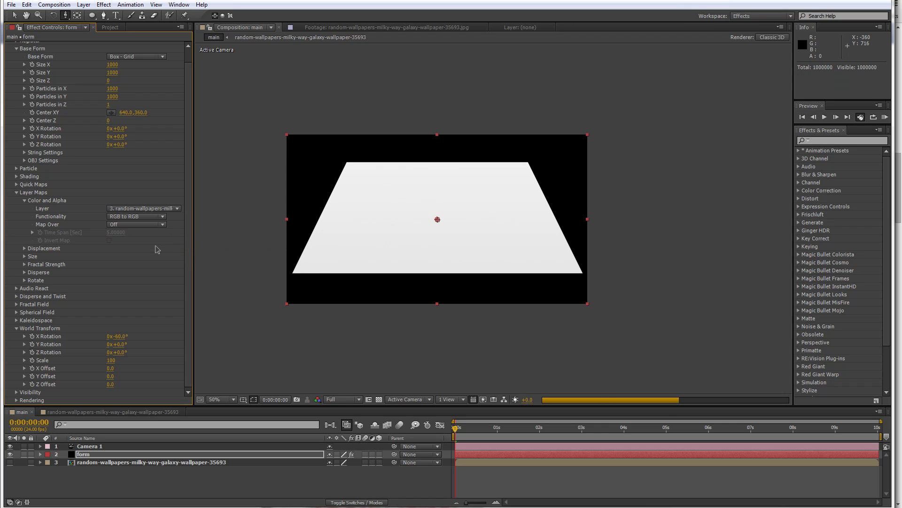
left_click(132, 224)
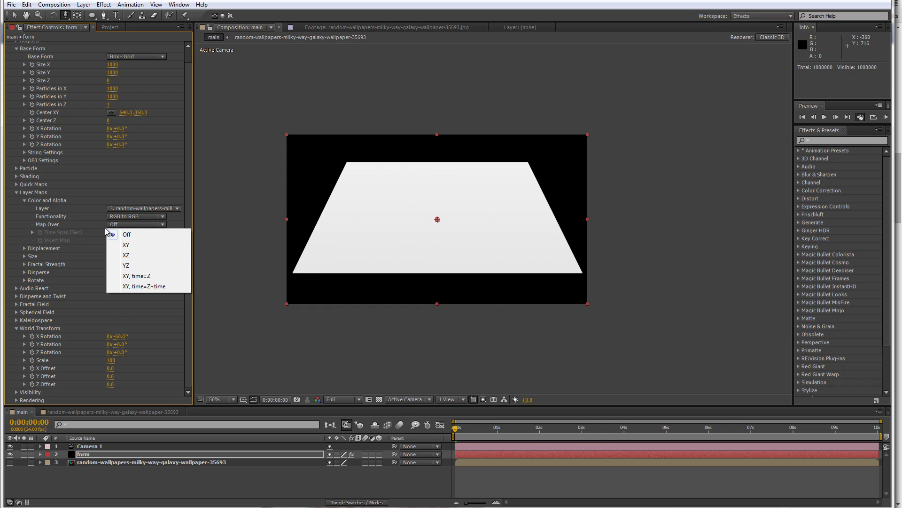
left_click(129, 245)
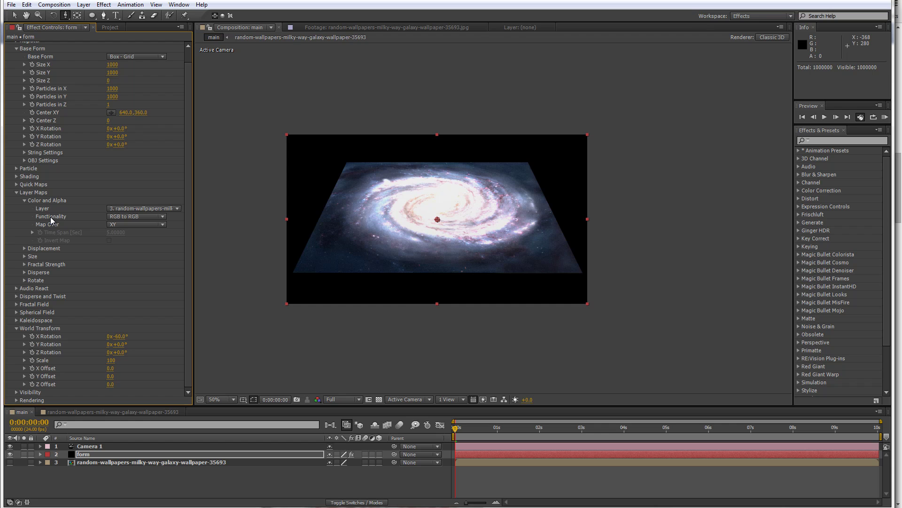
Set the transfer mode of Form's particles to Normal
scroll(416, 217, "up", 1)
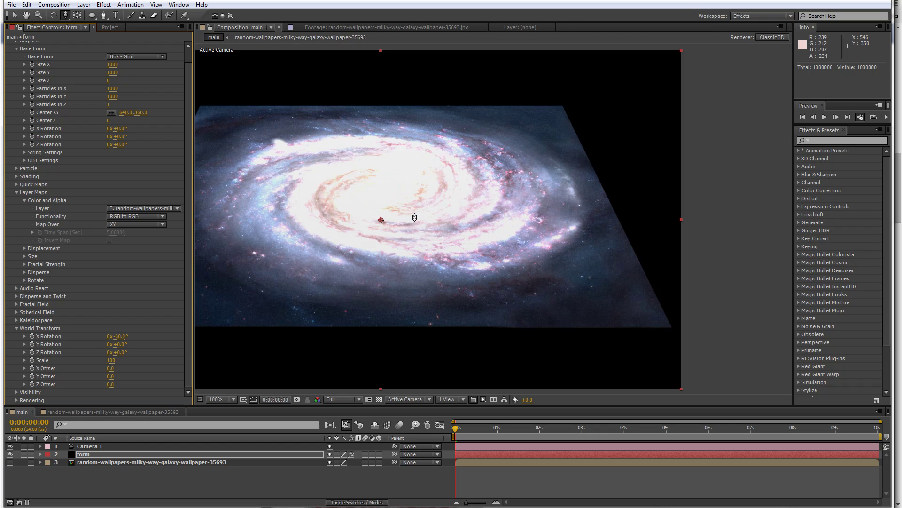
left_click_drag(414, 216, 478, 239)
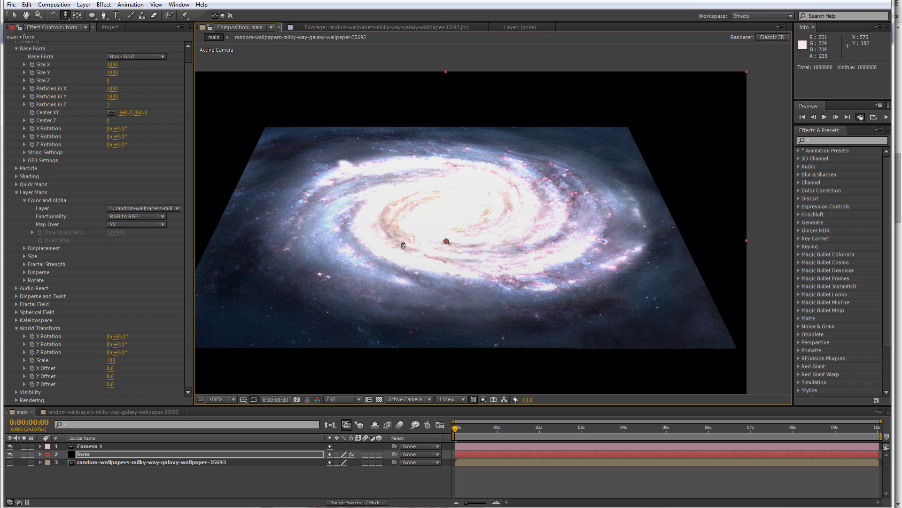
left_click(16, 168)
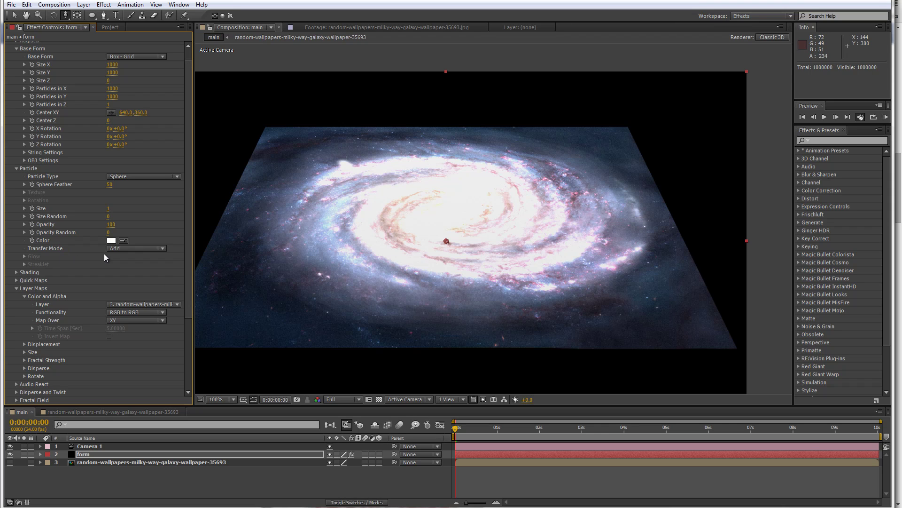
left_click(126, 249)
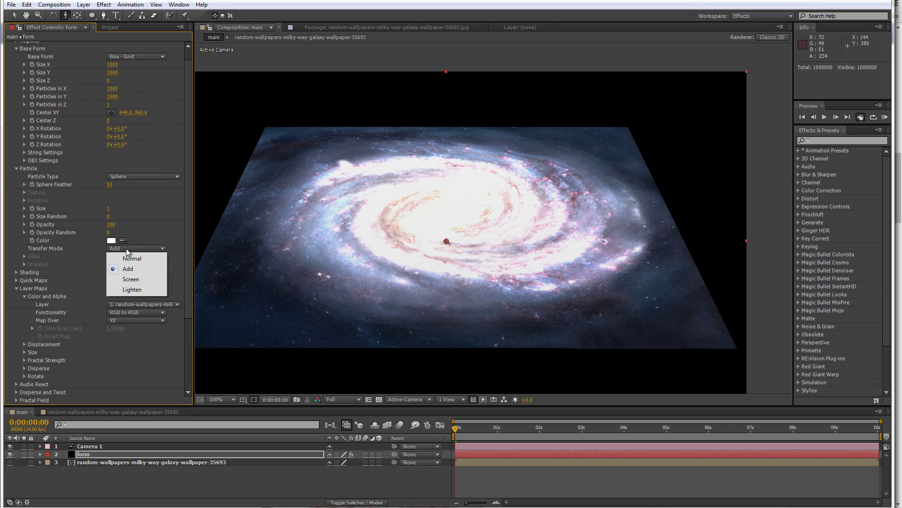
left_click(126, 259)
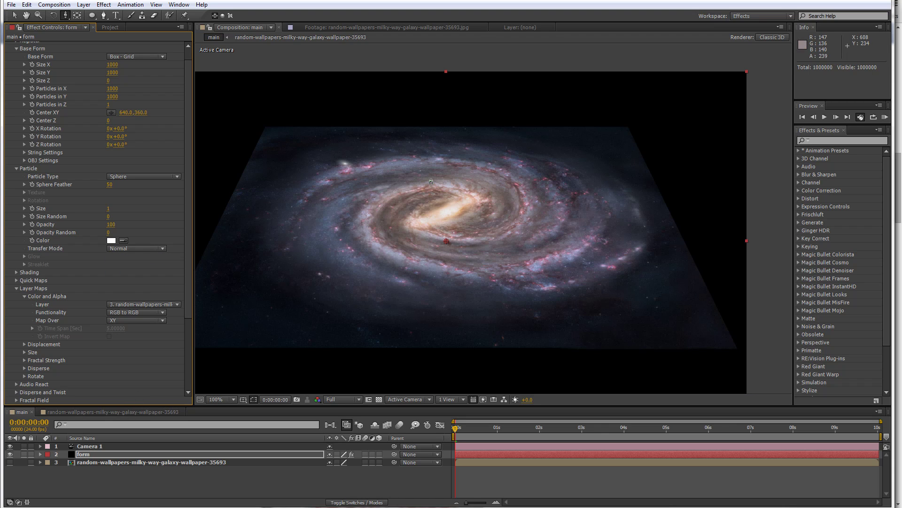
scroll(52, 143, "up", 1)
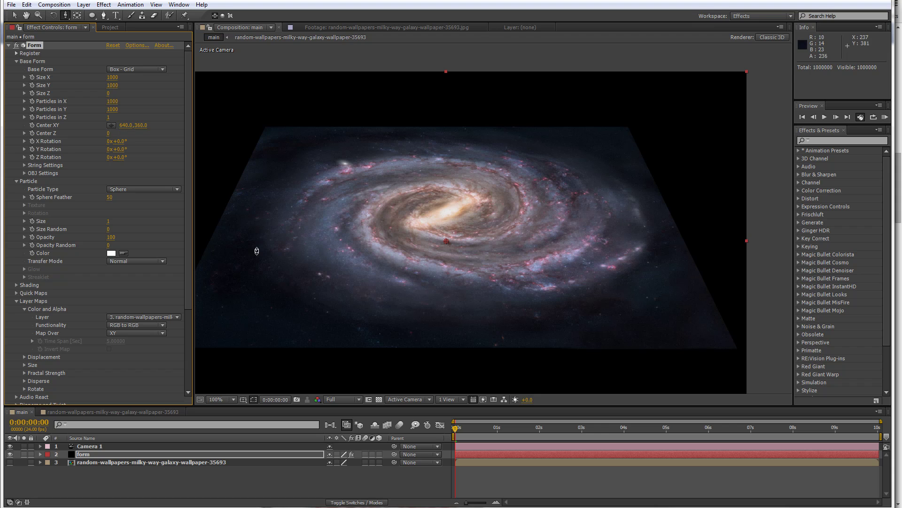
left_click_drag(255, 228, 267, 230)
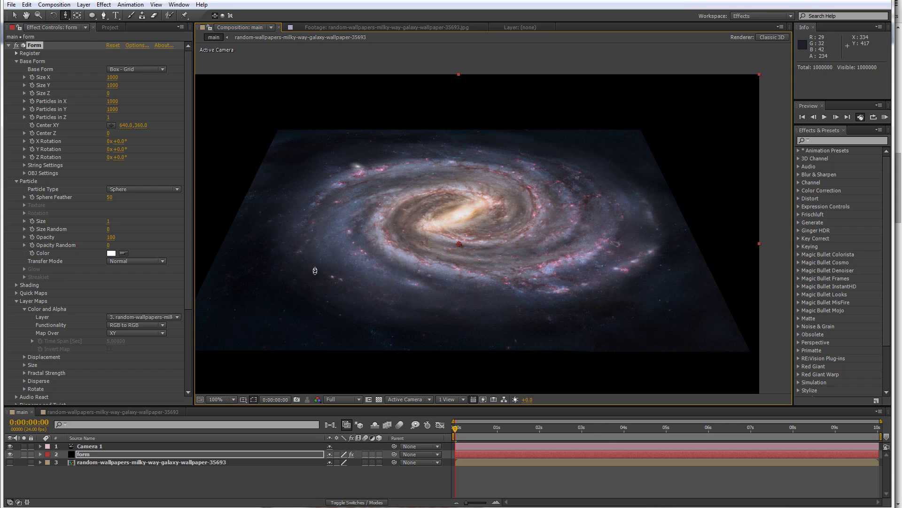
left_click_drag(424, 267, 398, 261)
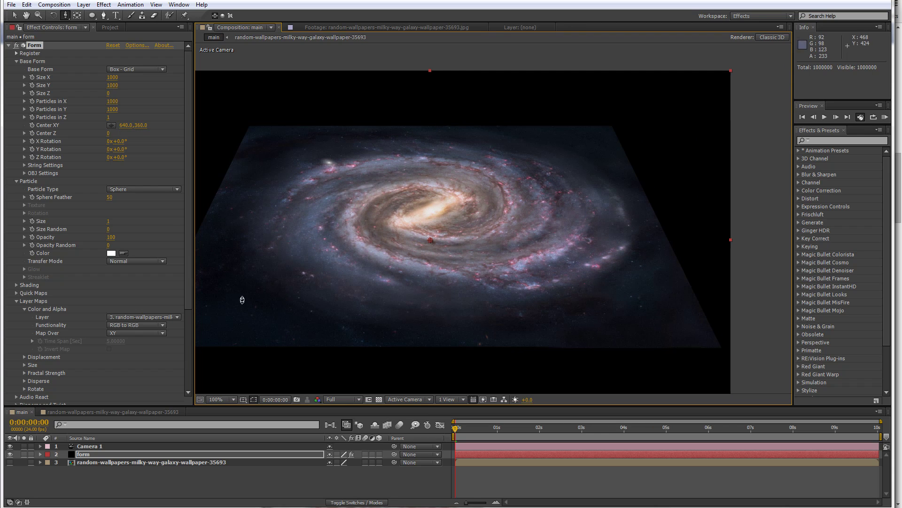
Duplicate the wallpaper image layer inside its own composition and apply the Tint effect to the upper copy
left_click(61, 412)
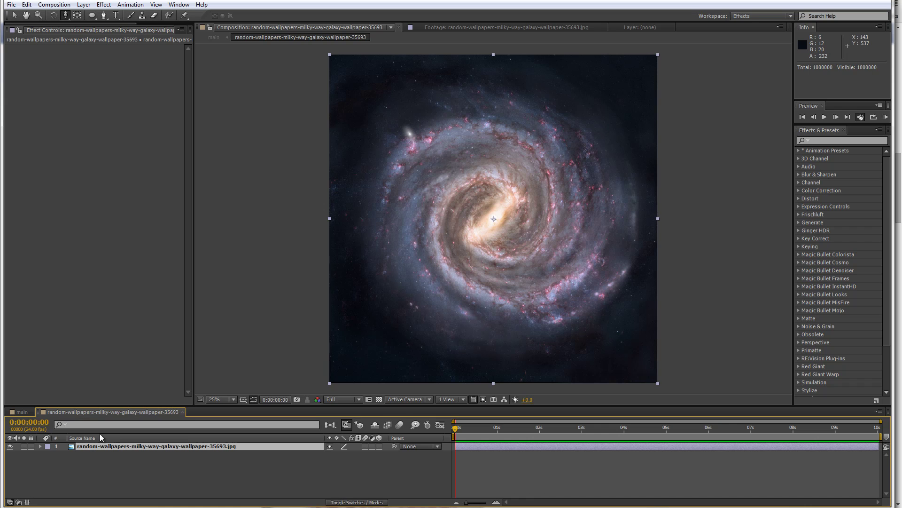
key("ctrl+d")
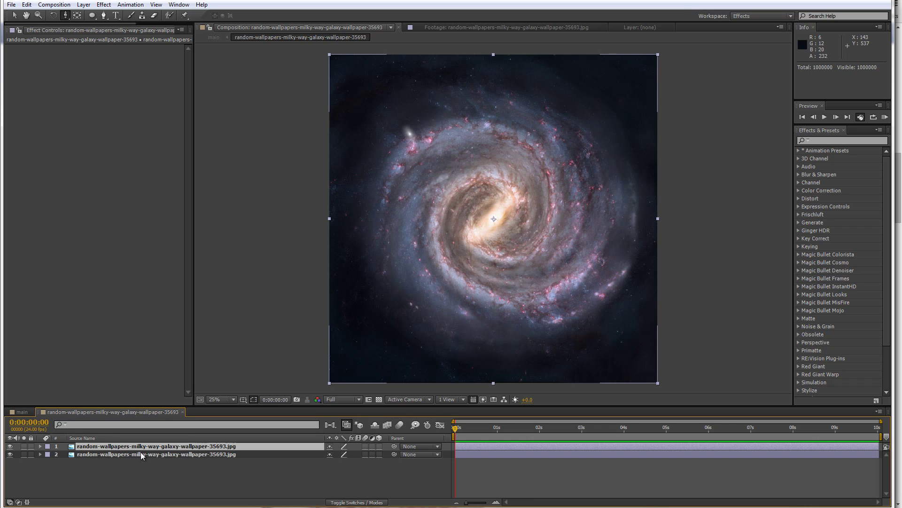
right_click(164, 448)
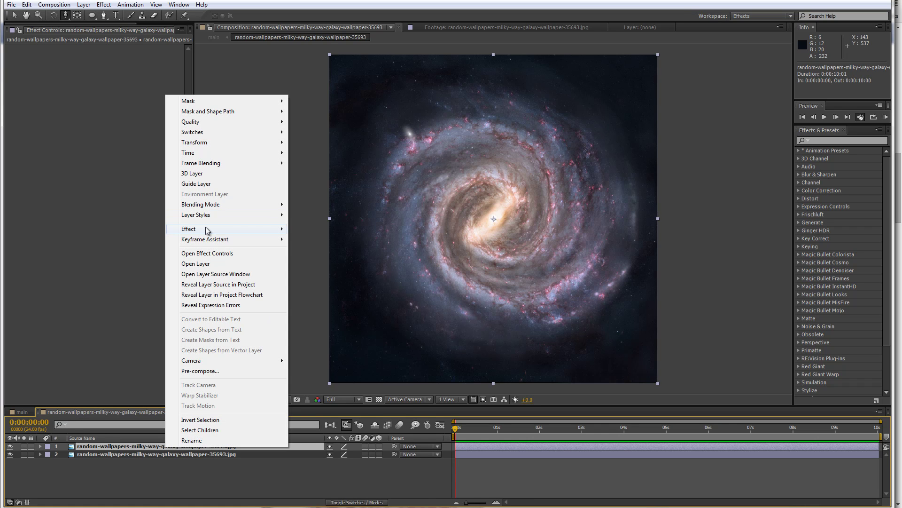
mouse_move(207, 229)
mouse_move(352, 210)
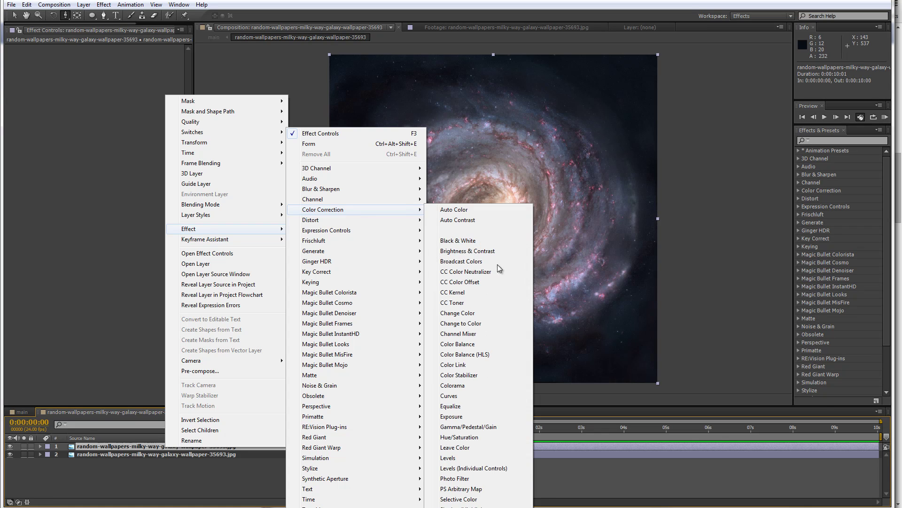
left_click(459, 507)
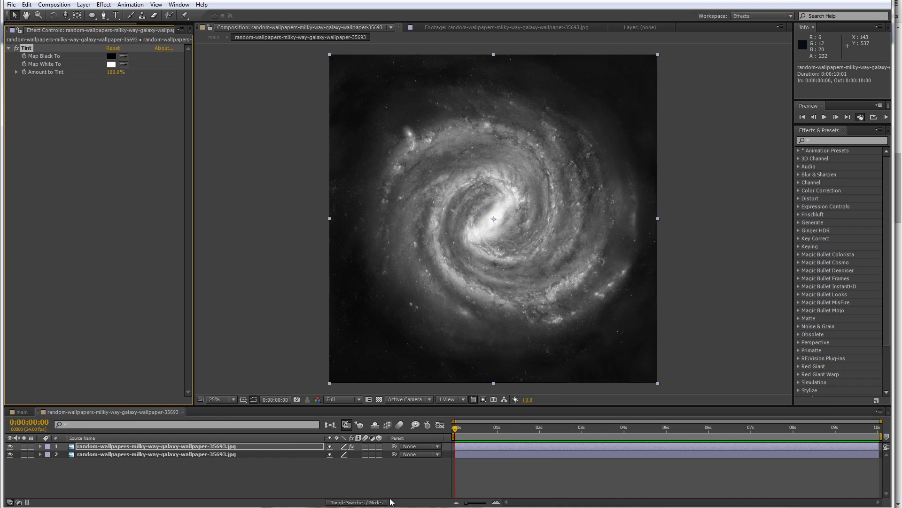
Apply the Curves color correction effect to the tinted upper wallpaper layer
right_click(181, 448)
mouse_move(218, 230)
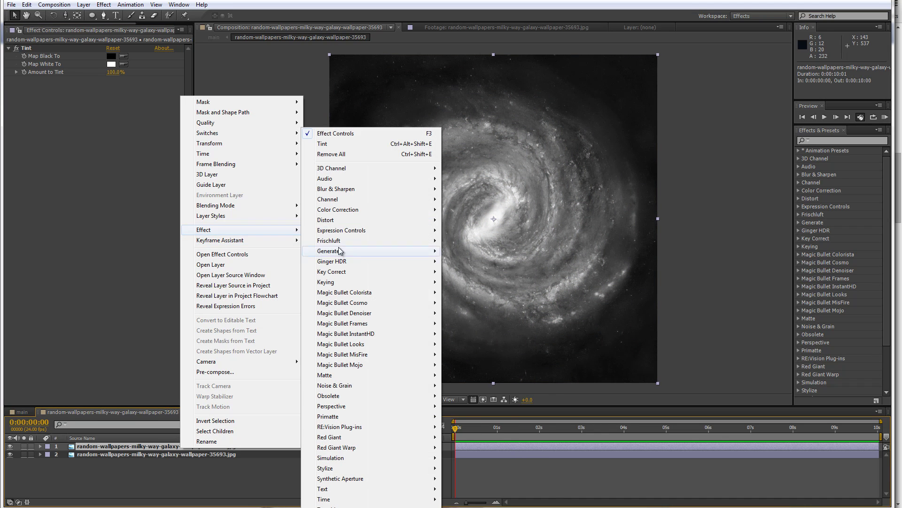
mouse_move(353, 210)
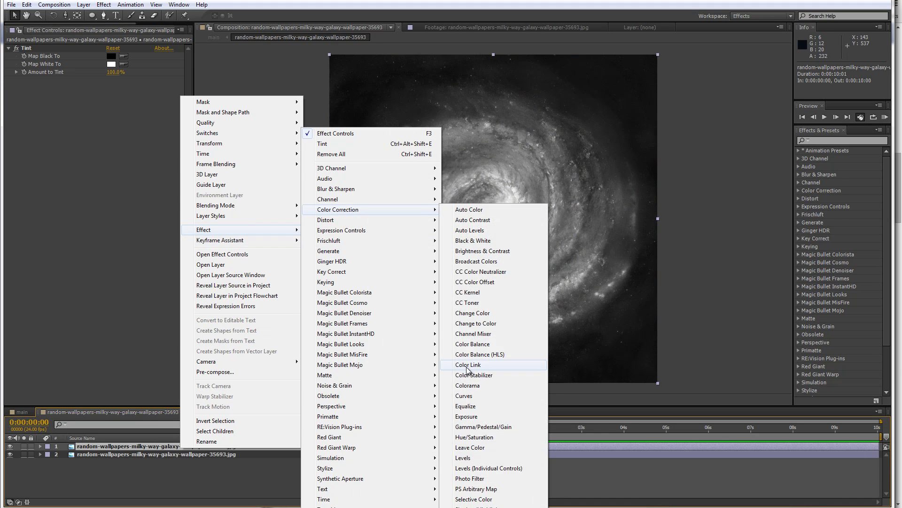
left_click(475, 396)
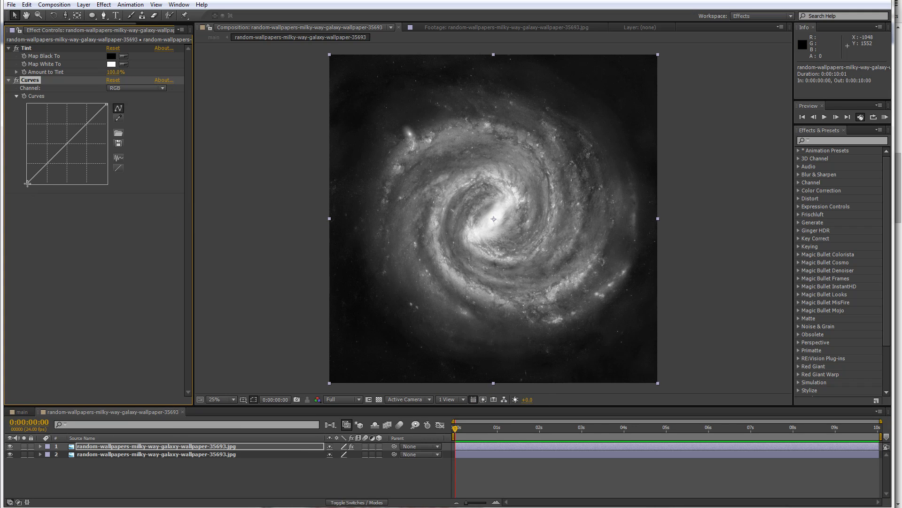
Pull the RGB curve's black and white endpoints inward and bend it into a steep S-curve for stronger contrast
left_click_drag(27, 182, 48, 202)
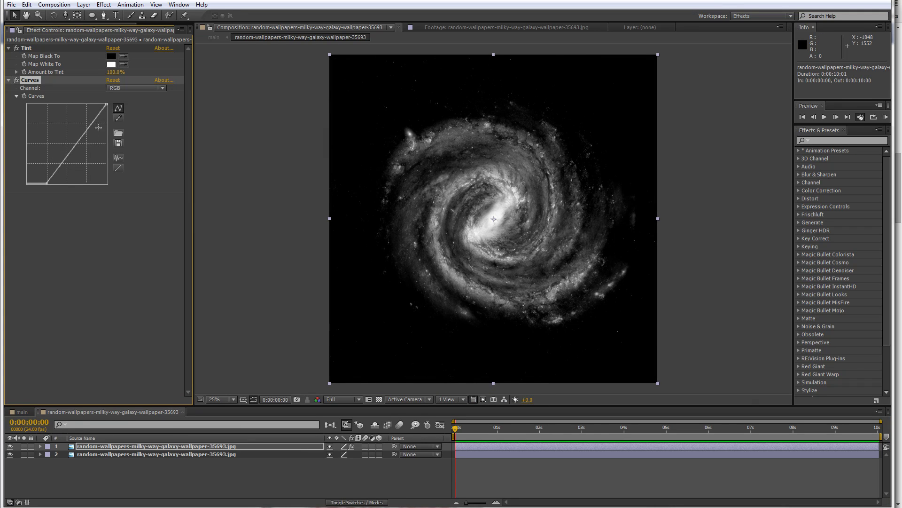
left_click_drag(107, 105, 86, 93)
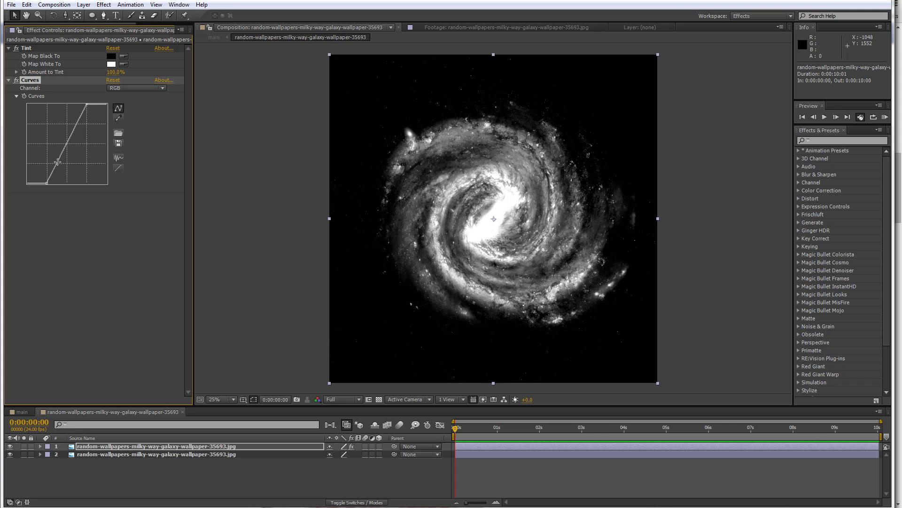
left_click_drag(57, 162, 62, 166)
left_click_drag(79, 123, 78, 121)
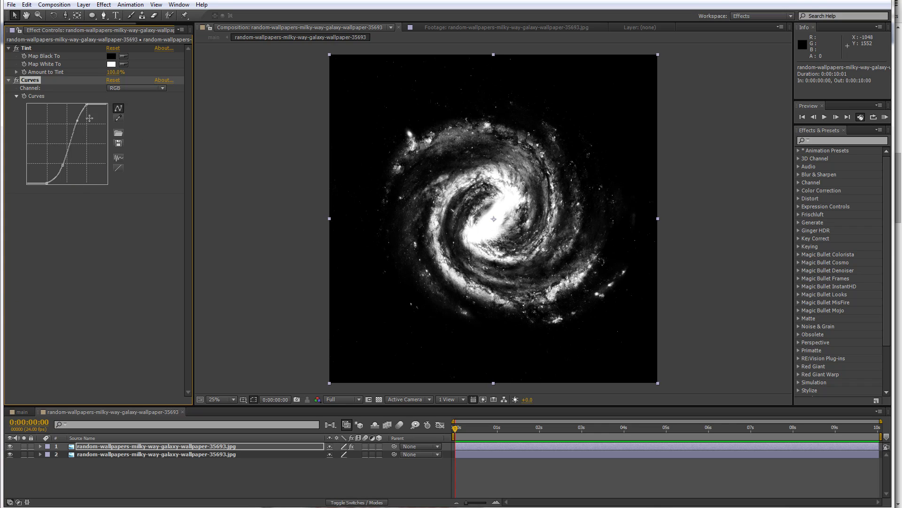
left_click_drag(87, 107, 100, 103)
Set the lower wallpaper layer's track matte to Luma Matte from the tinted copy and check it against the transparency grid
key("F4")
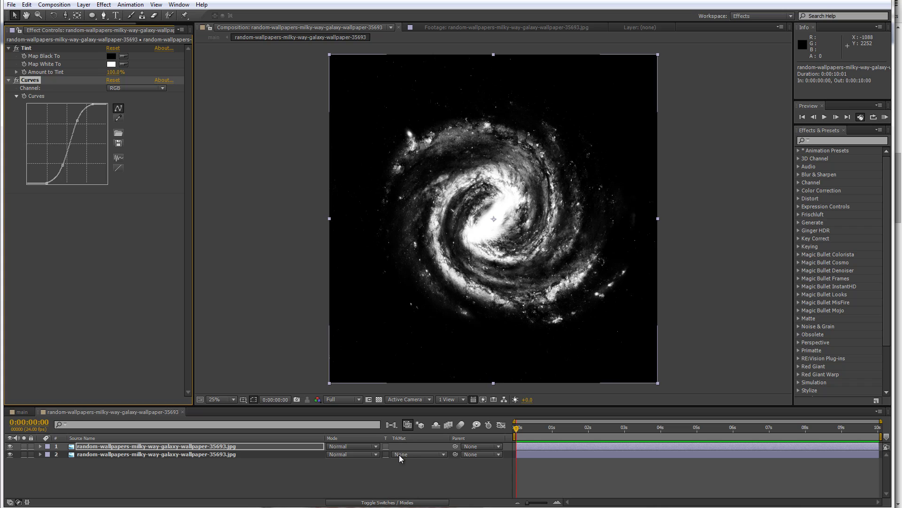
left_click(150, 455)
left_click(402, 454)
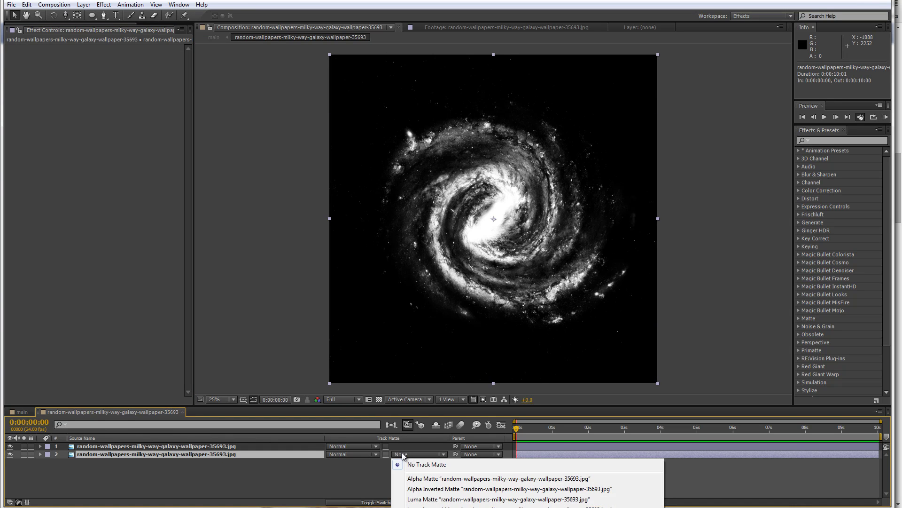
left_click(420, 499)
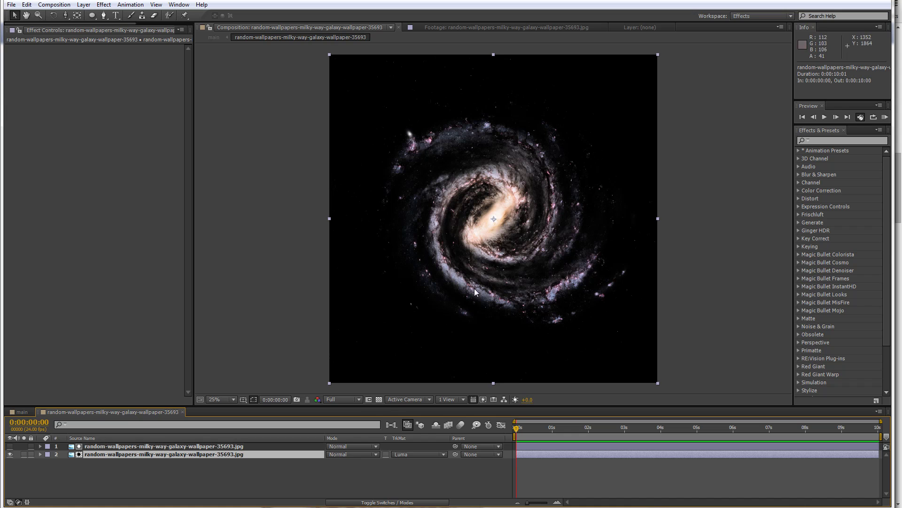
left_click(376, 402)
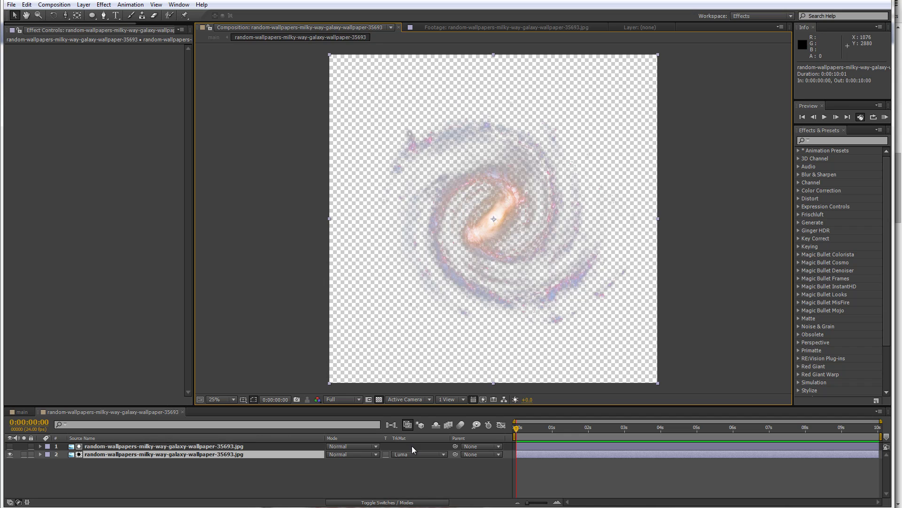
left_click(378, 401)
In the main composition, set the functionality of Form's Color and Alpha layer map to RGBA to RGBA
left_click(10, 413)
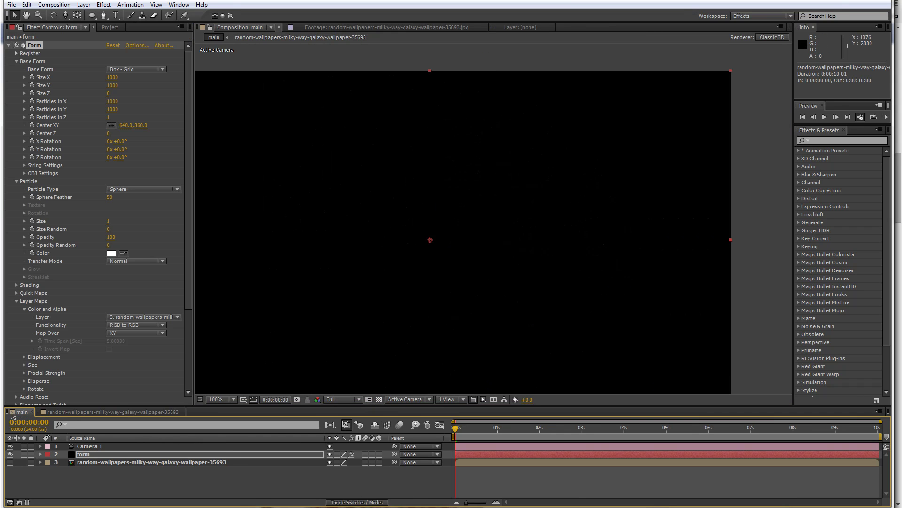
scroll(53, 318, "down", 1)
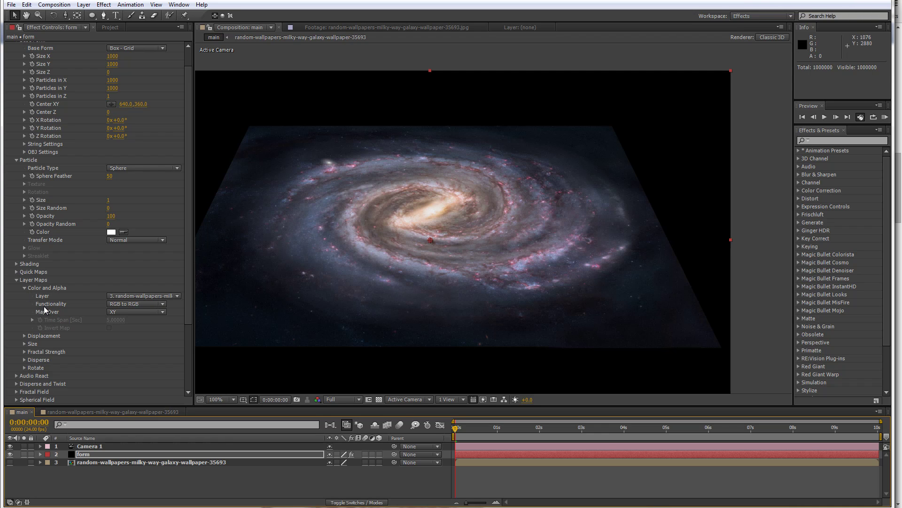
left_click(115, 306)
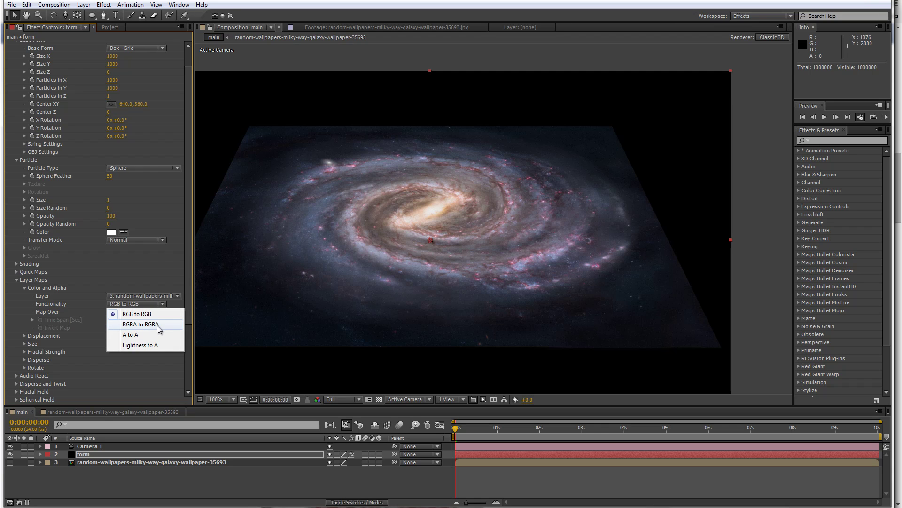
left_click(125, 324)
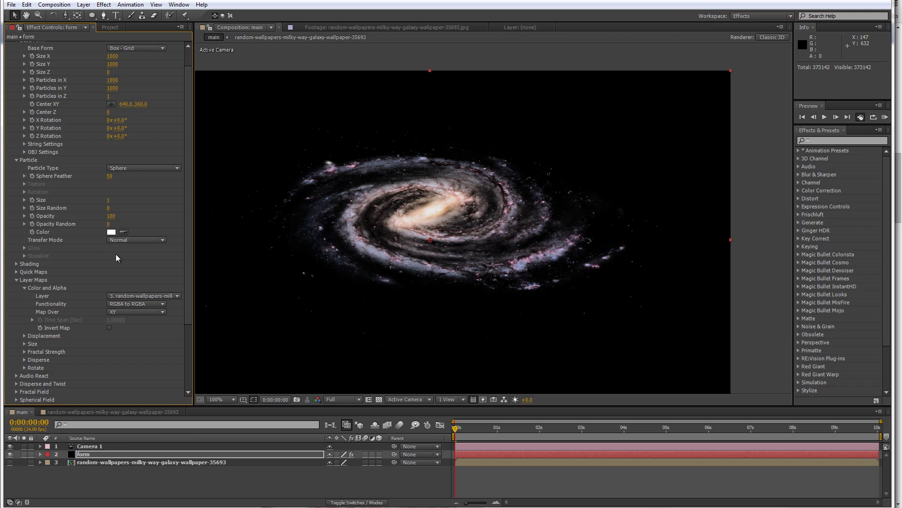
Compare the matted wallpaper composition with the particle galaxy in main
left_click(137, 413)
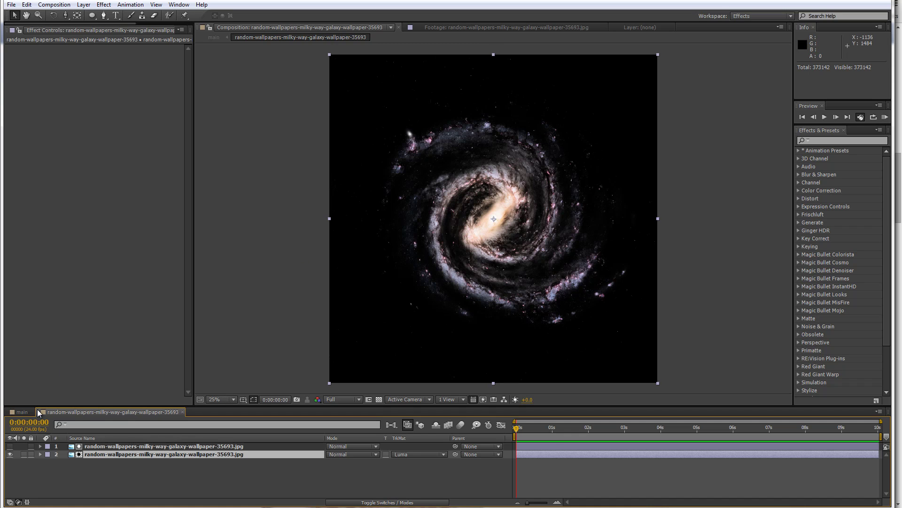
left_click(21, 412)
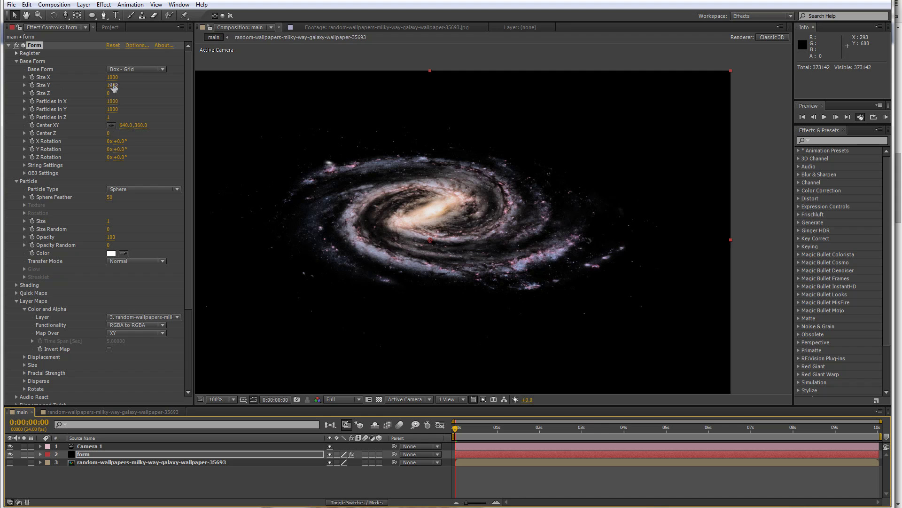
left_click(118, 412)
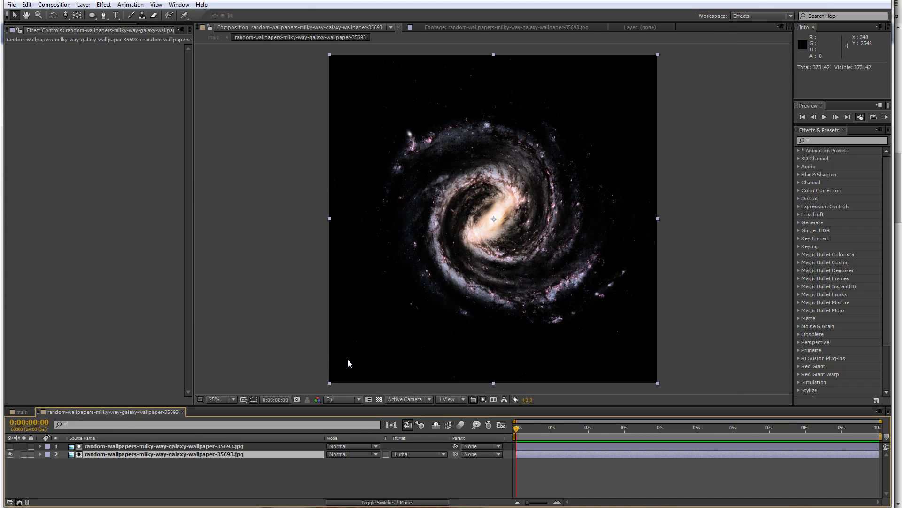
left_click(18, 413)
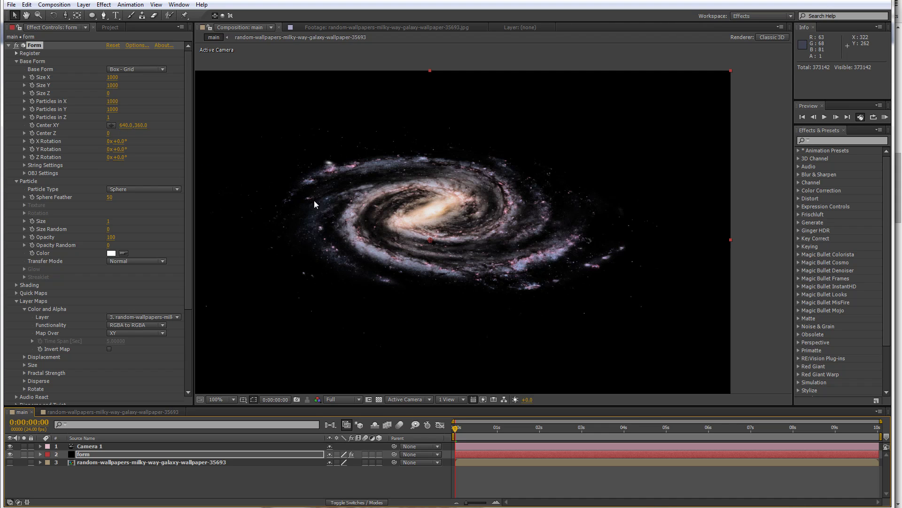
In the wallpaper composition, parent the matte layer to the lower image layer and scale that image to 145%
left_click(160, 414)
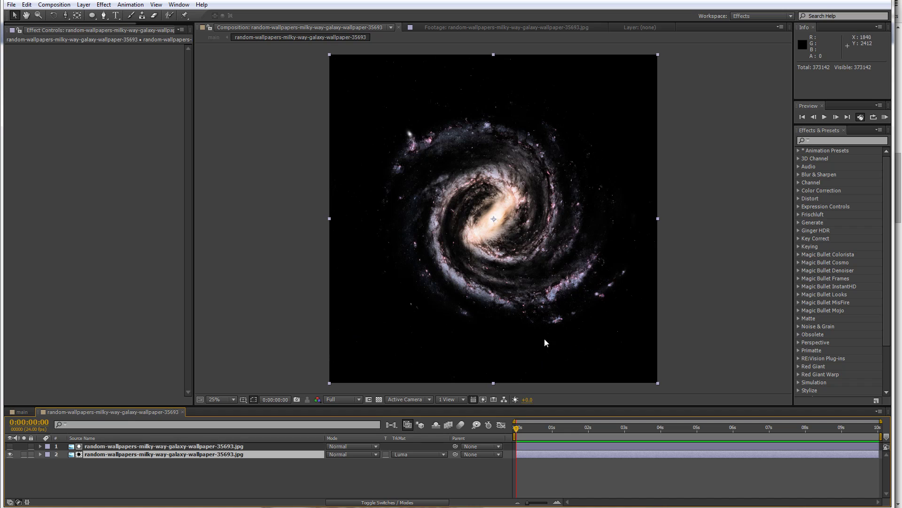
left_click_drag(455, 446, 175, 456)
key("s")
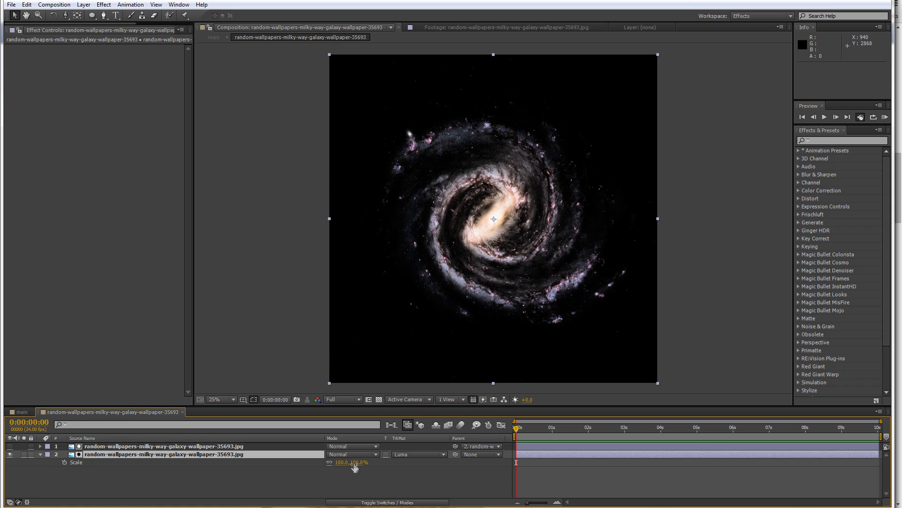
left_click_drag(355, 465, 375, 463)
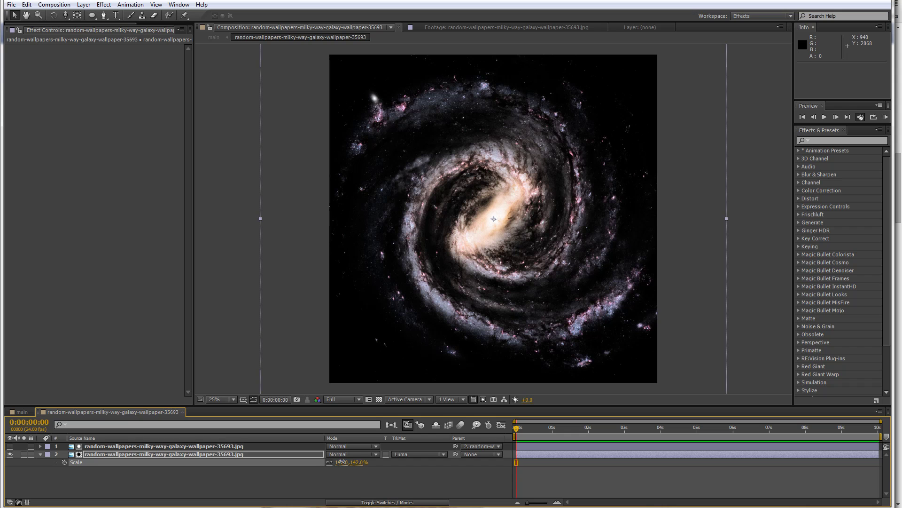
left_click_drag(341, 462, 342, 462)
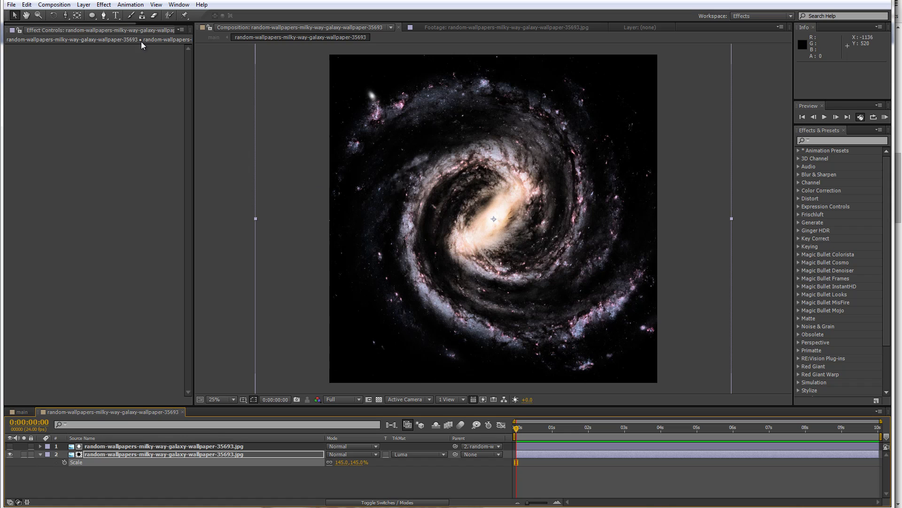
Add an elliptical mask to the upper matte layer and scale it about its center to fit the composition's edges
left_click_drag(456, 204, 393, 205)
scroll(581, 262, "up", 2)
scroll(570, 241, "down", 2)
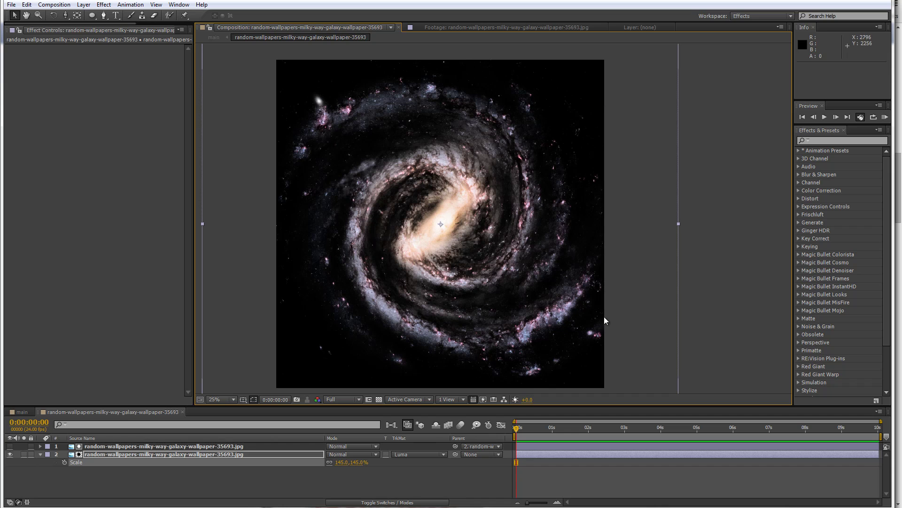
left_click(114, 448)
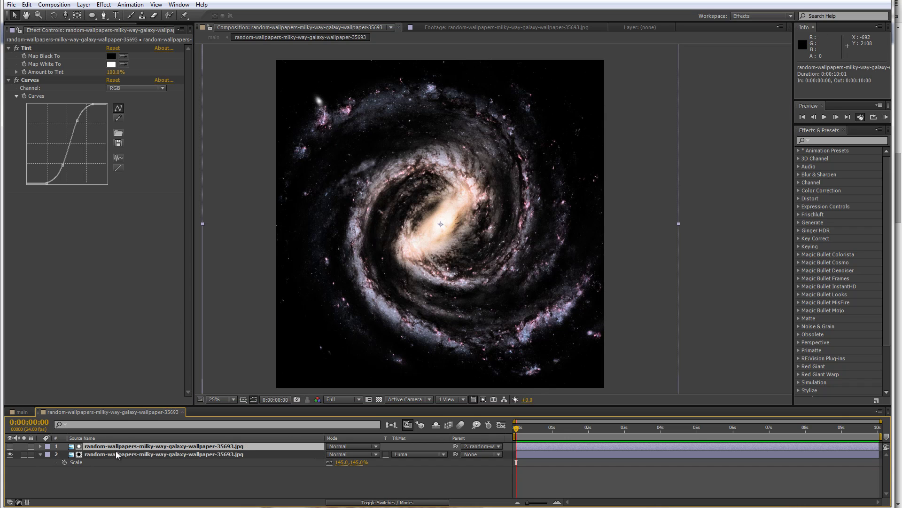
double_click(93, 15)
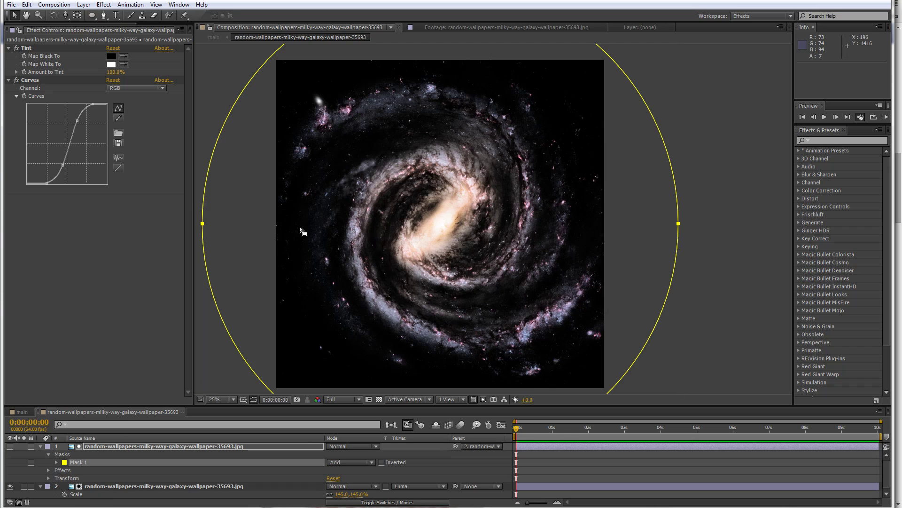
key("comma")
key("v")
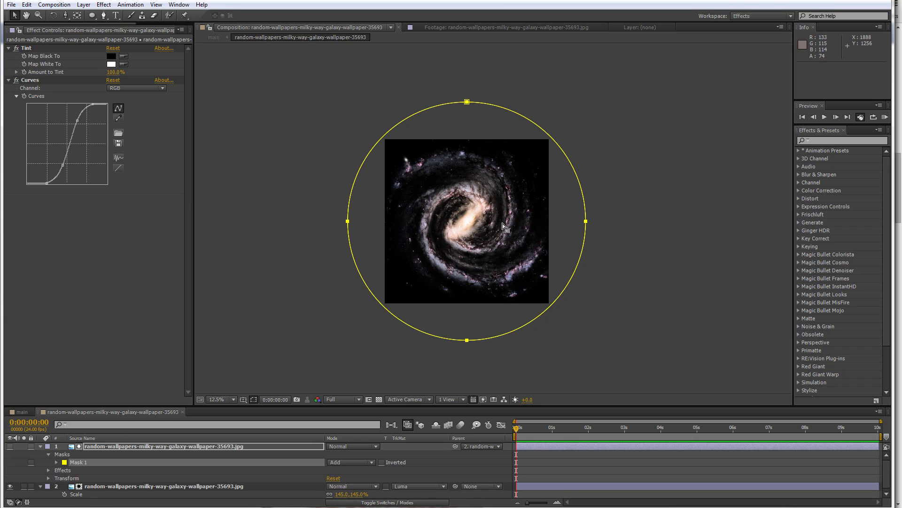
double_click(515, 334)
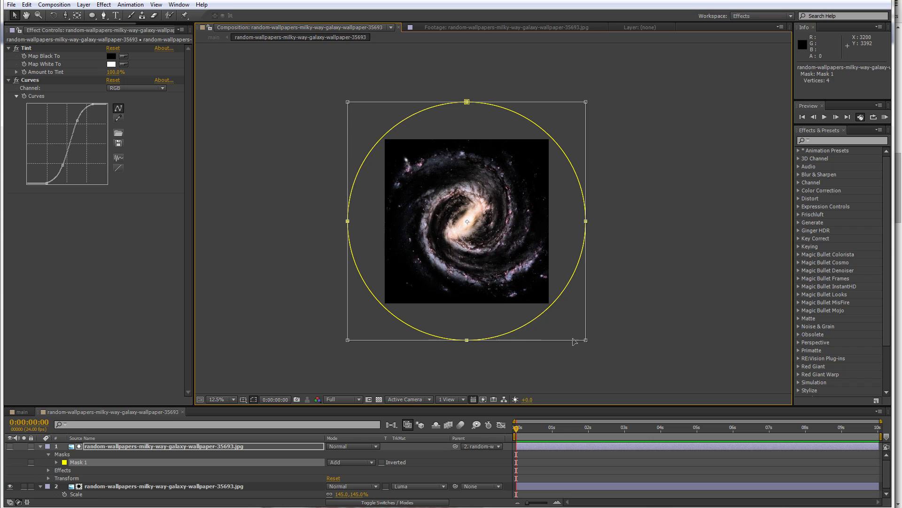
left_click_drag(584, 339, 549, 307)
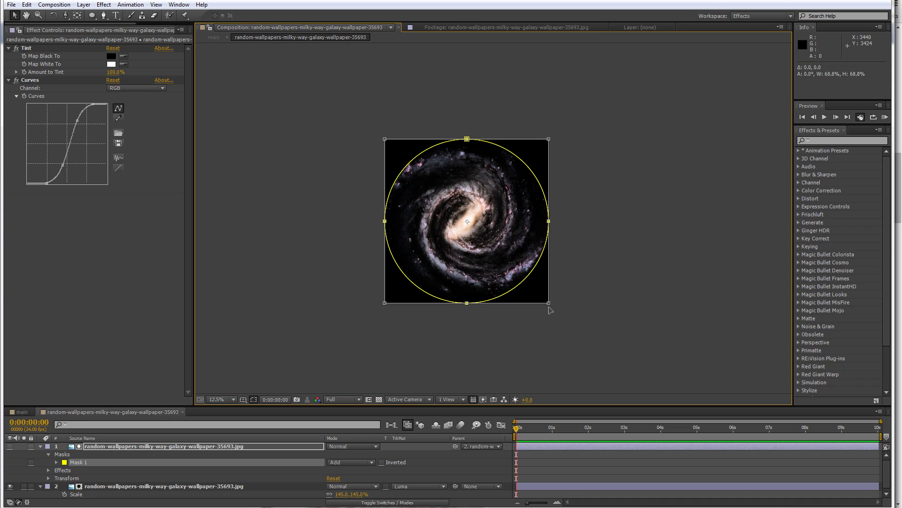
Set the feather of the matte layer's elliptical mask to 200 pixels
scroll(550, 308, "up", 3)
scroll(551, 309, "down", 2)
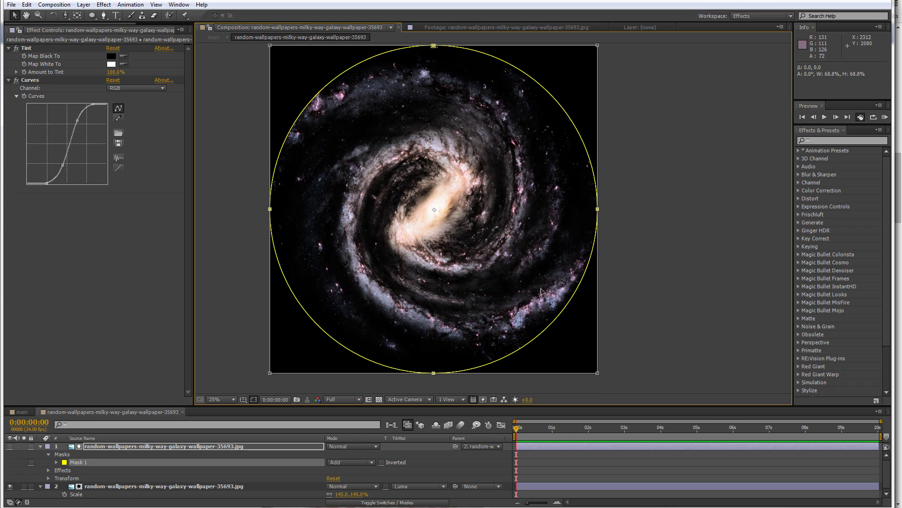
key("f")
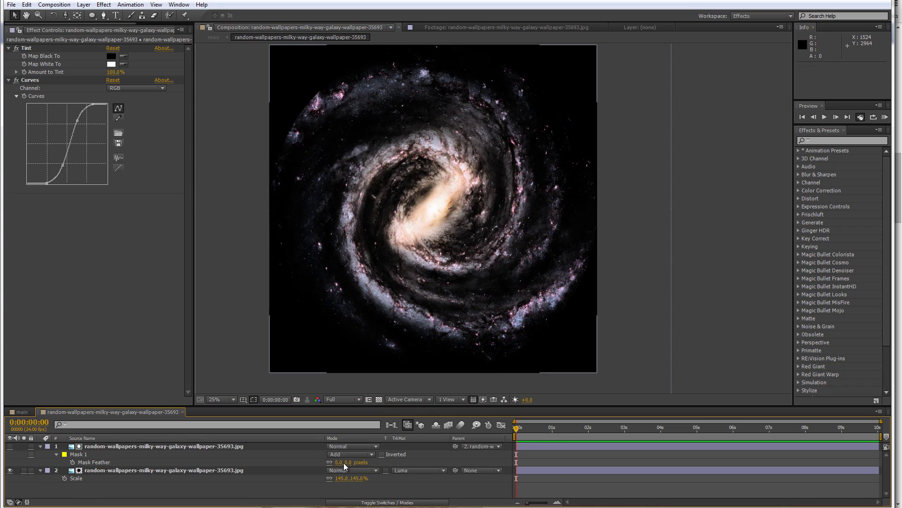
left_click(344, 463)
type("200")
key("Return")
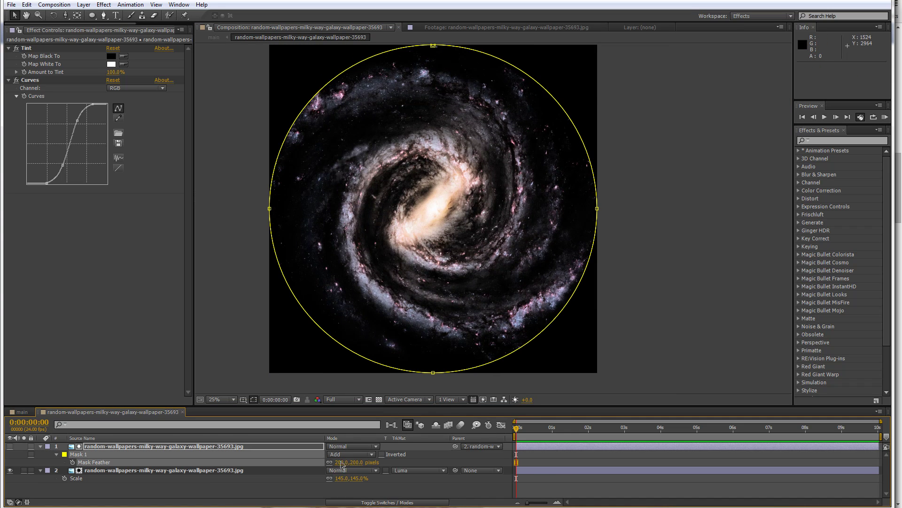
Set the expansion of the matte layer's elliptical mask to -100 pixels
left_click(57, 454)
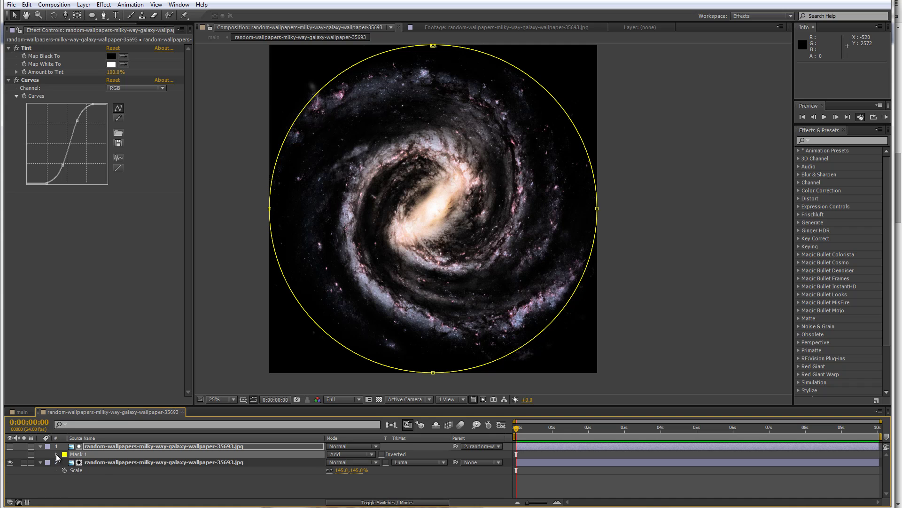
left_click(56, 454)
scroll(144, 493, "down", 1)
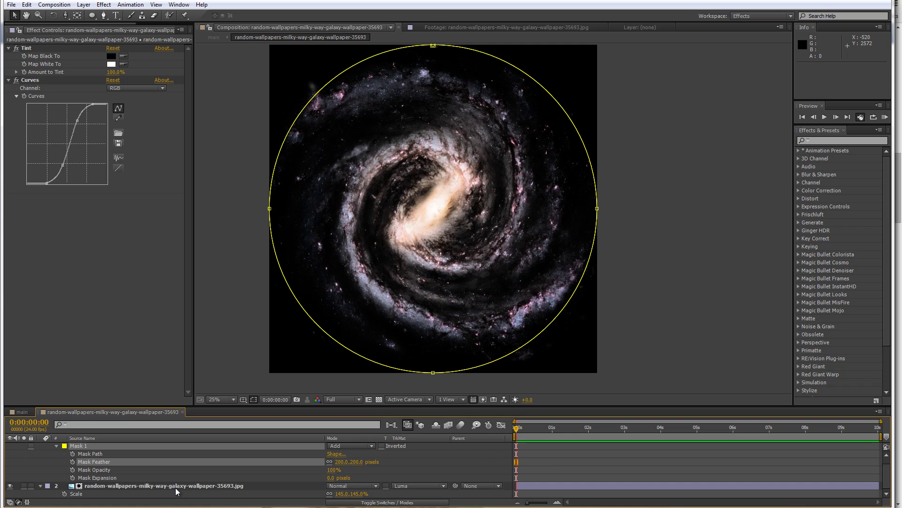
left_click(335, 478)
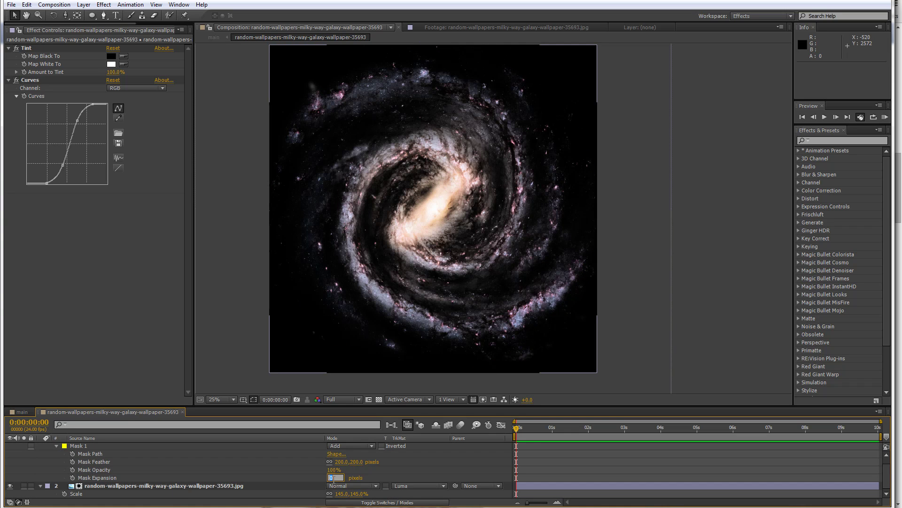
type("-100")
key("Return")
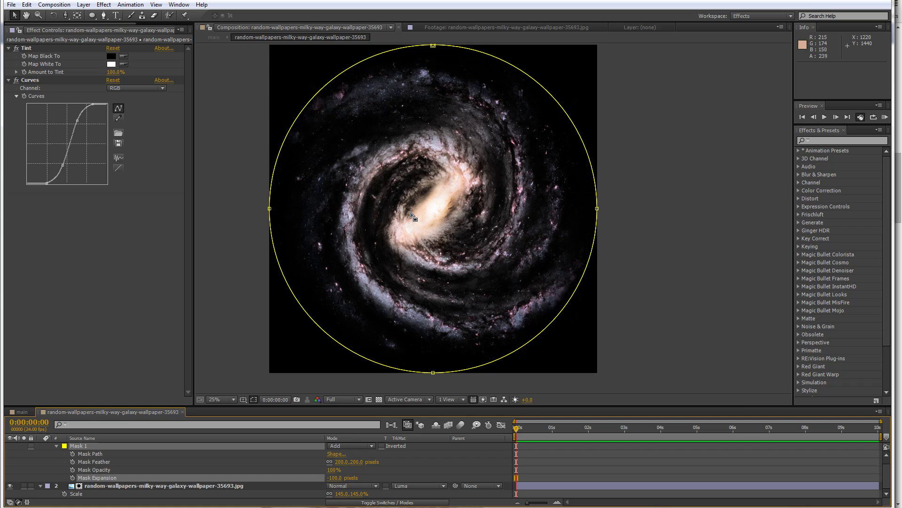
In the main composition, assign the Milky Way wallpaper composition as the layer for XYZ in Form's Displacement layer map
left_click(537, 473)
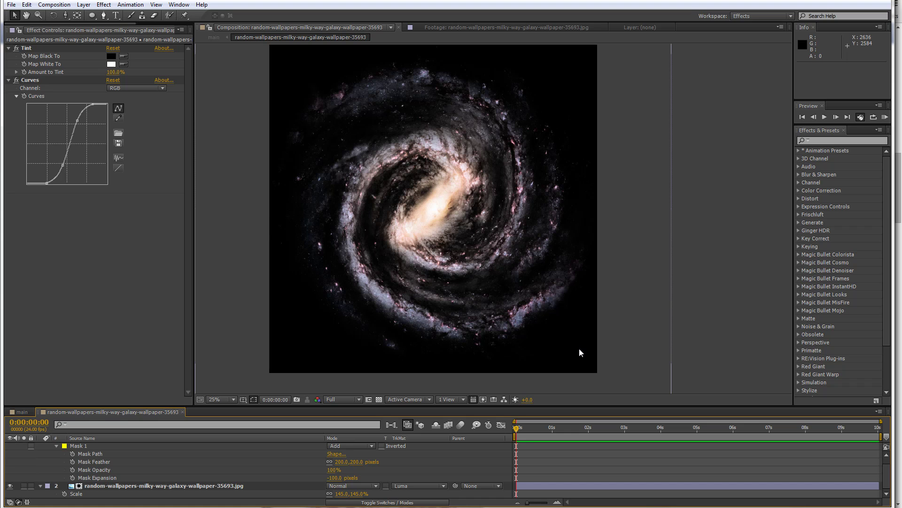
left_click(21, 410)
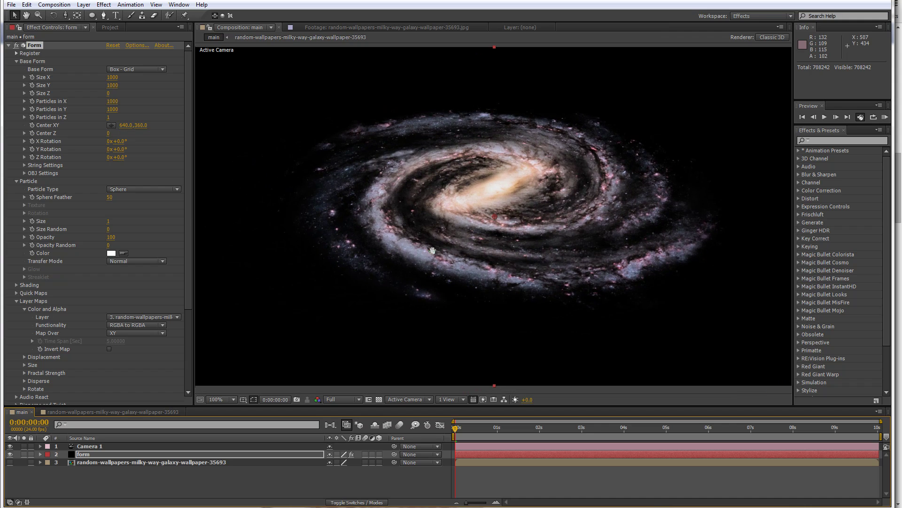
scroll(40, 300, "down", 3)
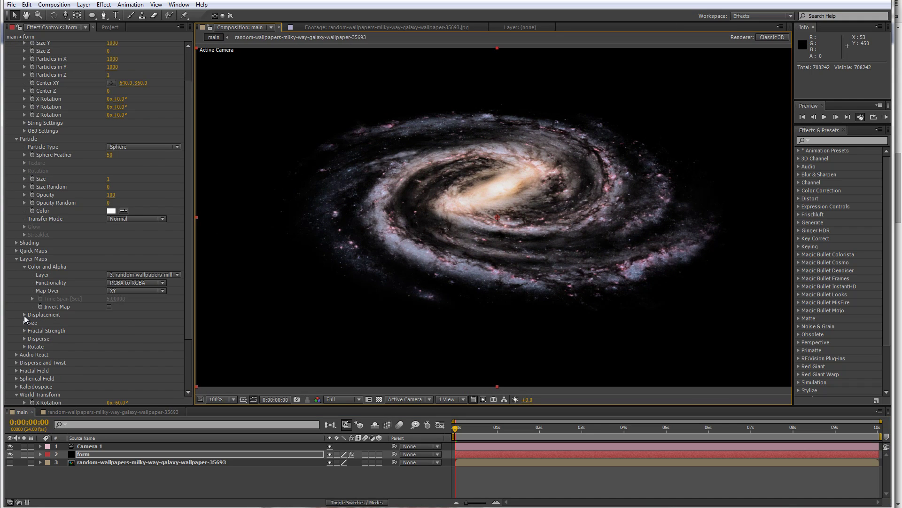
left_click(24, 315)
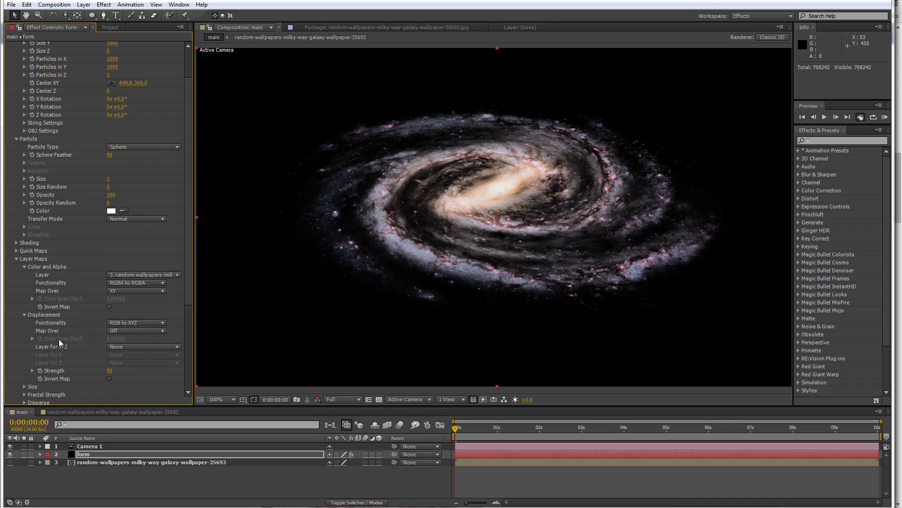
scroll(59, 339, "down", 1)
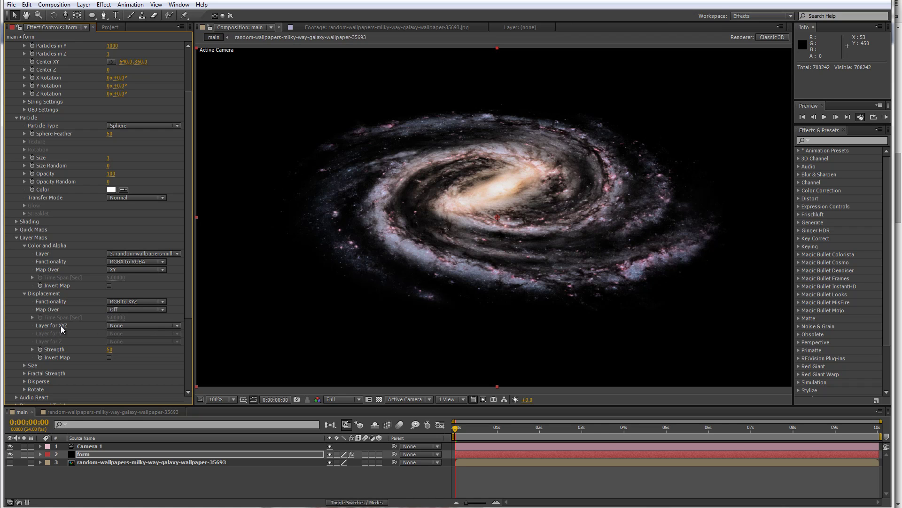
left_click(117, 326)
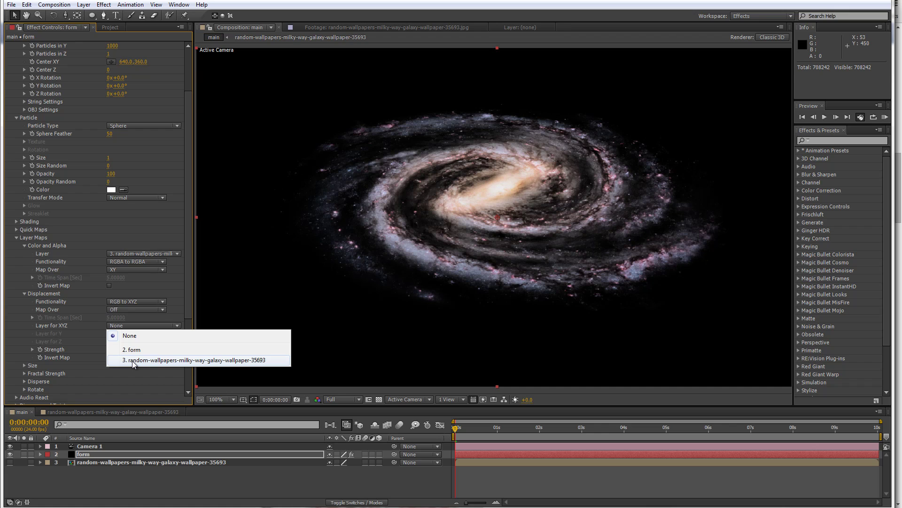
left_click(131, 360)
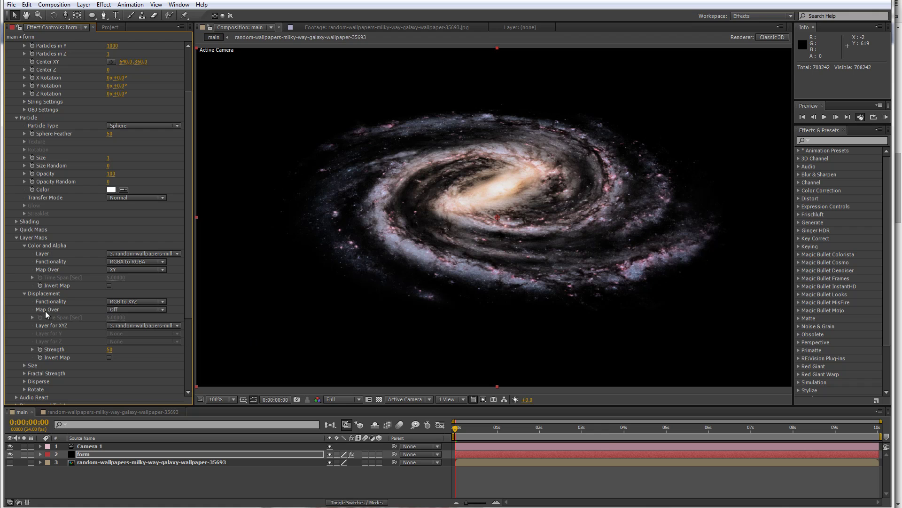
Map Form's displacement over XY and set its strength to -20
left_click(140, 312)
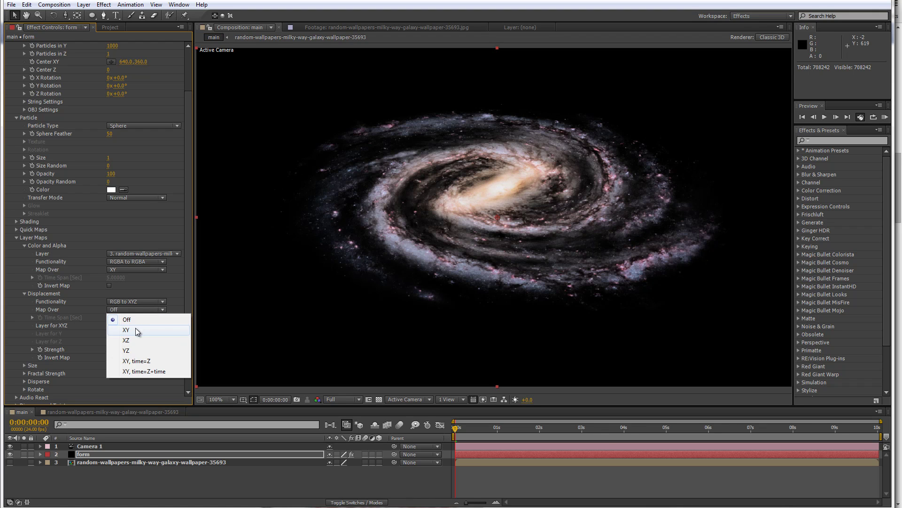
left_click(136, 330)
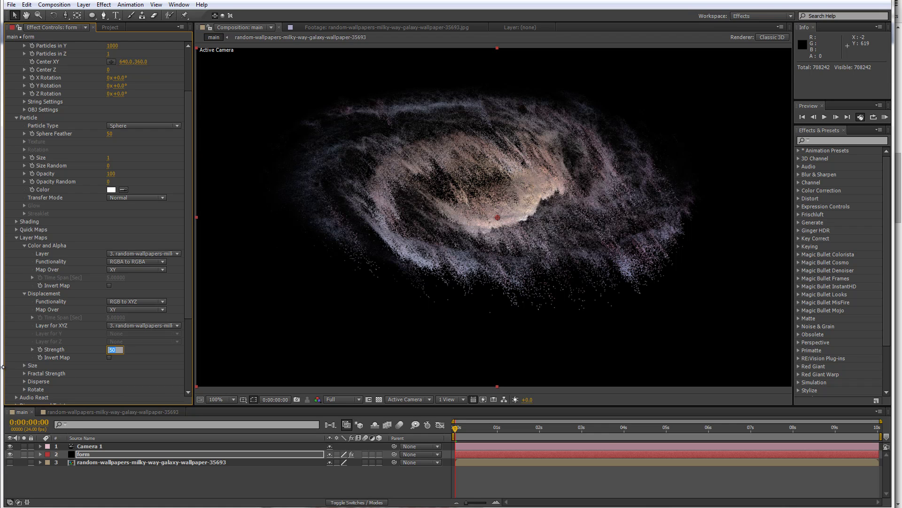
type("-20")
key("Return")
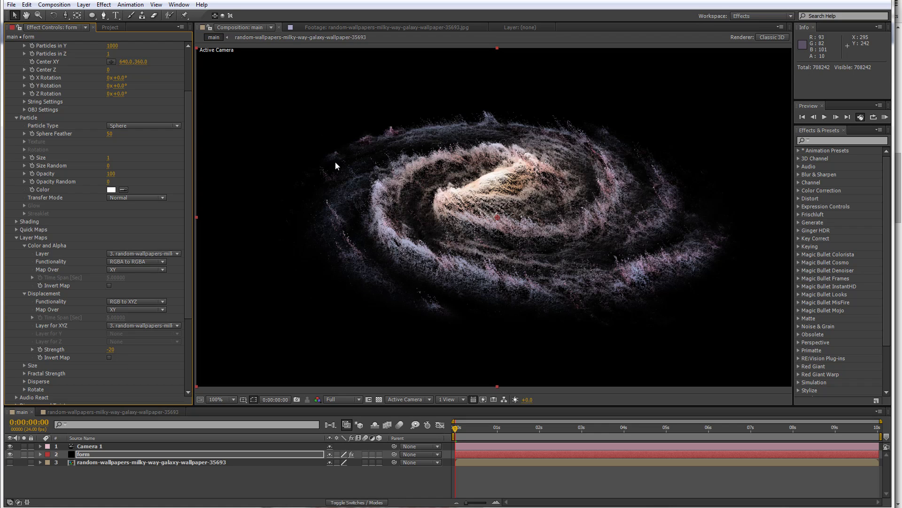
Duplicate the camera and orbit the copy to inspect the displaced galaxy edge-on and from above
left_click_drag(425, 173, 394, 185)
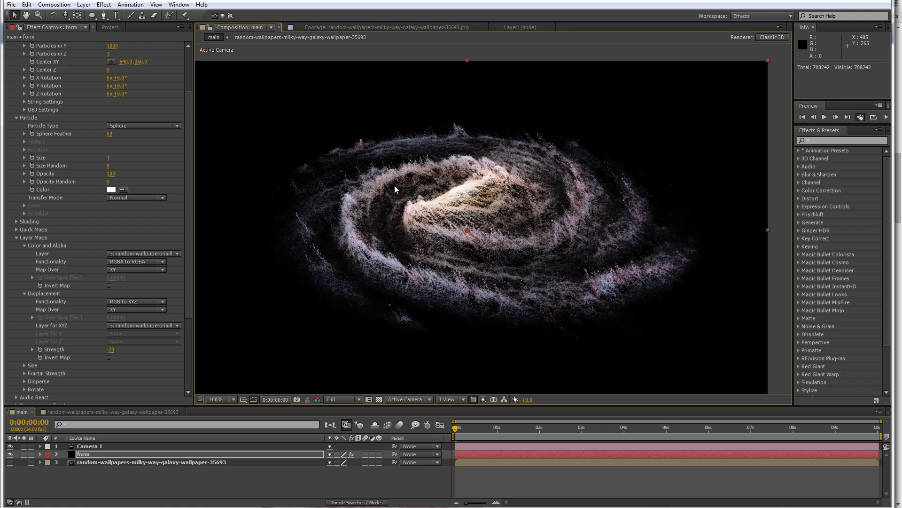
scroll(397, 193, "up", 1)
scroll(382, 222, "down", 1)
left_click(104, 445)
key("ctrl+d")
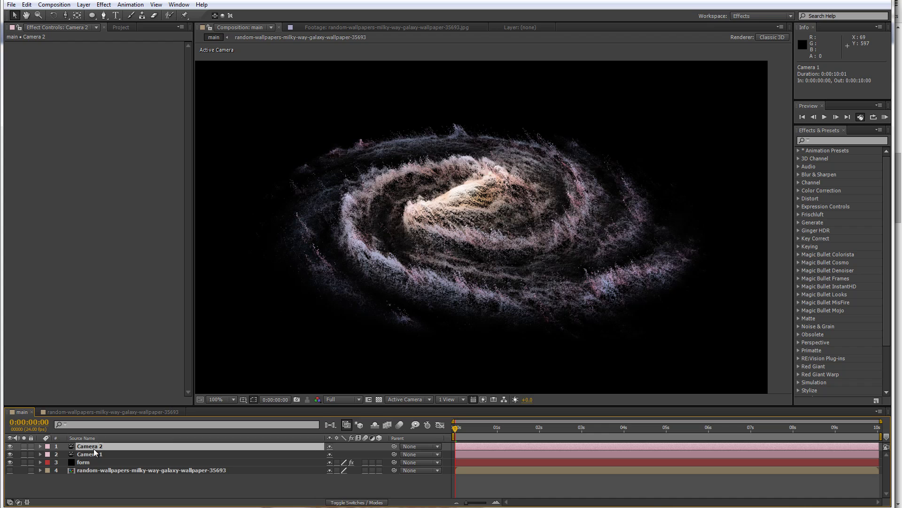
key("c")
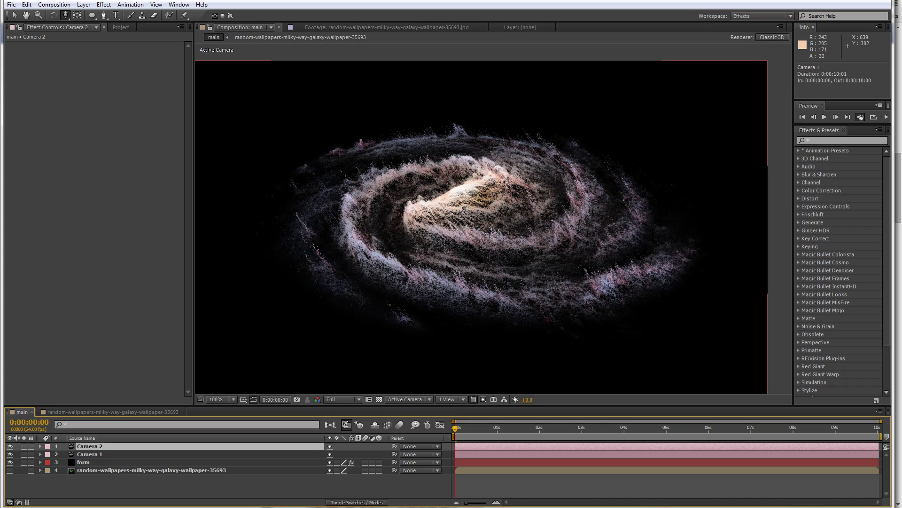
key("c")
key("c")
left_click_drag(457, 221, 455, 170)
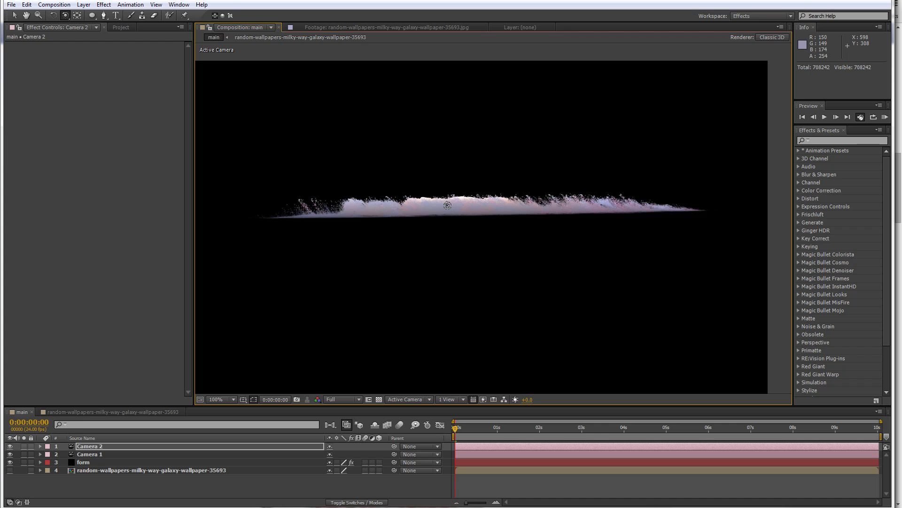
left_click(445, 243)
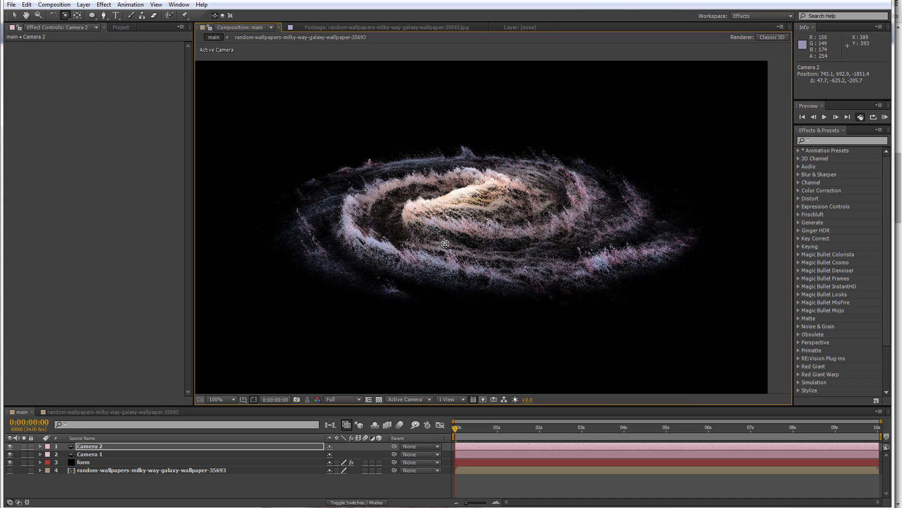
left_click_drag(445, 243, 445, 258)
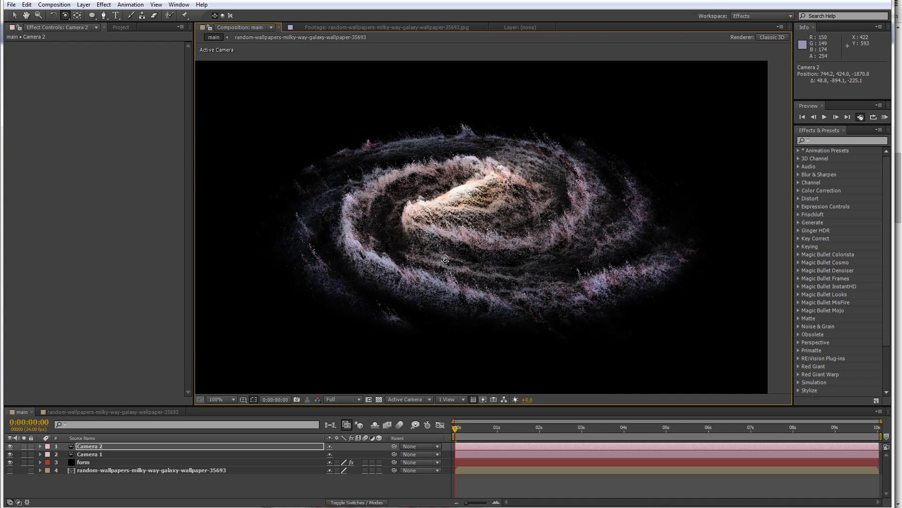
Duplicate the form layer and set the lower copy's displacement strength to 20
left_click(117, 464)
key("ctrl+d")
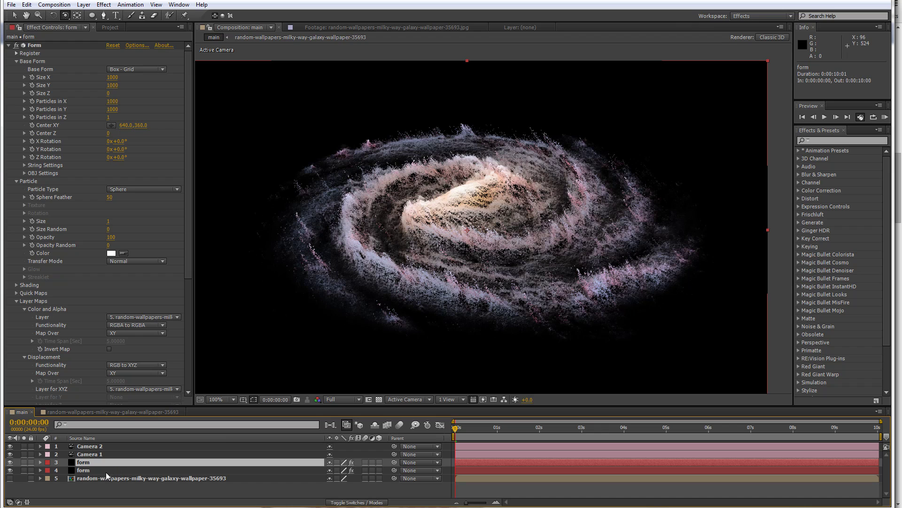
left_click(89, 470)
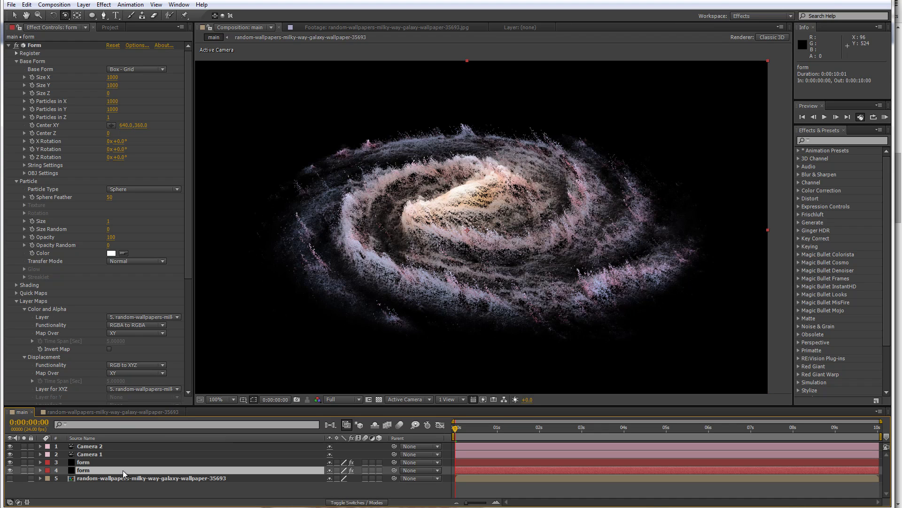
scroll(81, 303, "down", 5)
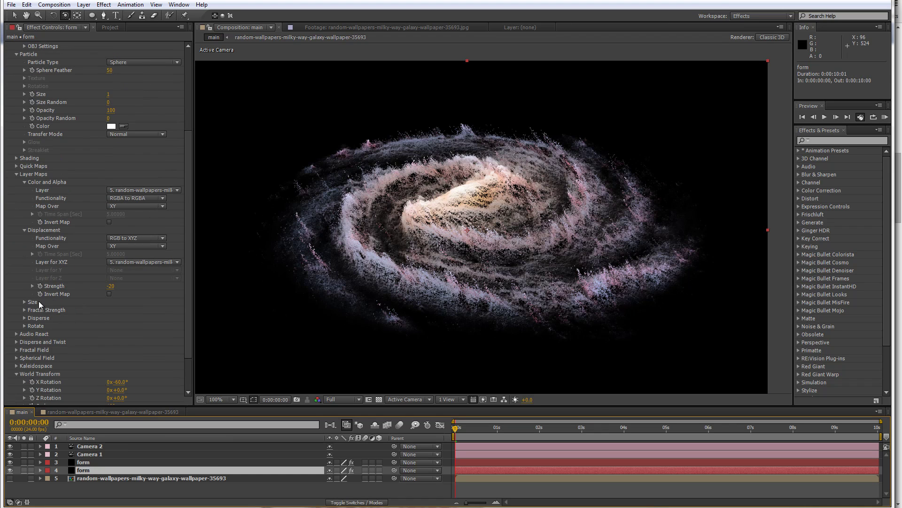
left_click(111, 286)
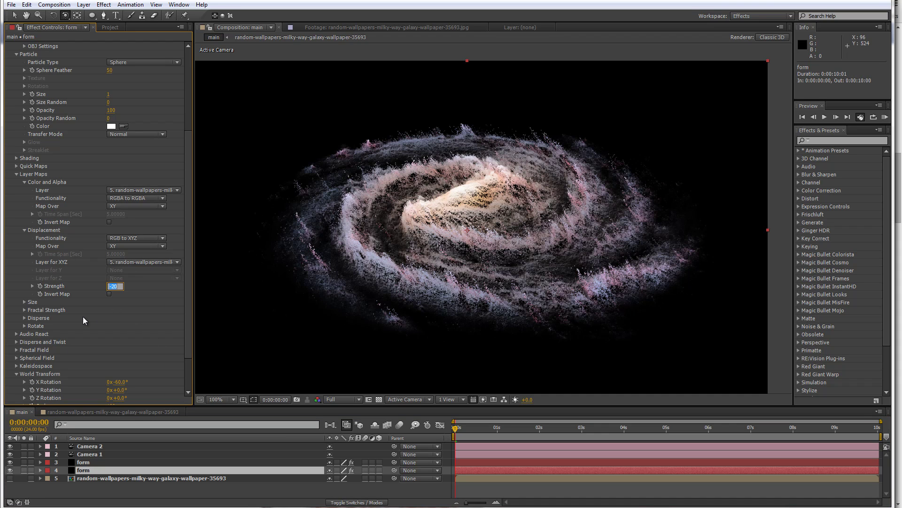
type("20")
key("Return")
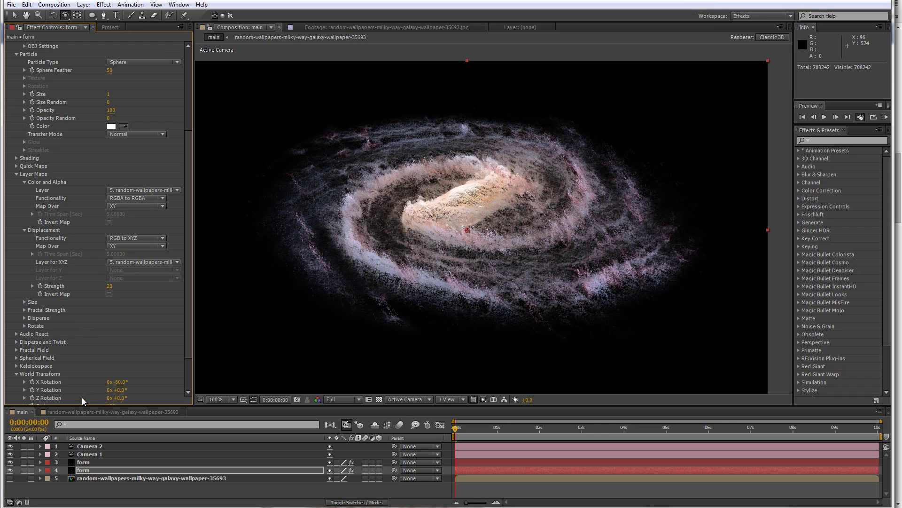
Orbit Camera 2 to an edge-on view and set the lower form layer's World Transform Y Offset to 40
left_click(99, 446)
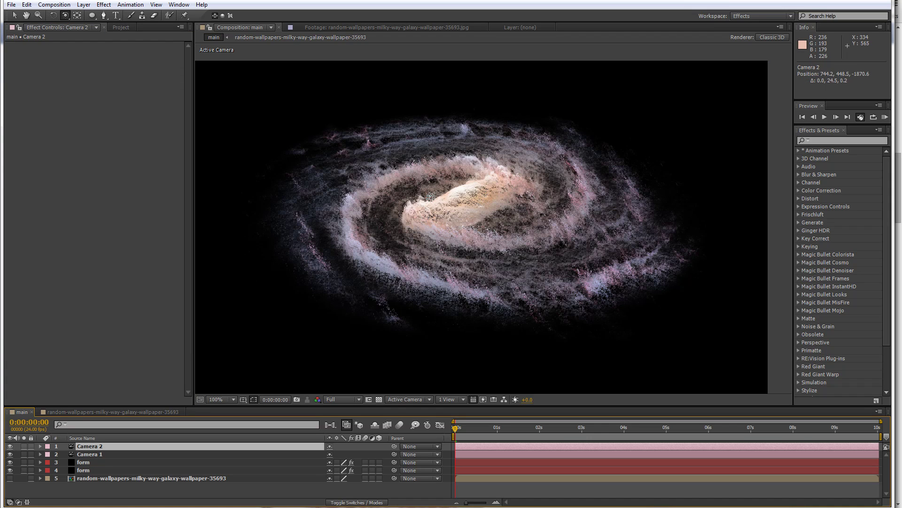
left_click_drag(429, 181, 429, 171)
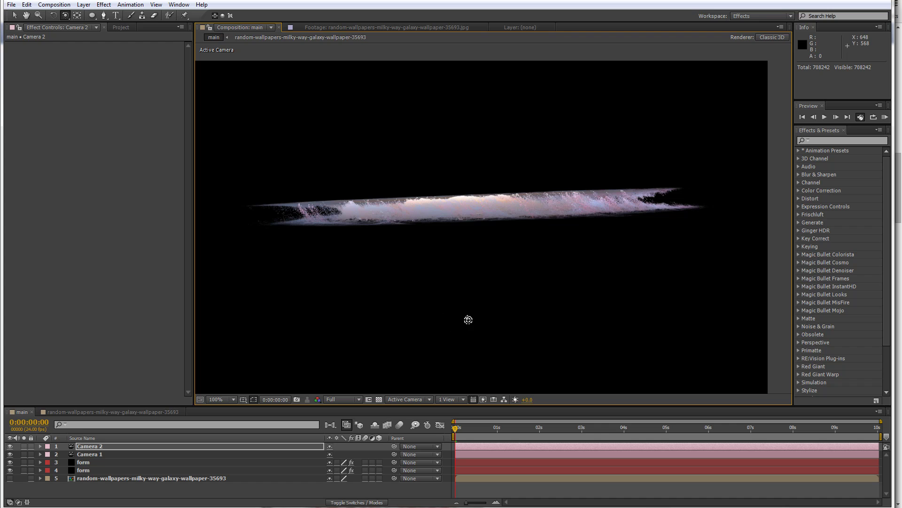
left_click(85, 469)
scroll(89, 280, "down", 5)
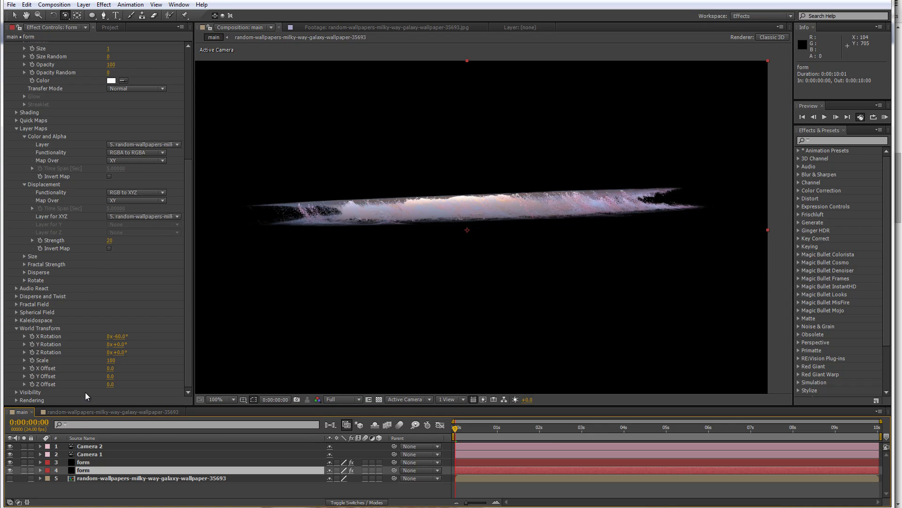
left_click(113, 376)
type("40")
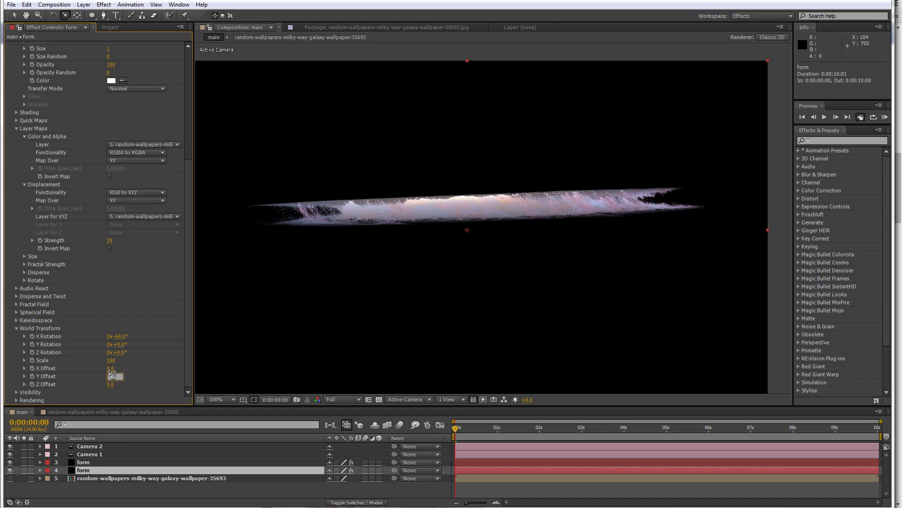
key("Return")
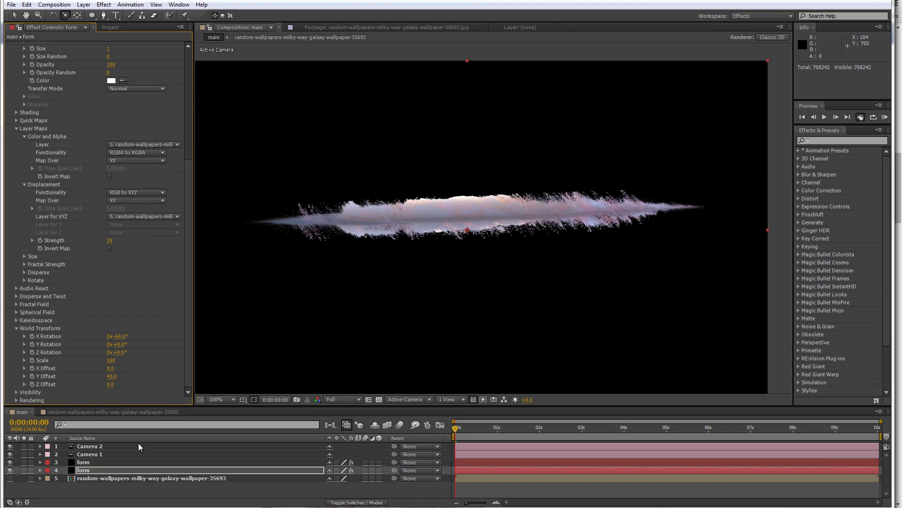
Delete Camera 2 and toggle the lower form layer's visibility to compare the galaxy with and without it
left_click(79, 448)
key("Delete")
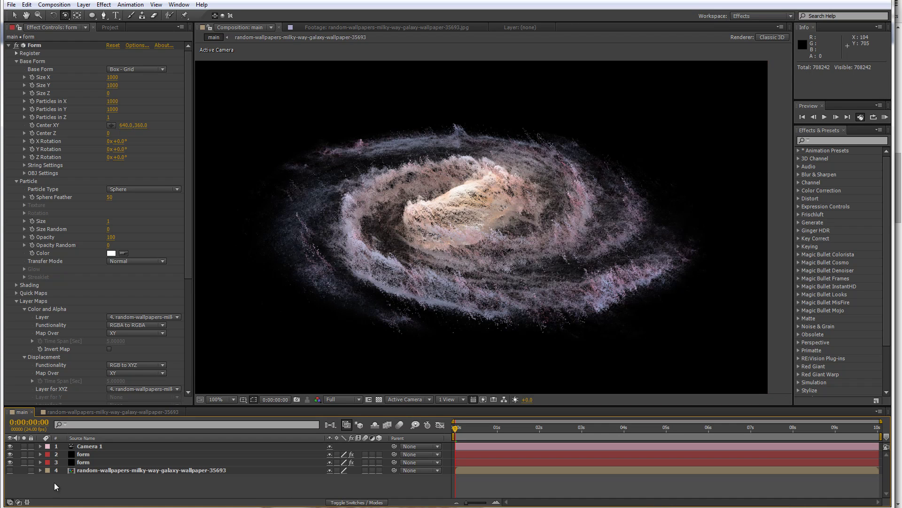
left_click(70, 462)
left_click(10, 462)
left_click(10, 462)
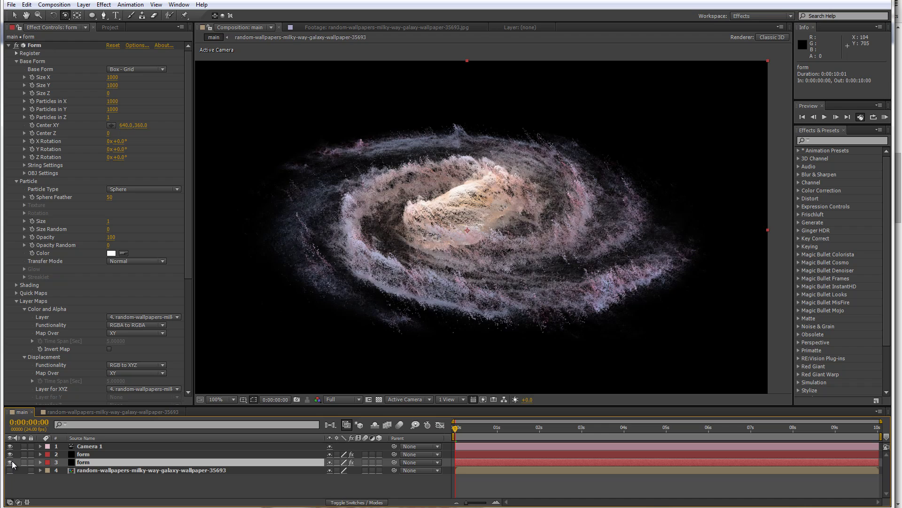
left_click(10, 462)
left_click(11, 462)
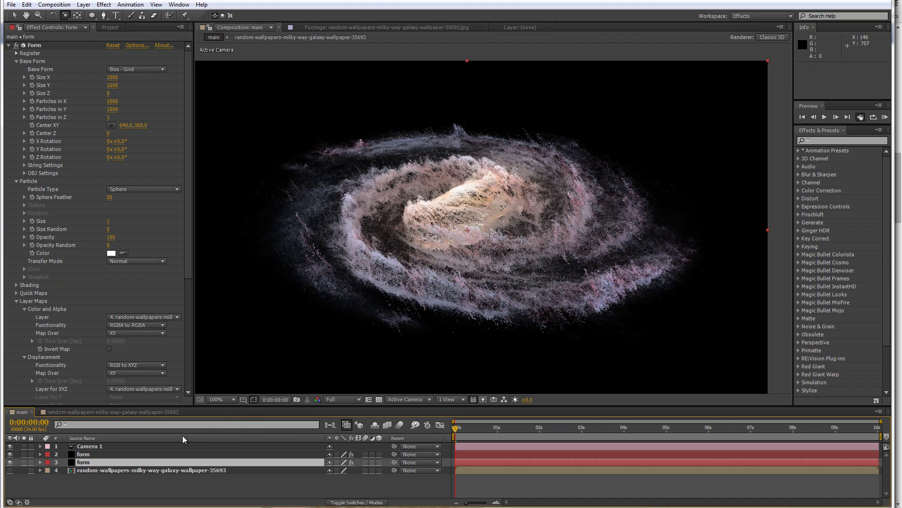
Delete the lower form layer, keeping only the upper one
left_click(86, 454)
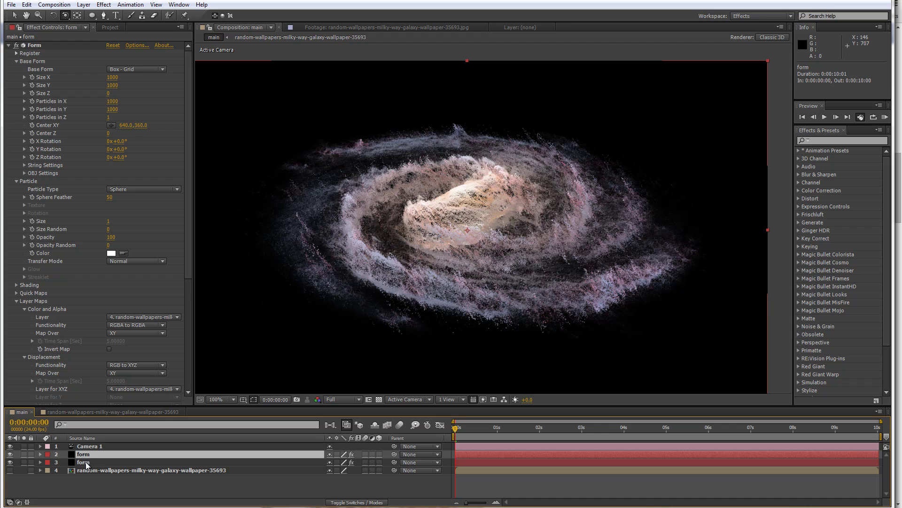
left_click(84, 463)
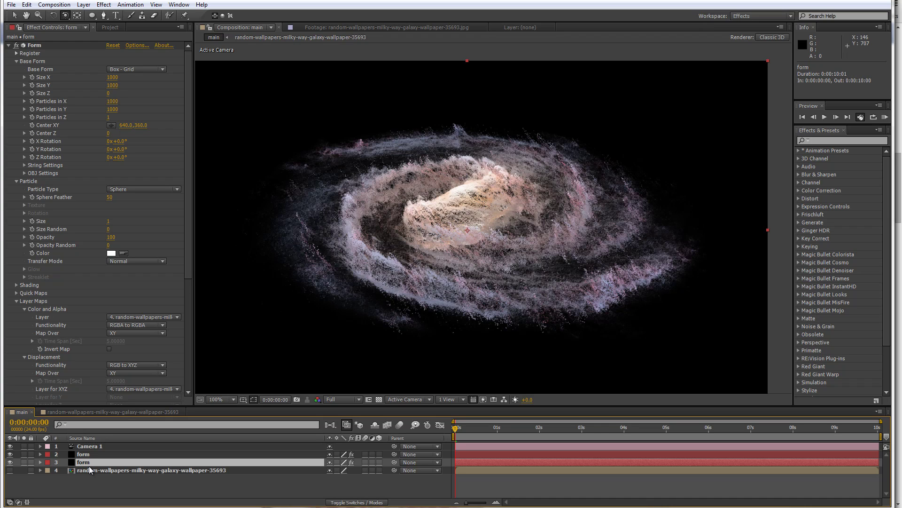
key("Delete")
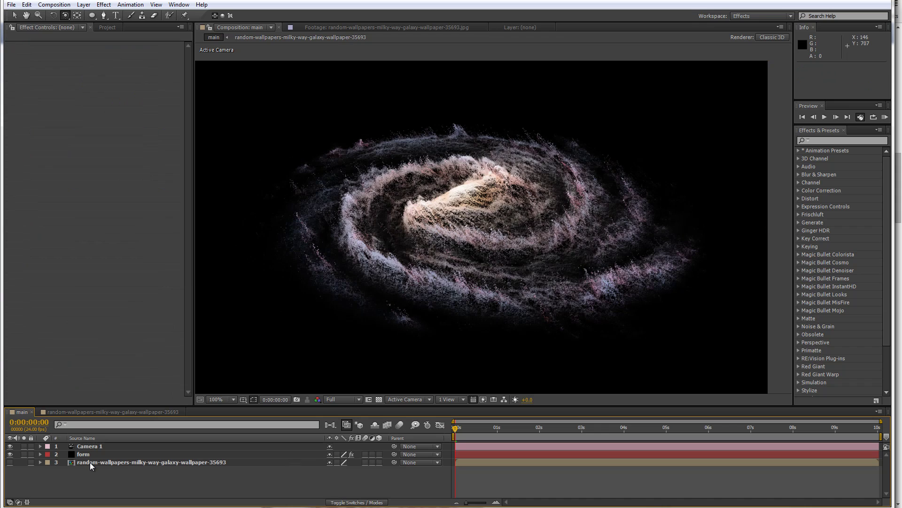
Set the form layer's Particles in X and Particles in Y to 2000
left_click(91, 453)
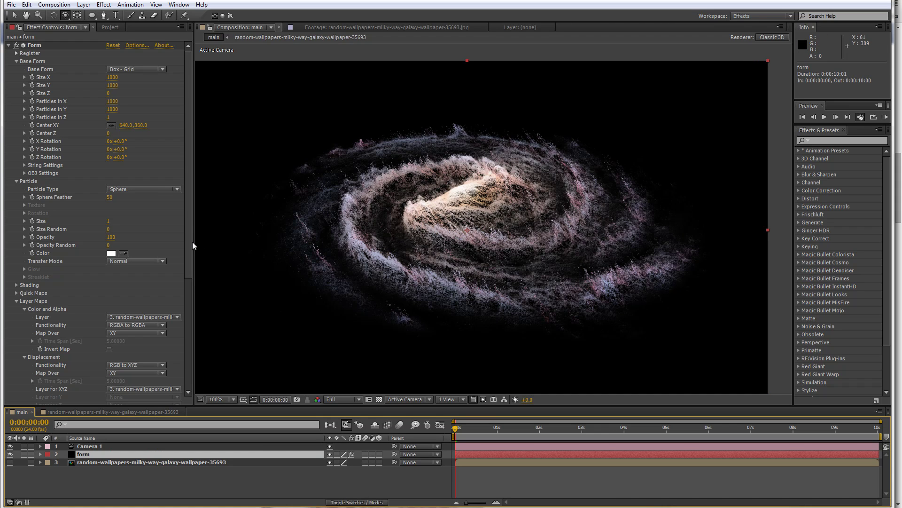
left_click_drag(194, 242, 197, 244)
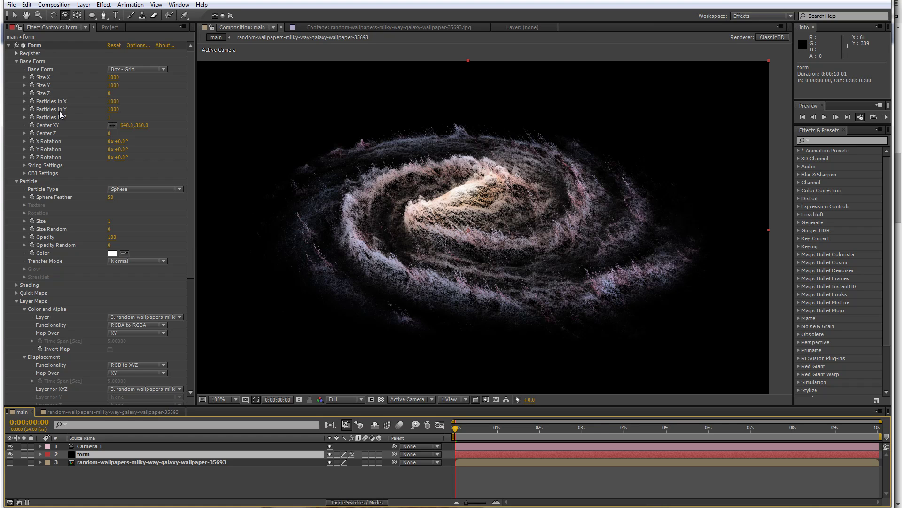
left_click(113, 101)
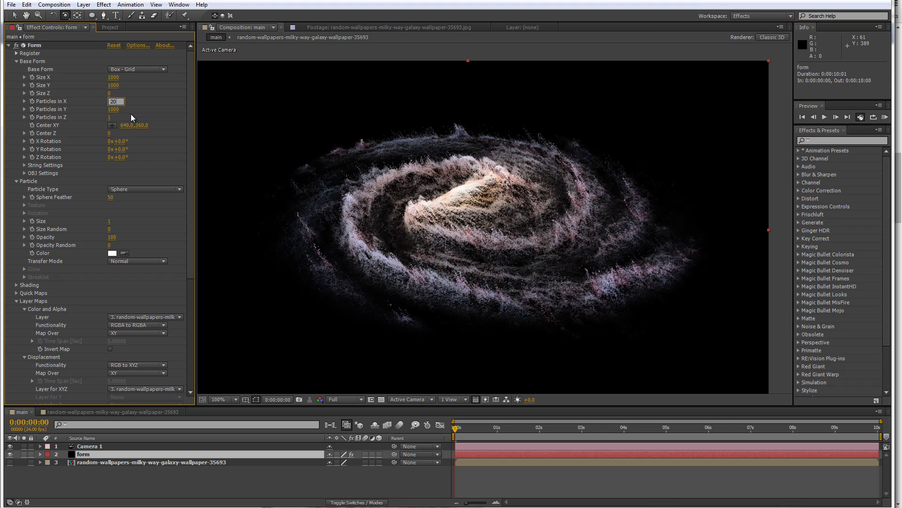
key("Tab")
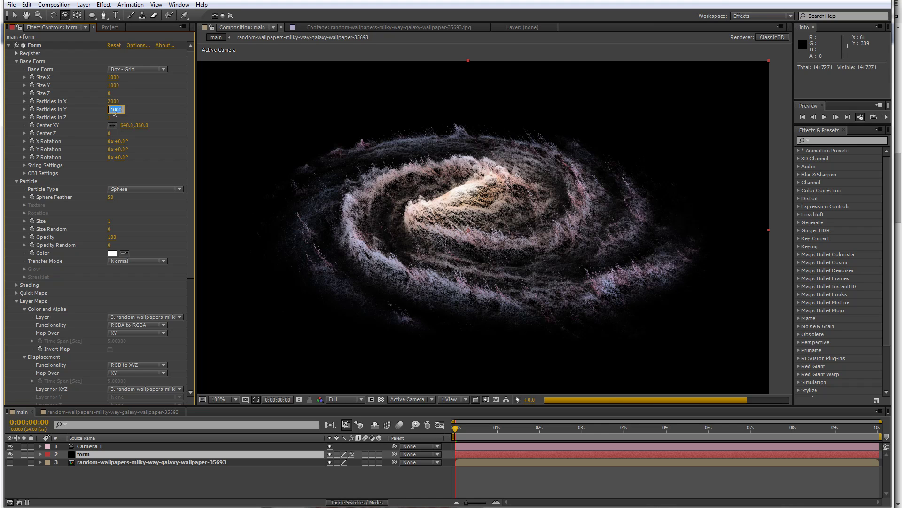
type("2000")
key("Return")
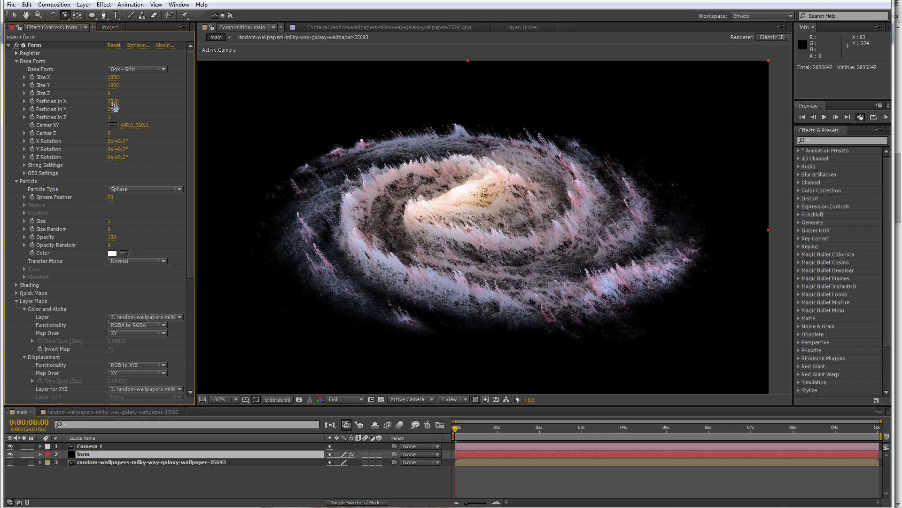
Reduce the particle Size of the form layer to make the galaxy's particles finer
left_click(109, 221)
type("0.")
key("Return")
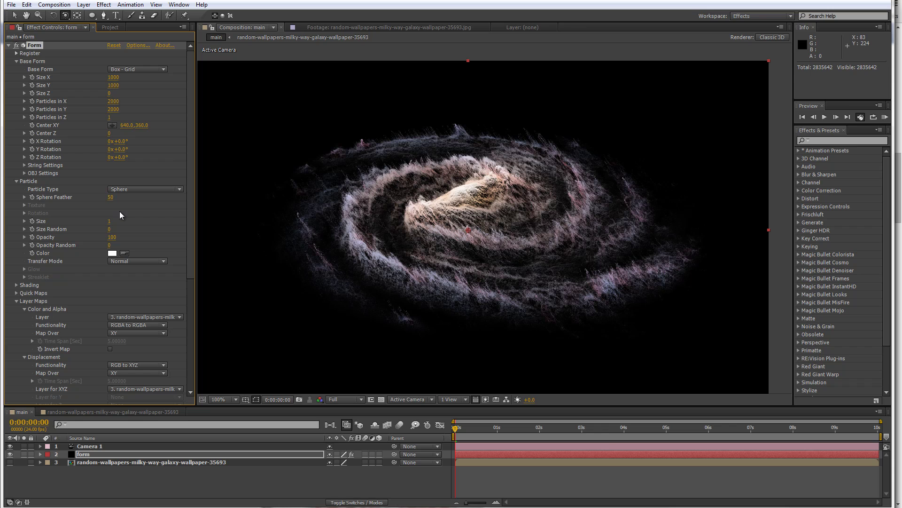
Set the Strength of Sphere 1 in the form's Spherical Field to 30
scroll(105, 304, "down", 8)
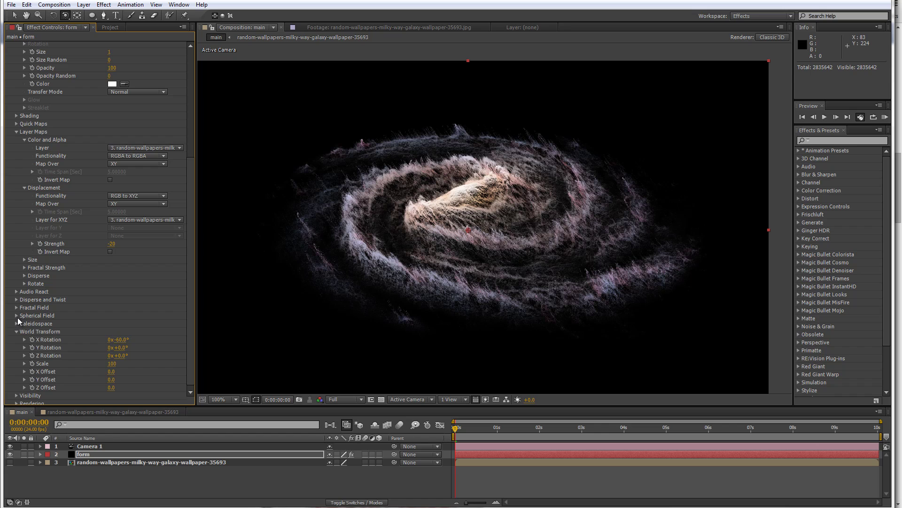
left_click(17, 316)
scroll(20, 323, "down", 1)
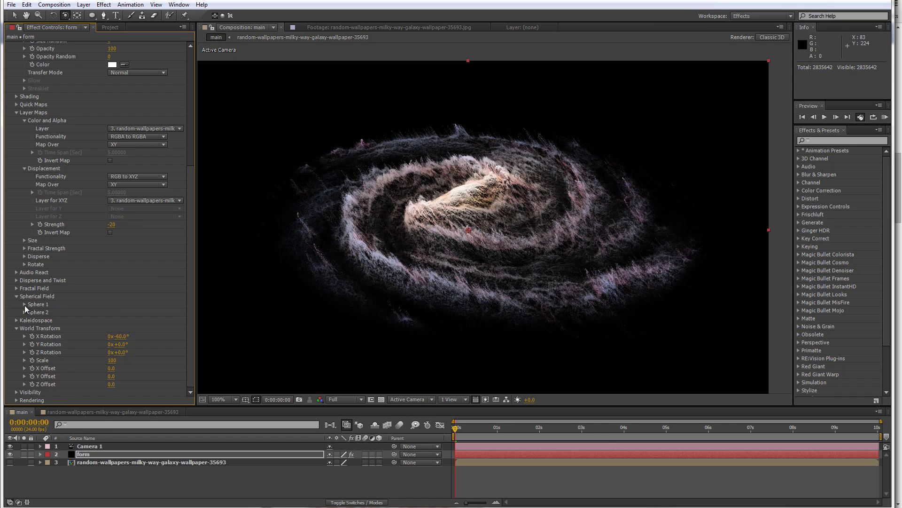
left_click(24, 304)
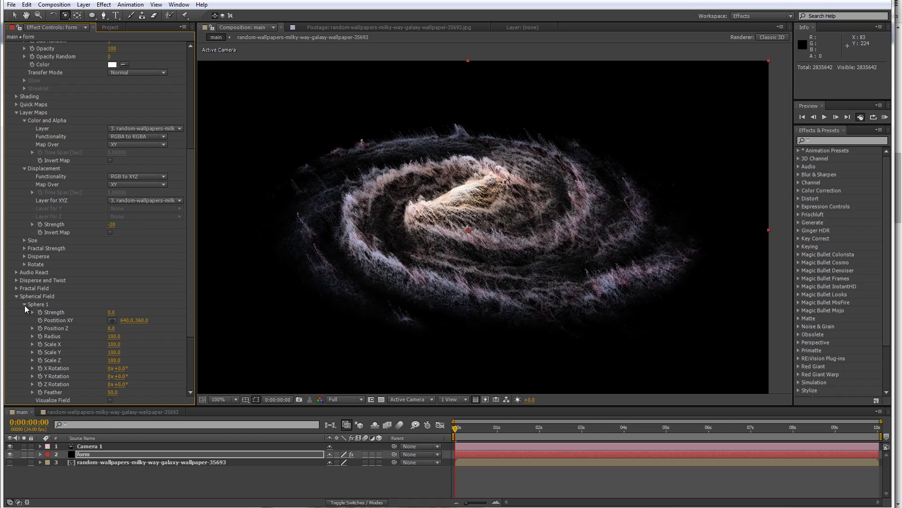
left_click(111, 312)
type("30")
key("Return")
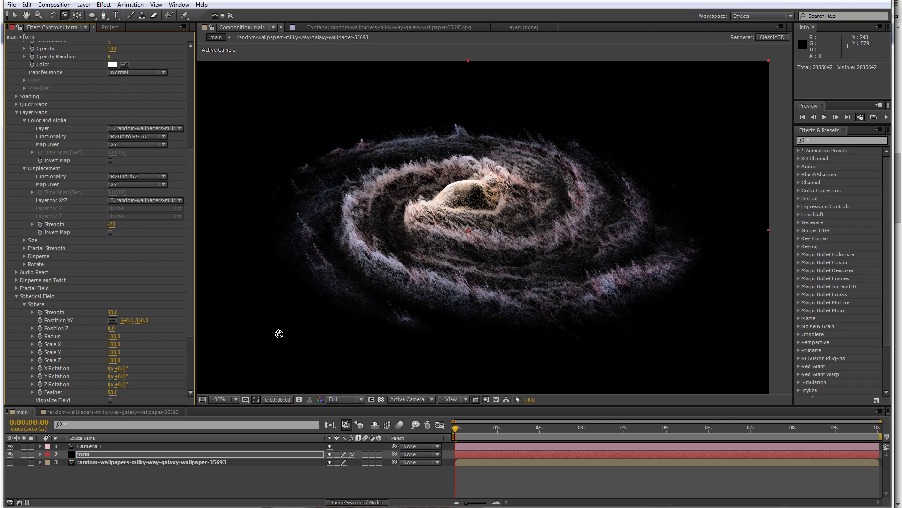
Set Sphere 1's Scale X to 200, Z Rotation to 50° and Feather to 100
left_click(115, 344)
type("200")
key("Return")
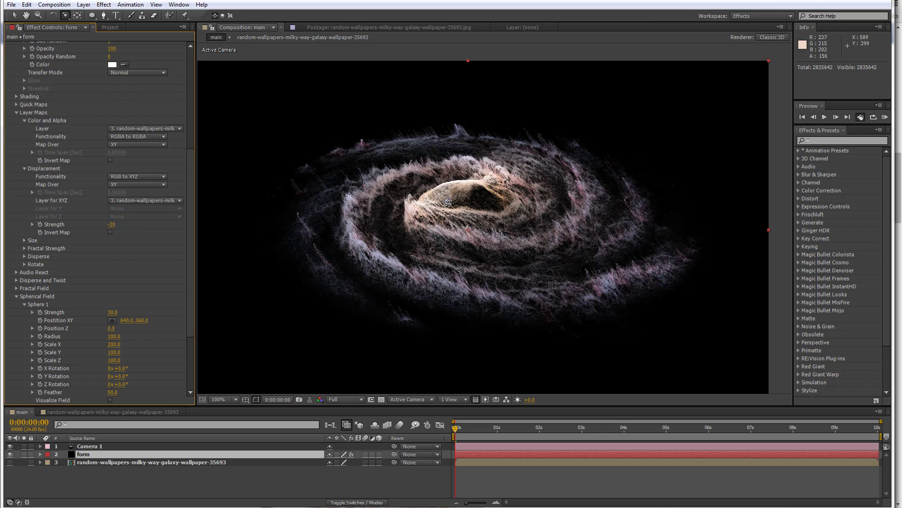
scroll(135, 369, "down", 2)
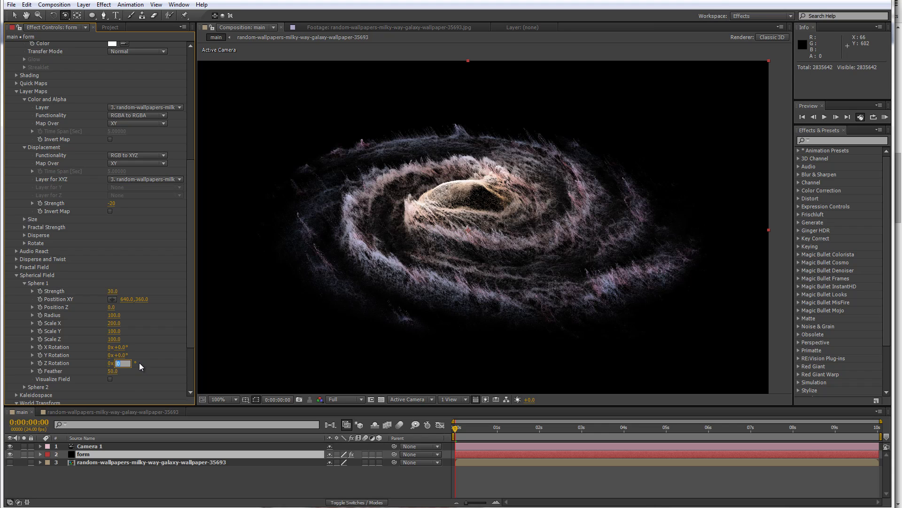
type("50")
key("Return")
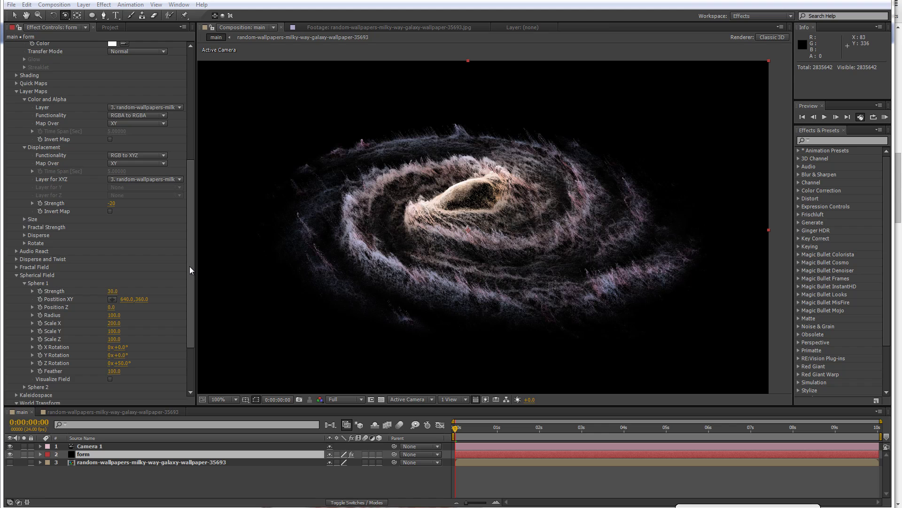
Duplicate the form layer and set the lower copy's layer map displacement Strength to 20
left_click_drag(190, 266, 190, 159)
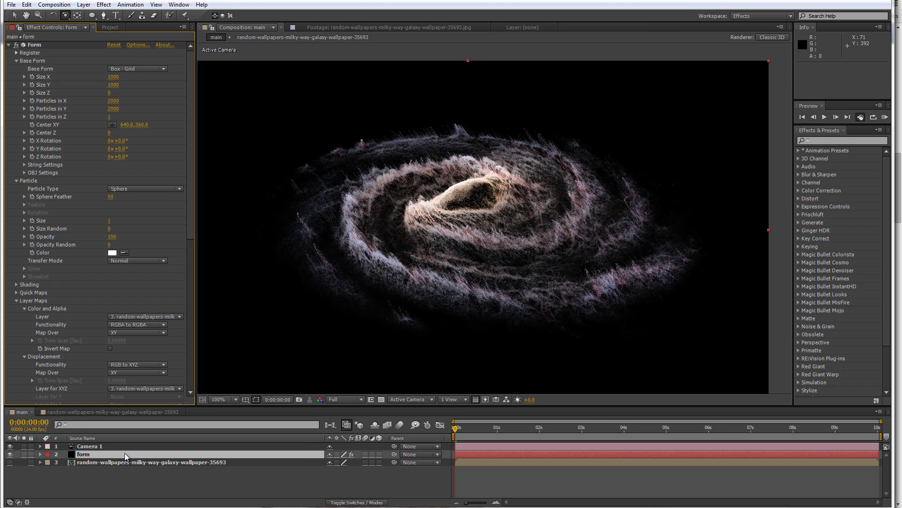
key("ctrl+d")
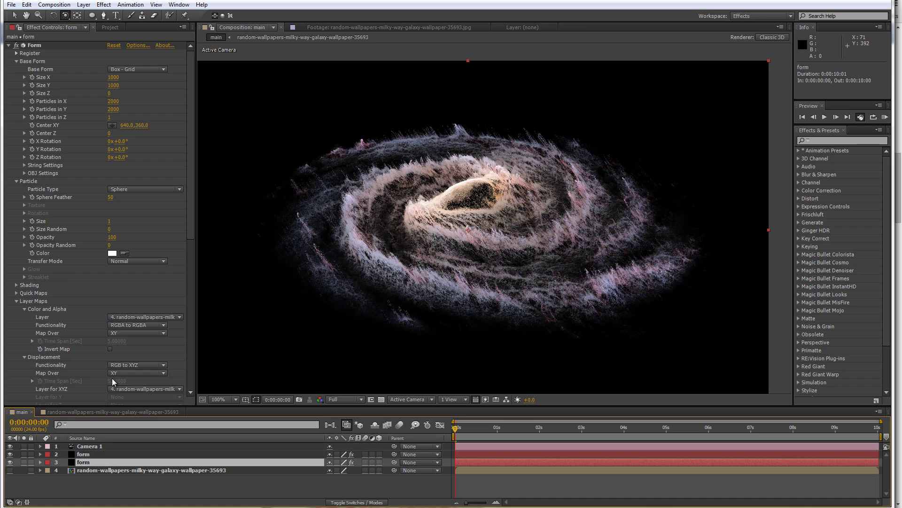
scroll(71, 338, "down", 5)
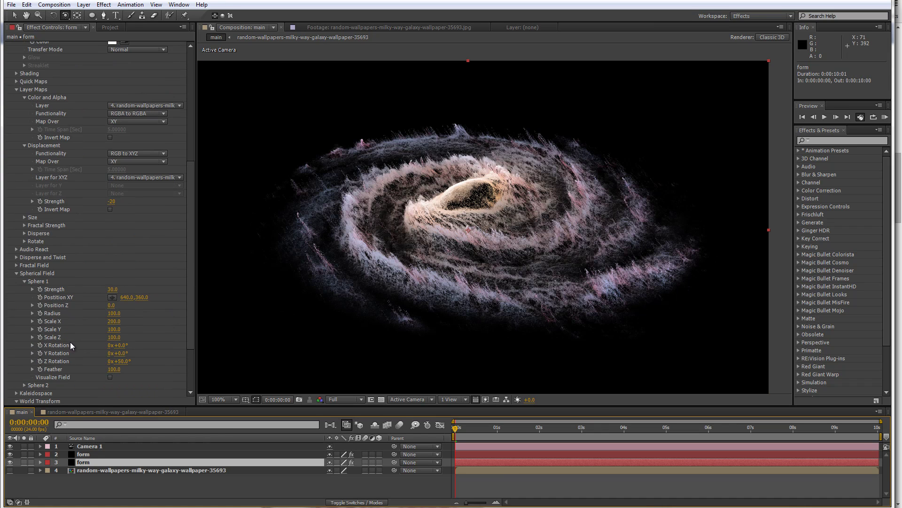
left_click(112, 203)
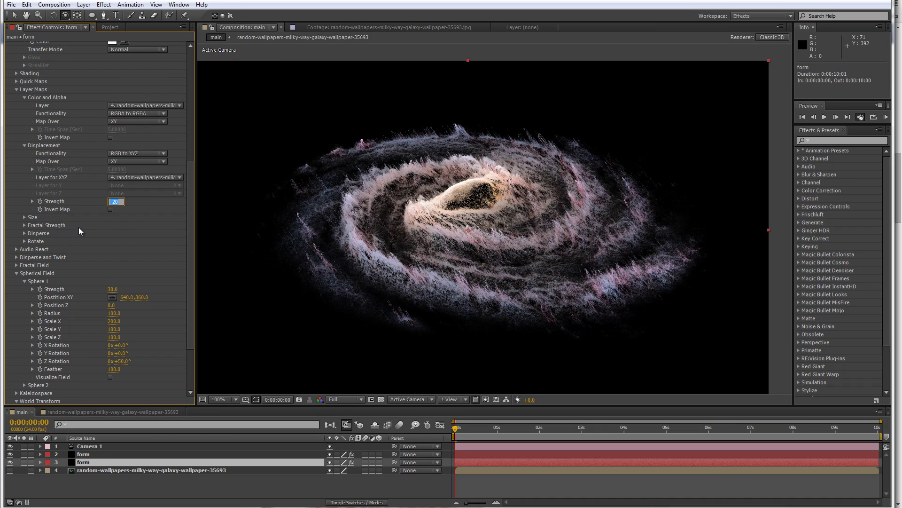
type("20")
key("Return")
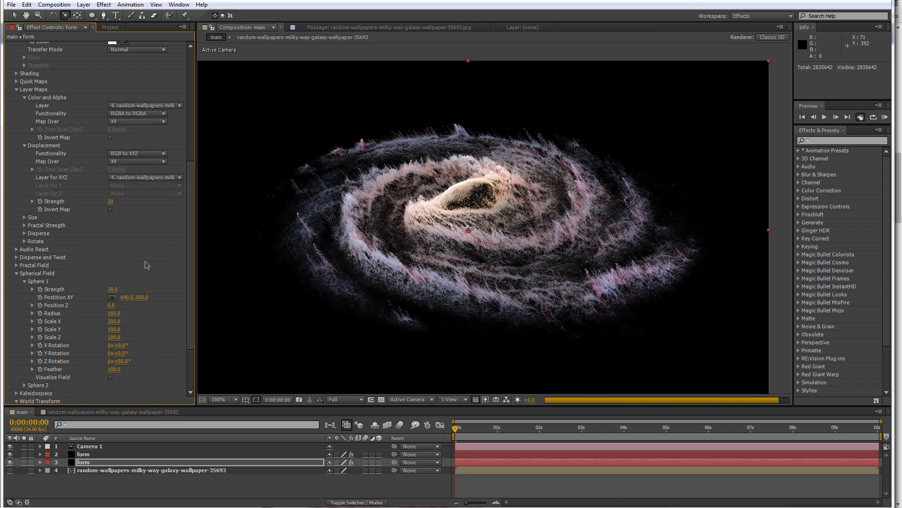
Set the lower form layer's World Transform Y Offset to 40
scroll(100, 322, "down", 2)
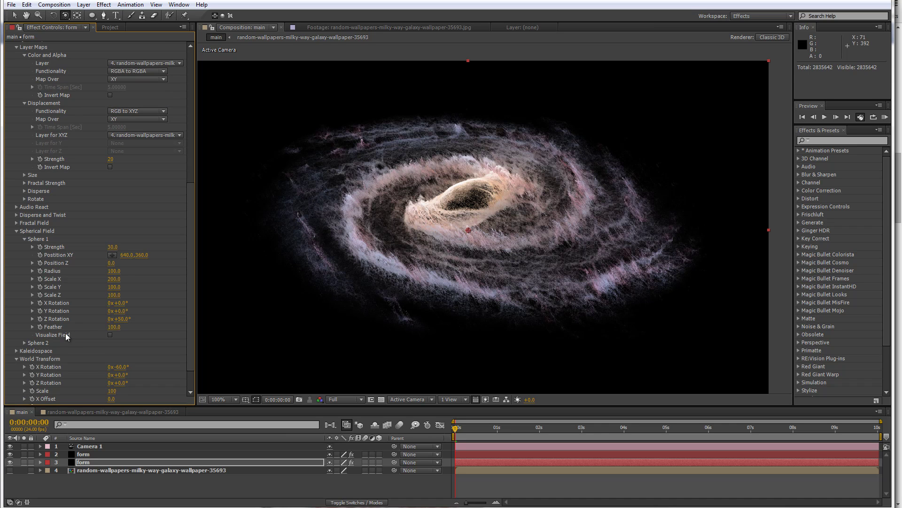
scroll(65, 333, "down", 2)
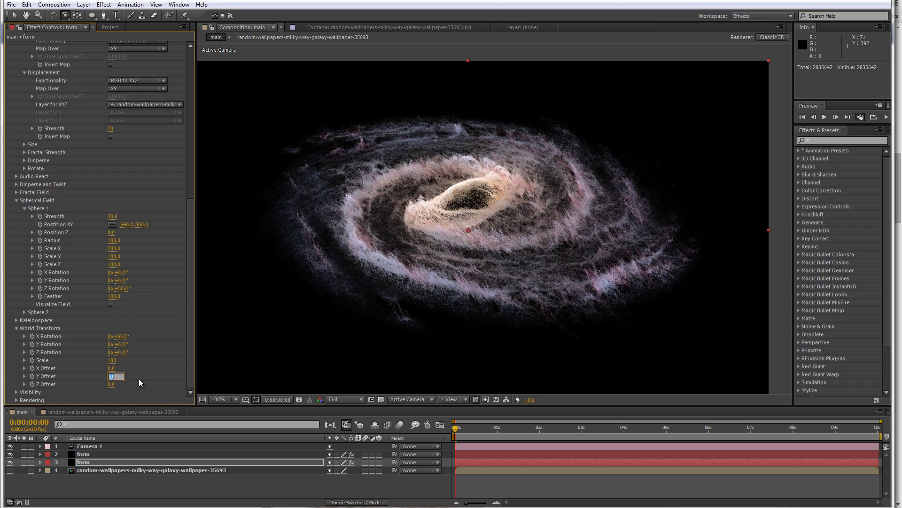
type("40")
key("Return")
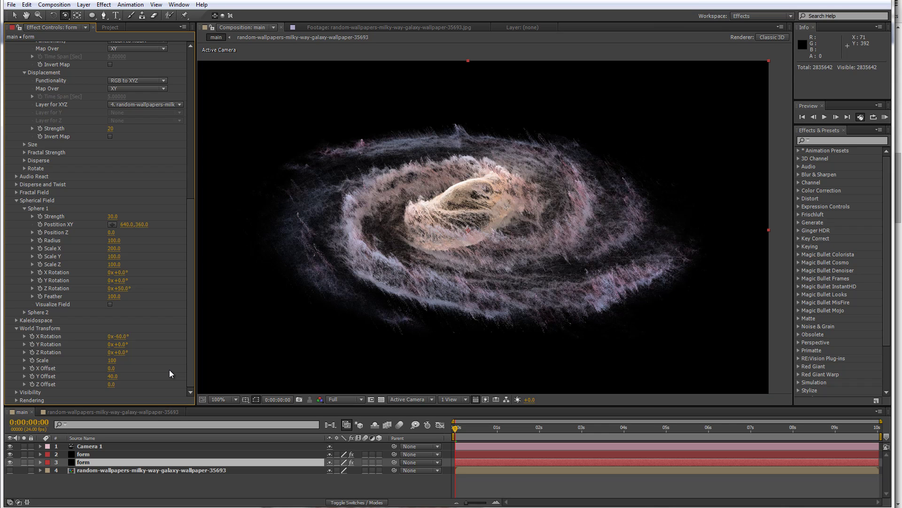
Compare the Form settings of the upper and lower form layers and collapse the effect's parameters
left_click_drag(84, 462, 84, 454)
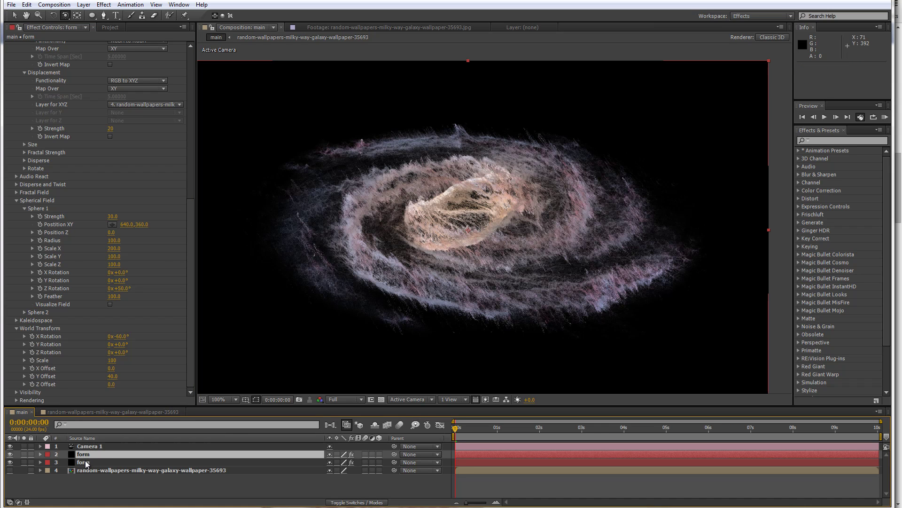
left_click(86, 454)
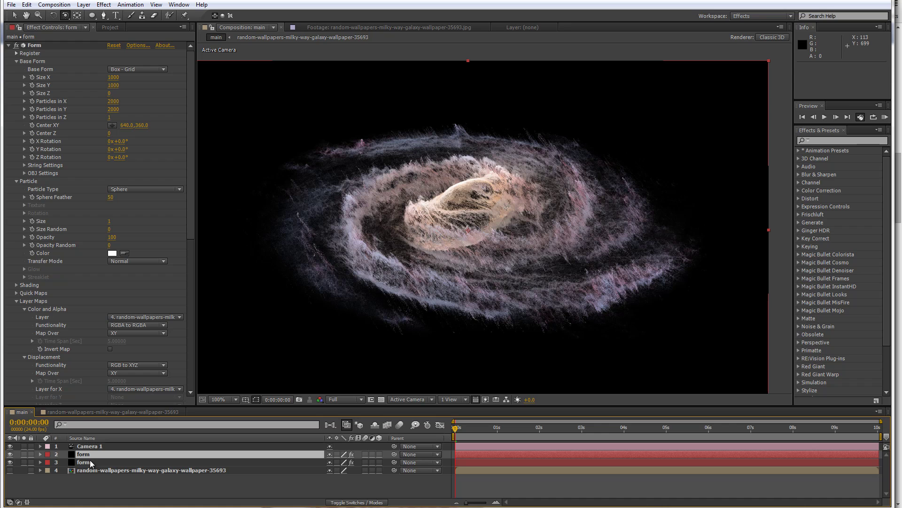
left_click(89, 459)
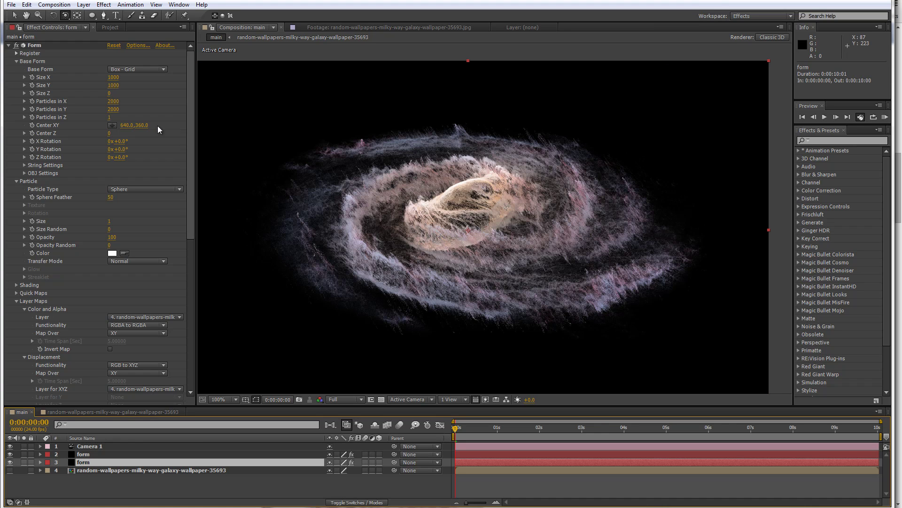
left_click(8, 45)
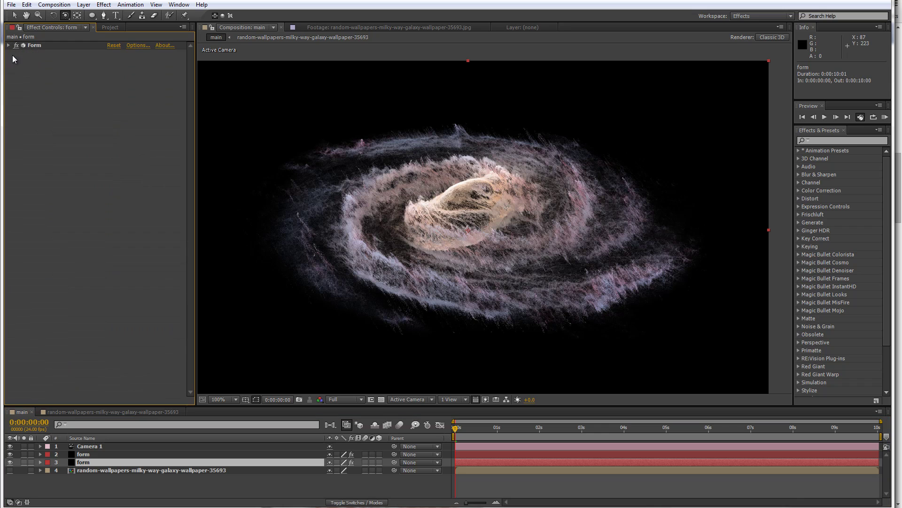
left_click(107, 29)
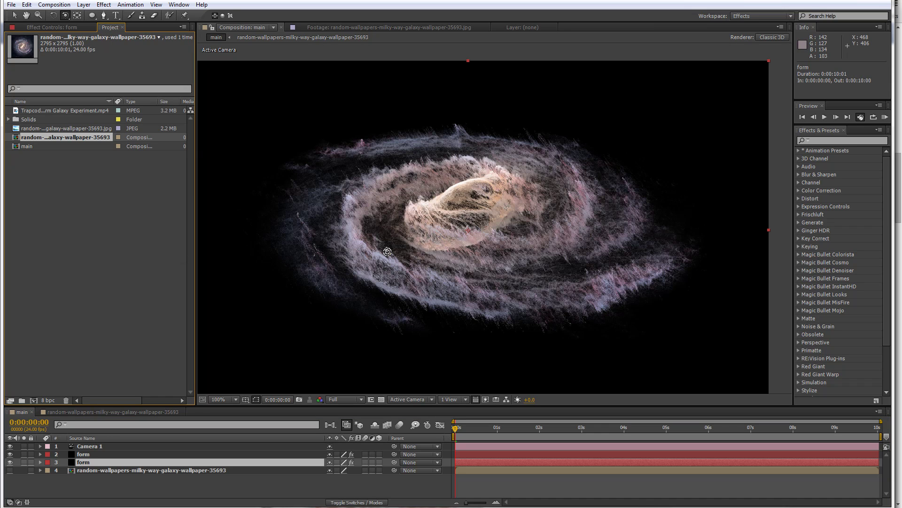
left_click(69, 127)
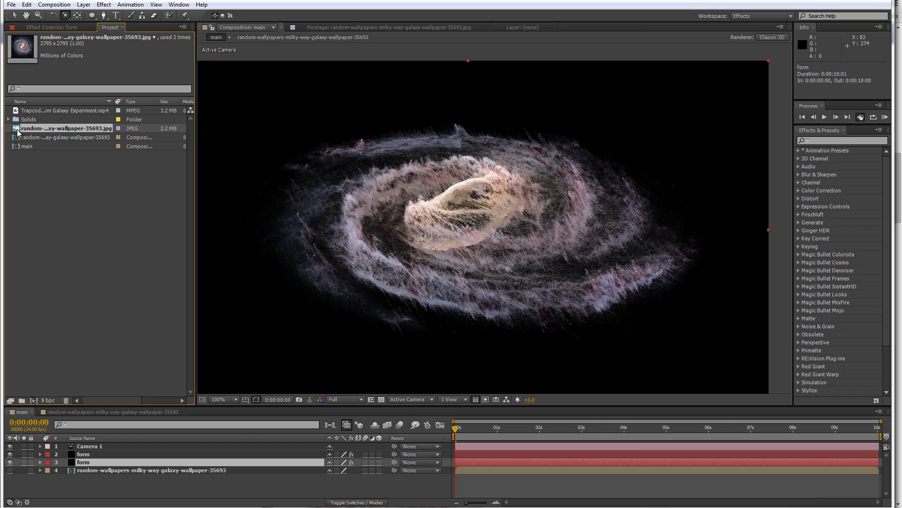
left_click_drag(20, 133, 76, 471)
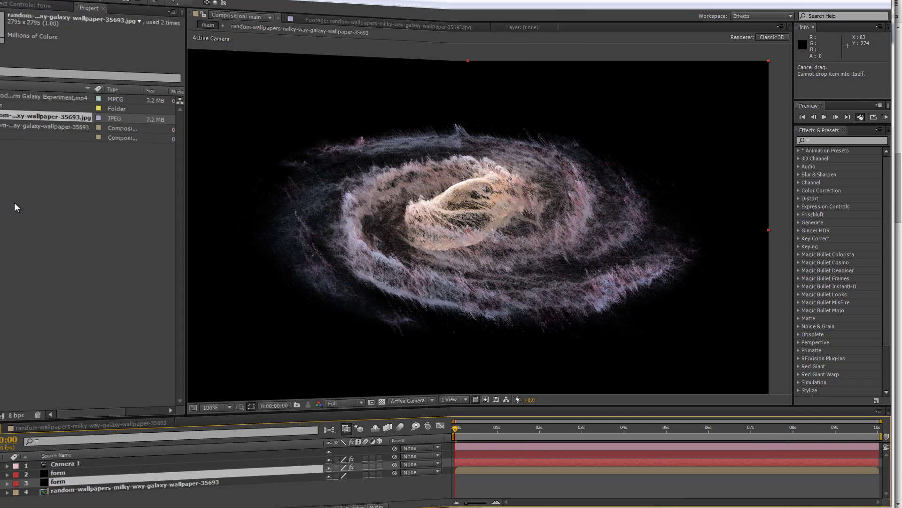
left_click_drag(19, 205, 46, 208)
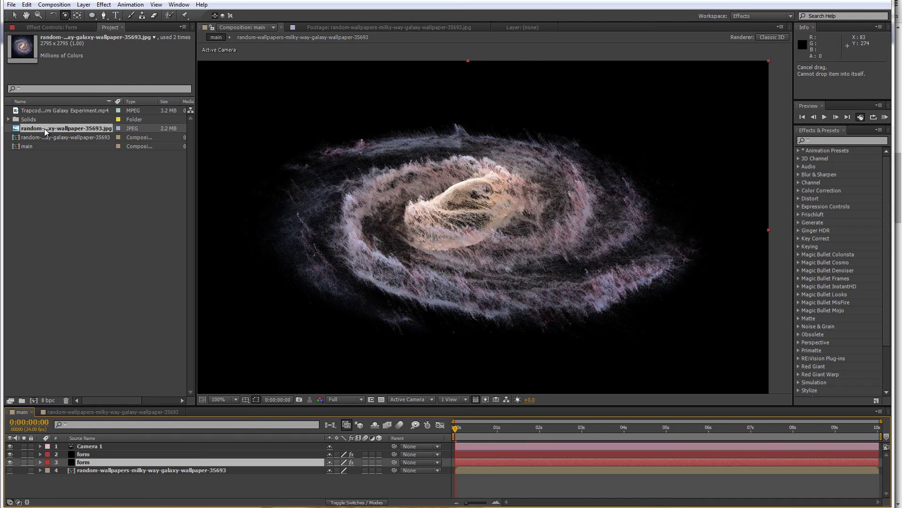
left_click_drag(29, 131, 76, 456)
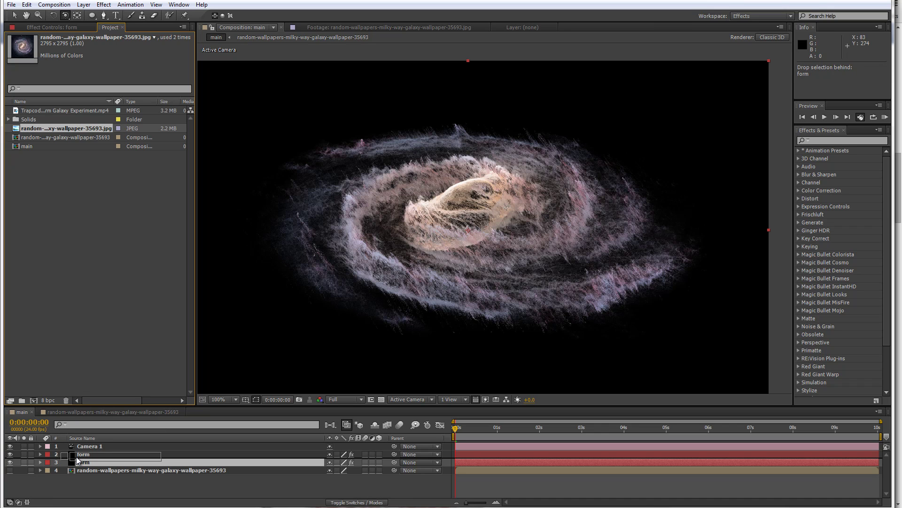
left_click_drag(76, 456, 43, 131)
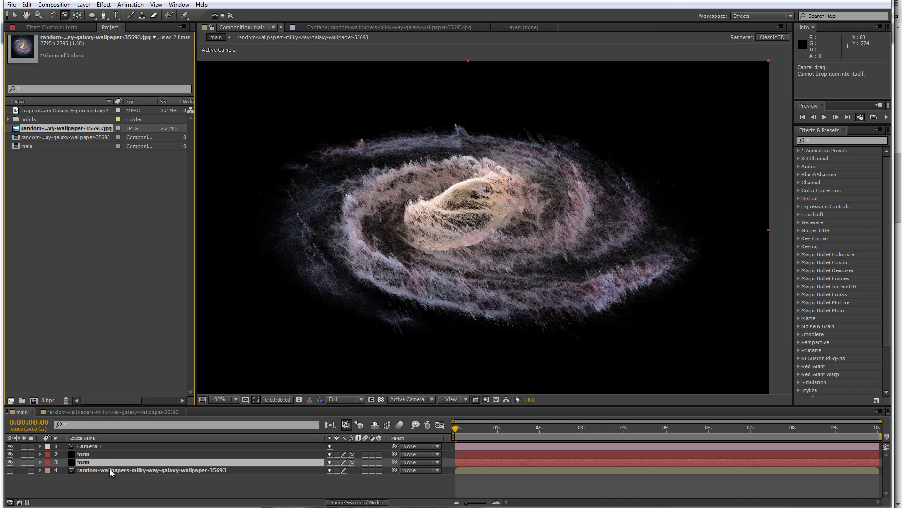
Open the Milky Way wallpaper composition and delete its upper masked image layer
left_click(110, 417)
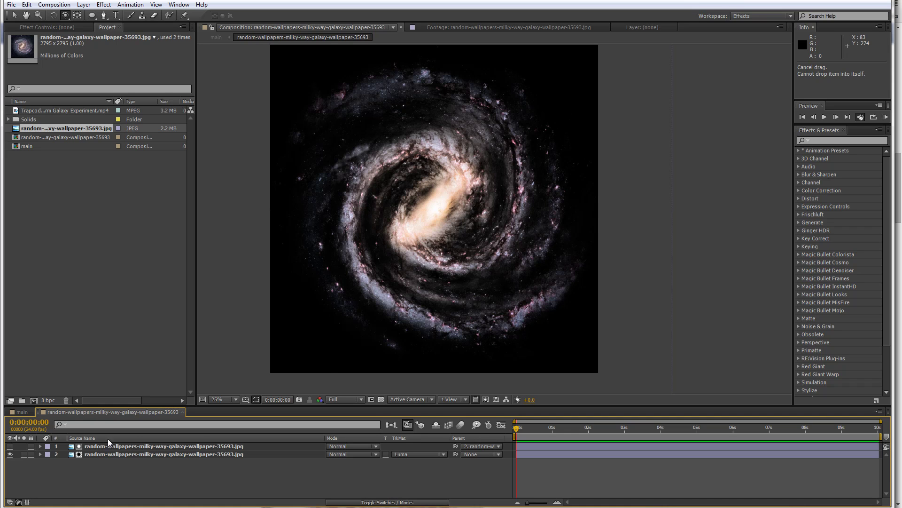
left_click(224, 447)
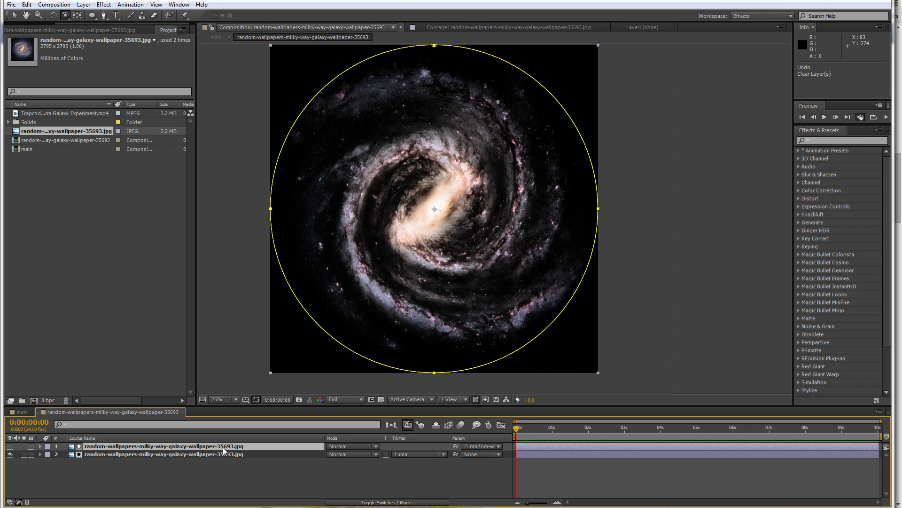
key("Delete")
Pre-compose the remaining Milky Way image layer as galaxy pre 1, moving all attributes into the new composition
right_click(222, 447)
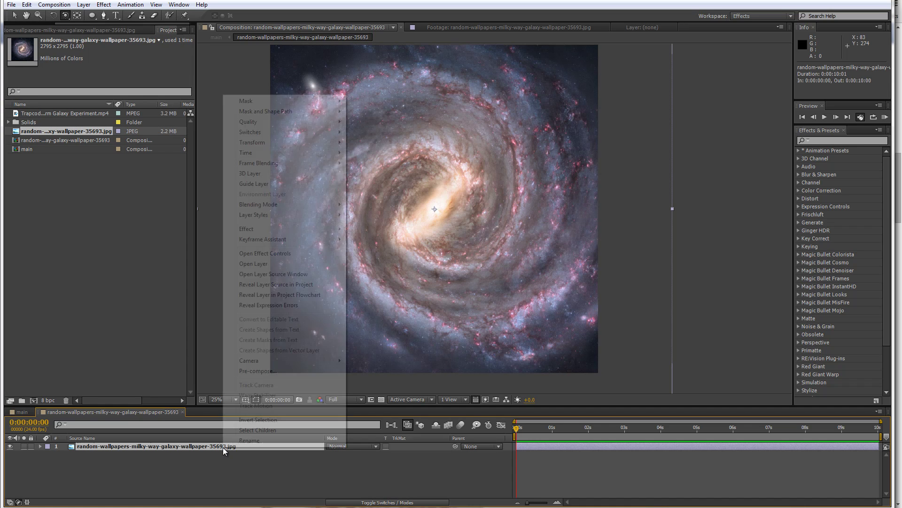
left_click(253, 370)
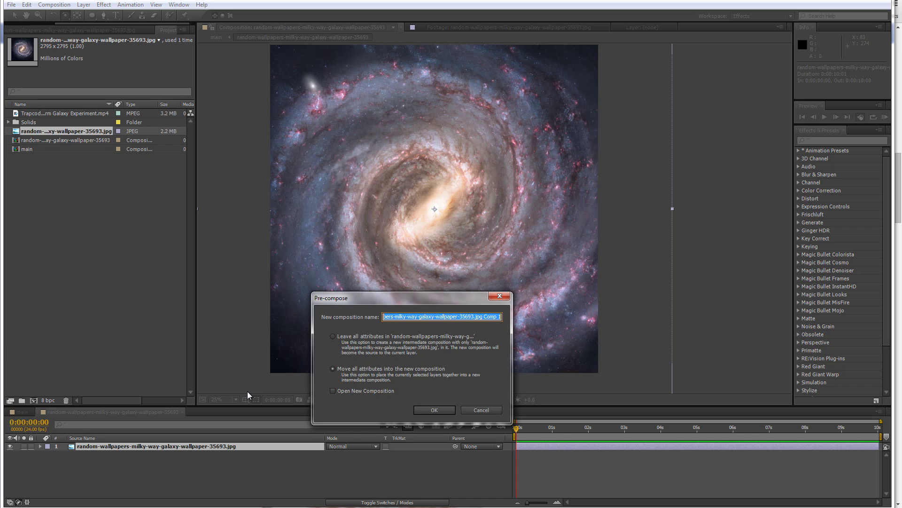
type("galaxy pre 1")
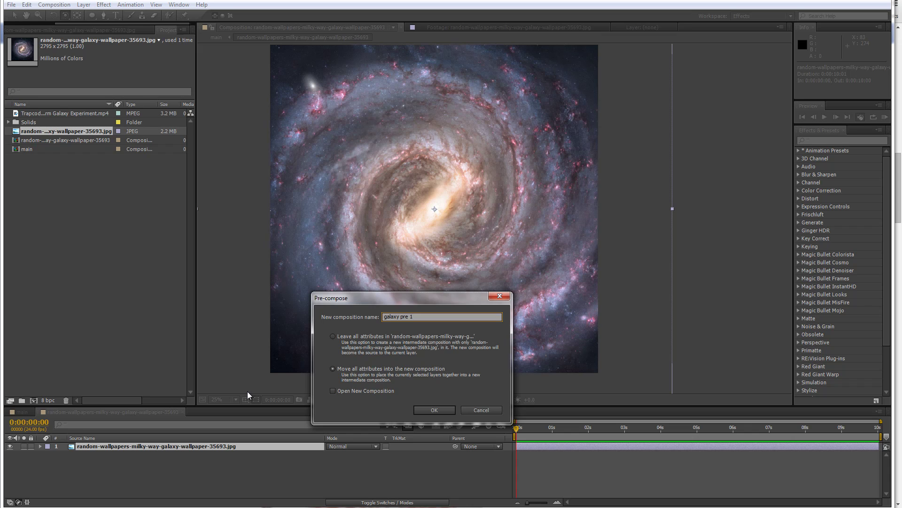
key("Return")
Open galaxy pre 1 and pre-compose its image layer as galaxy pre 2, moving all attributes into the new composition
double_click(109, 448)
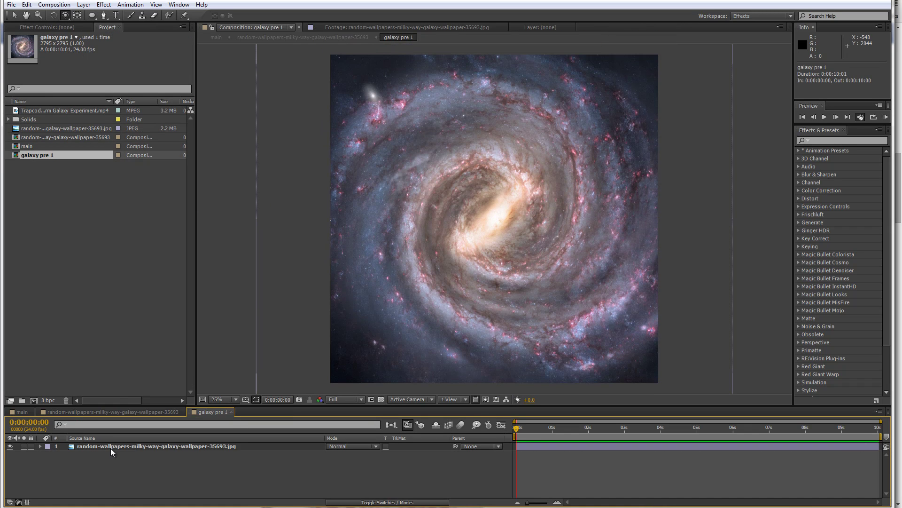
right_click(110, 447)
left_click(150, 368)
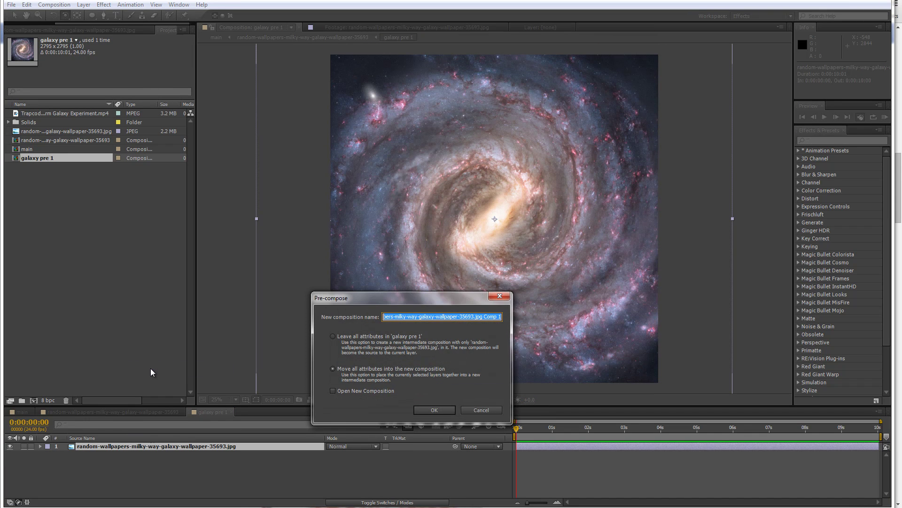
type("galaxy pre 2")
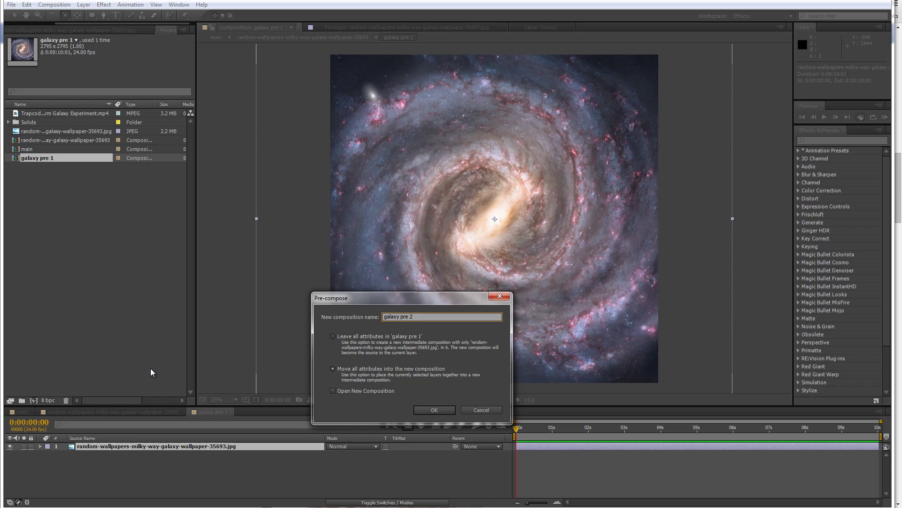
key("Return")
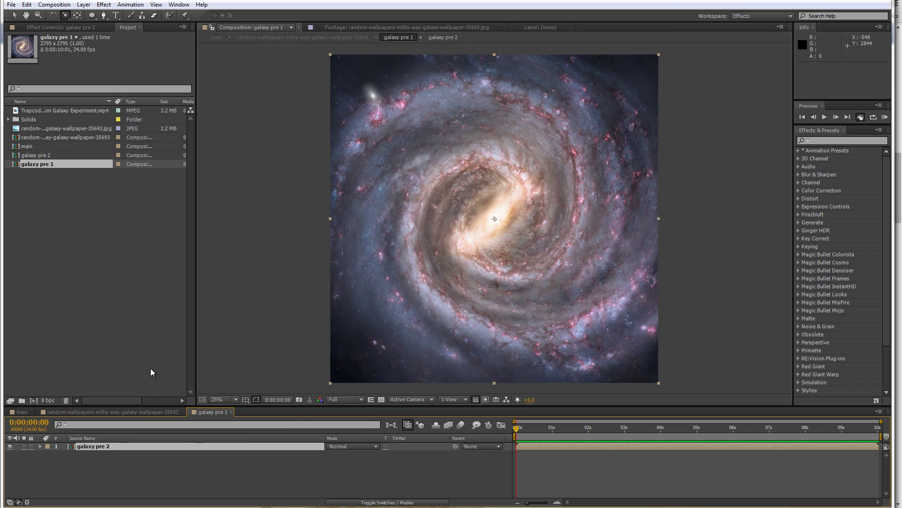
Duplicate the galaxy pre 1 layer in the Milky Way wallpaper composition and apply a Tint effect to the upper copy
left_click(152, 413)
left_click(113, 447)
key("ctrl+d")
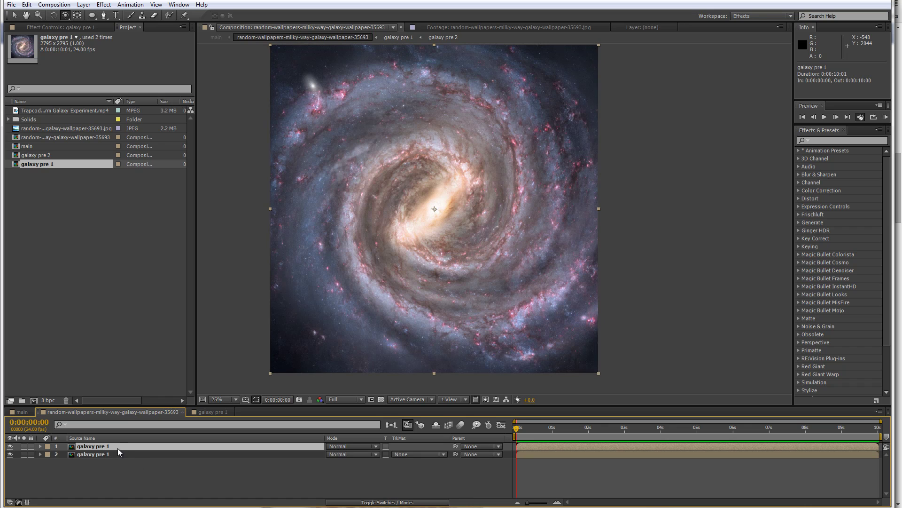
right_click(119, 447)
mouse_move(155, 225)
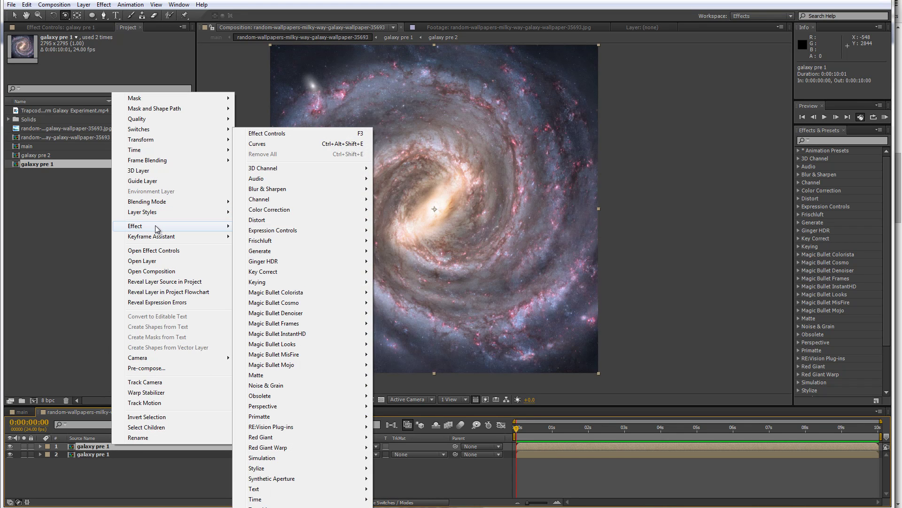
mouse_move(320, 210)
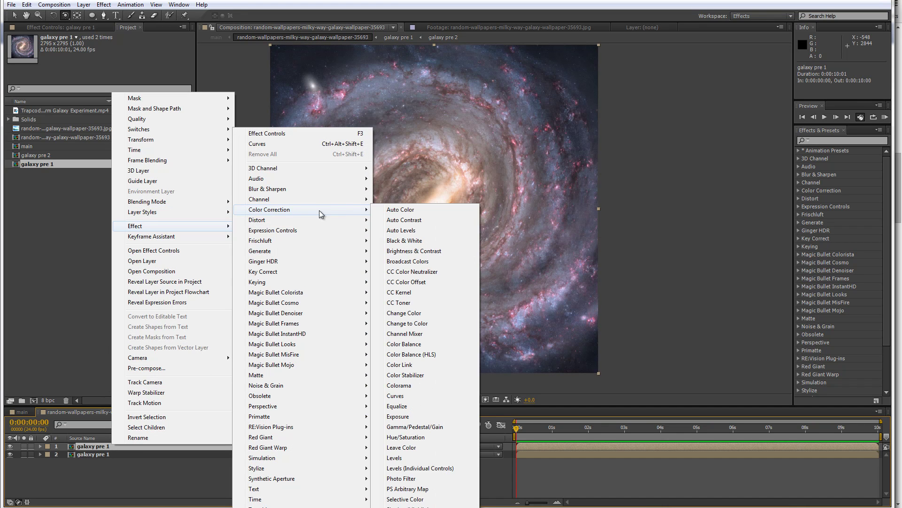
left_click(405, 507)
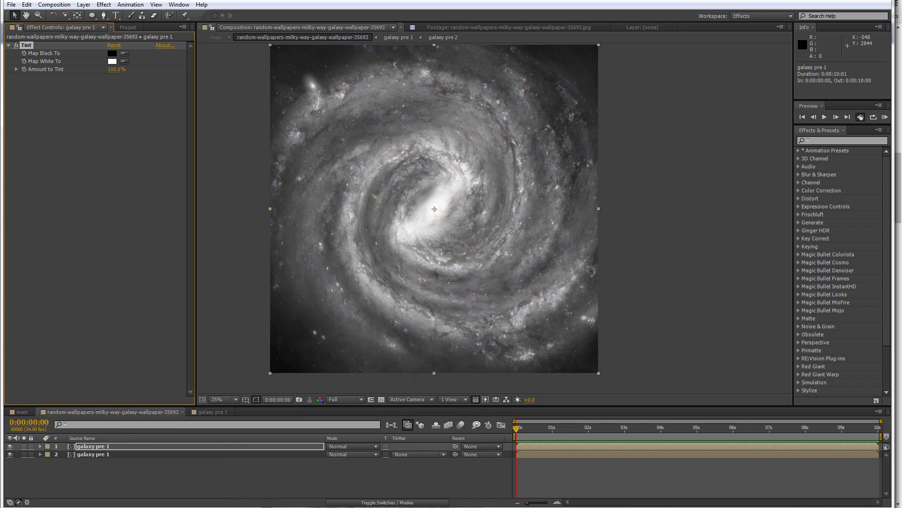
Add a Curves effect to the upper galaxy pre 1 layer and shape a steep high-contrast S-curve with clipped blacks and whites
left_click(110, 446)
right_click(110, 447)
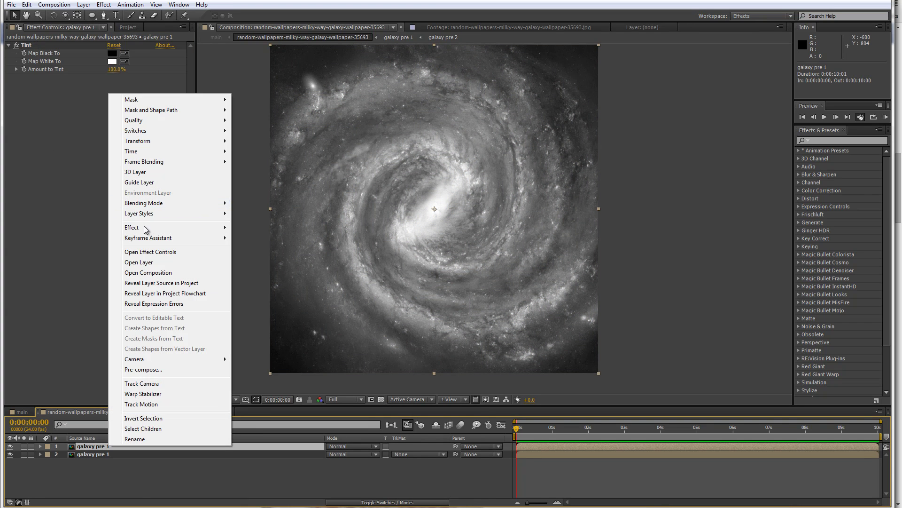
mouse_move(141, 227)
mouse_move(263, 212)
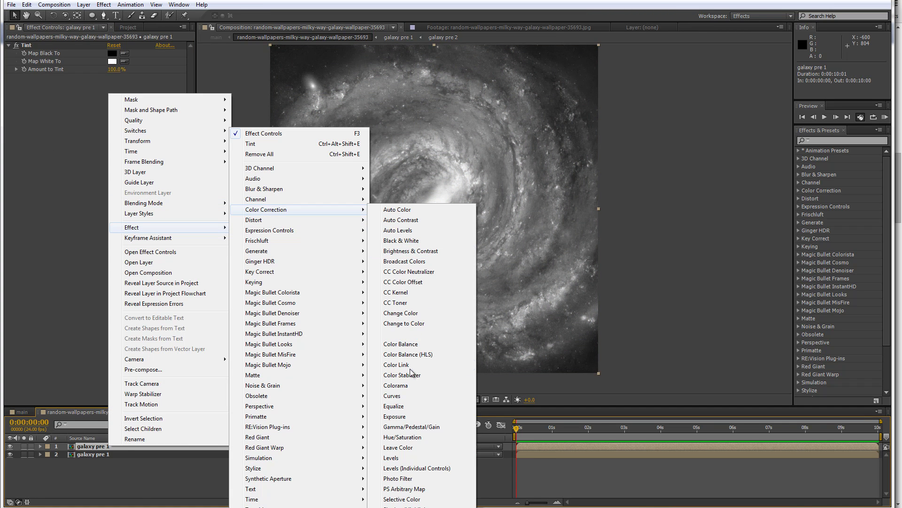
left_click(403, 398)
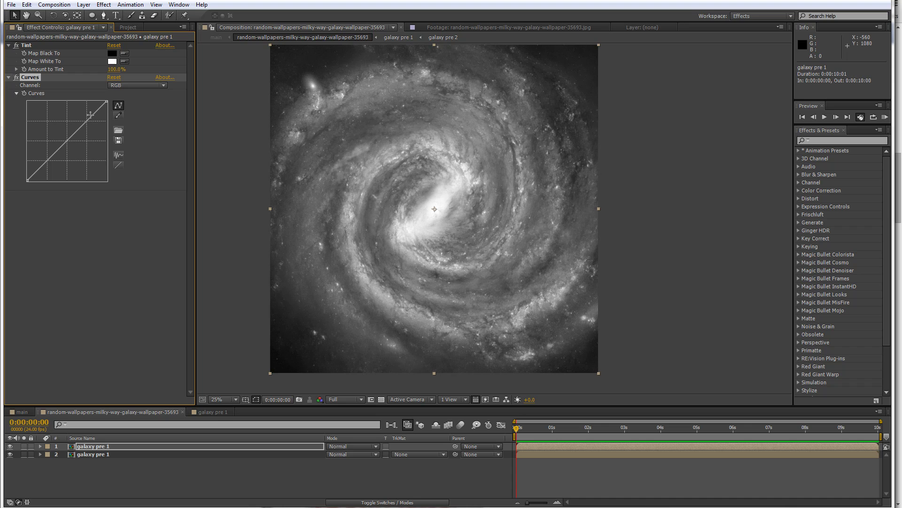
left_click_drag(106, 102, 87, 101)
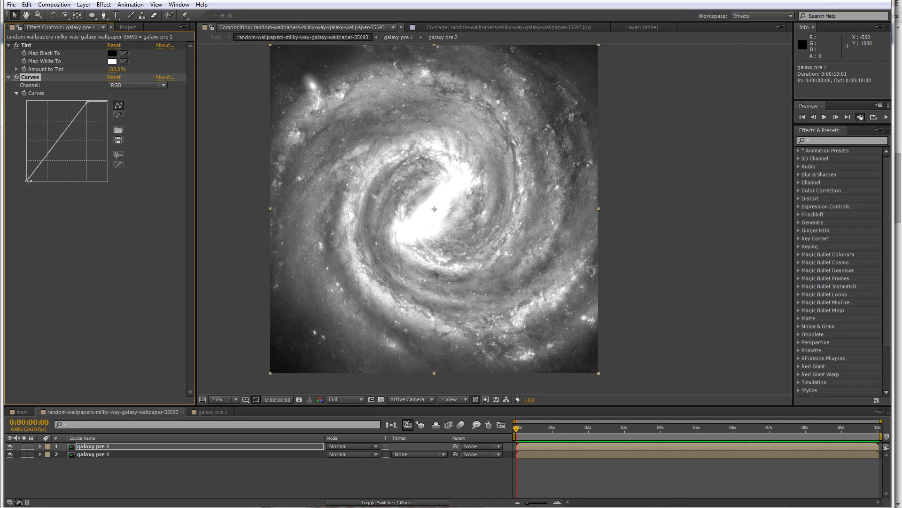
left_click_drag(29, 179, 47, 212)
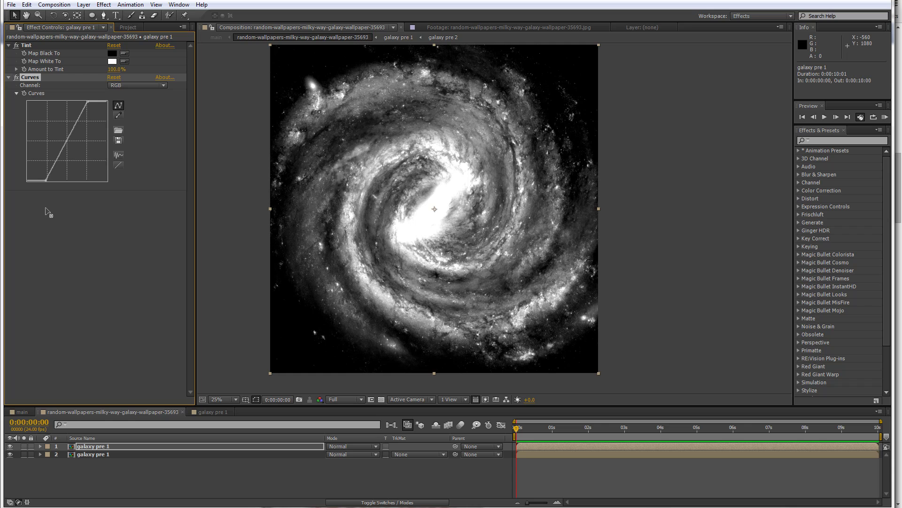
left_click(66, 161)
left_click(79, 119)
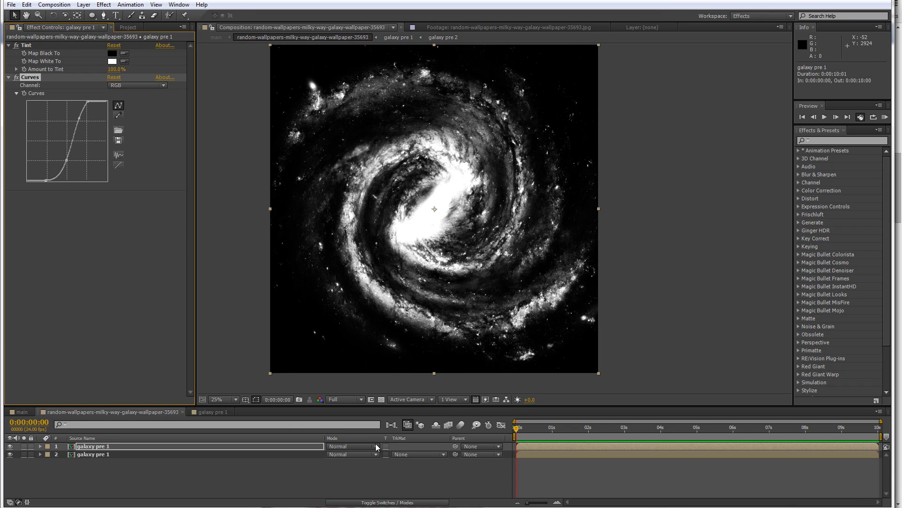
Set the lower galaxy pre 1 layer's track matte to Luma and check the result in the main composition
left_click(402, 454)
left_click(409, 498)
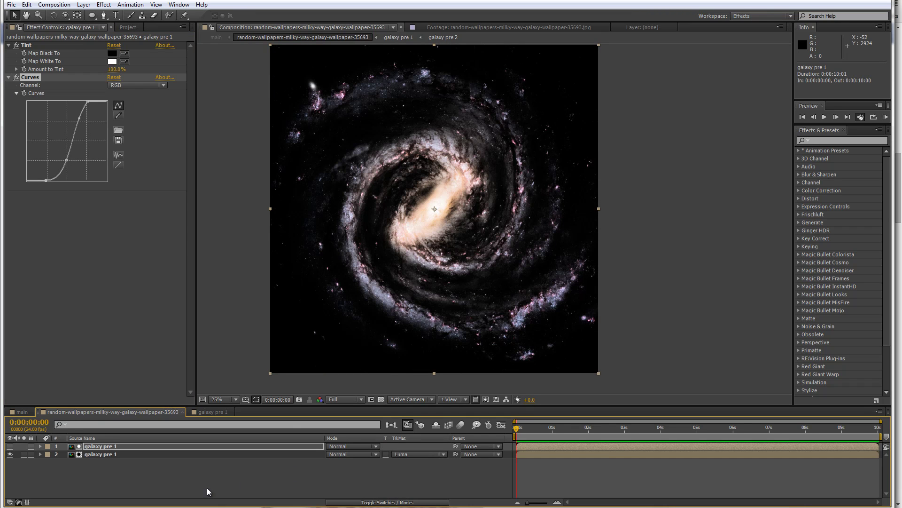
left_click(31, 412)
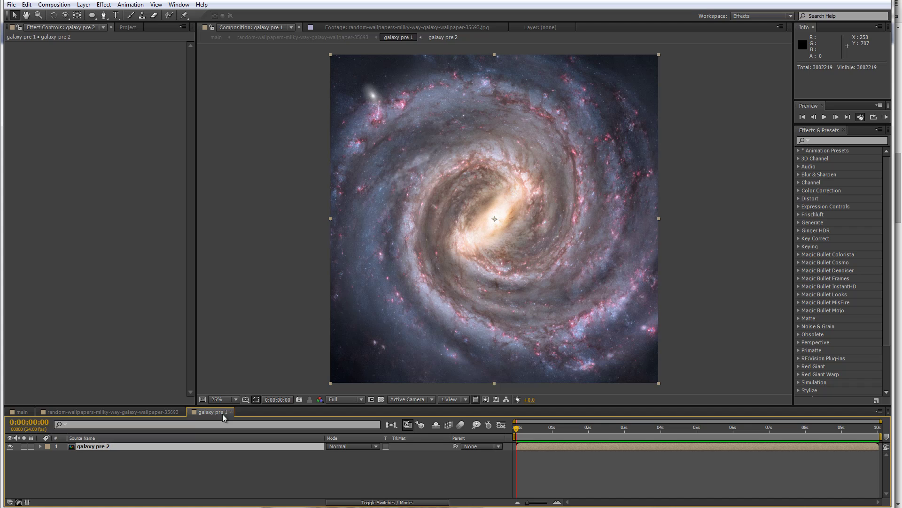
Reduce the scale of the wallpaper image in galaxy pre 2 to show the whole galaxy, and check the main composition
double_click(107, 446)
left_click(107, 447)
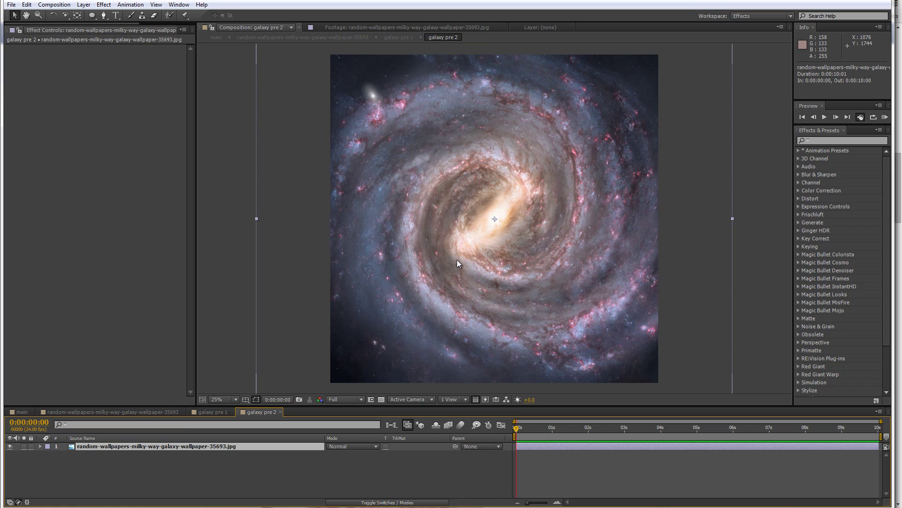
key("s")
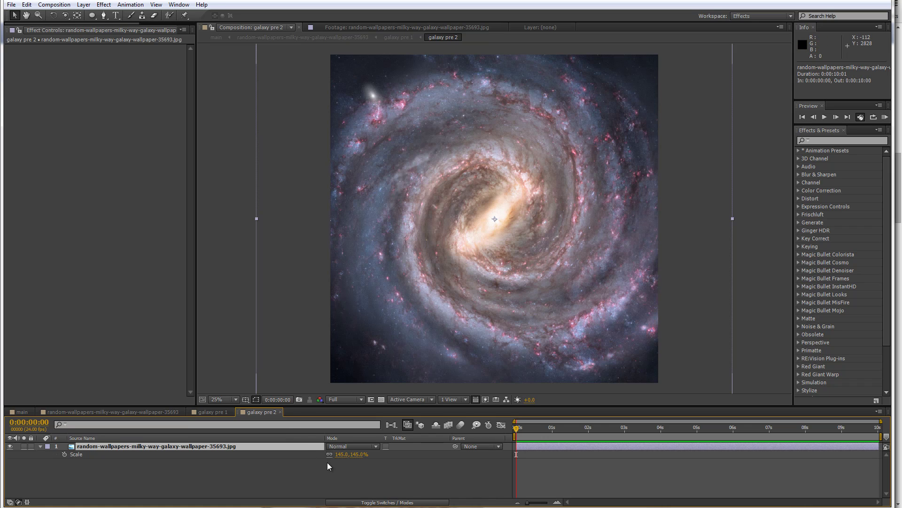
key("ctrl+z")
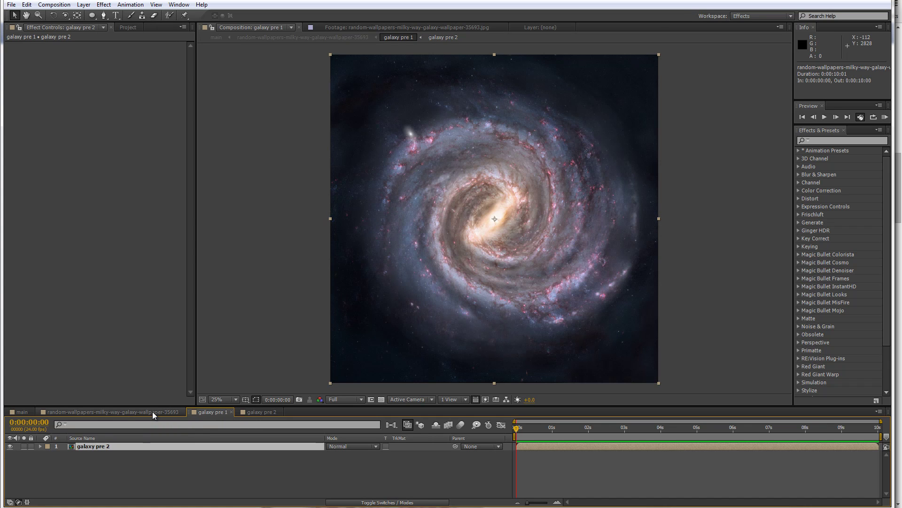
left_click(47, 412)
left_click(22, 411)
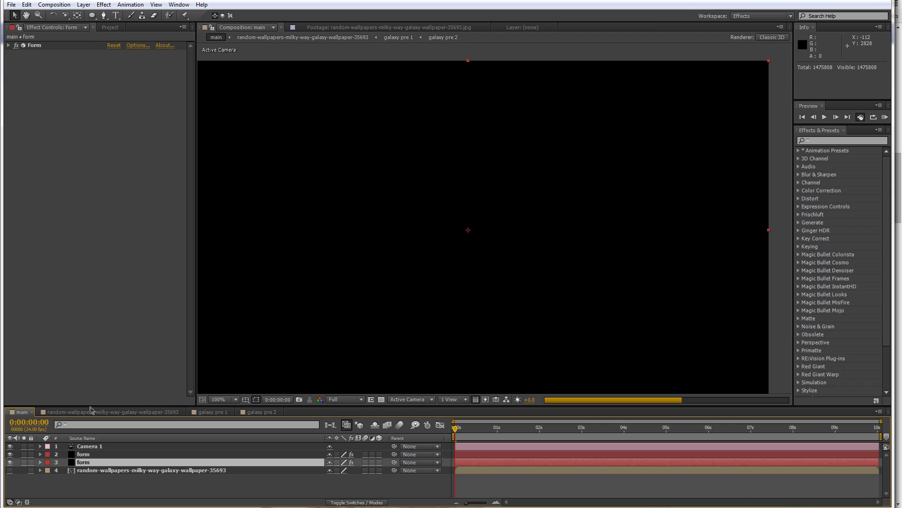
Parent the upper galaxy pre 1 layer to the lower one in the wallpaper composition and scale the lower layer to 163%
left_click(91, 408)
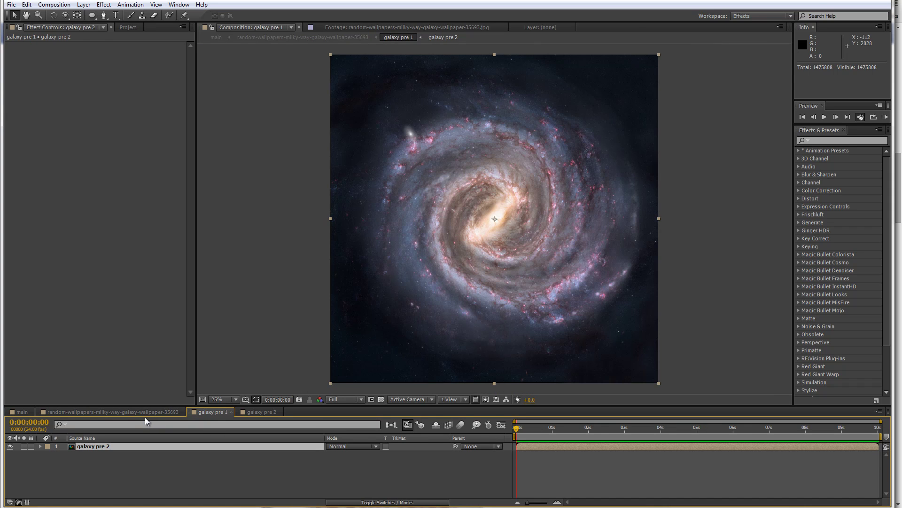
left_click(128, 447)
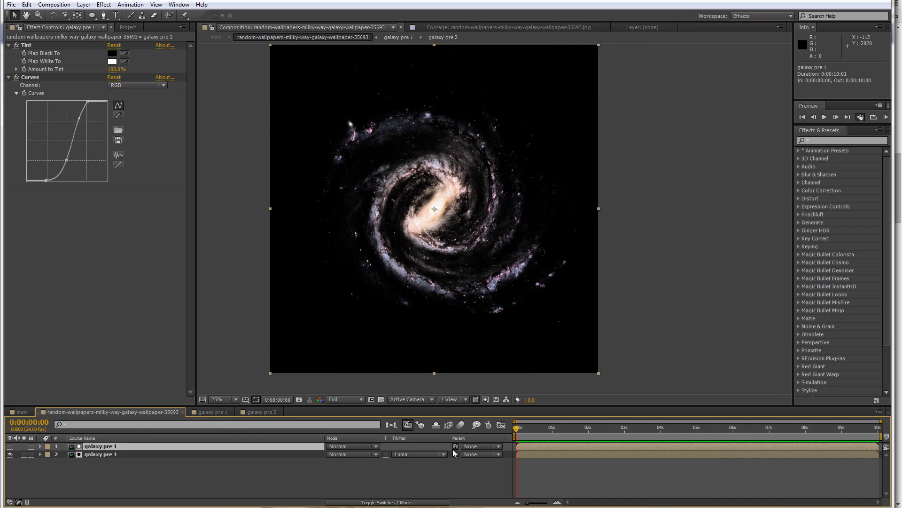
left_click_drag(455, 446, 176, 455)
left_click(177, 455)
key("s")
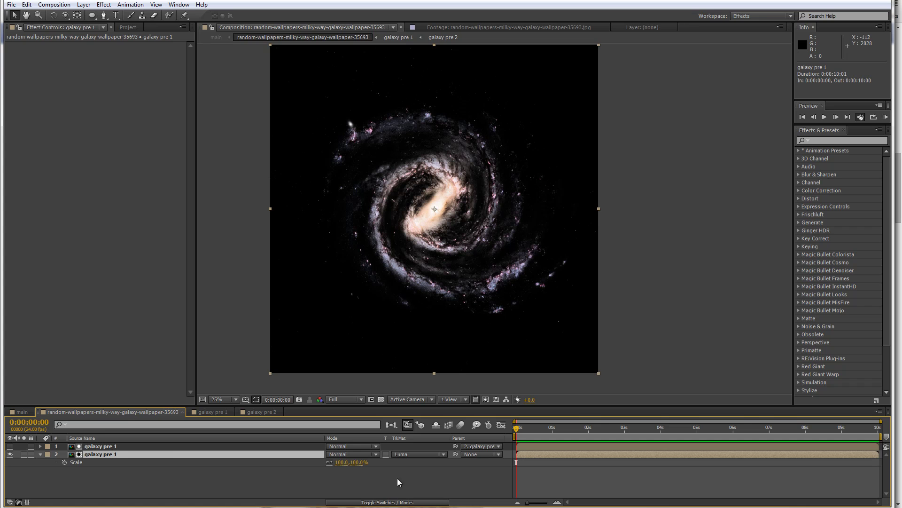
left_click_drag(360, 465, 388, 467)
Add a full-layer ellipse mask to the upper galaxy pre 1 layer and scale it to about 61% to fit the composition's bounds
left_click(124, 447)
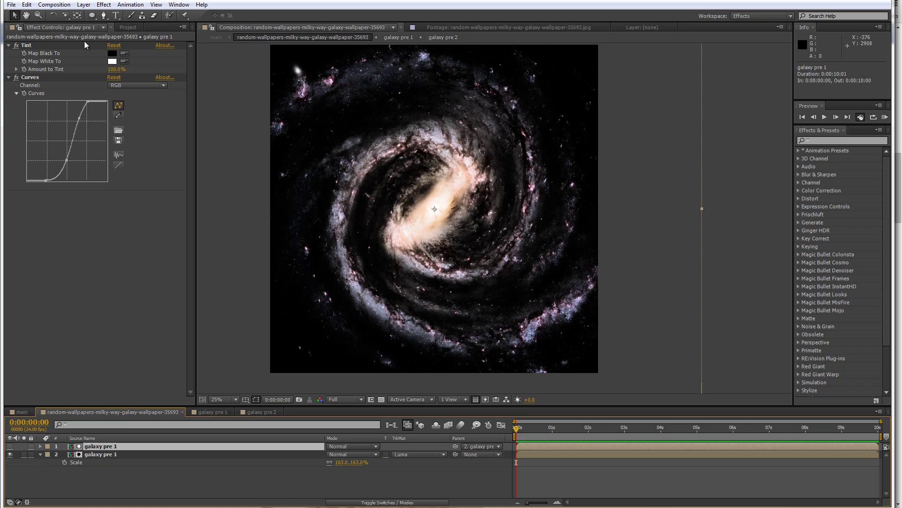
left_click(93, 15)
double_click(93, 16)
key("v")
key("comma")
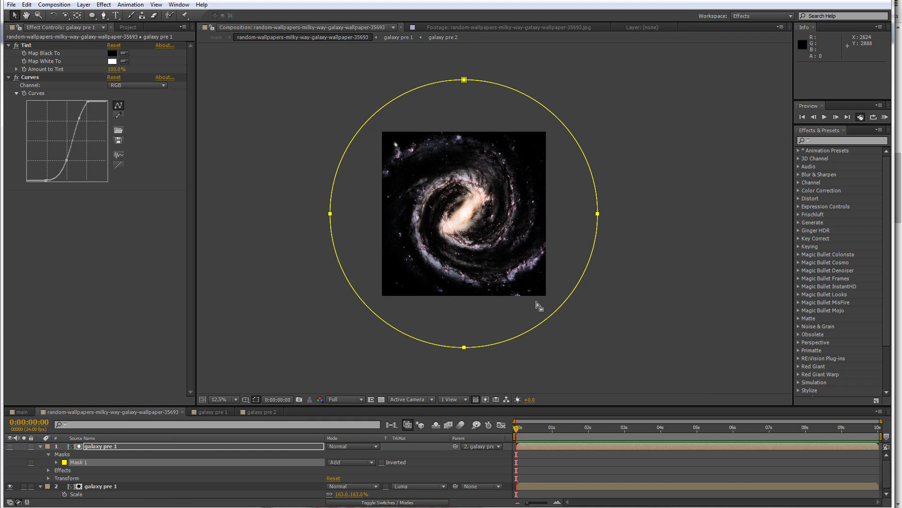
double_click(526, 332)
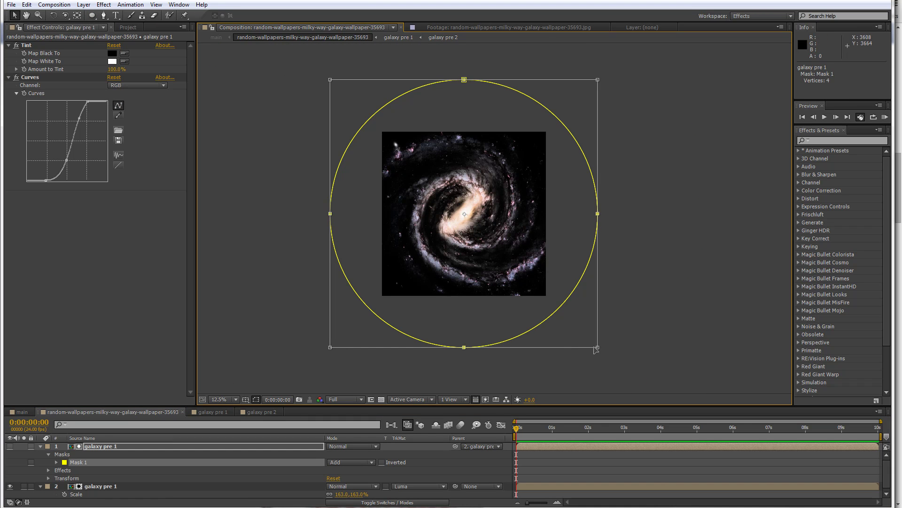
left_click_drag(596, 349, 547, 310)
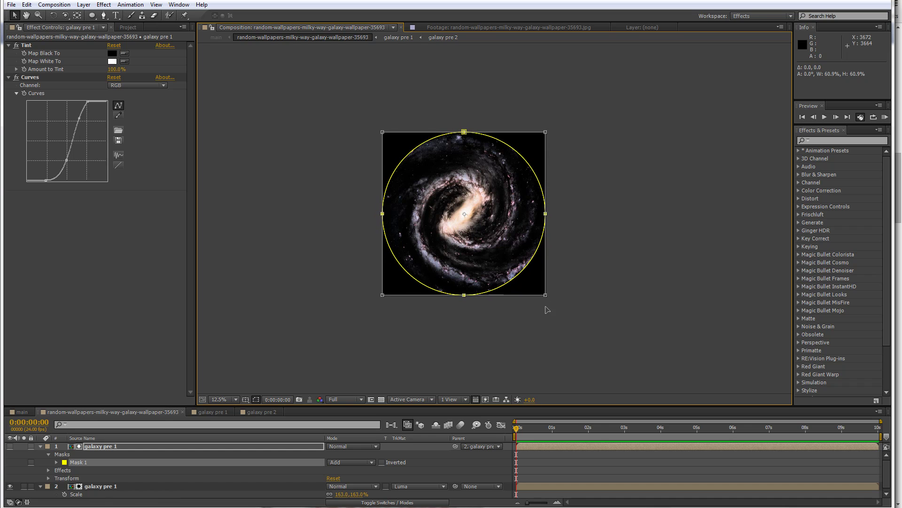
Set the ellipse mask's feather to 200 pixels
key("f")
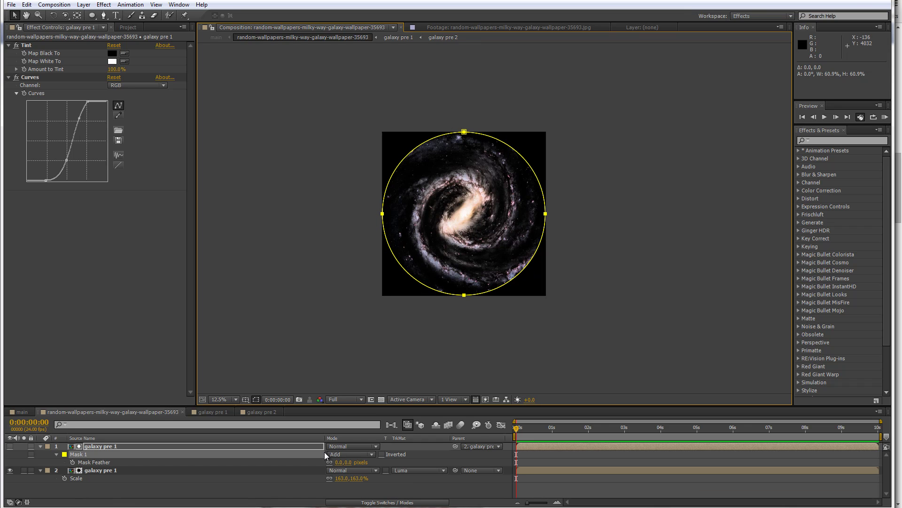
left_click(350, 462)
type("200")
key("Return")
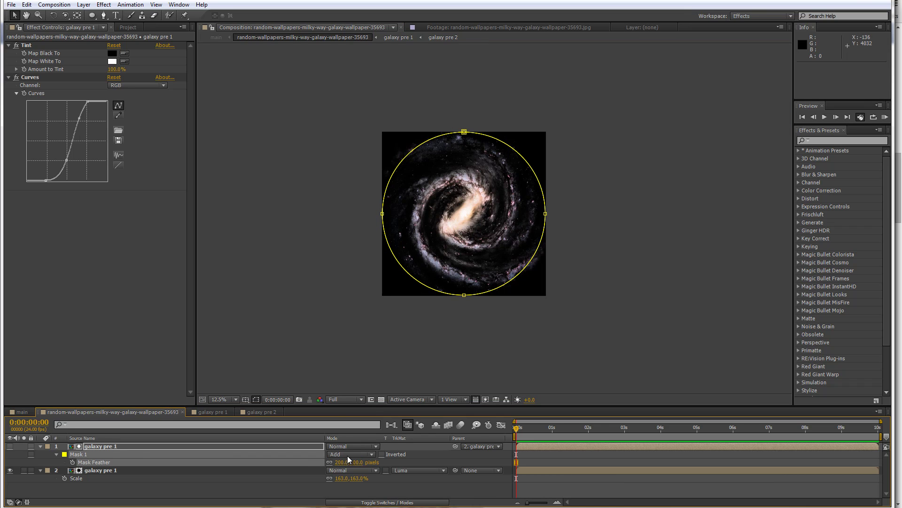
Set the ellipse mask's expansion to -100 pixels
scroll(391, 331, "up", 1)
left_click_drag(389, 325, 388, 308)
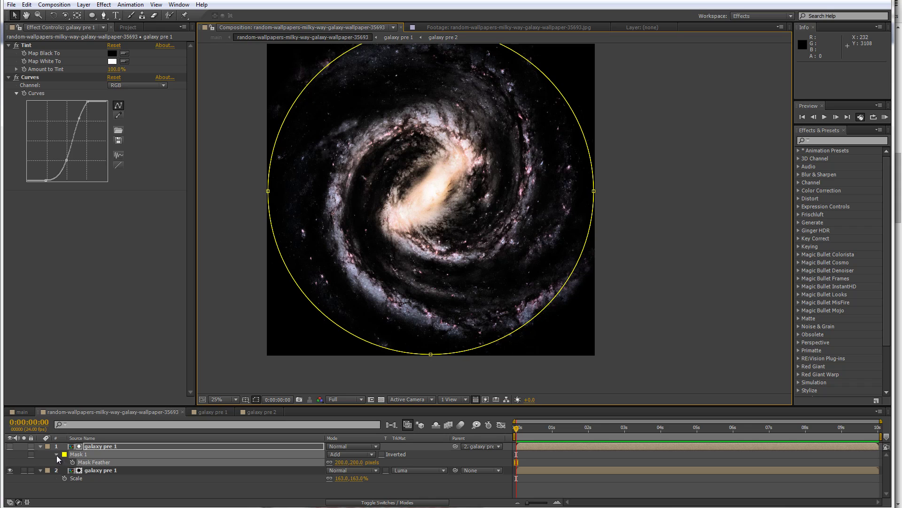
left_click(57, 455)
left_click(57, 455)
left_click(335, 486)
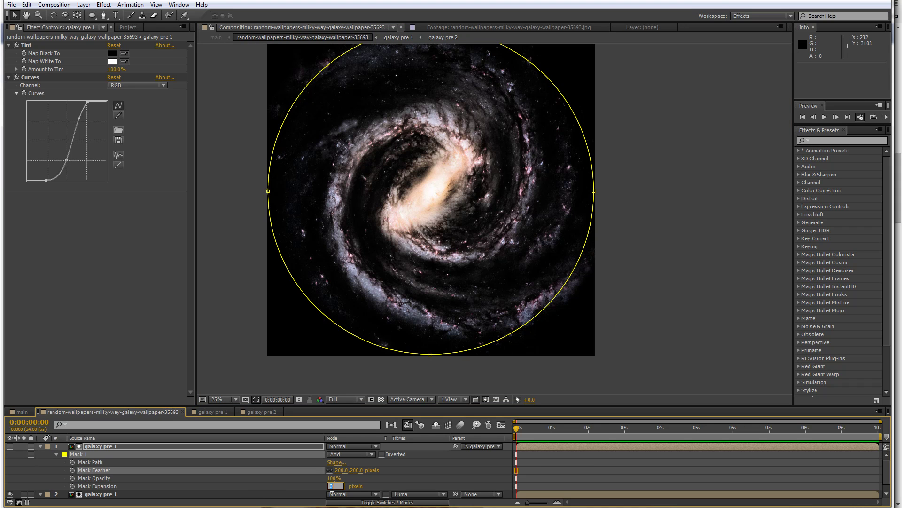
type("-100")
key("Return")
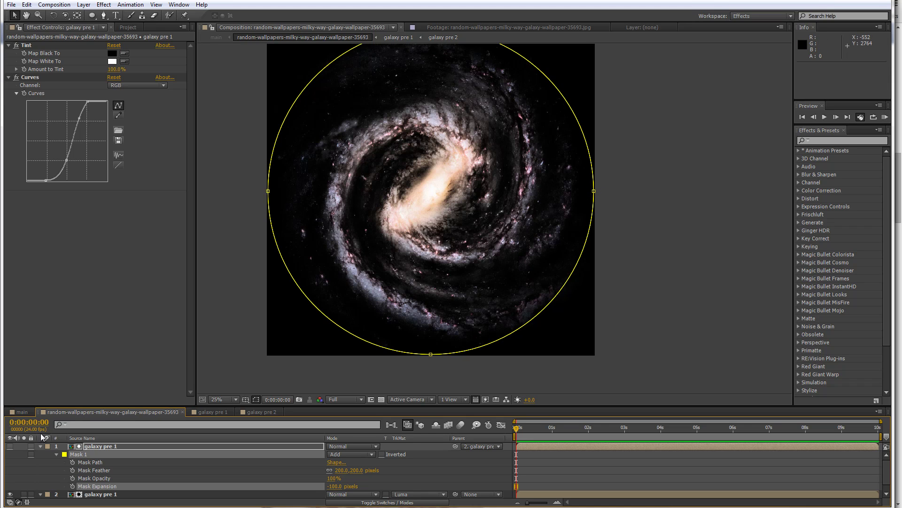
Scale the lower galaxy pre 1 layer in the wallpaper composition to 169%
left_click(41, 445)
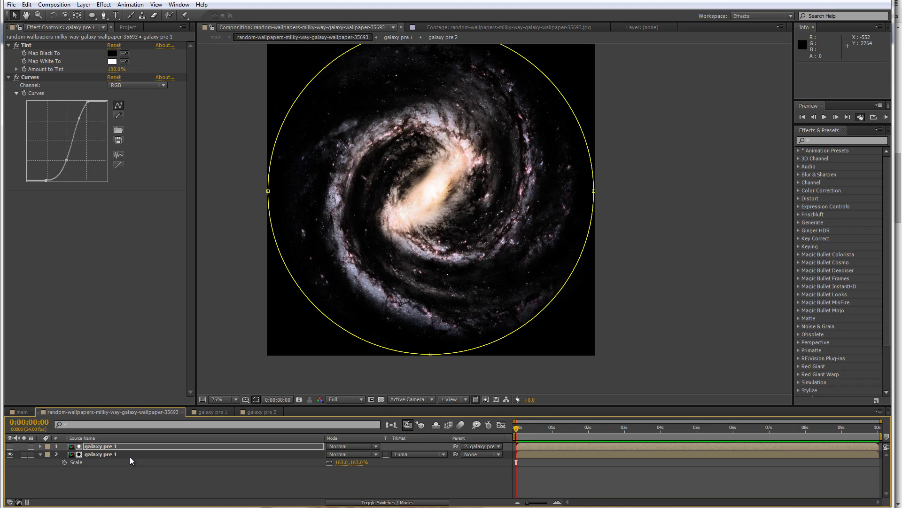
left_click(130, 455)
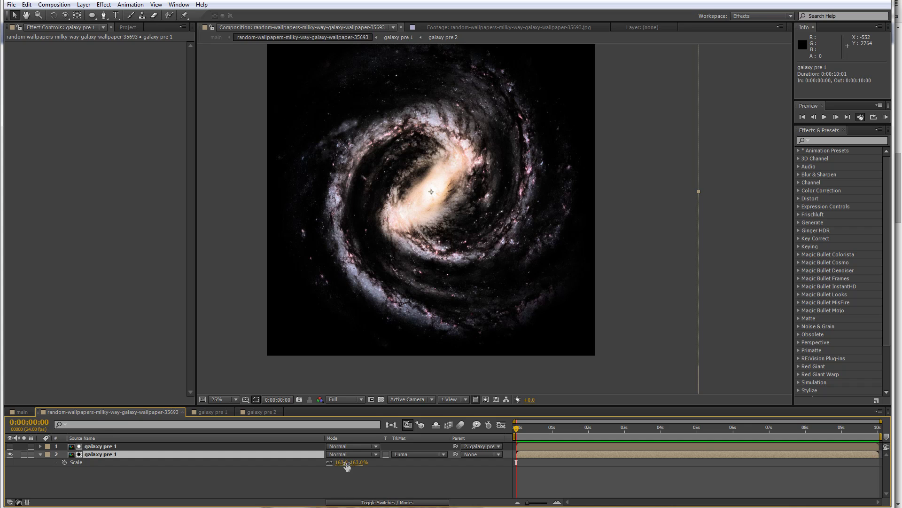
left_click_drag(342, 461, 349, 461)
left_click_drag(384, 249, 384, 252)
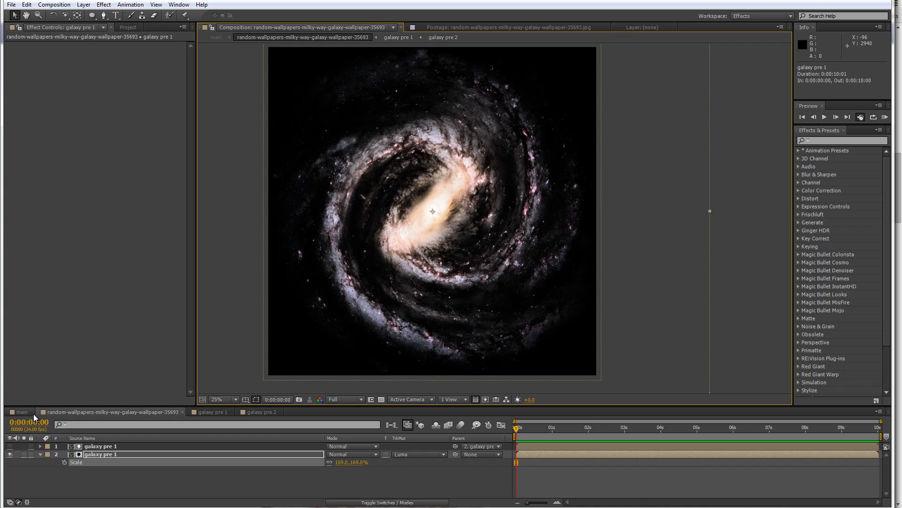
Add galaxy pre 1 to the main composition between the two form layers and make it a 3D layer
left_click(139, 27)
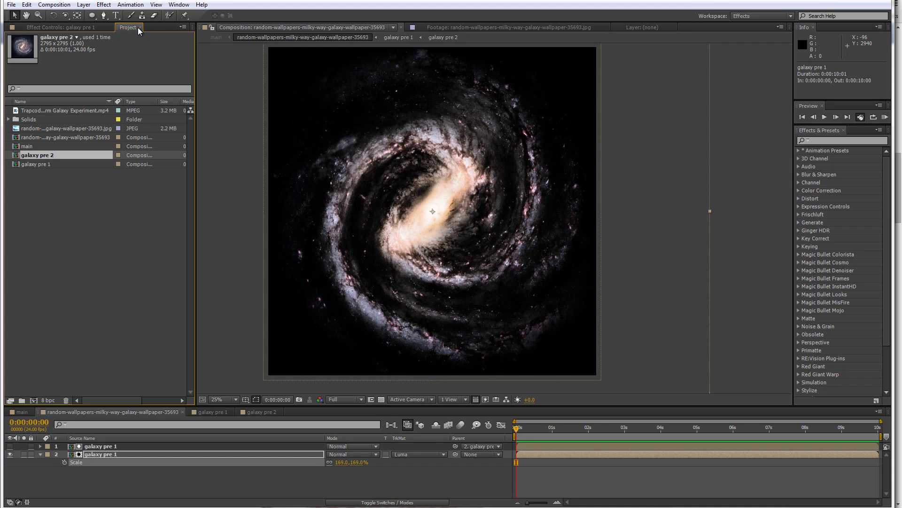
left_click(273, 413)
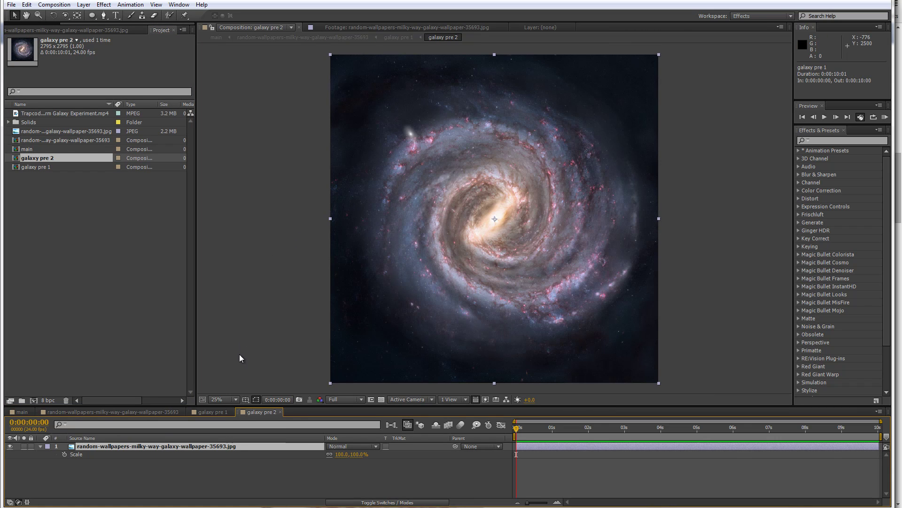
left_click(151, 249)
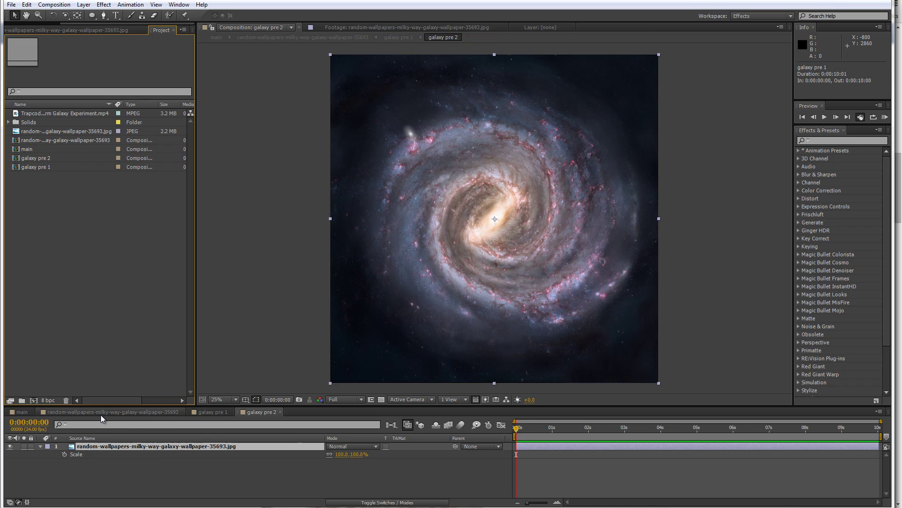
left_click(24, 412)
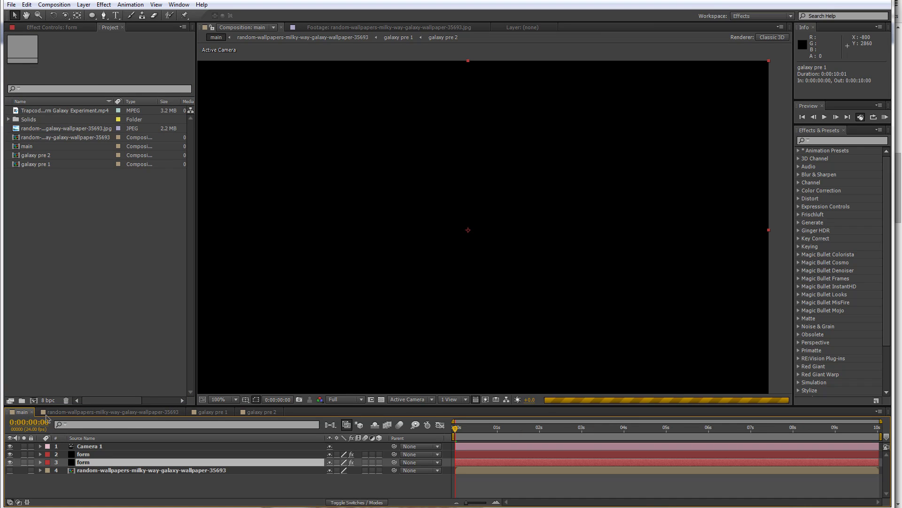
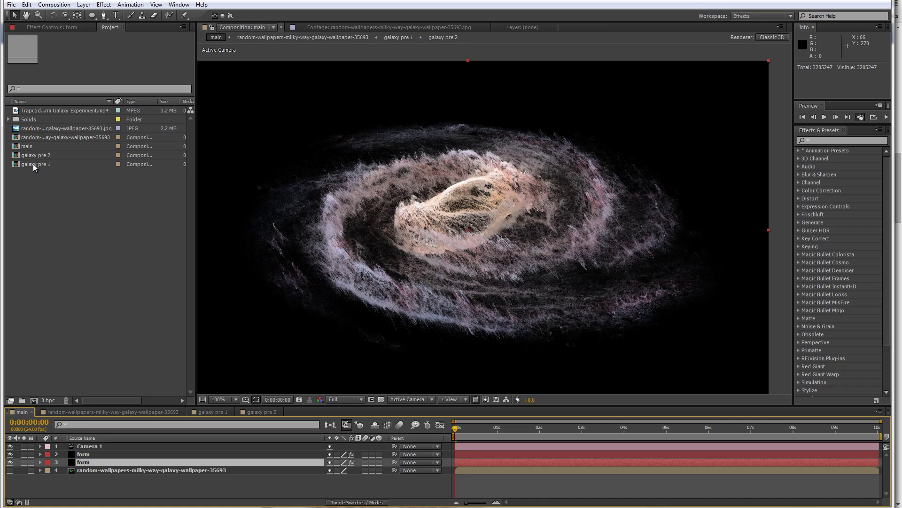
left_click_drag(33, 164, 78, 460)
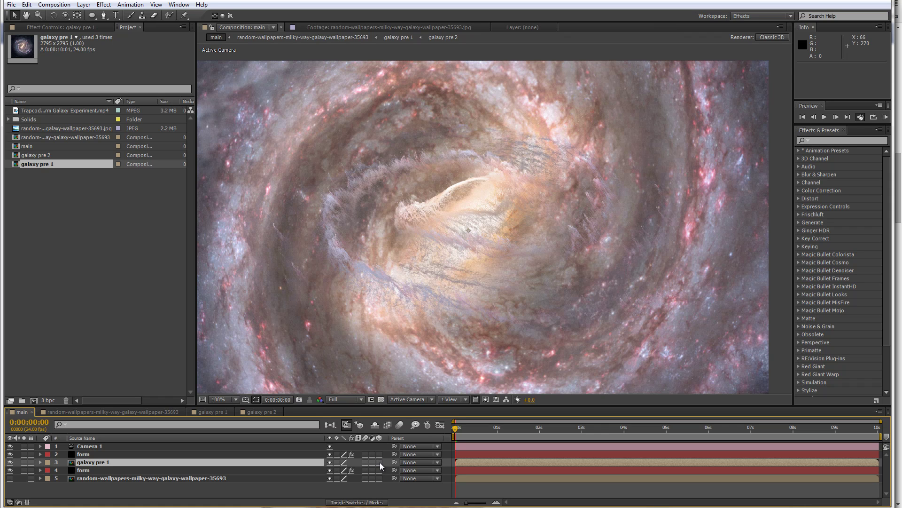
left_click(379, 462)
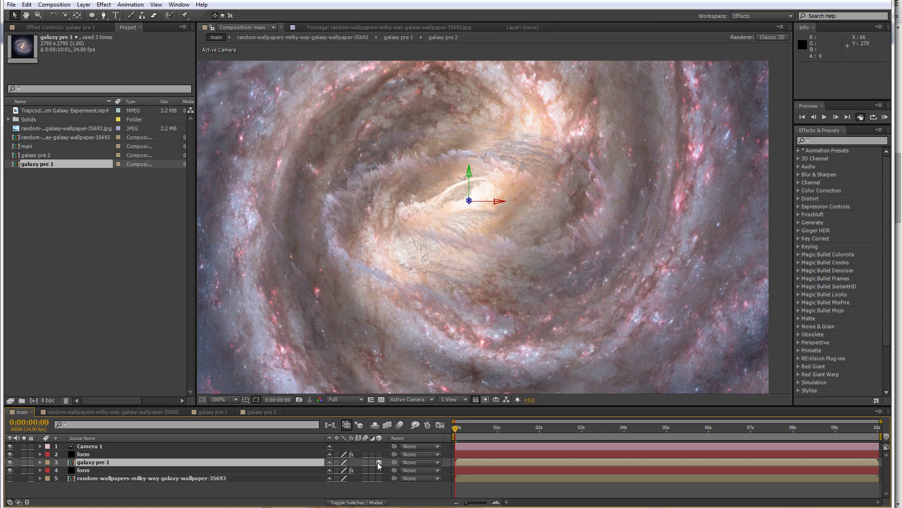
Solo the galaxy pre 1 layer and set its X orientation to -60°
left_click(24, 463)
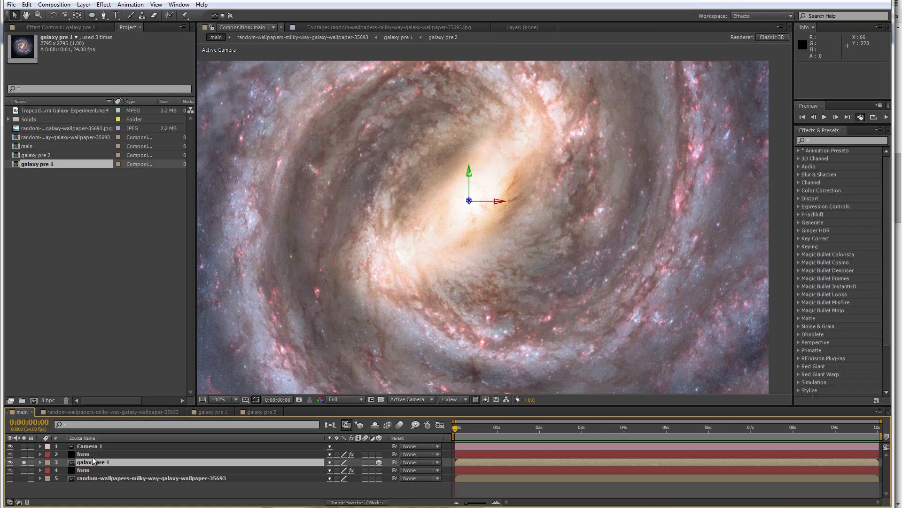
key("r")
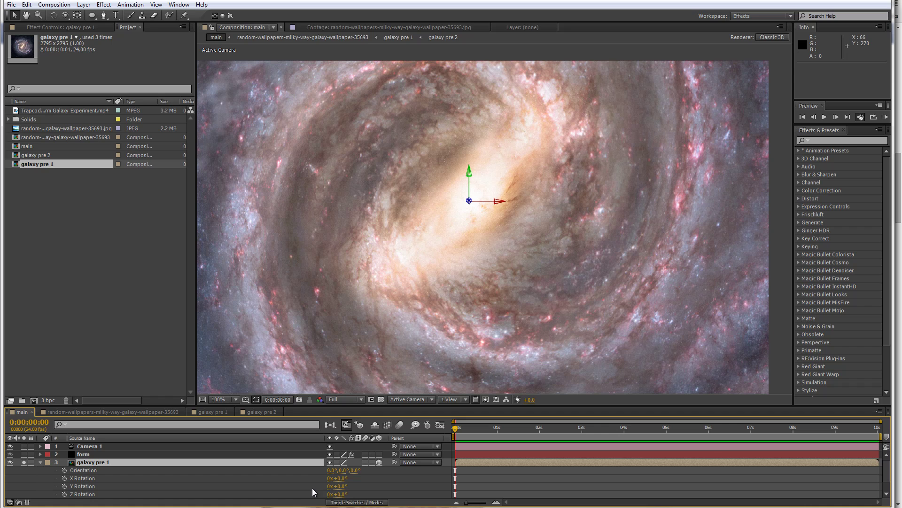
left_click_drag(332, 470, 318, 478)
left_click(331, 471)
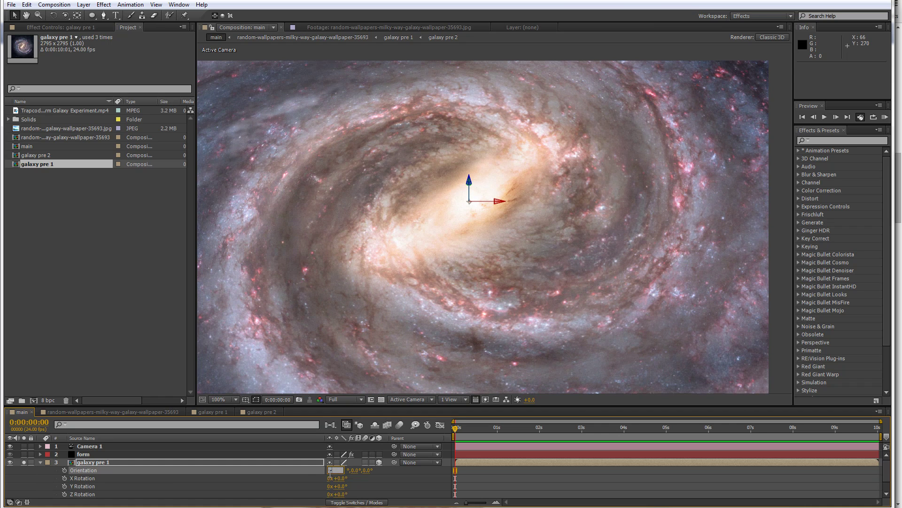
type("-60")
key("Return")
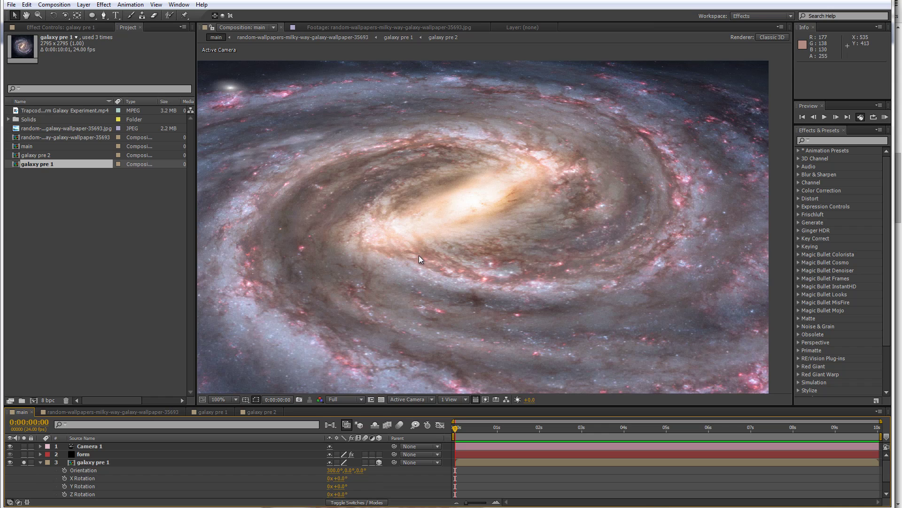
Solo the upper form layer as well and scale the galaxy pre 1 layer to 64% to match the particles
scroll(419, 255, "down", 2)
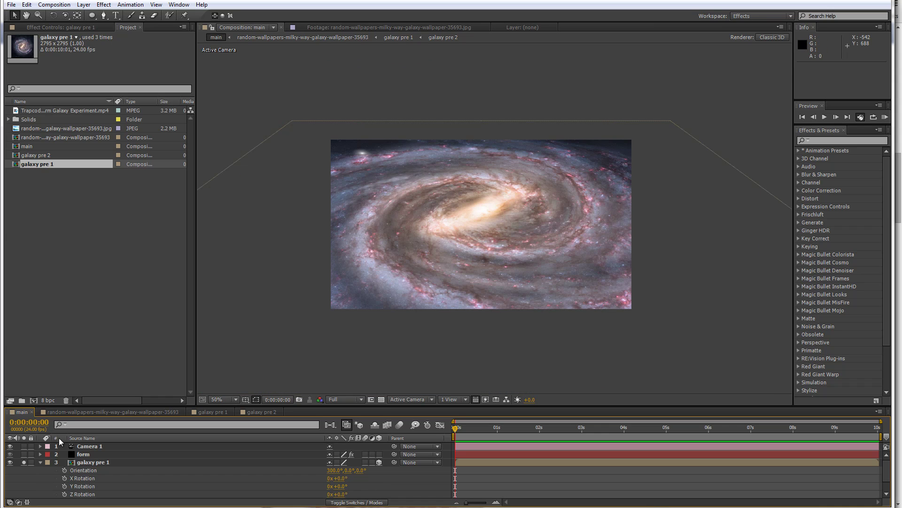
left_click(23, 454)
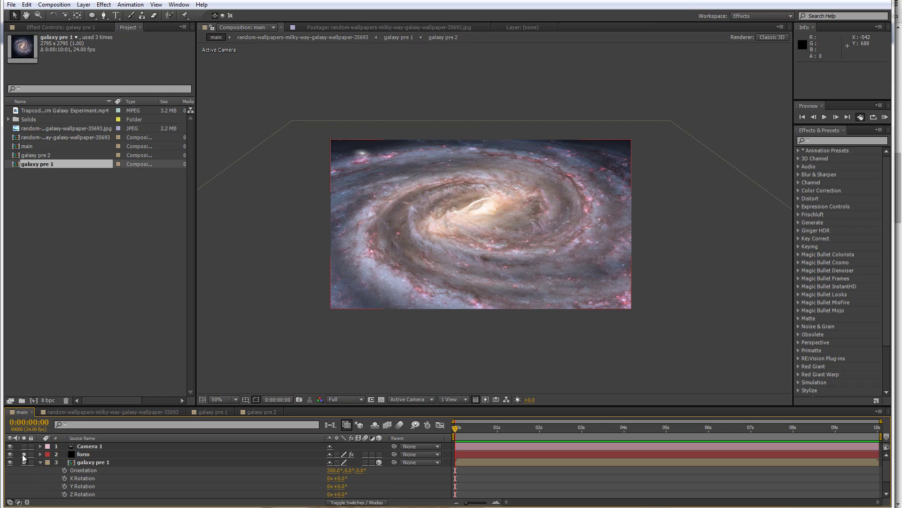
left_click(66, 463)
left_click(40, 462)
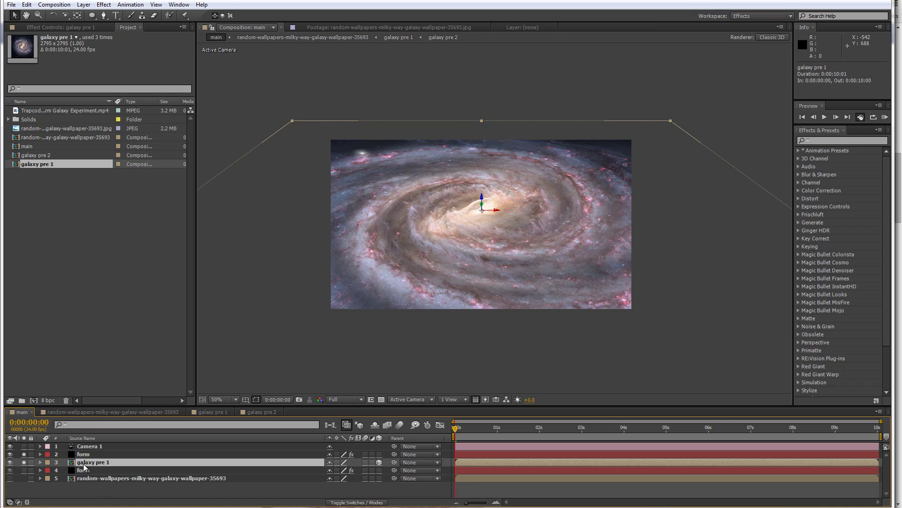
key("s")
left_click_drag(340, 471, 322, 468)
scroll(481, 273, "up", 1)
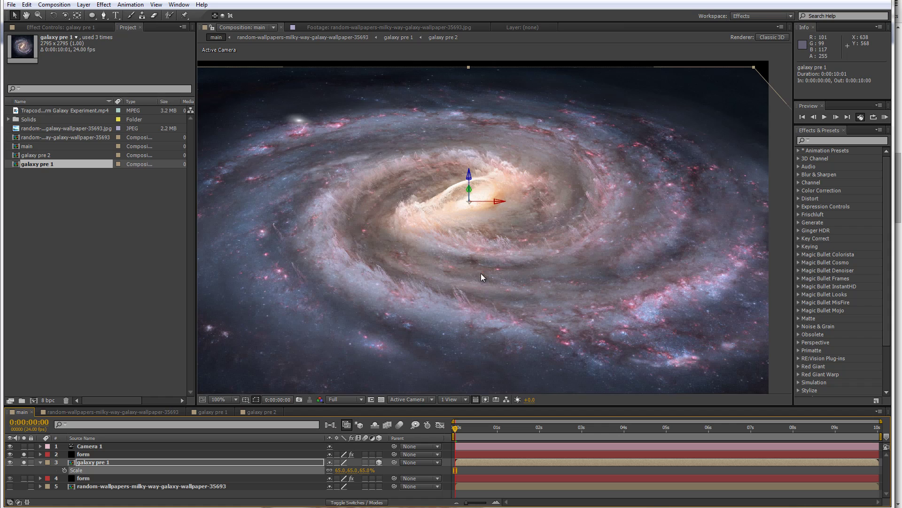
left_click_drag(481, 273, 472, 270)
left_click_drag(337, 470, 337, 469)
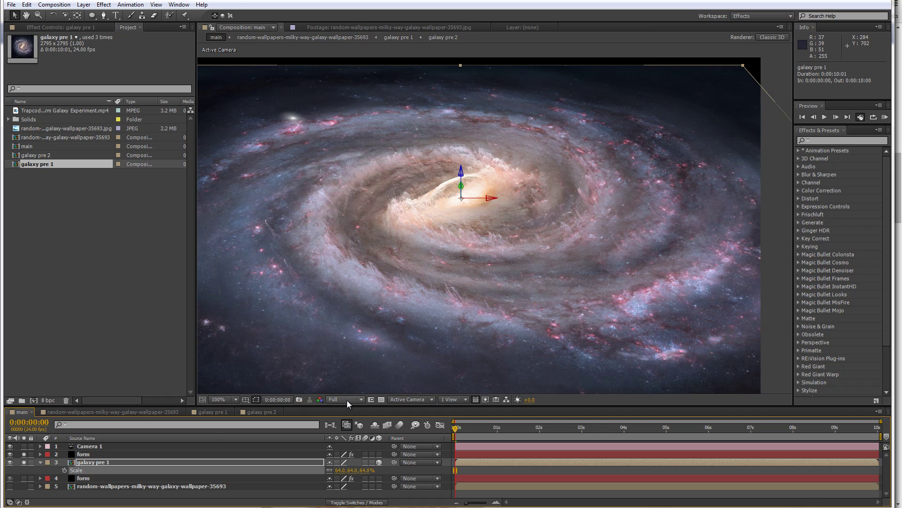
Add a full-layer ellipse mask to the galaxy pre 1 layer and scale the mask evenly to about 73%
left_click_drag(346, 405, 346, 390)
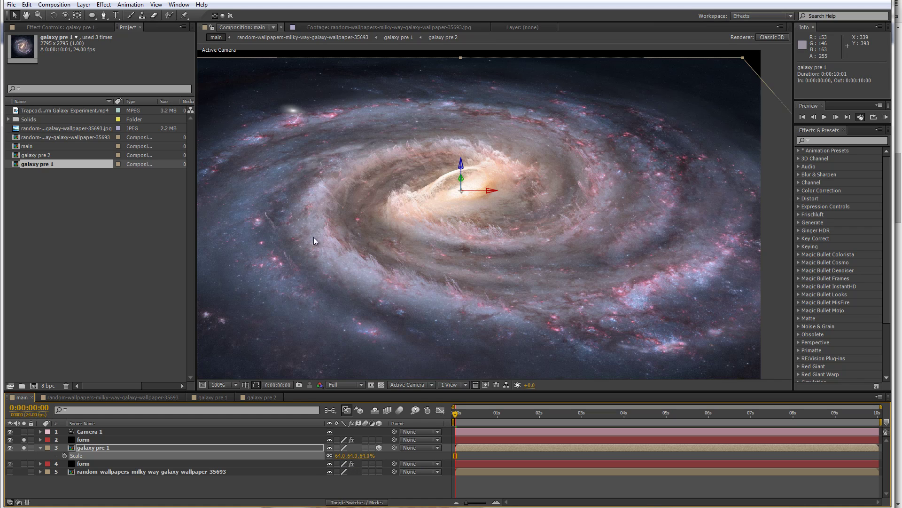
double_click(93, 16)
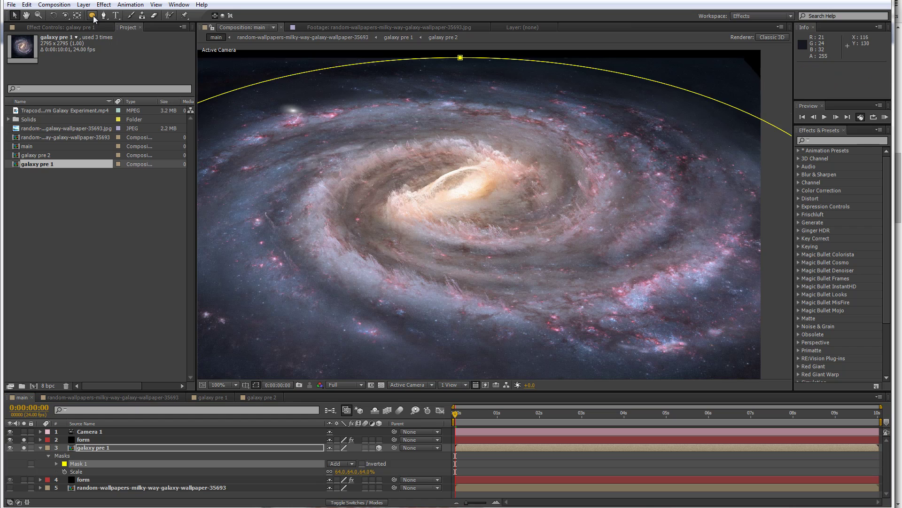
scroll(363, 150, "down", 1)
left_click_drag(362, 151, 320, 121)
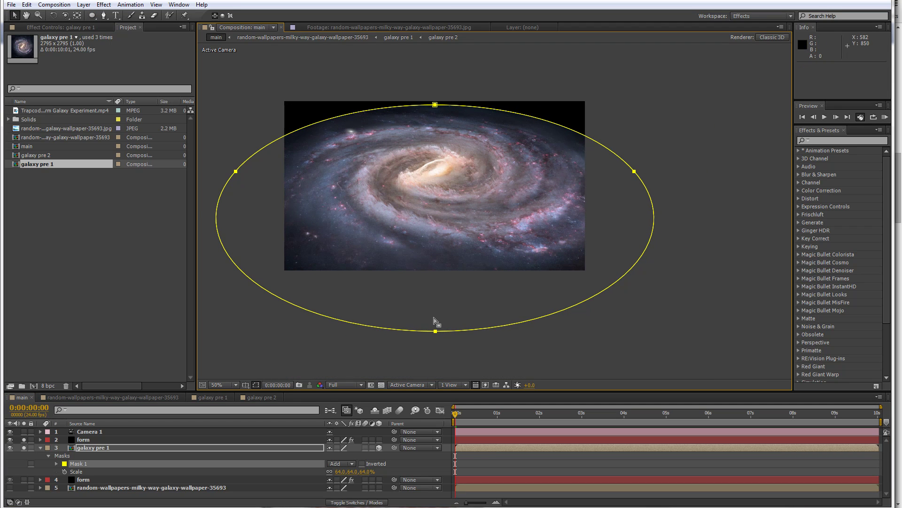
double_click(436, 331)
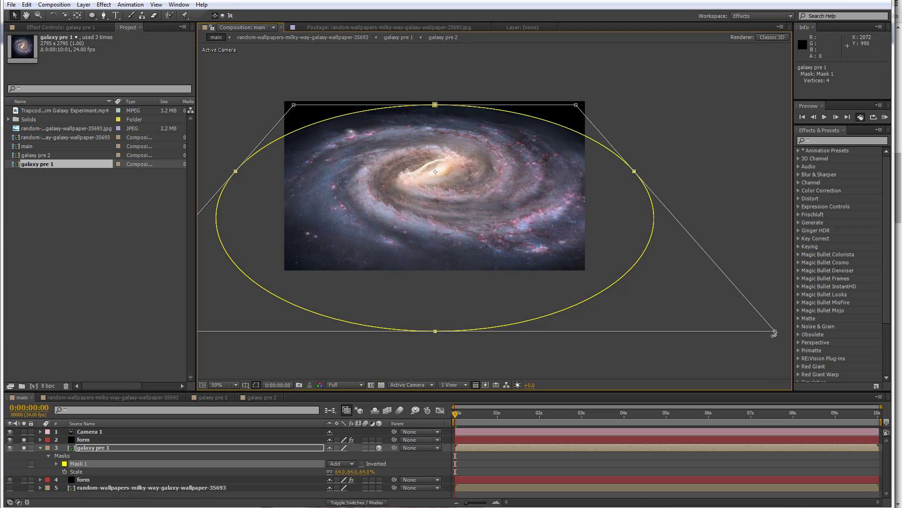
key("Tab")
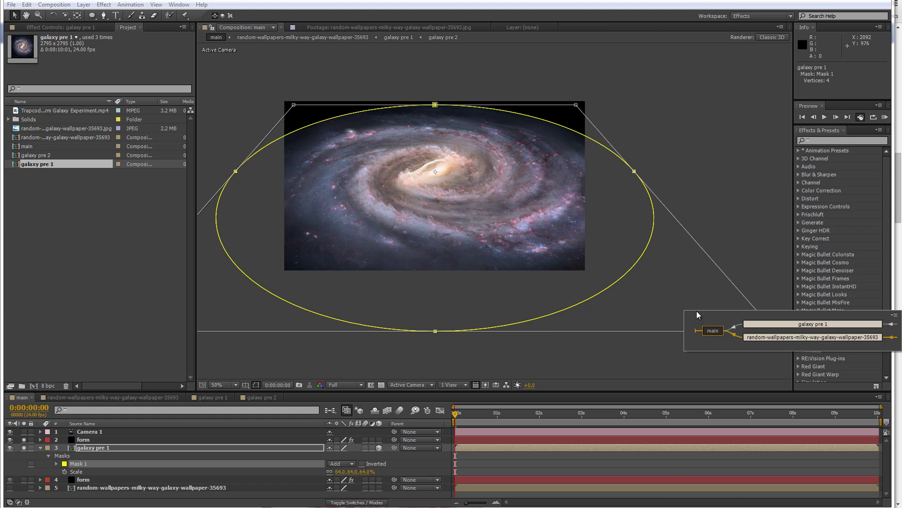
left_click_drag(774, 331, 663, 297)
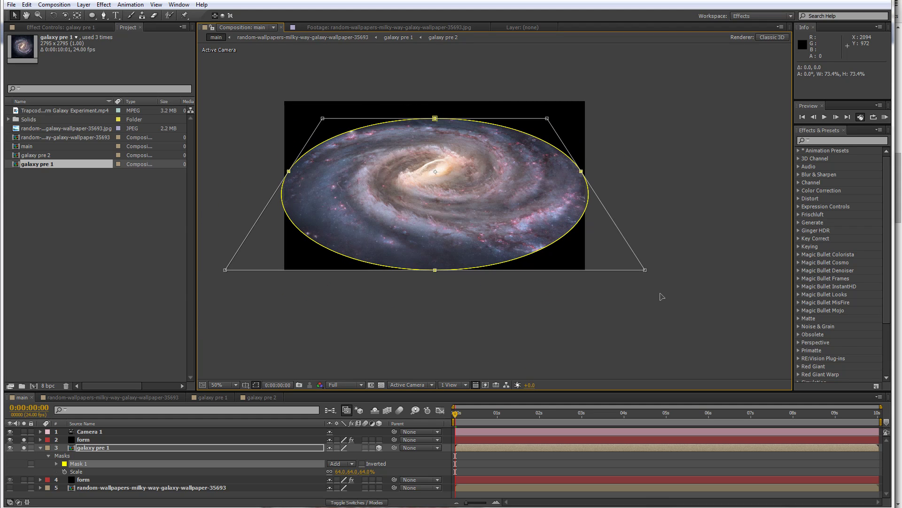
key("period")
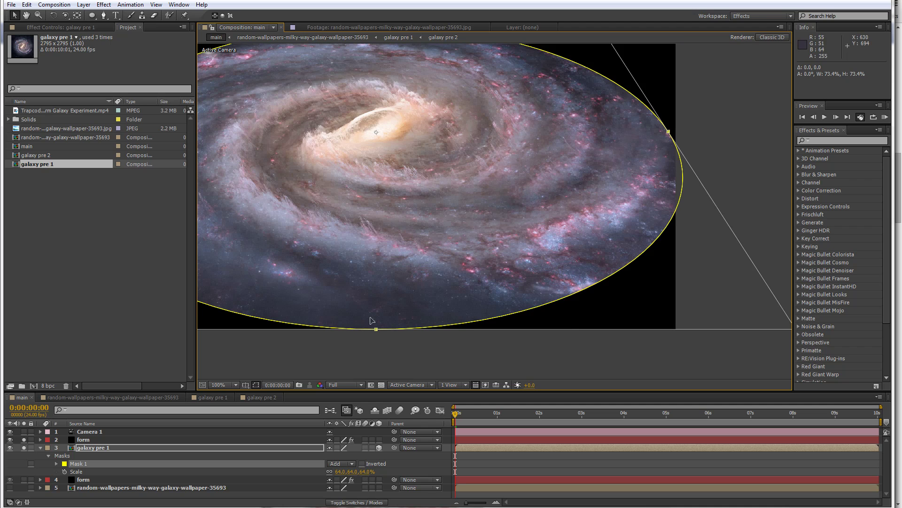
left_click_drag(370, 320, 412, 325)
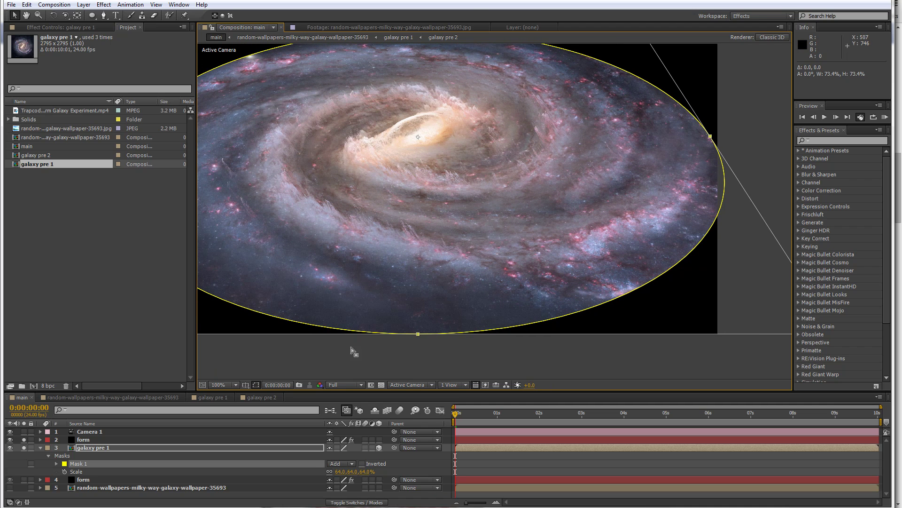
Set the galaxy pre 1 ellipse mask's feather to 600 pixels
key("f")
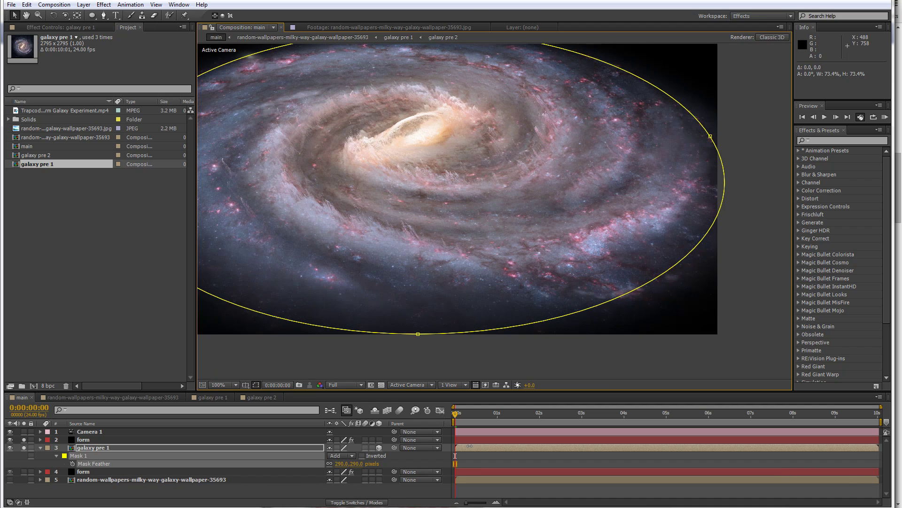
left_click_drag(342, 464, 397, 464)
left_click(361, 464)
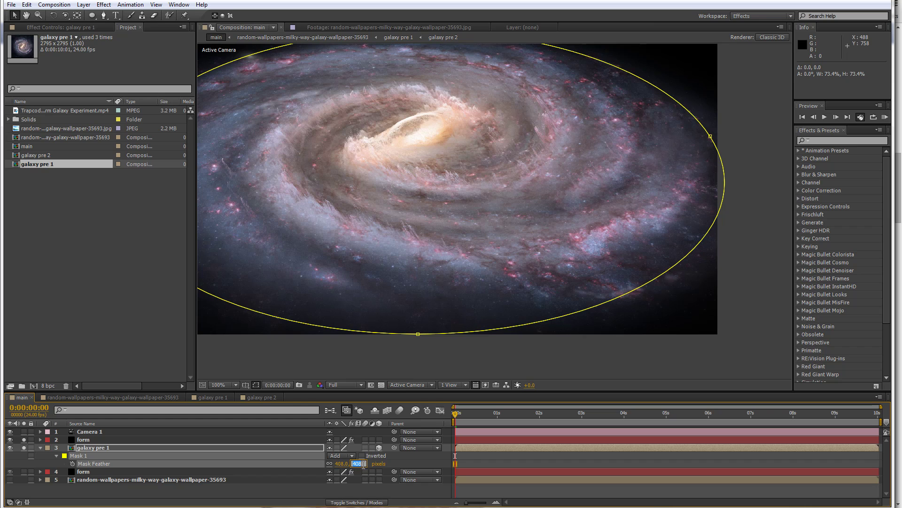
type("600")
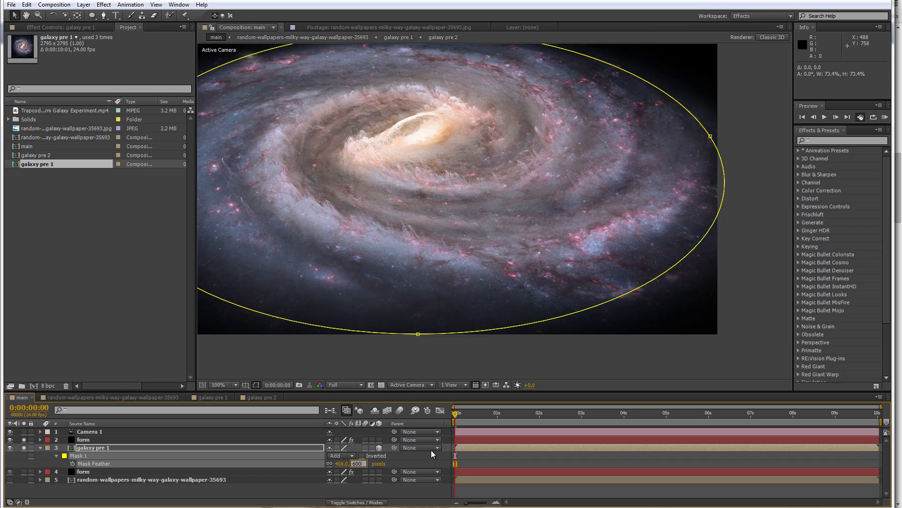
key("Return")
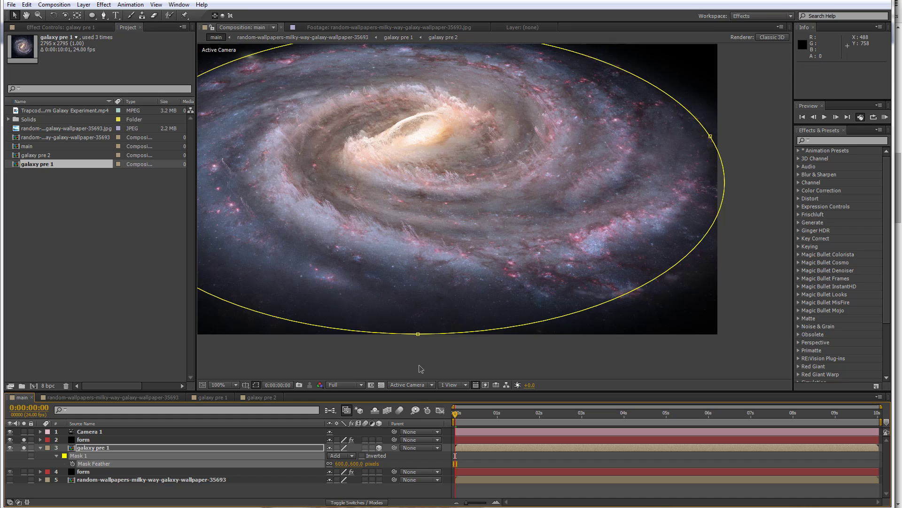
Set the galaxy pre 1 ellipse mask's expansion to -300 pixels
left_click(40, 447)
left_click(40, 448)
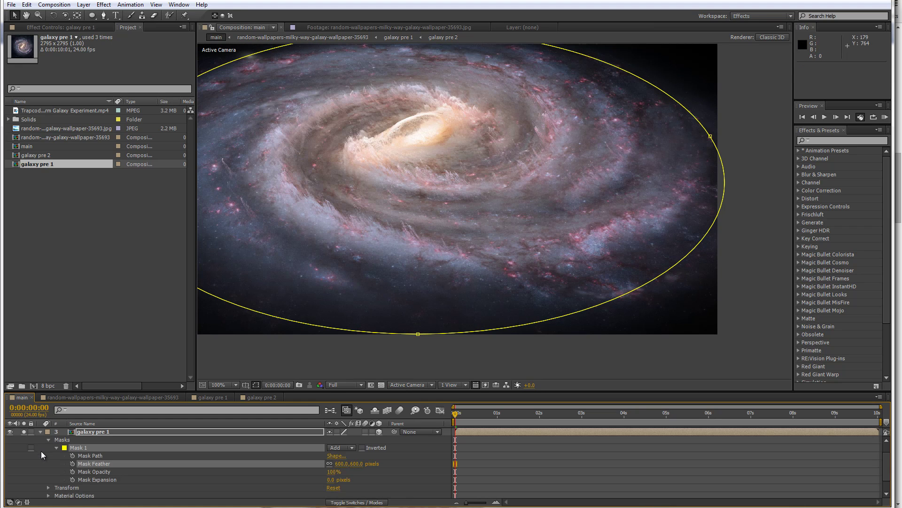
scroll(333, 482, "down", 1)
left_click(332, 480)
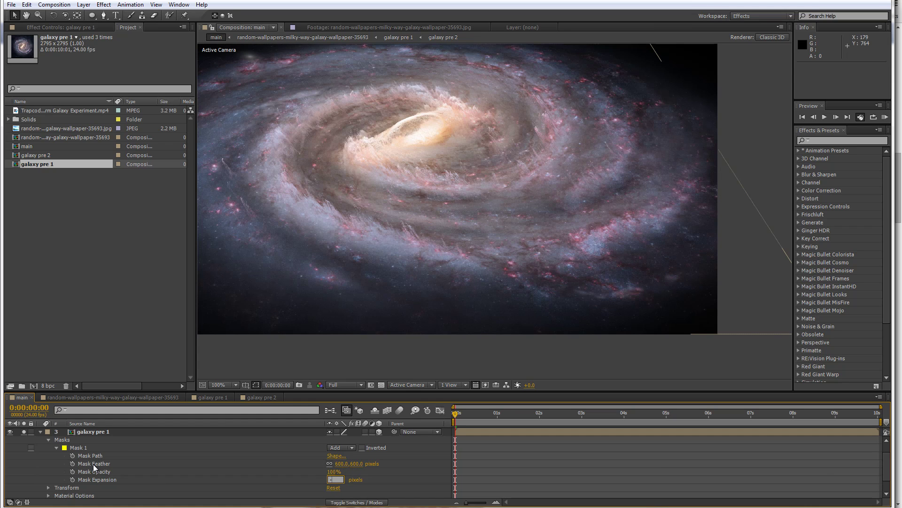
type("-300")
key("Return")
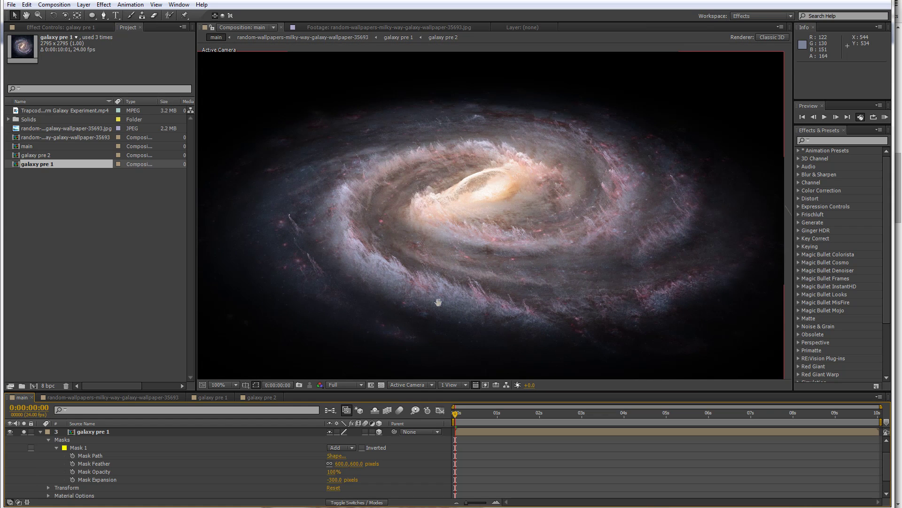
Set the galaxy pre 1 mask's feather to 800 pixels and its expansion to -400 pixels
left_click_drag(438, 302, 372, 276)
left_click(358, 463)
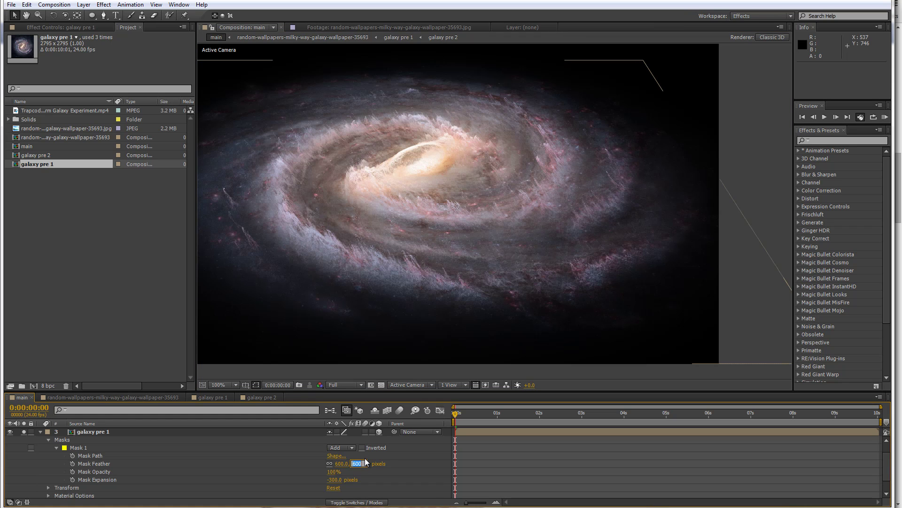
type("800")
key("Return")
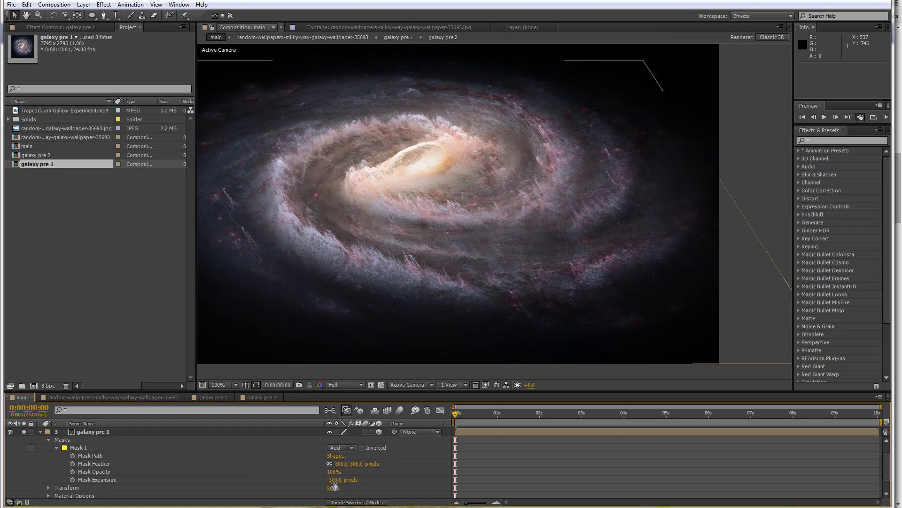
left_click(334, 480)
type("-400")
key("Return")
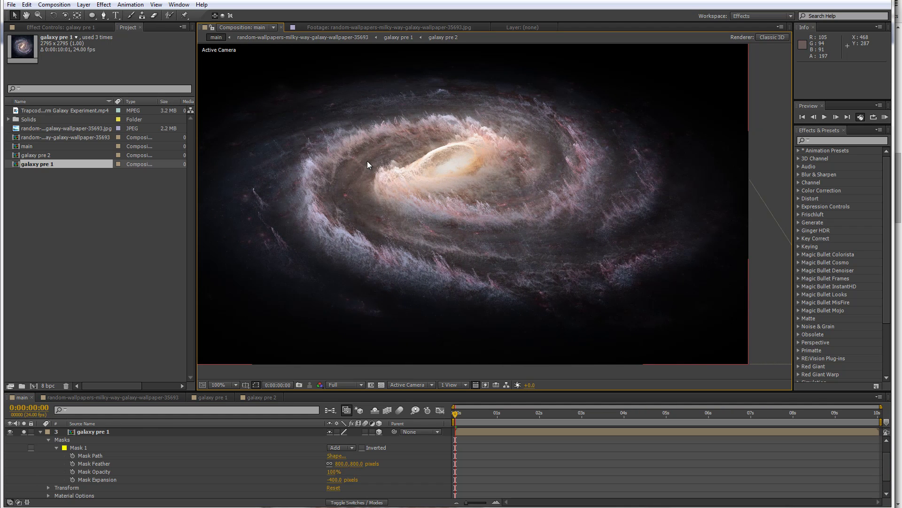
Solo the lower form layer too, and compare the composite with and without the galaxy pre 1 layer
left_click(40, 431)
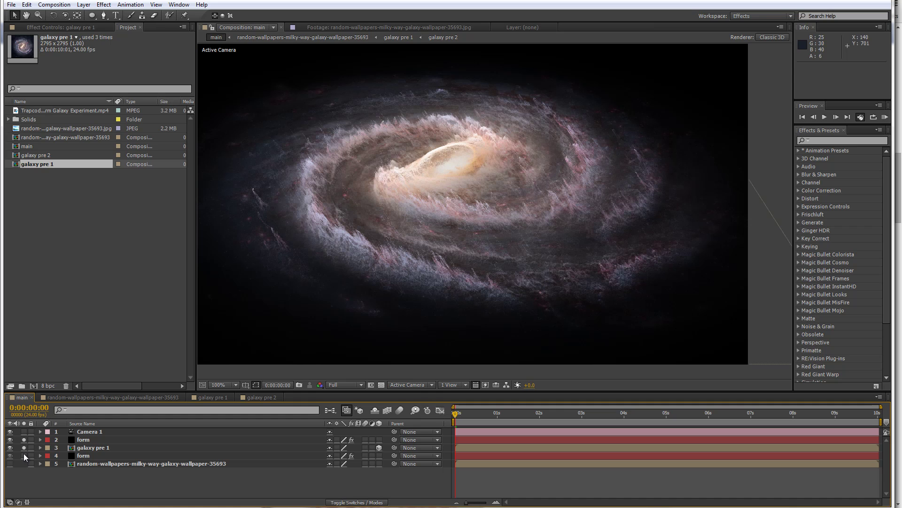
left_click(24, 455)
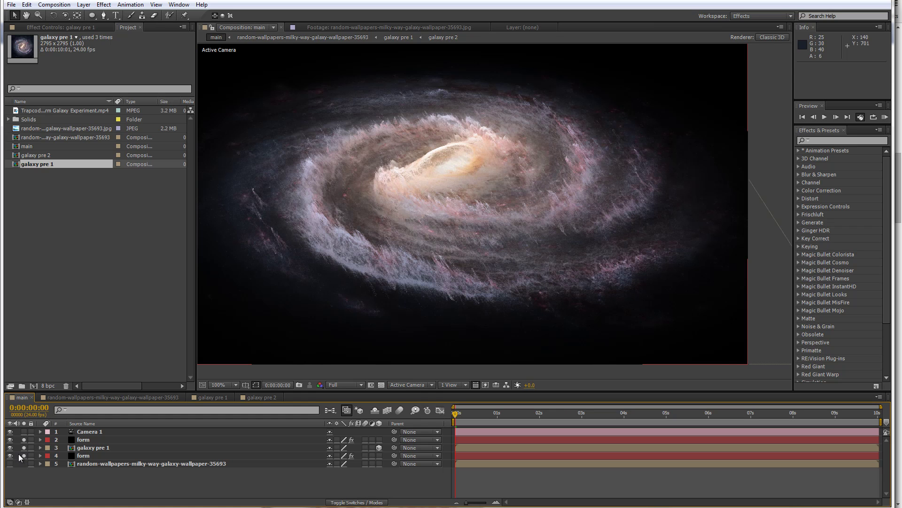
left_click(24, 448)
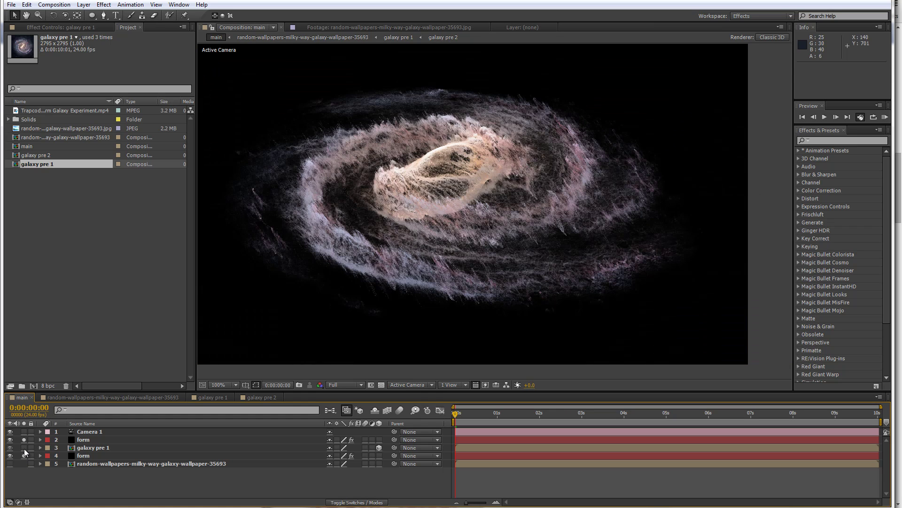
left_click(24, 448)
left_click(24, 449)
left_click(24, 449)
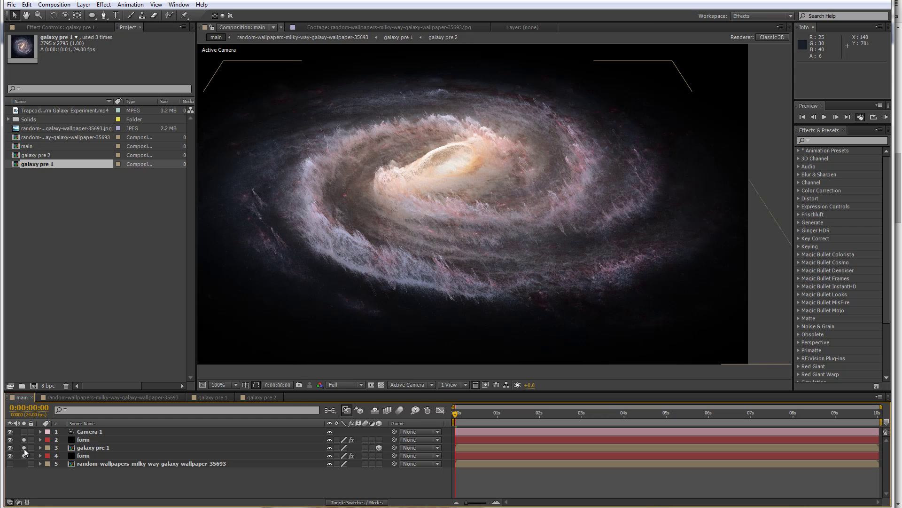
left_click(24, 447)
left_click(24, 447)
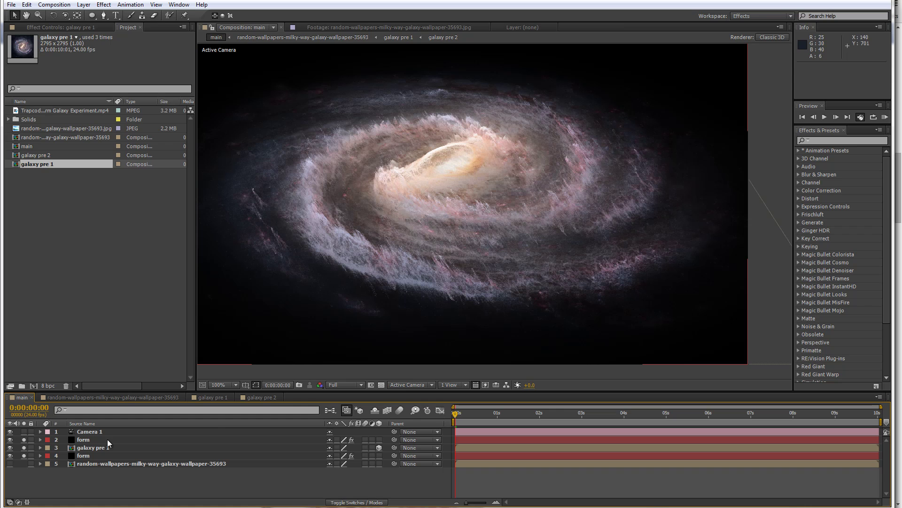
Set the upper form layer's blending mode to Screen and give the galaxy pre 1 layer a lightening blending mode too
right_click(94, 440)
mouse_move(176, 202)
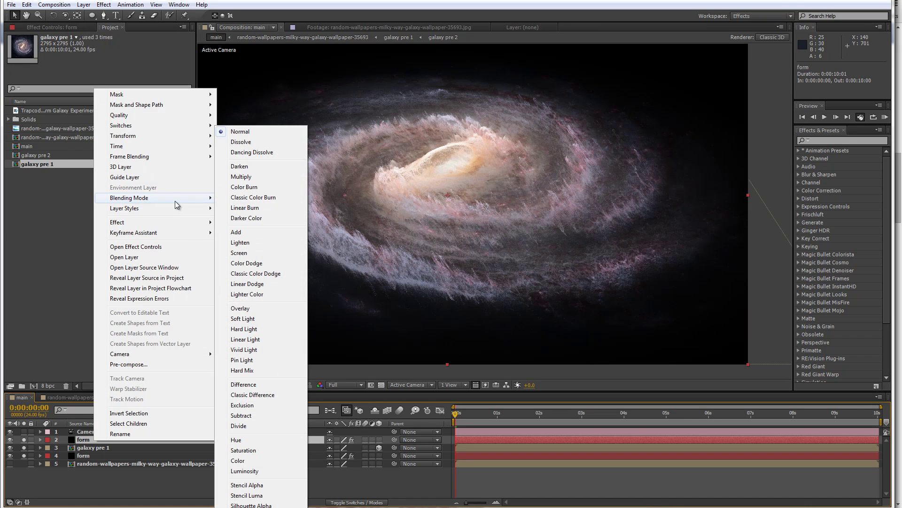
left_click(239, 253)
left_click(120, 449)
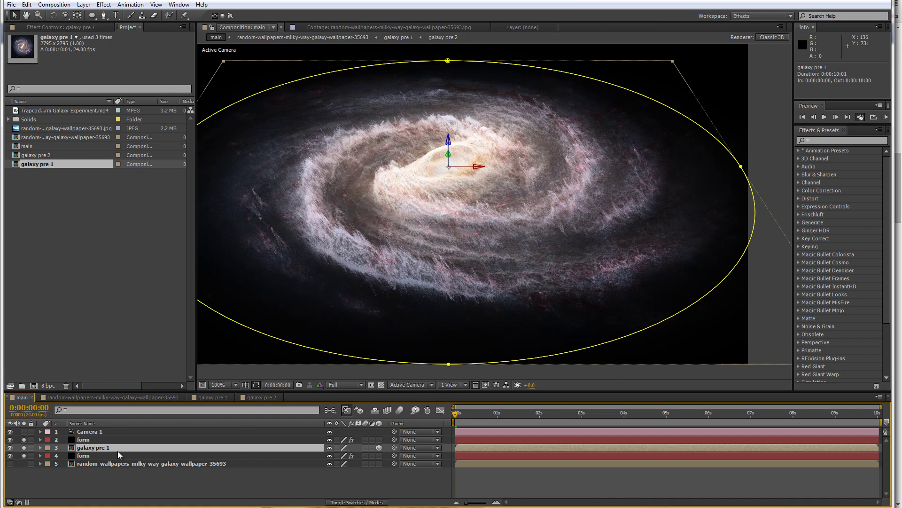
right_click(118, 451)
mouse_move(167, 204)
left_click(312, 259)
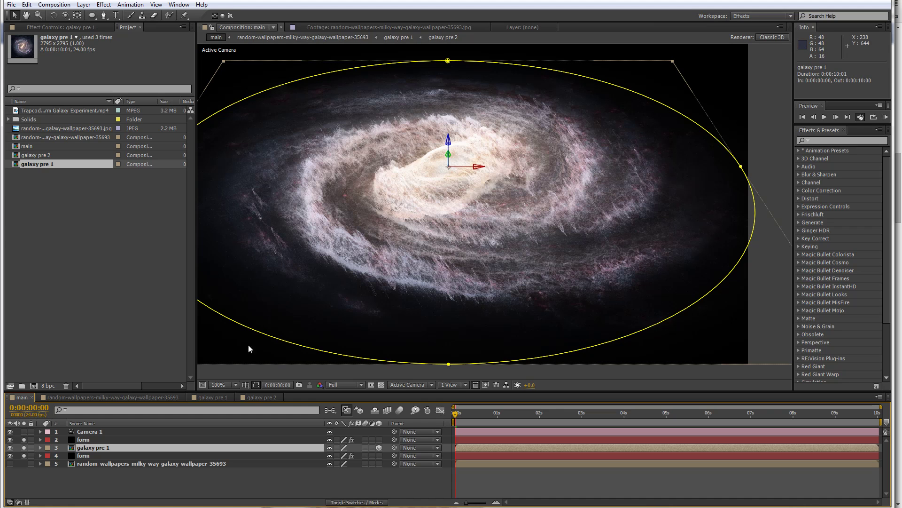
Turn off solo for both form layers and the galaxy pre 1 layer
left_click(24, 456)
left_click(24, 440)
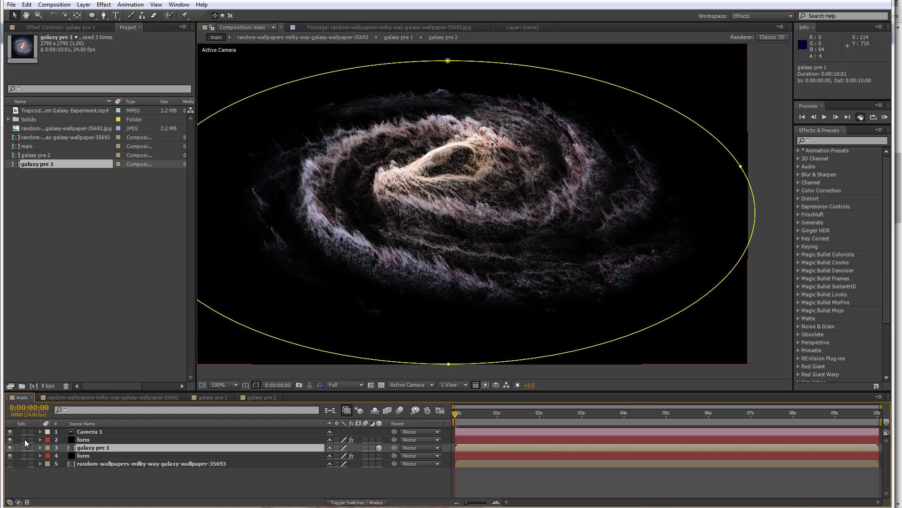
left_click(38, 439)
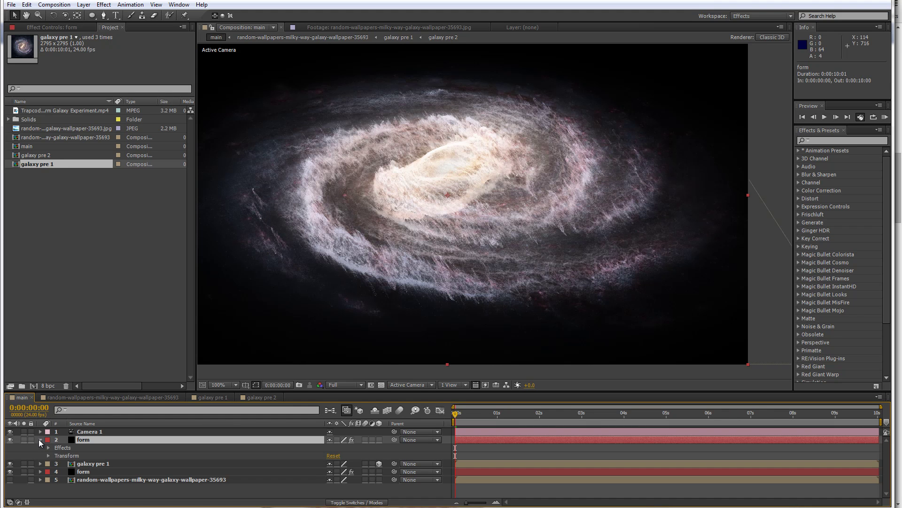
Create a black 1280 x 720 px solid named flare above all the layers
left_click(106, 490)
right_click(132, 486)
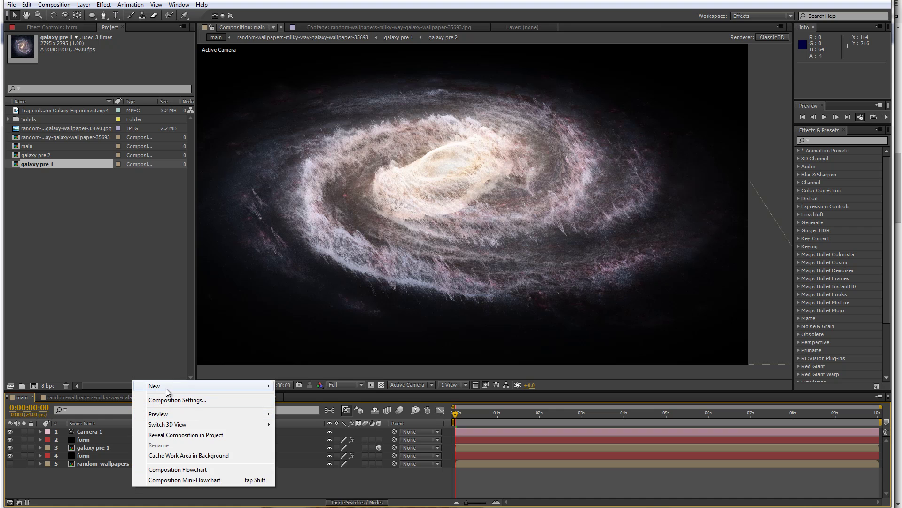
mouse_move(165, 386)
left_click(325, 410)
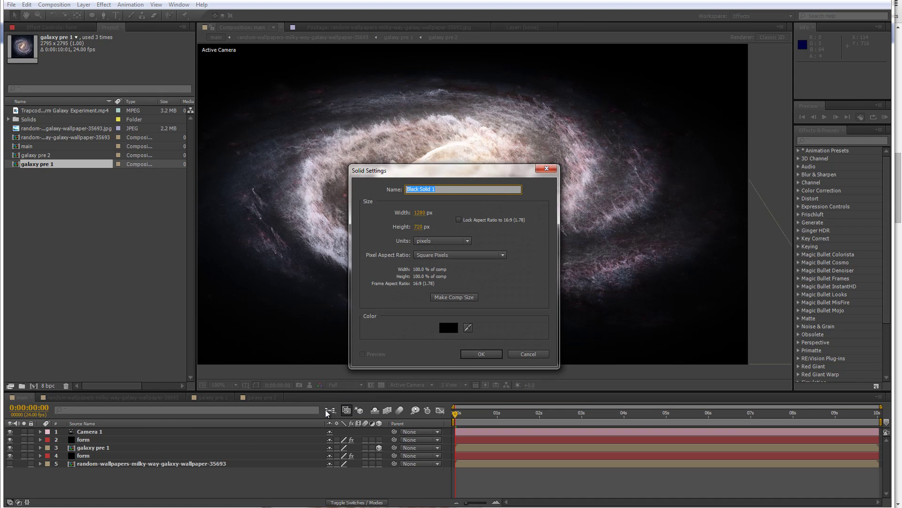
type("flare")
key("Return")
Open the list of effects available for the flare solid
right_click(84, 435)
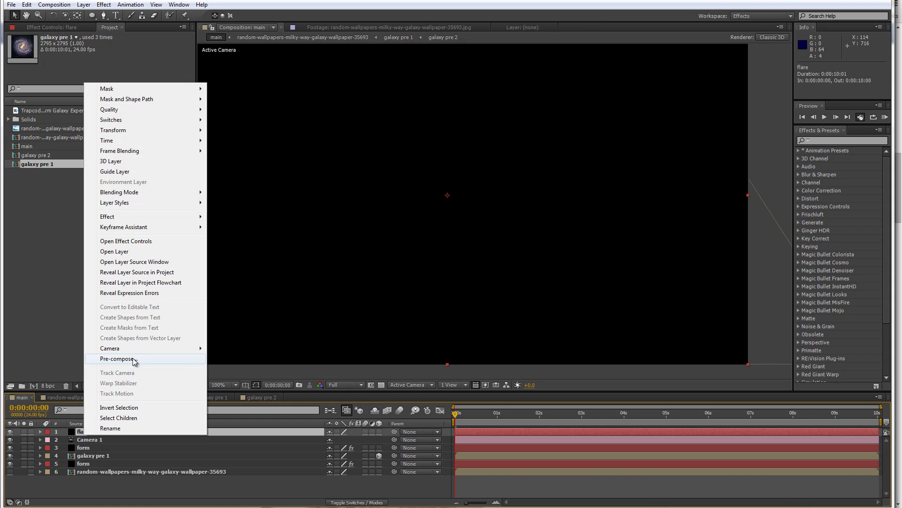
mouse_move(156, 219)
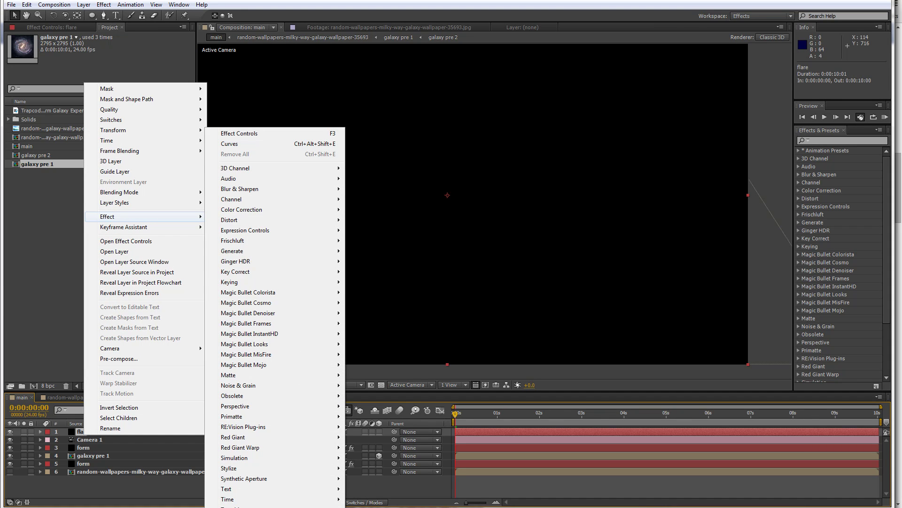
Apply Optical Flares to the flare layer and load the Sektor Golden preset from the Motion Graphics collection
left_click(371, 507)
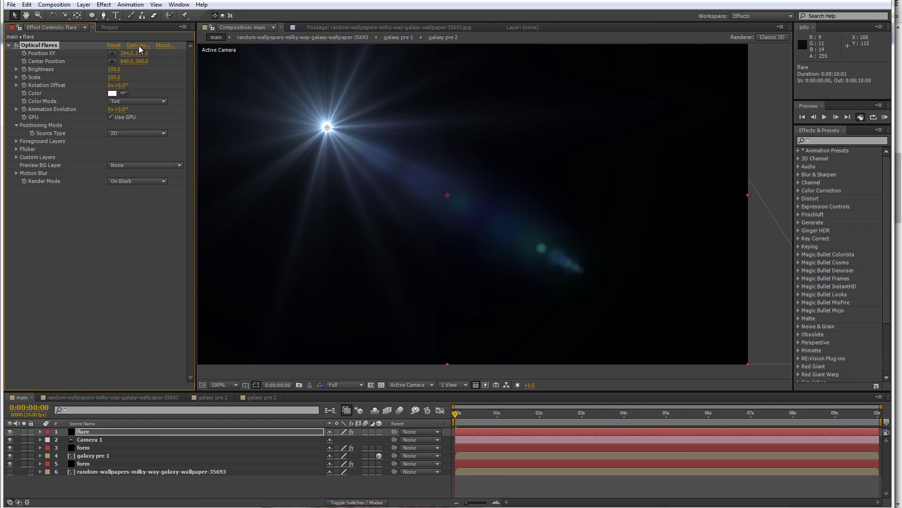
left_click(139, 46)
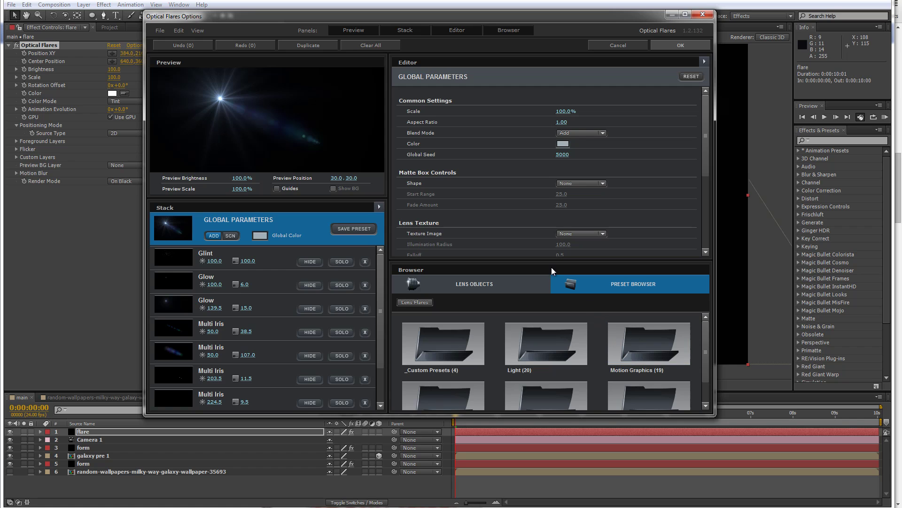
left_click_drag(551, 267, 537, 182)
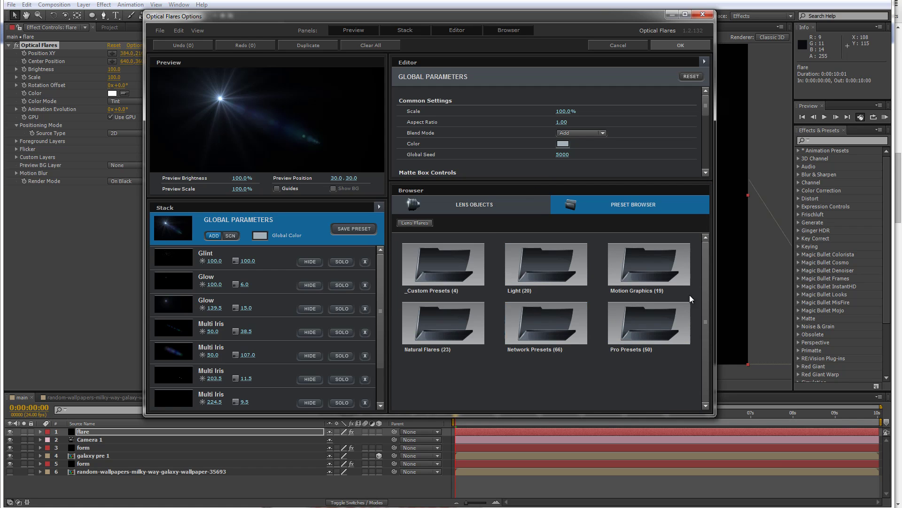
left_click(684, 282)
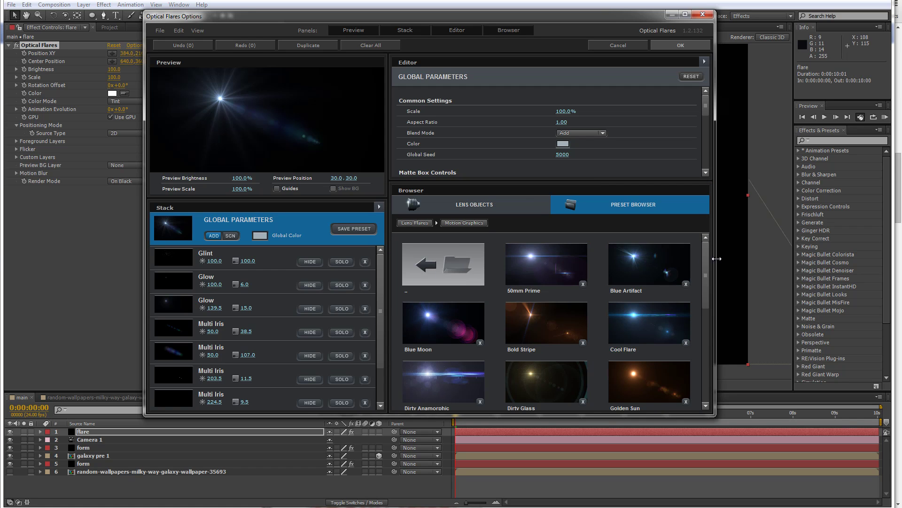
left_click_drag(707, 268, 705, 362)
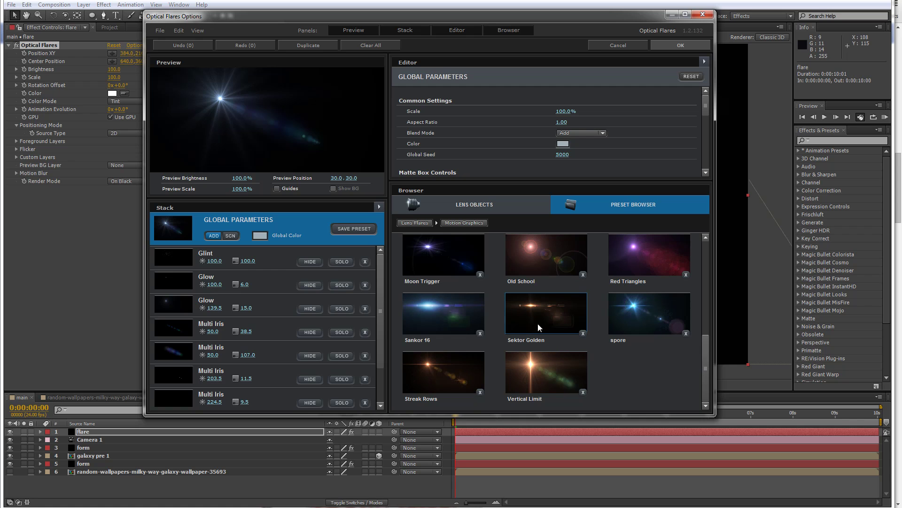
left_click(525, 317)
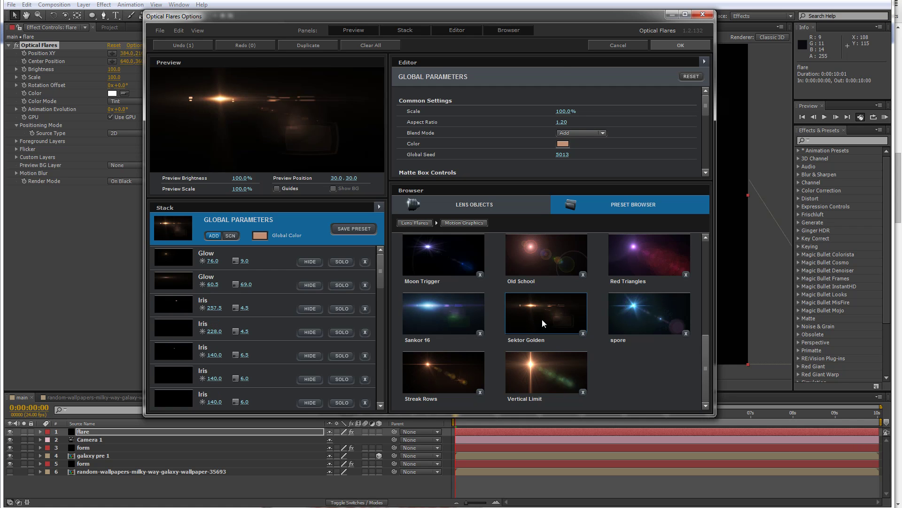
left_click(672, 47)
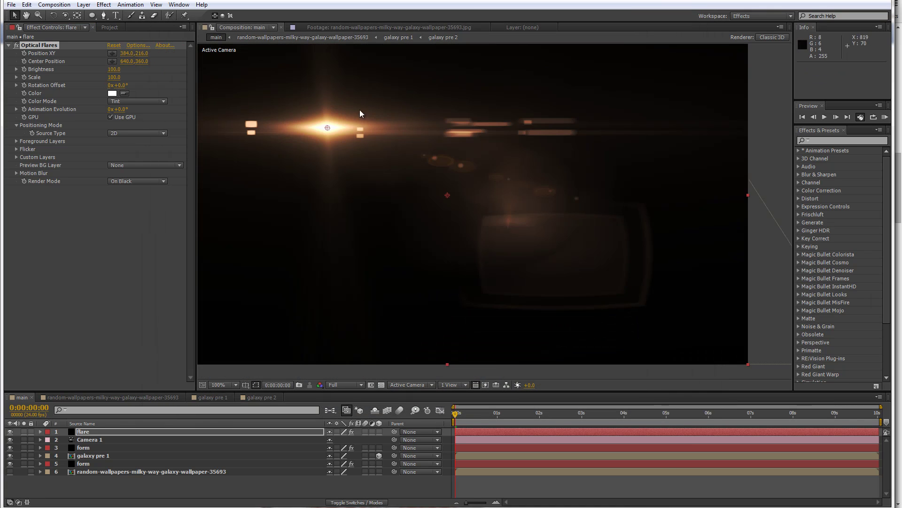
Set the flare layer's blending mode to Screen
right_click(120, 430)
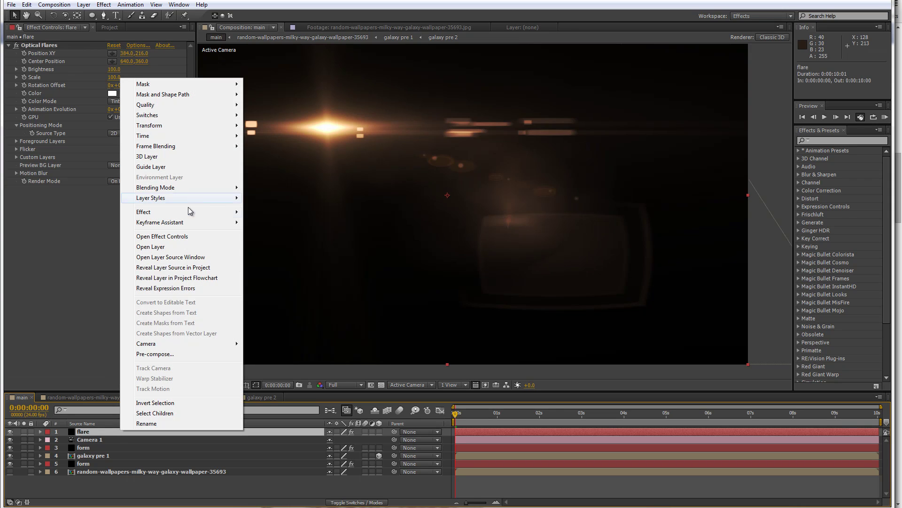
mouse_move(185, 188)
left_click(283, 252)
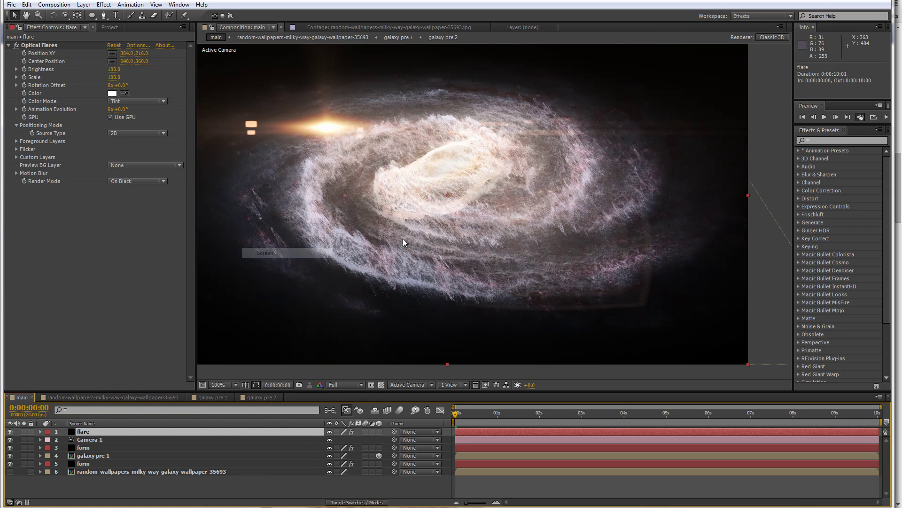
Place the flare's position at about 626, 290 and its center at about 624, 295 over the galaxy's bright core
left_click(42, 45)
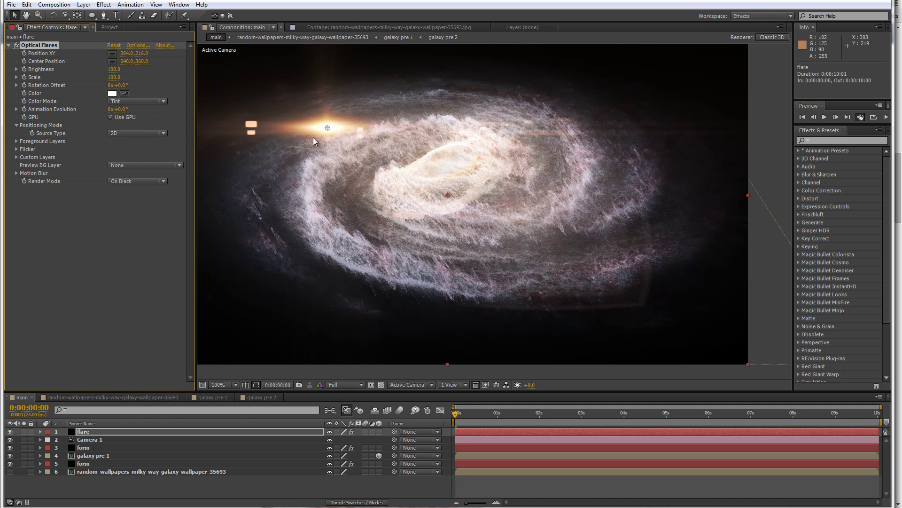
left_click_drag(328, 127, 443, 162)
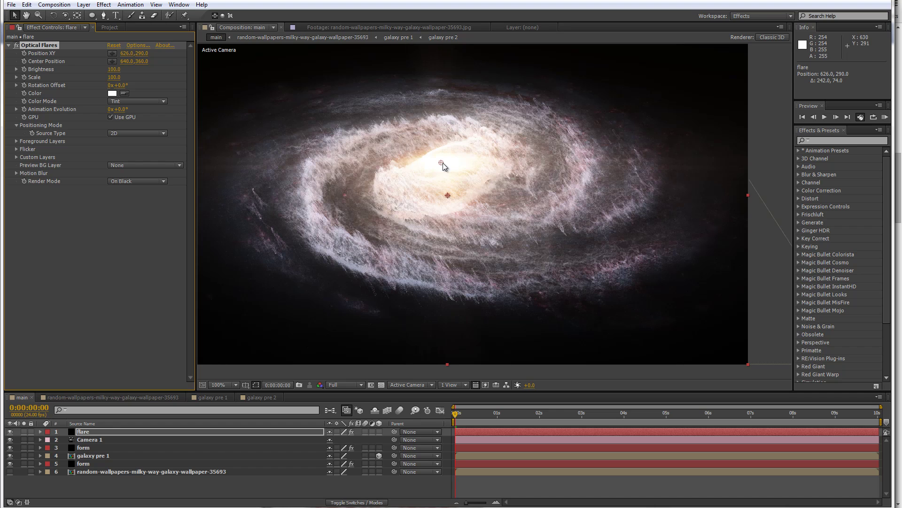
left_click_drag(448, 194, 441, 165)
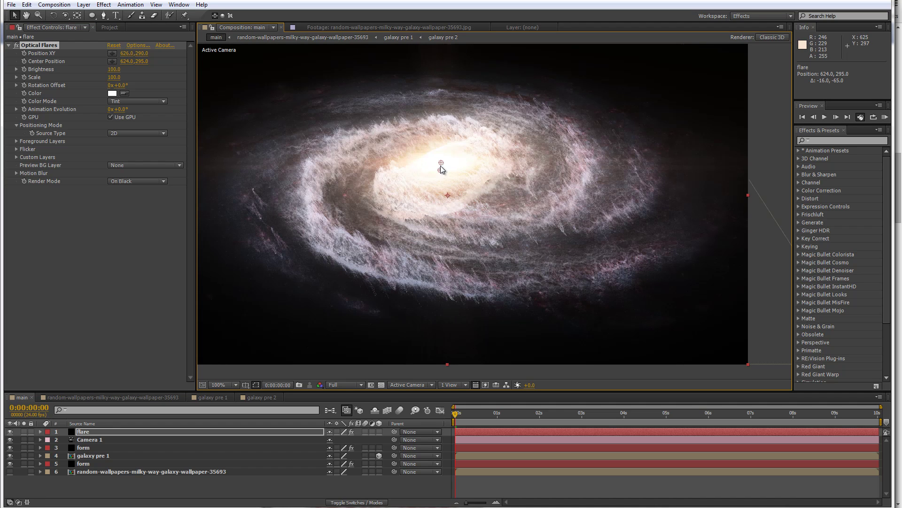
Apply Fast Blur to the flare layer with a Blurriness of 50
right_click(101, 435)
mouse_move(154, 213)
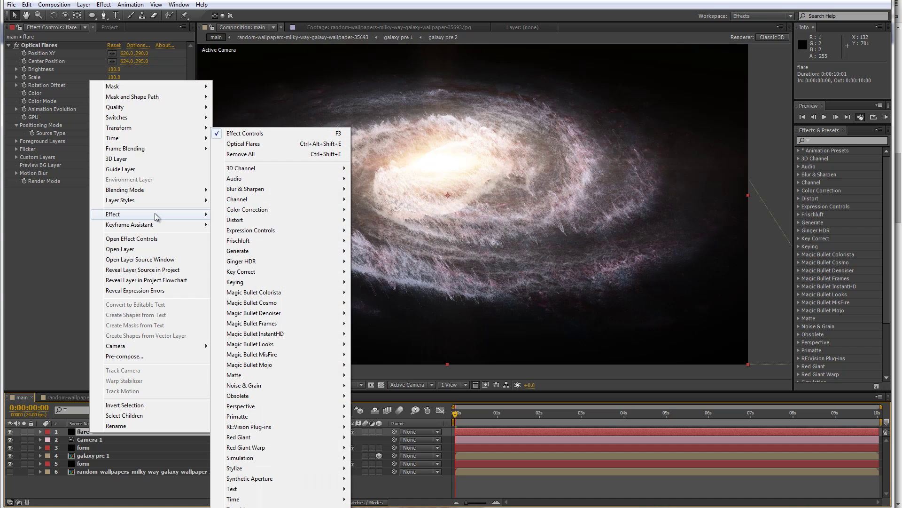
mouse_move(288, 188)
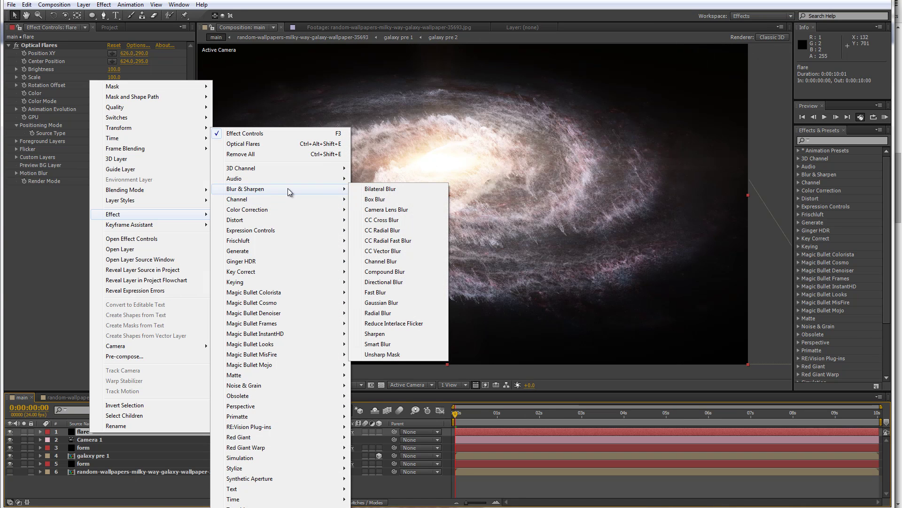
left_click(388, 292)
left_click(114, 197)
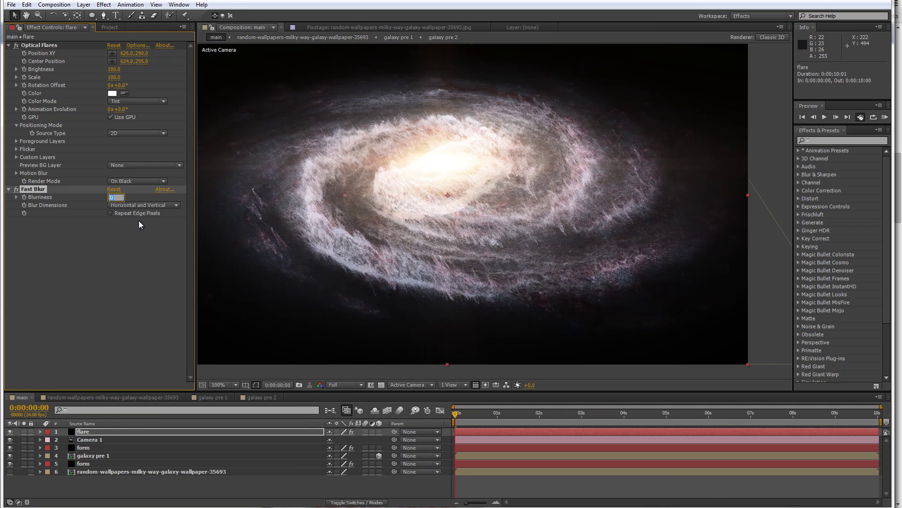
type("50")
key("Return")
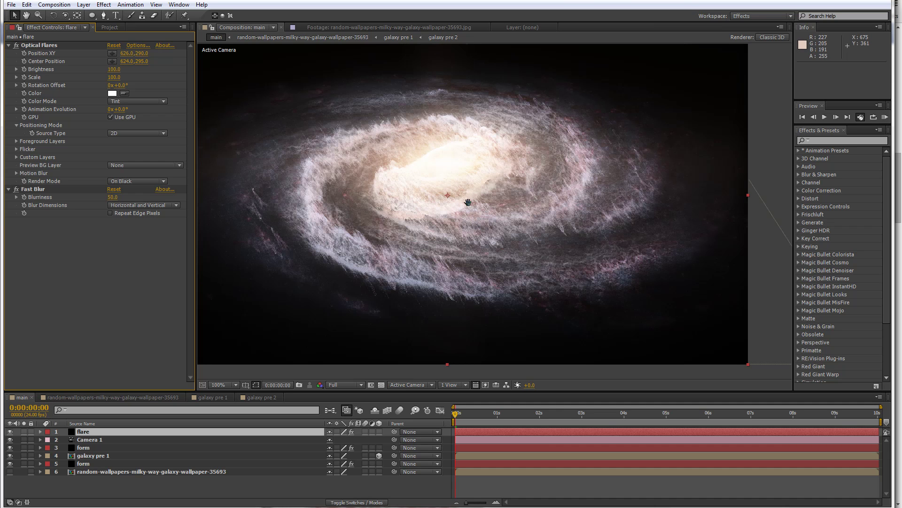
Set the Optical Flares positioning source type to 3D and collapse the flare layer's expanded properties
left_click_drag(470, 201, 459, 229)
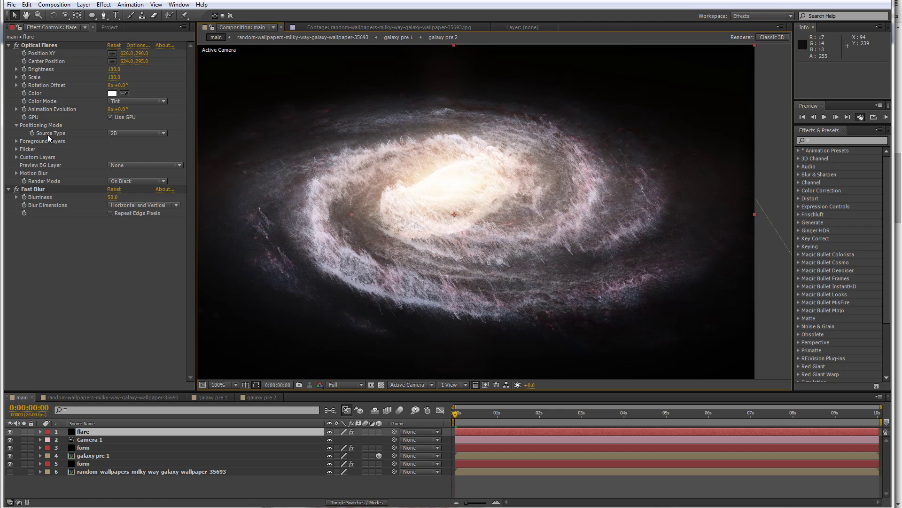
left_click(118, 132)
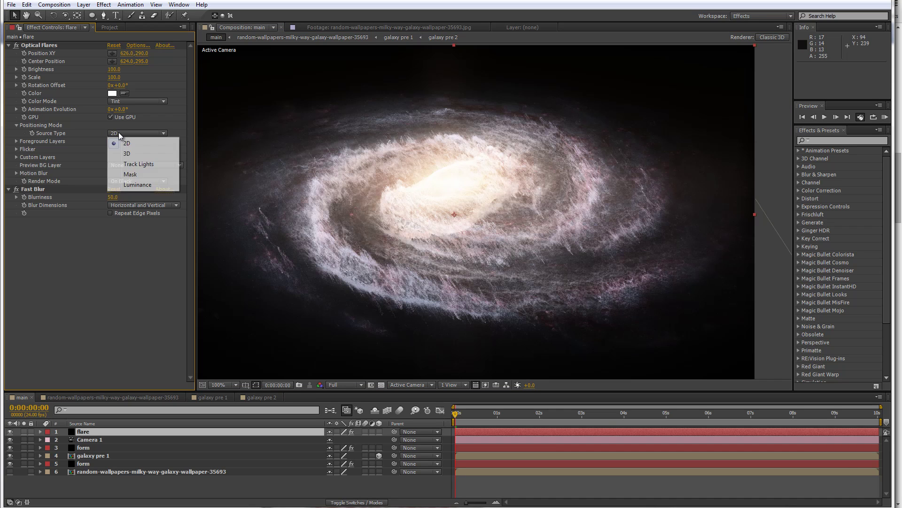
left_click(132, 155)
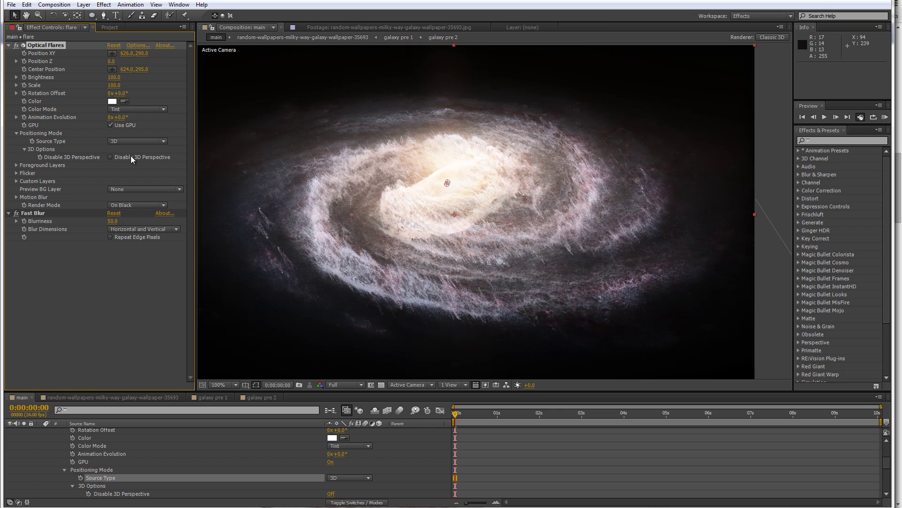
scroll(63, 455, "up", 3)
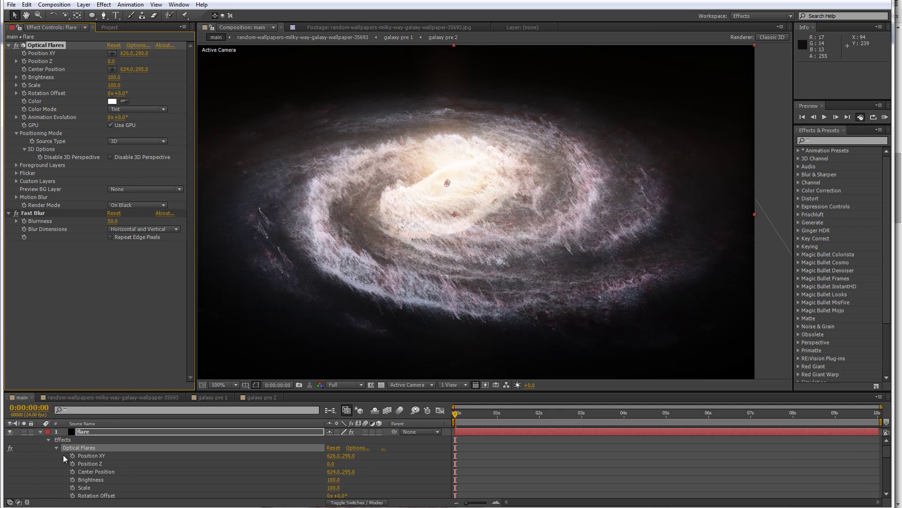
left_click(40, 432)
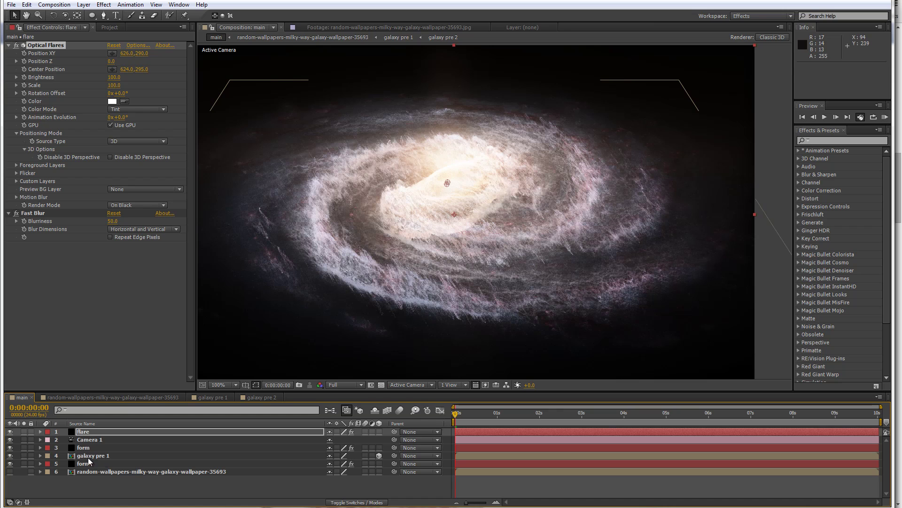
Check the upper form layer's center coordinates and set the flare's Position XY to 640, 360
left_click(83, 447)
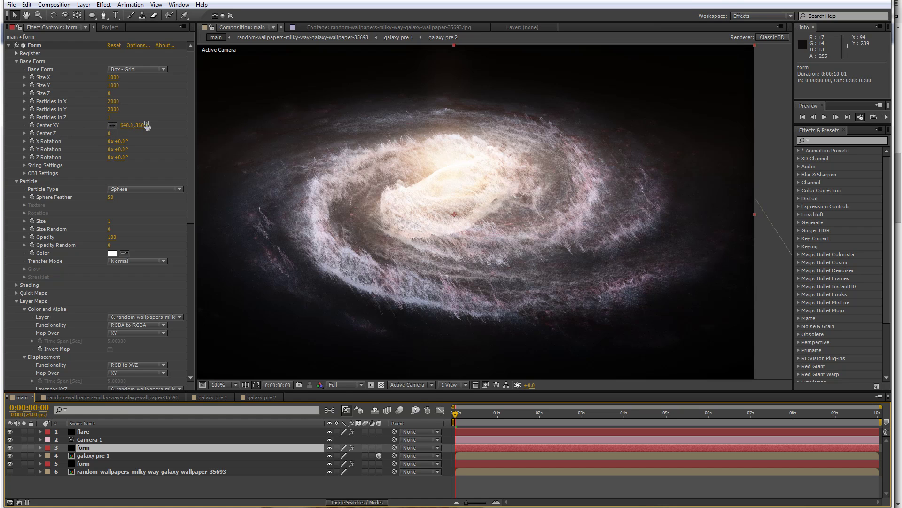
left_click(96, 432)
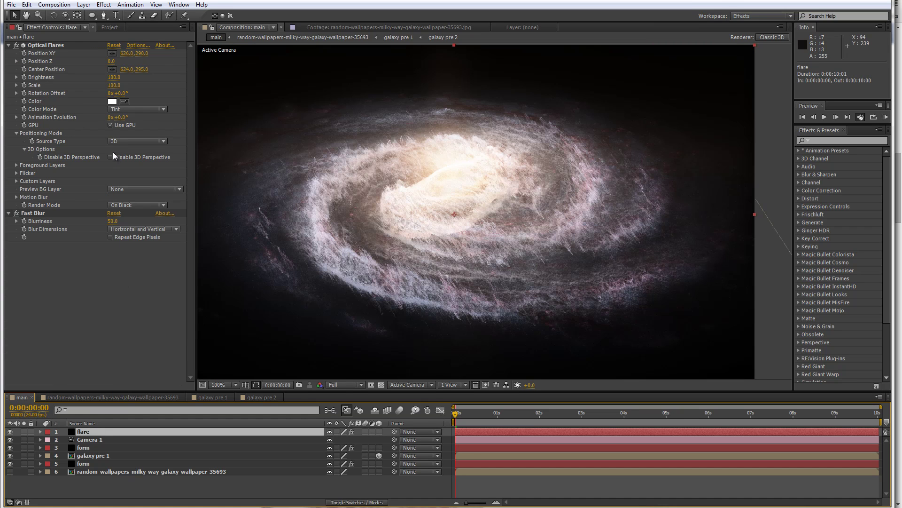
left_click(127, 53)
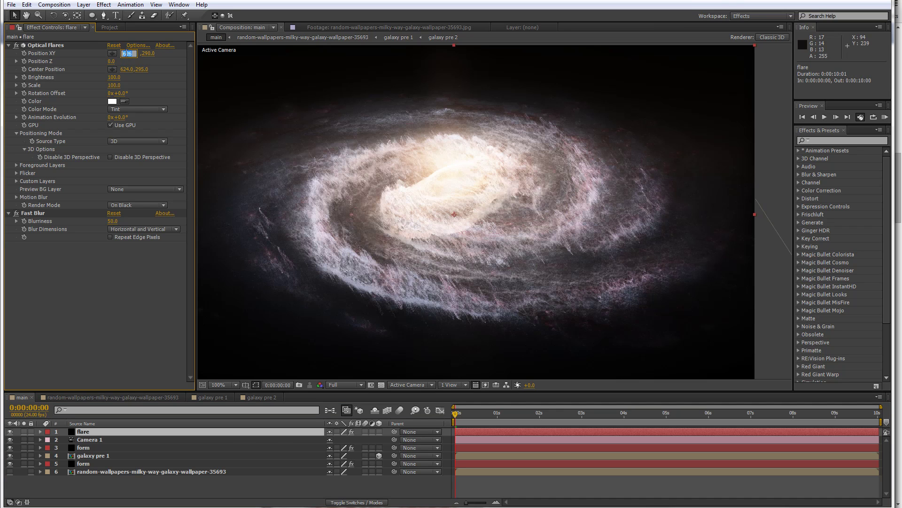
type("640")
left_click(144, 54)
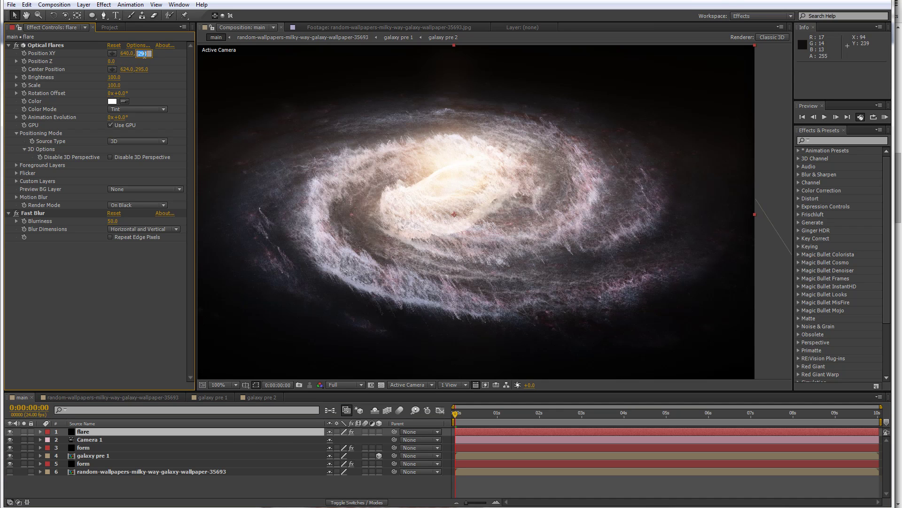
type("360")
key("Return")
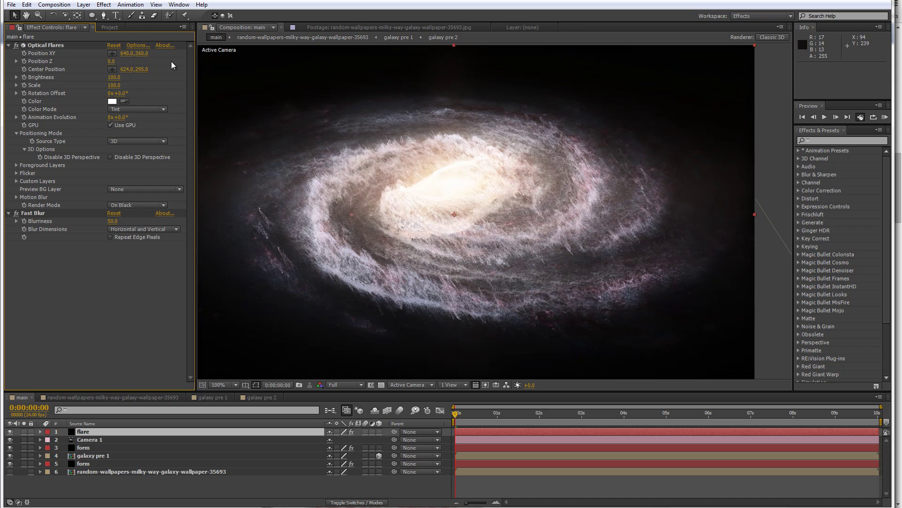
Set the flare's Center Position to 640, 360
left_click(127, 69)
type("640")
key("Tab")
type("360")
key("Return")
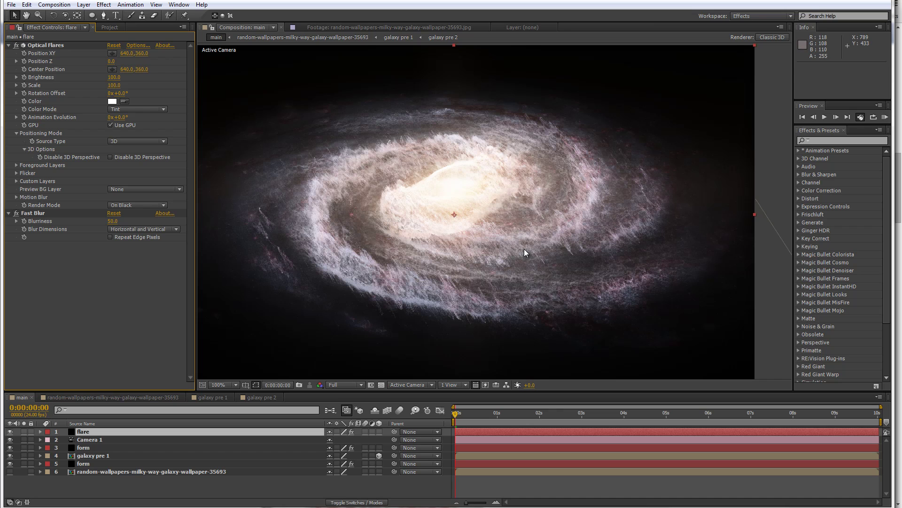
Create a new adjustment layer above all layers in the main composition
left_click(111, 440)
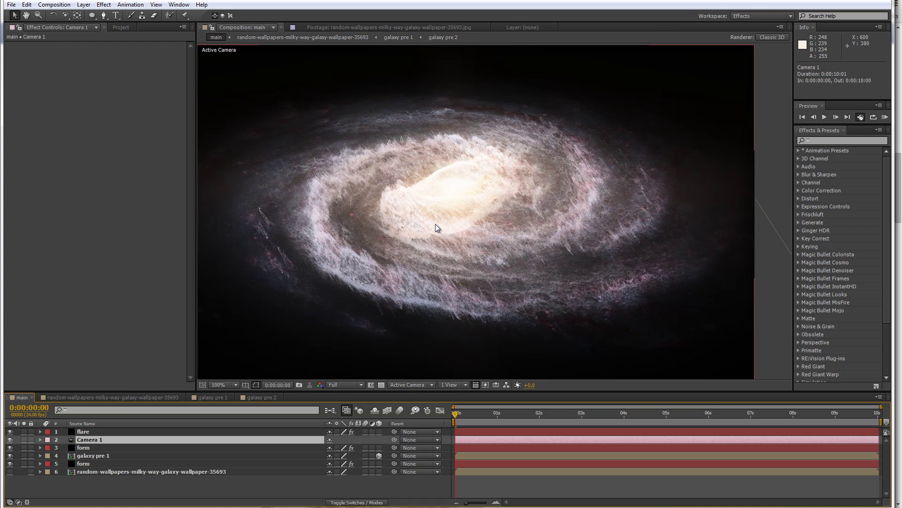
left_click(134, 447)
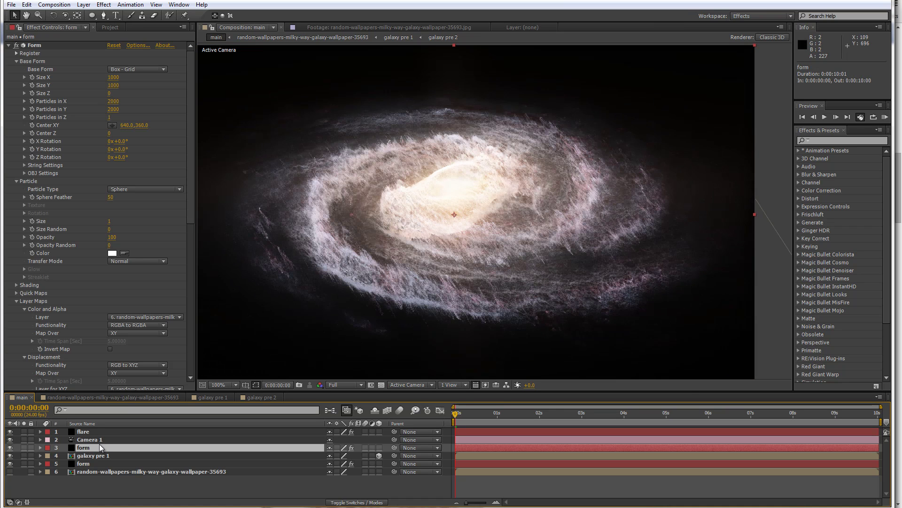
left_click(113, 476)
right_click(113, 478)
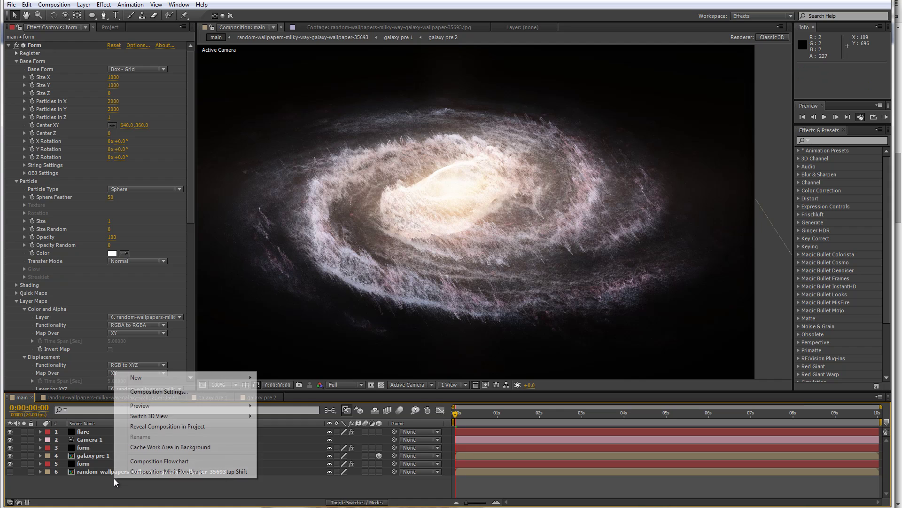
mouse_move(152, 379)
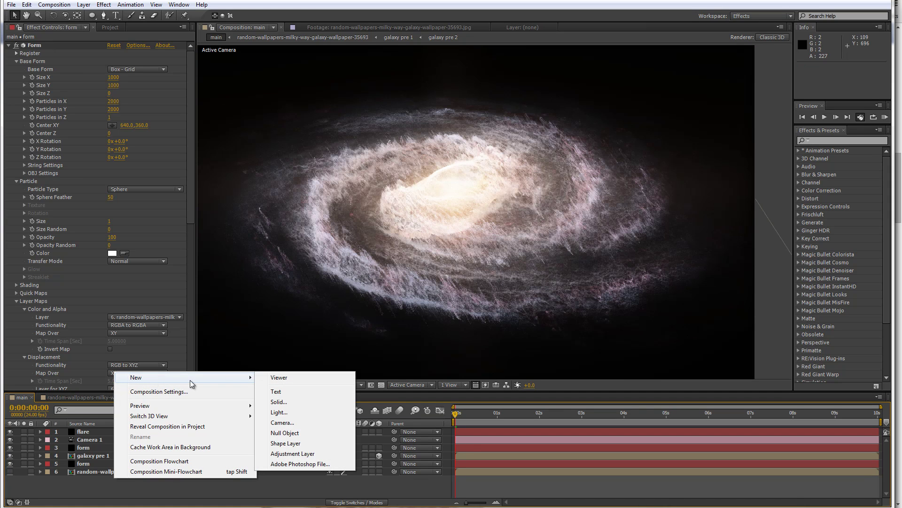
left_click(288, 454)
Apply the Hue/Saturation effect to the adjustment layer
right_click(120, 432)
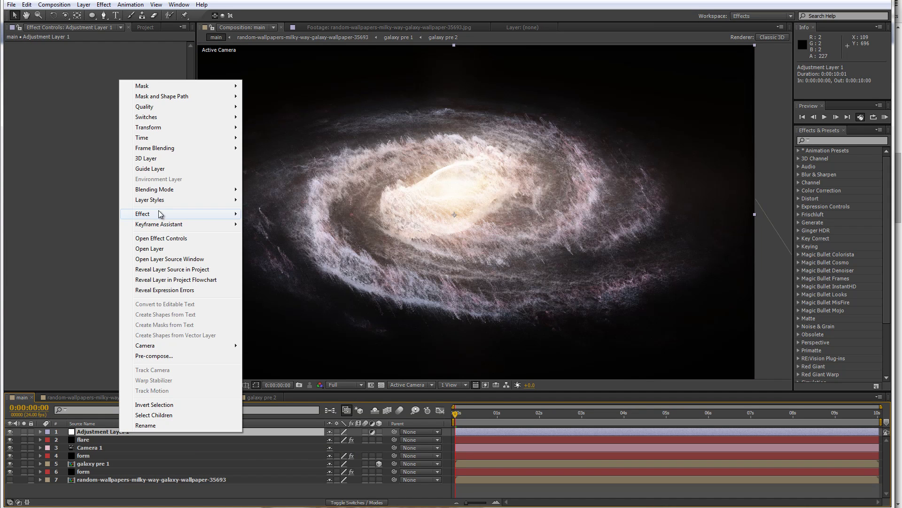
mouse_move(160, 214)
mouse_move(296, 212)
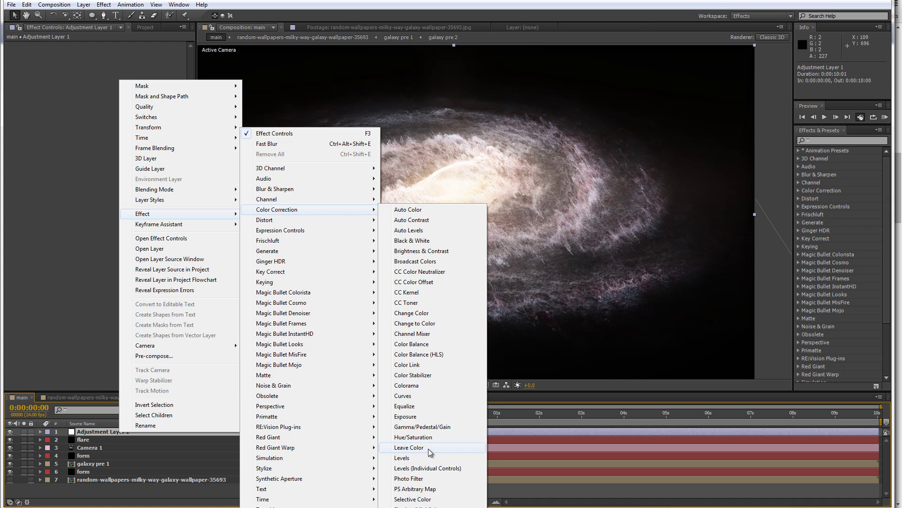
left_click(412, 436)
Apply the Curves effect to the adjustment layer
right_click(128, 431)
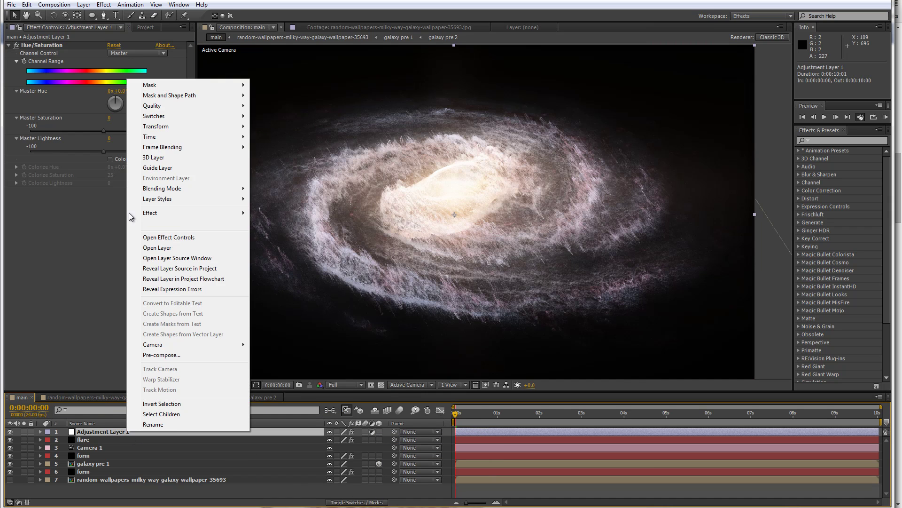
mouse_move(141, 213)
mouse_move(347, 210)
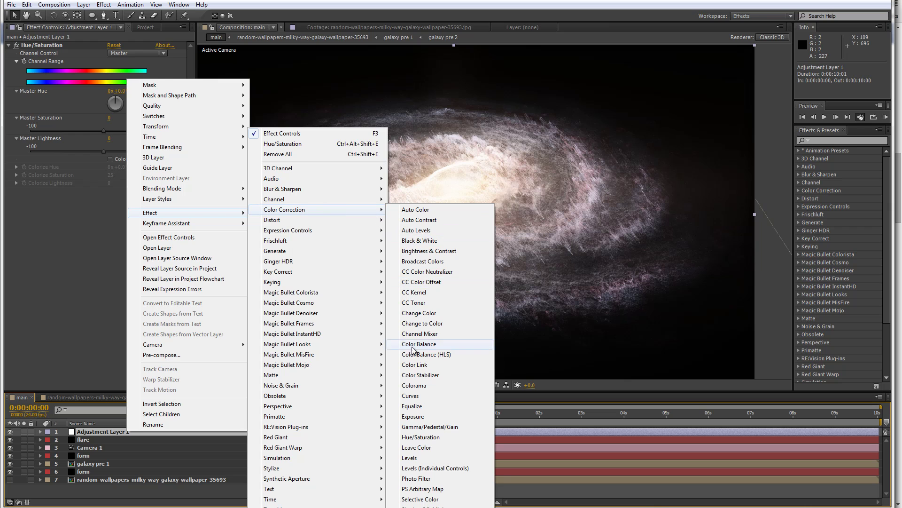
left_click(415, 394)
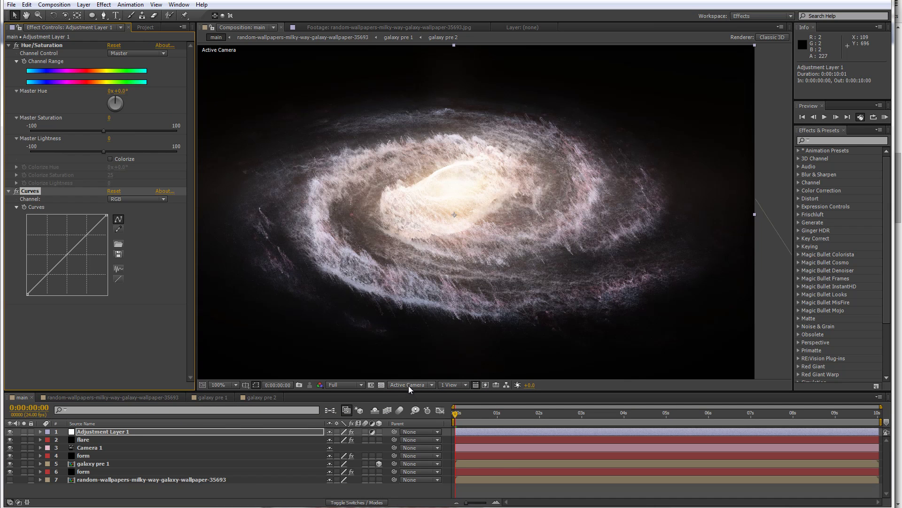
Add the Glow effect to the adjustment layer, collapse its settings and switch it off
right_click(130, 434)
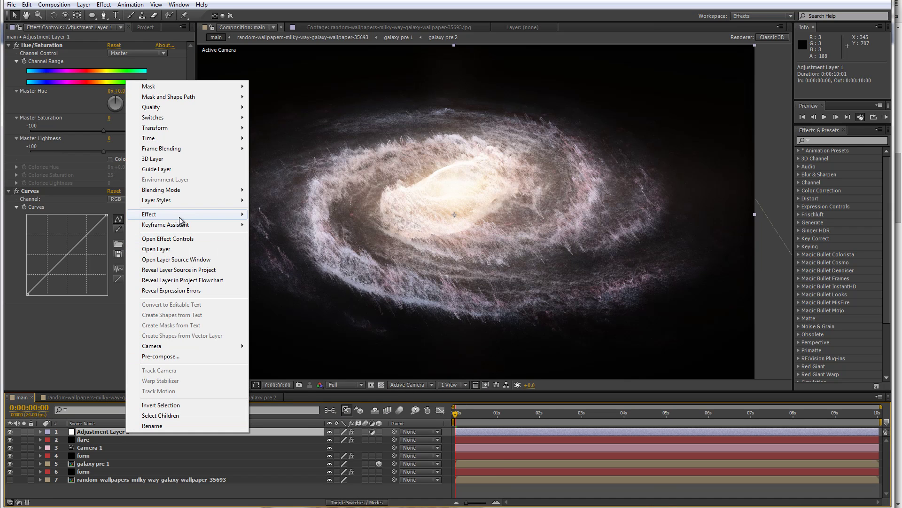
mouse_move(184, 216)
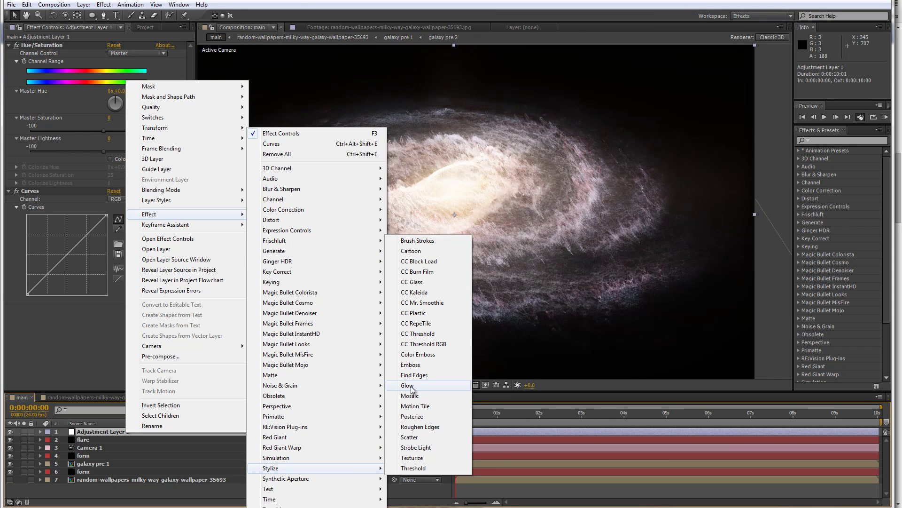
left_click(407, 386)
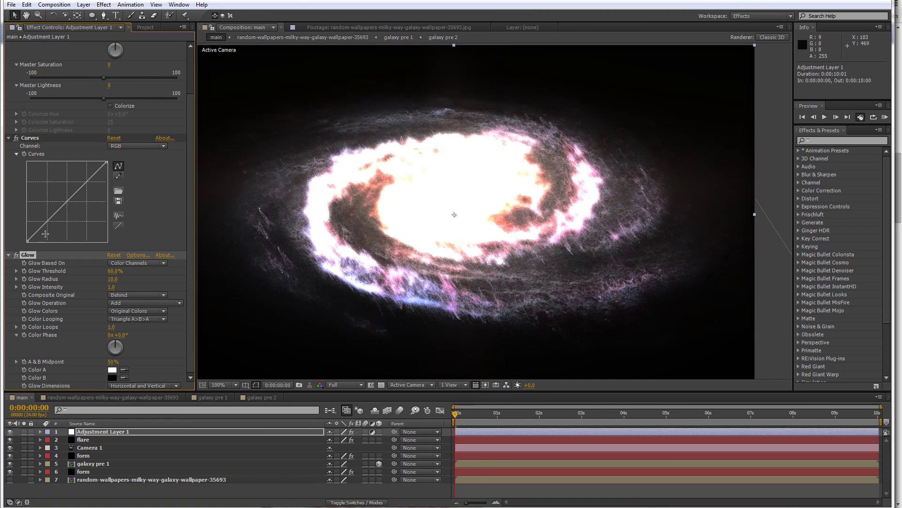
left_click(9, 254)
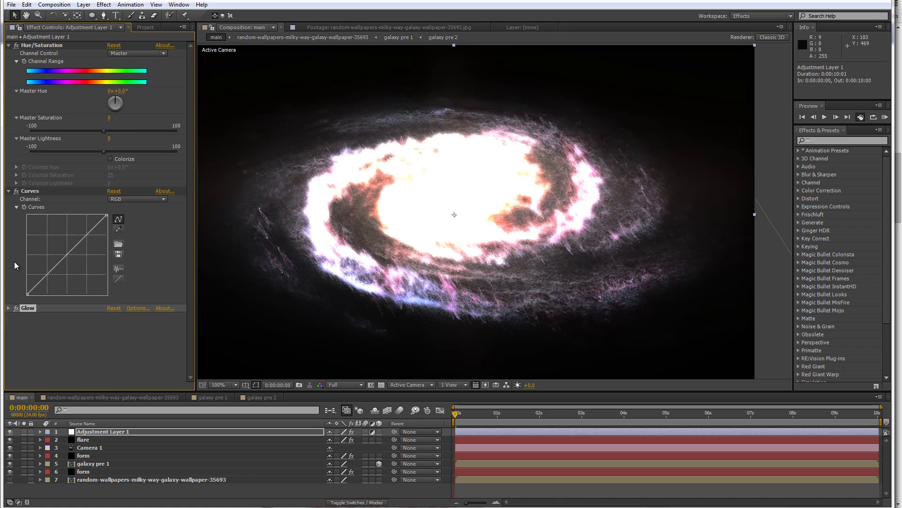
left_click(16, 308)
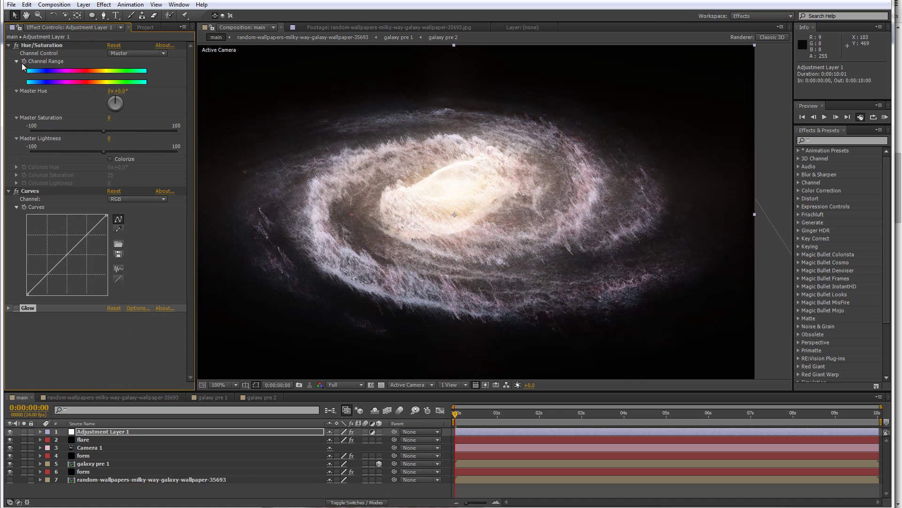
Place Hue/Saturation after Curves and shape the RGB curve into an S with darker shadows and brighter highlights
left_click_drag(39, 42, 29, 281)
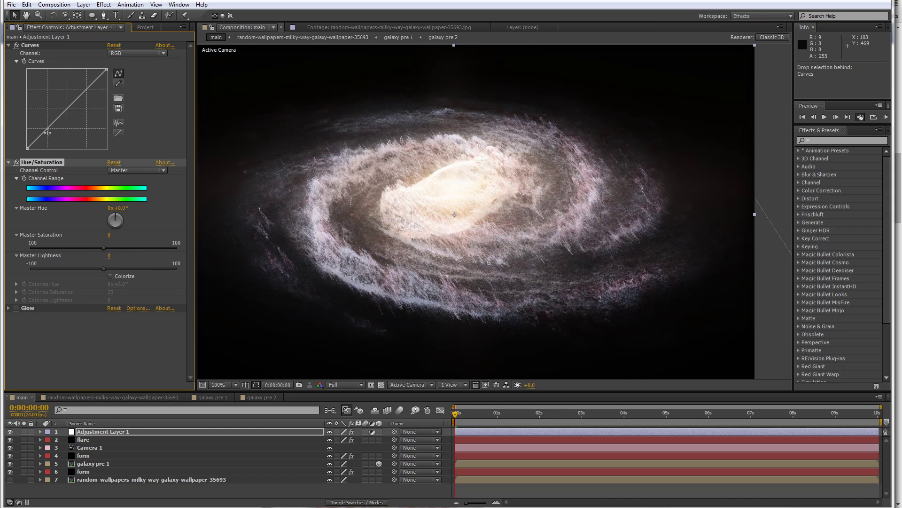
left_click_drag(49, 128, 54, 136)
left_click_drag(86, 91, 85, 89)
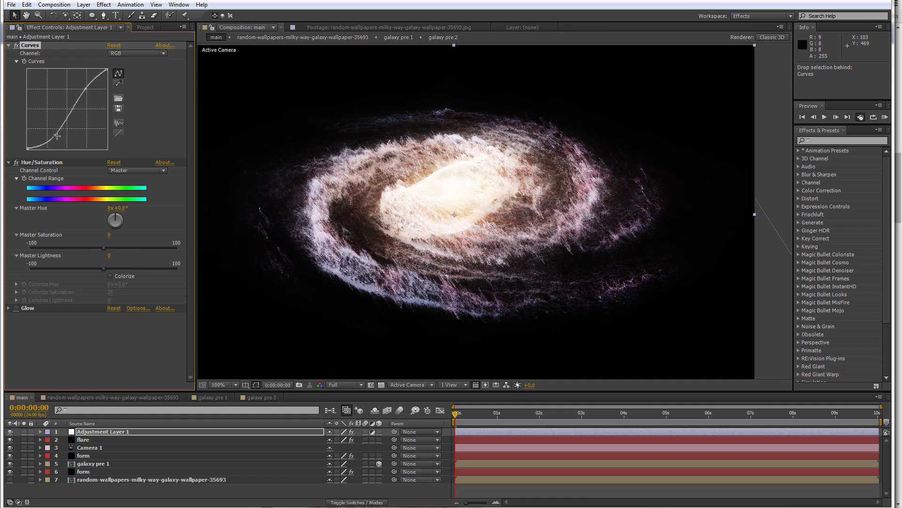
left_click_drag(55, 136, 55, 137)
Set the adjustment layer's Master Saturation to 35 and fine-tune the shadow point of its RGB curve
left_click_drag(105, 249, 123, 246)
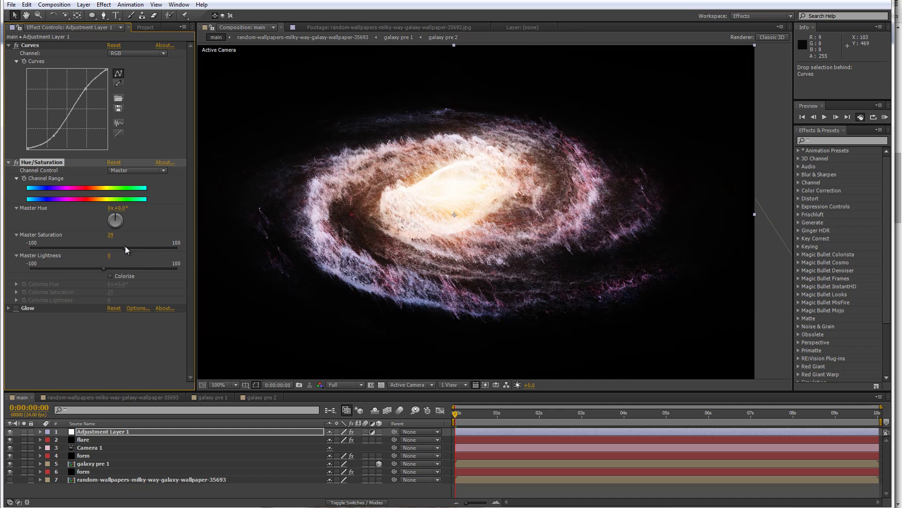
left_click_drag(126, 248, 129, 247)
left_click(509, 196)
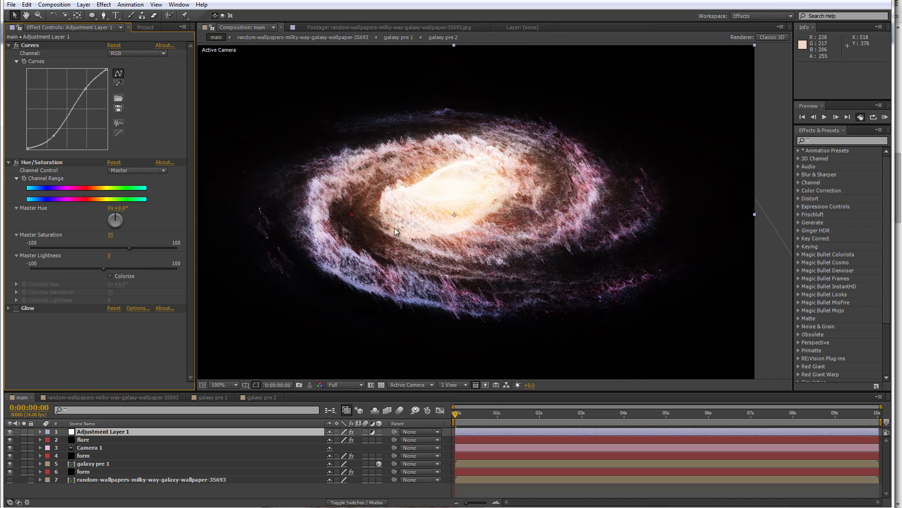
left_click(56, 129)
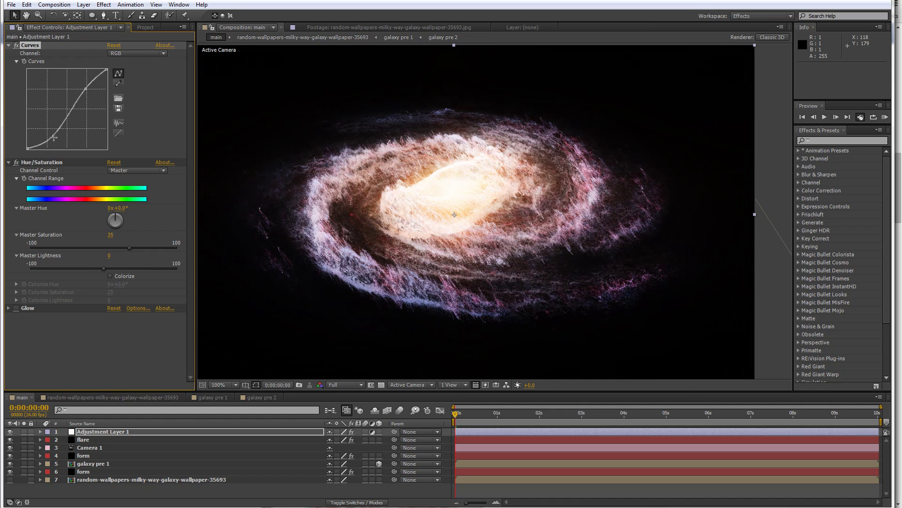
Compare the composition with the galaxy pre 1 layer hidden and shown
left_click(87, 464)
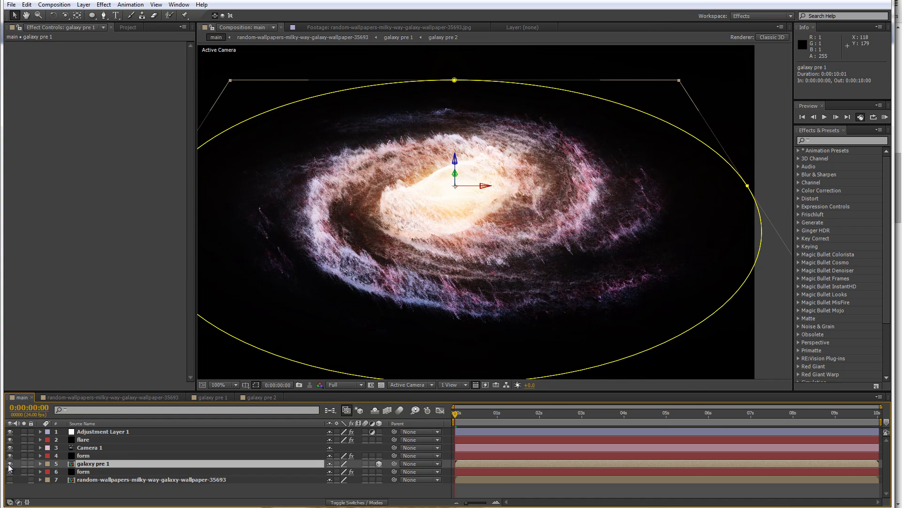
left_click(10, 464)
left_click(8, 464)
left_click(9, 464)
left_click(9, 464)
left_click(9, 464)
left_click(10, 464)
Enlarge the timeline area and reveal all Mask 1 properties of the galaxy pre 1 layer
key("f")
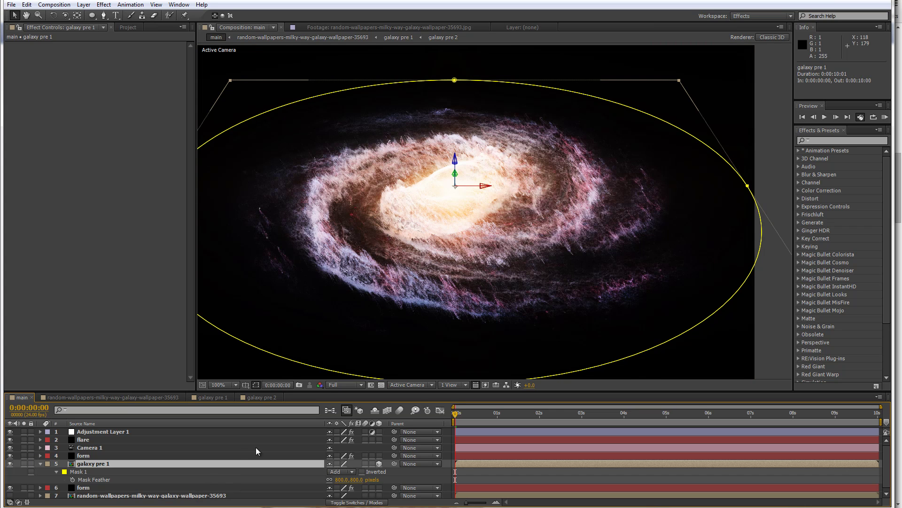
left_click_drag(326, 391, 326, 350)
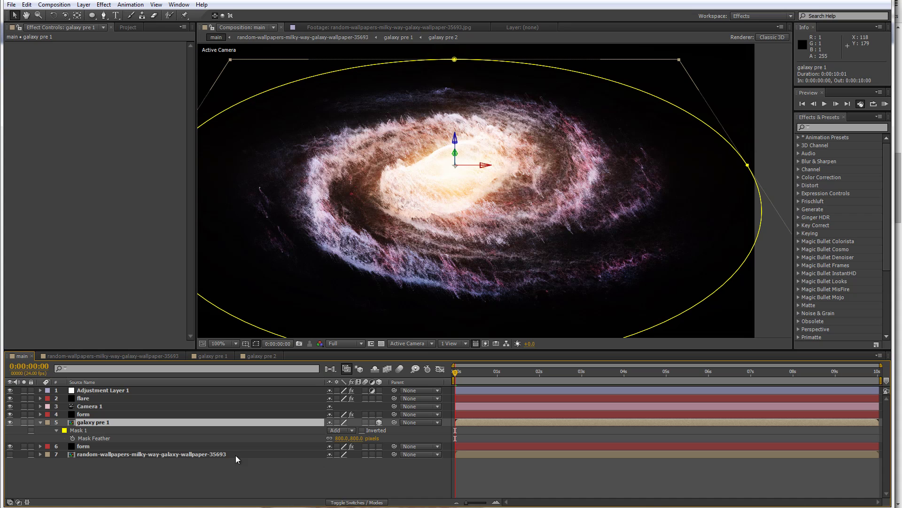
left_click(56, 430)
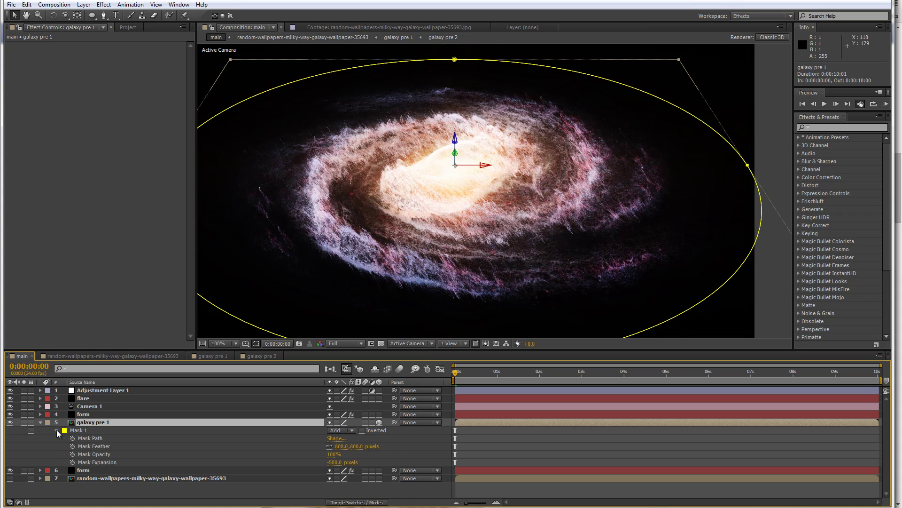
Try a Mask Feather of 600 pixels and a Mask Expansion of -300 pixels on galaxy pre 1's mask
left_click(356, 447)
type("600")
left_click(393, 450)
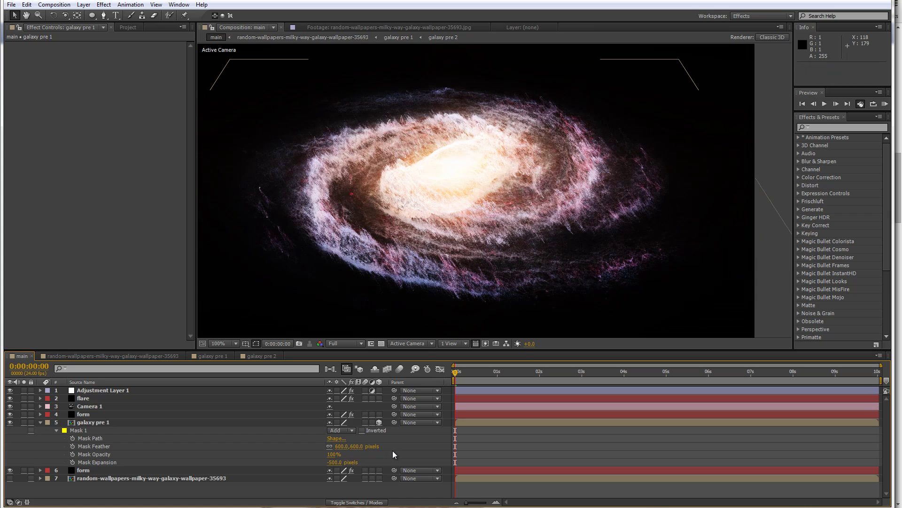
left_click(334, 462)
type("-300")
left_click(387, 456)
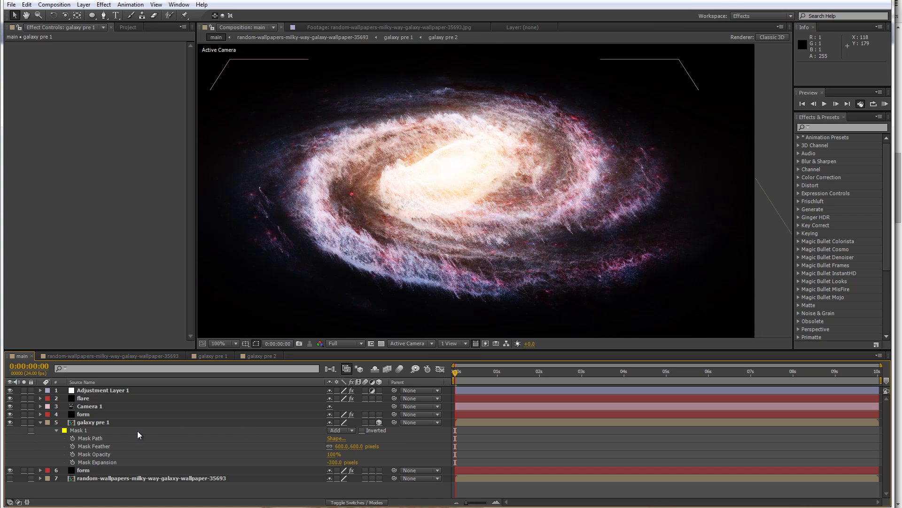
Set galaxy pre 1's Mask Feather to 700 pixels and Mask Expansion to -350 pixels
left_click(350, 447)
key("Return")
left_click(344, 455)
left_click(333, 462)
type("-3")
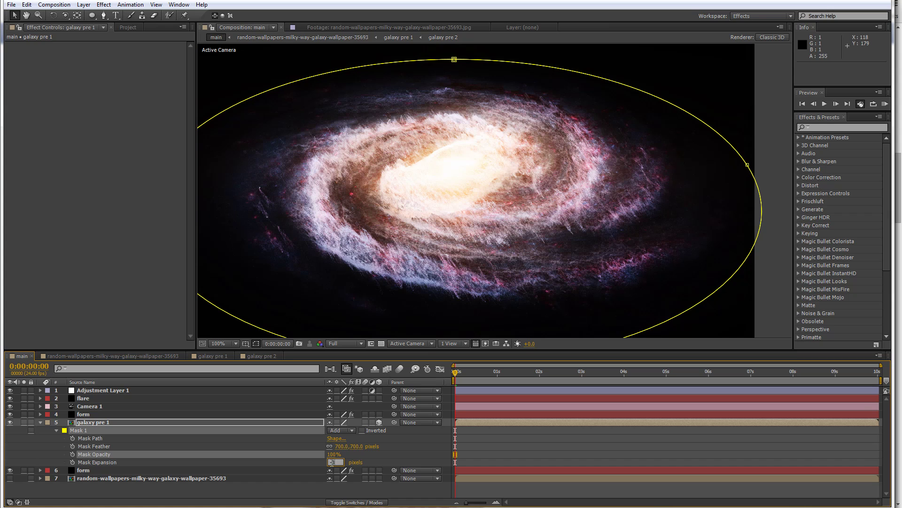
type("50")
key("Return")
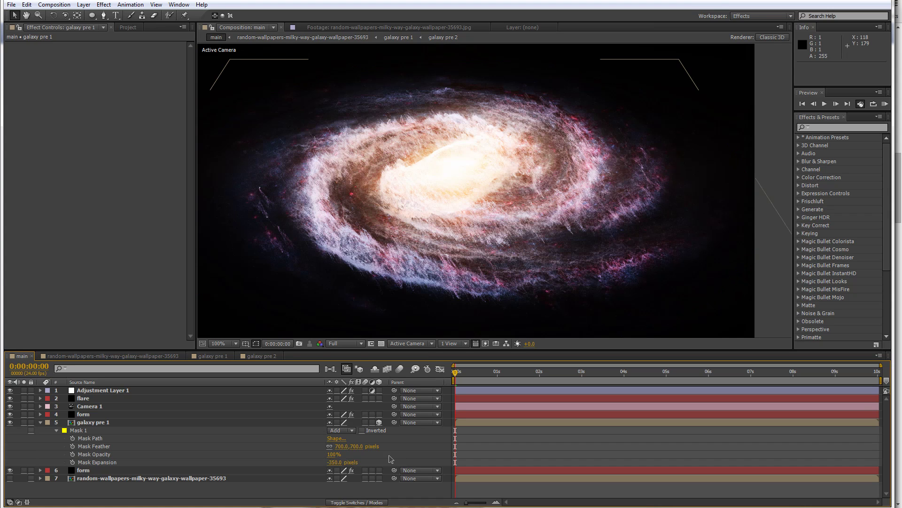
Set the galaxy pre 1 layer's opacity to 80%
left_click(110, 425)
key("t")
left_click(333, 431)
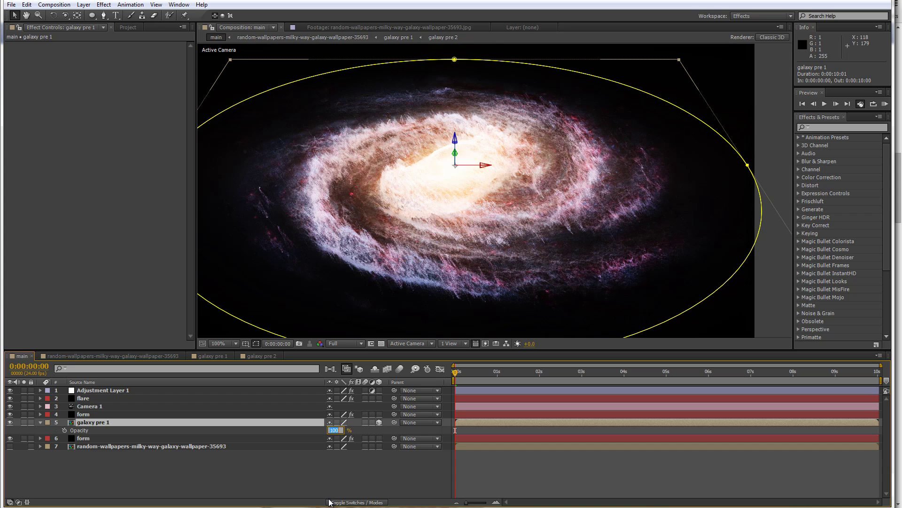
type("80")
key("Return")
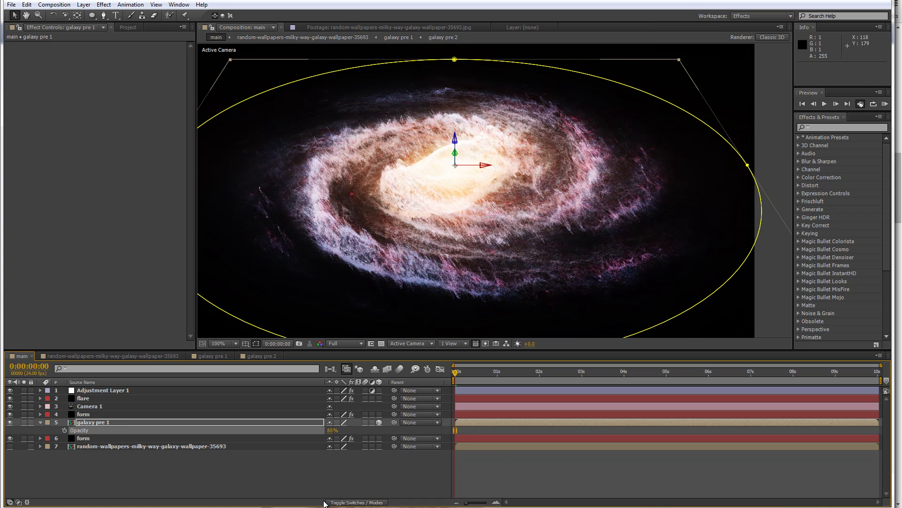
Refine the adjustment layer's RGB curve by slightly lifting its shadow and highlight points
left_click(96, 391)
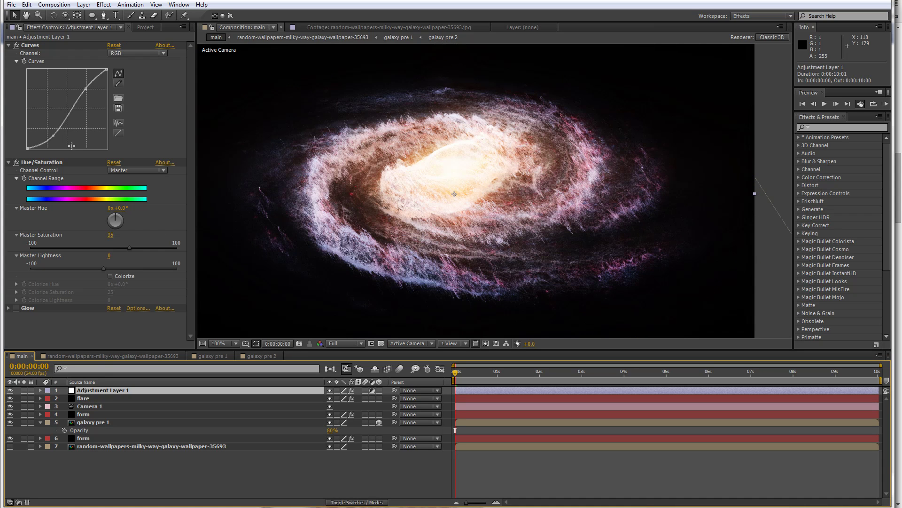
left_click(54, 136)
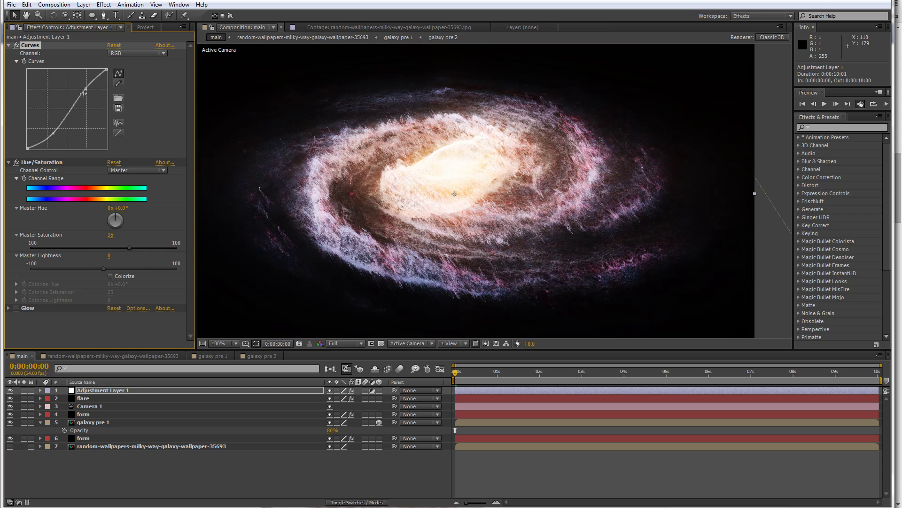
left_click_drag(86, 88, 88, 85)
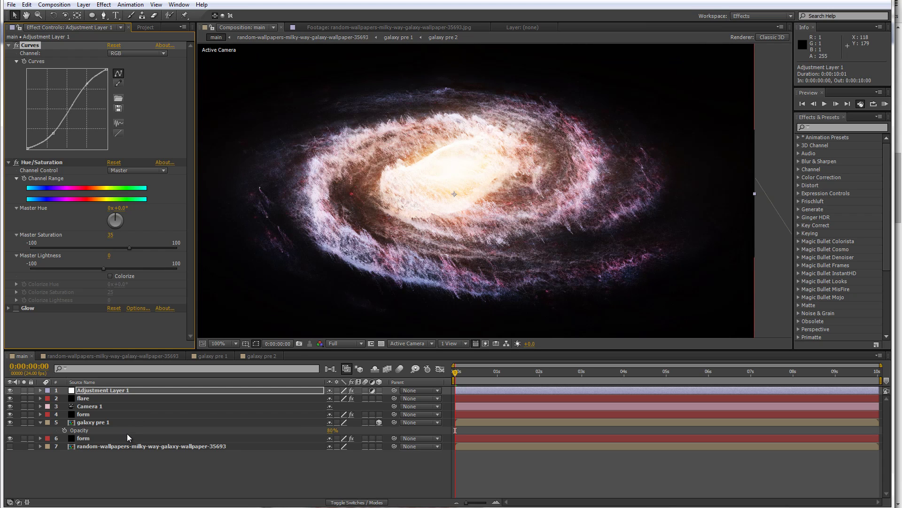
Toggle the galaxy pre 1 layer's visibility to judge its contribution to the graded image
left_click(92, 422)
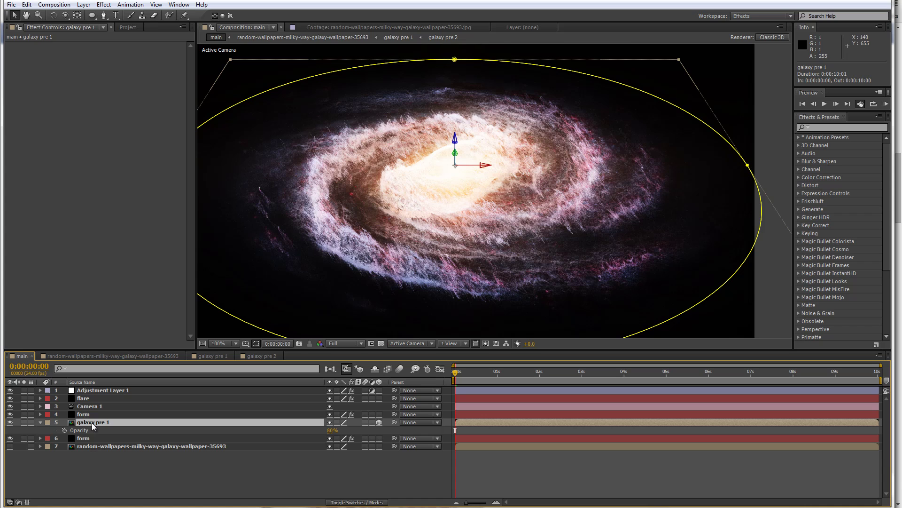
left_click(12, 422)
left_click(12, 422)
left_click(12, 422)
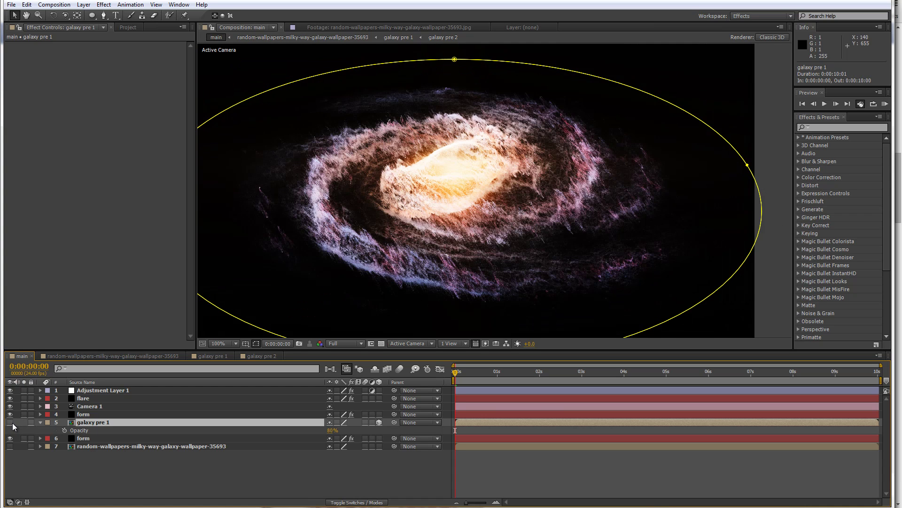
left_click(10, 422)
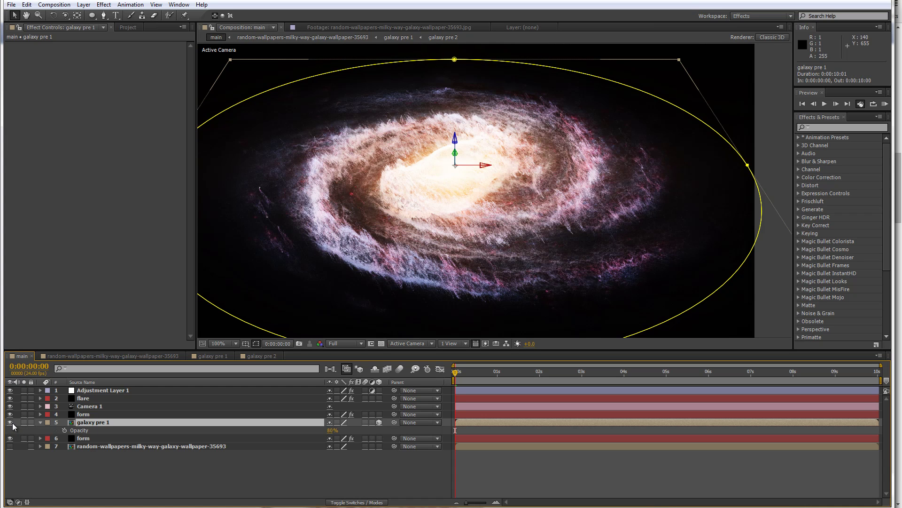
Solo the galaxy pre 1 layer and apply CC Vector Blur with layer 7, random-wallpapers-milky-way-galaxy-wallpaper-35693, as its Vector Map
left_click(24, 422)
right_click(96, 420)
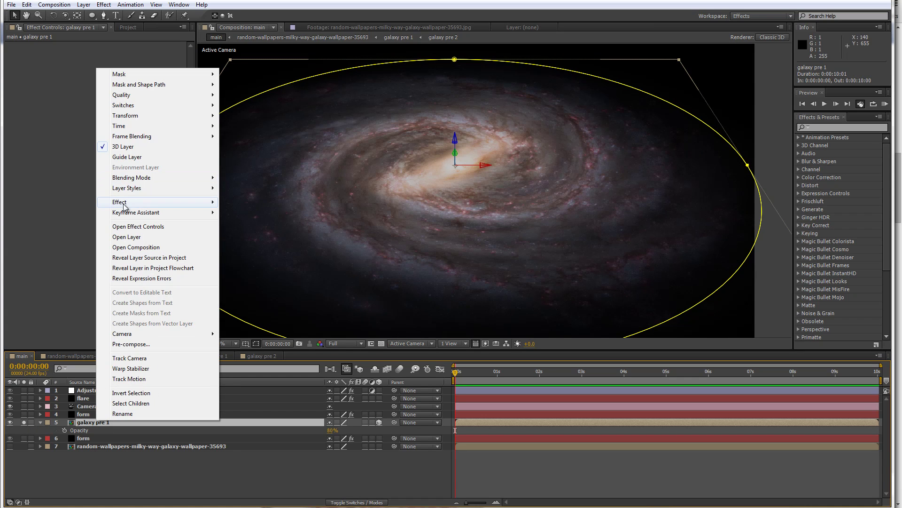
mouse_move(130, 203)
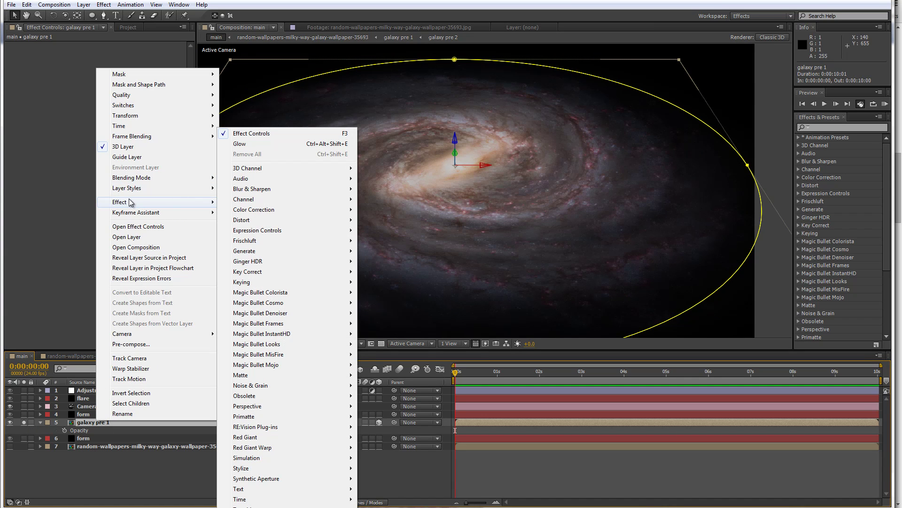
mouse_move(253, 189)
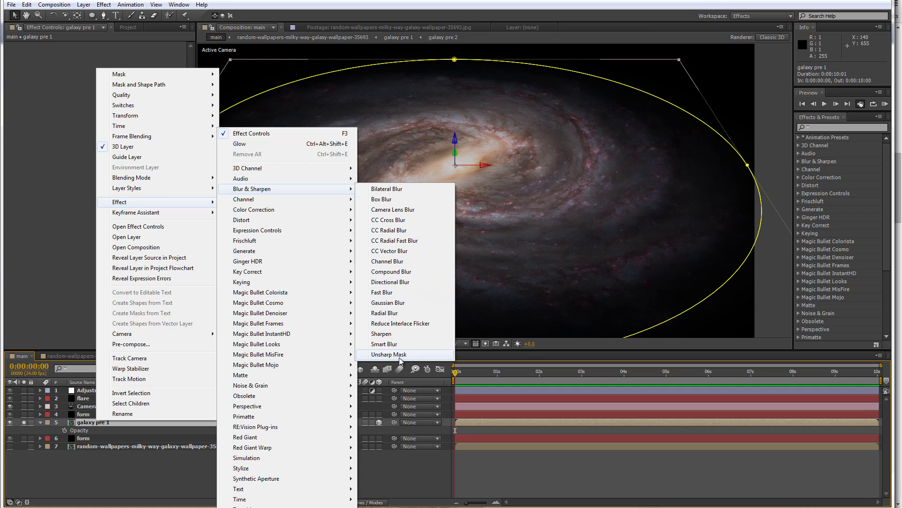
left_click(389, 251)
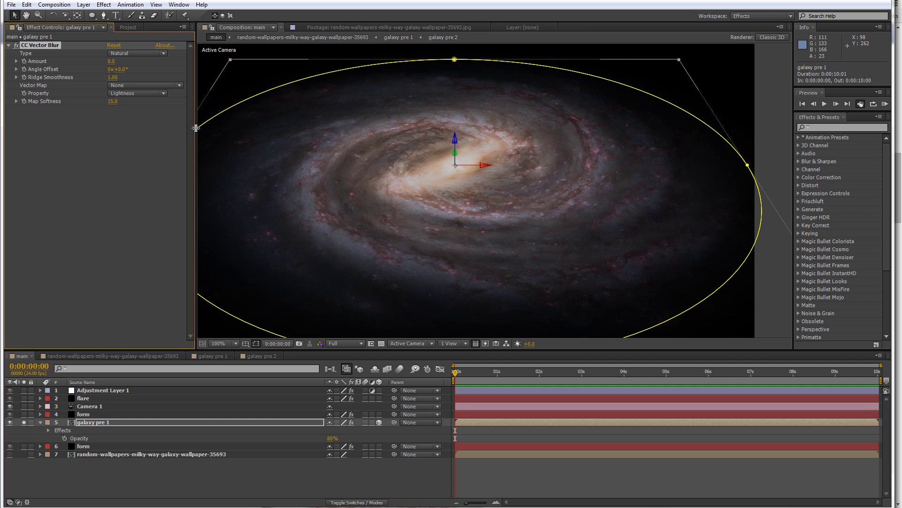
left_click(123, 86)
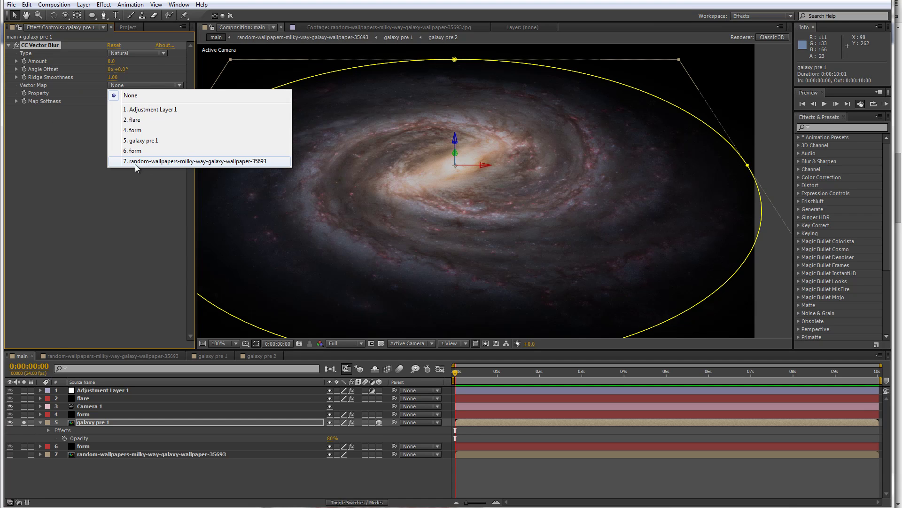
left_click(160, 161)
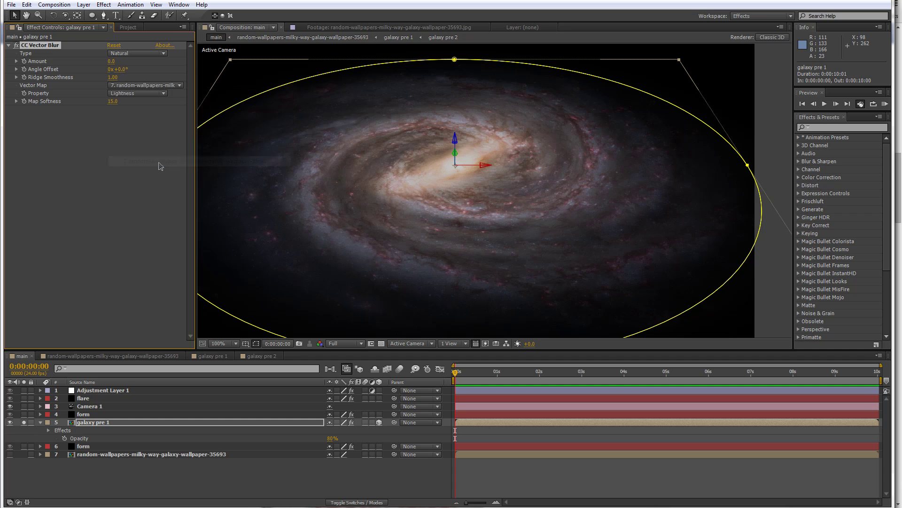
Set the CC Vector Blur amount on galaxy pre 1 to 20 and take the layer out of solo
left_click_drag(111, 61, 115, 64)
left_click(114, 62)
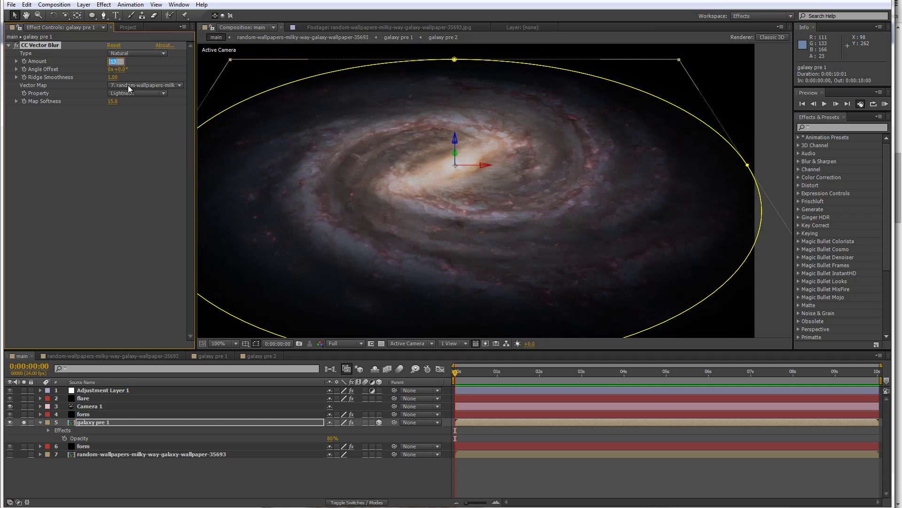
type("20")
left_click(76, 259)
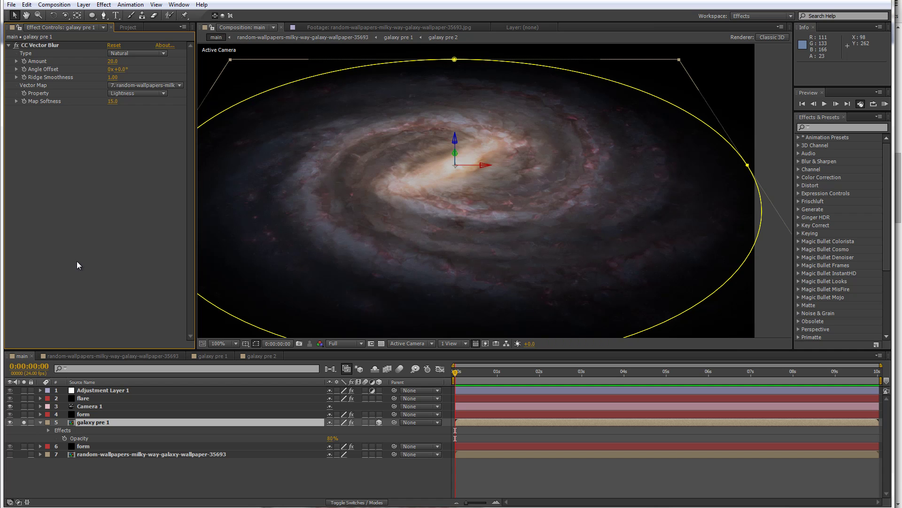
left_click(24, 422)
Toggle the galaxy pre 1 layer's visibility to compare the composite with and without the vector-blurred image
left_click(9, 422)
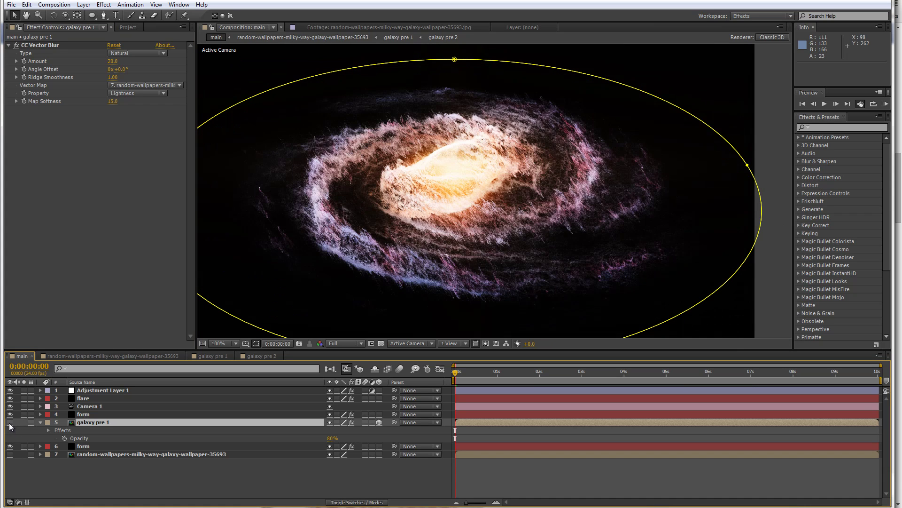
left_click(9, 422)
left_click(9, 422)
left_click(9, 422)
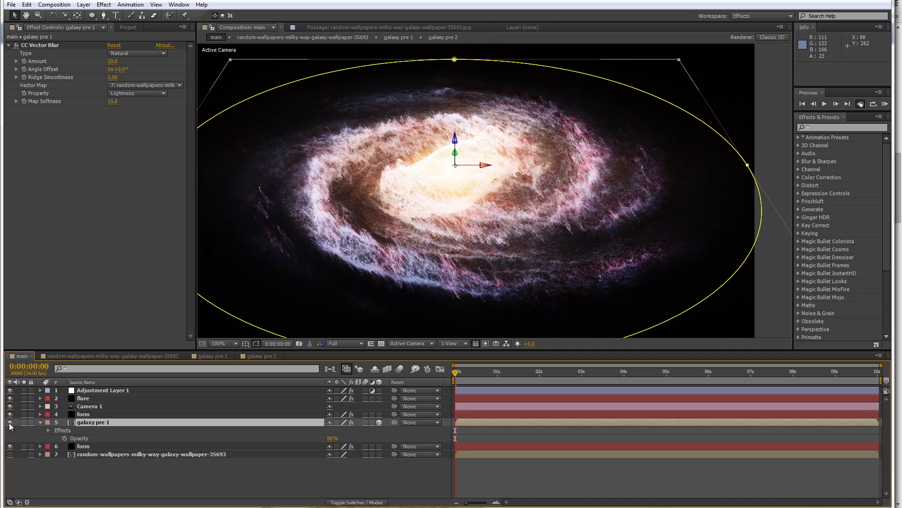
Set the Optical Flares scale on the flare layer to 50
left_click(79, 392)
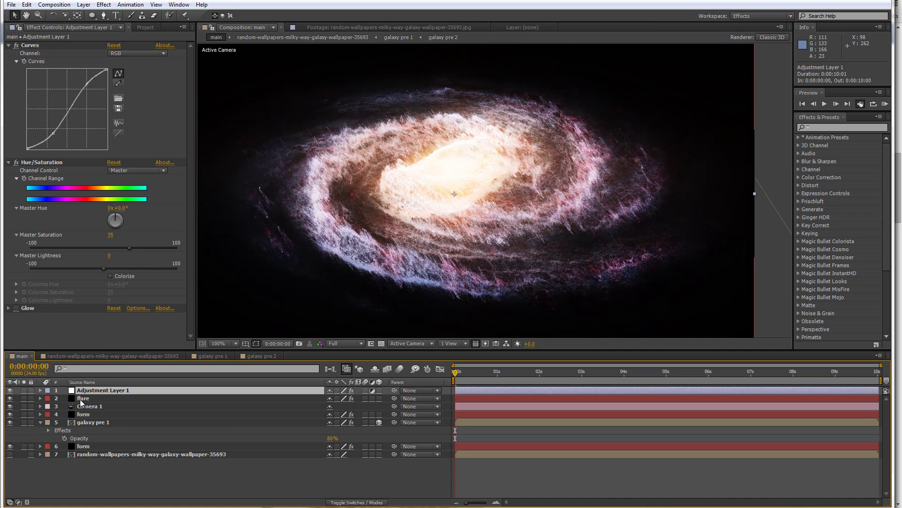
left_click(80, 399)
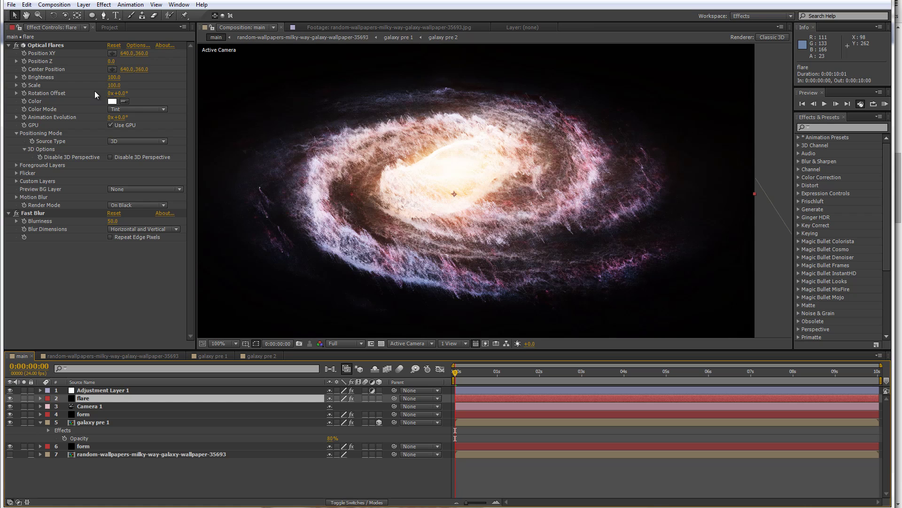
left_click(114, 85)
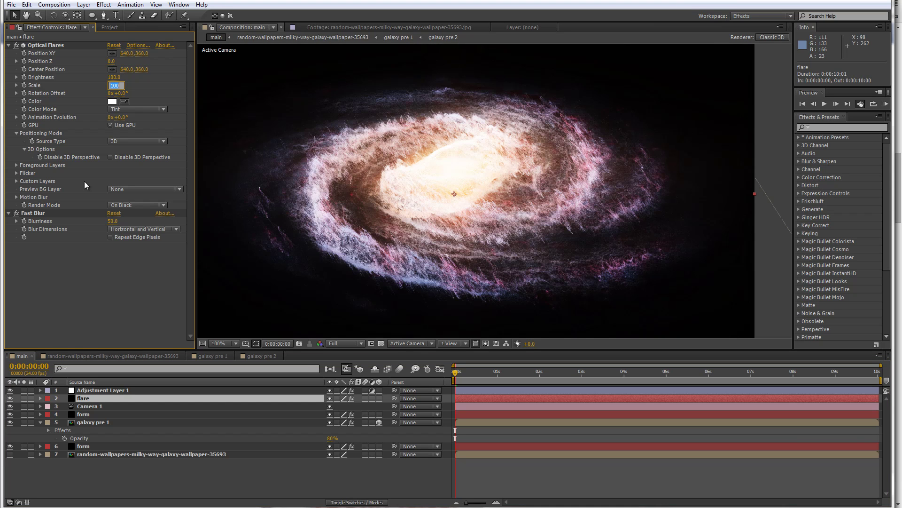
type("50")
key("Return")
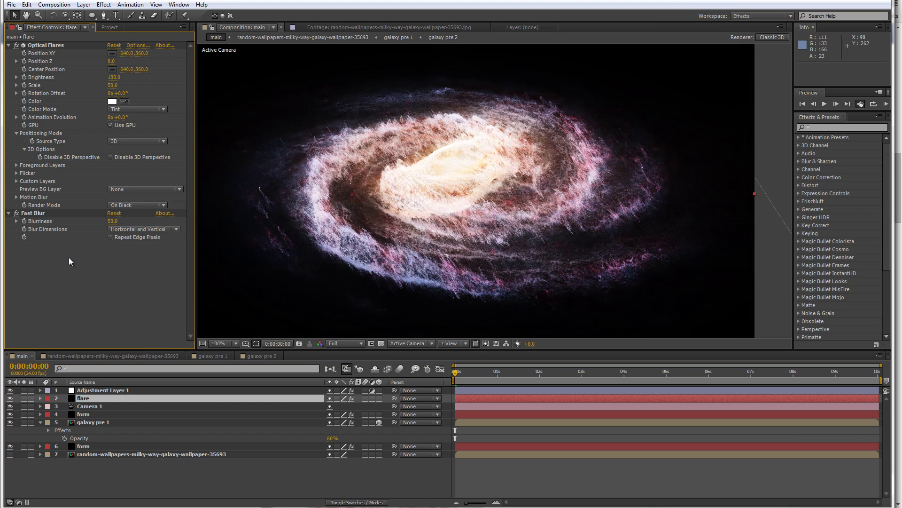
Set the flare layer's Fast Blur blurriness to 75 and enable Repeat Edge Pixels
left_click(112, 221)
type("75")
key("Return")
left_click(111, 237)
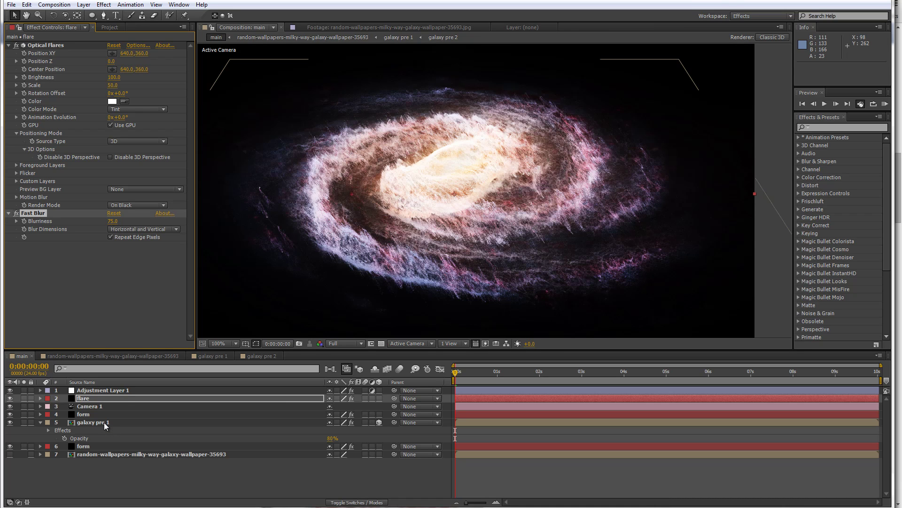
Enable the Glow effect on Adjustment Layer 1 and expand its settings
left_click(94, 390)
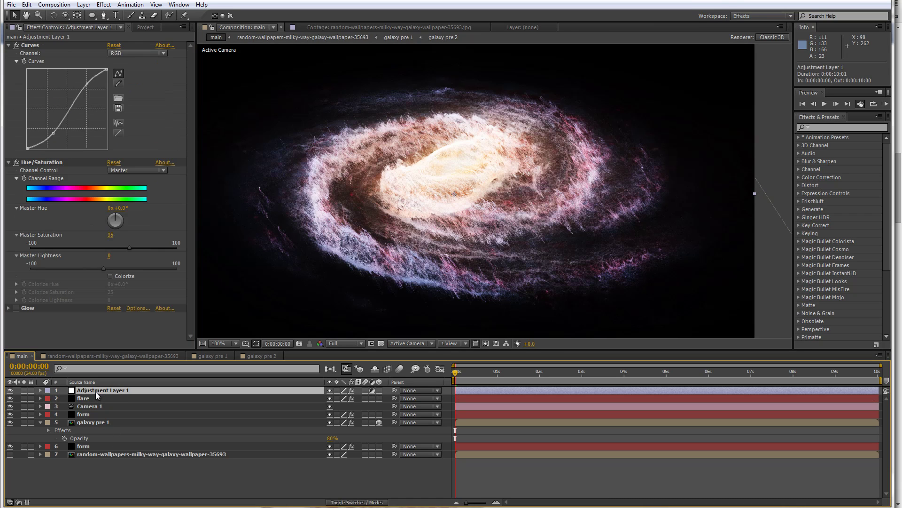
left_click(16, 308)
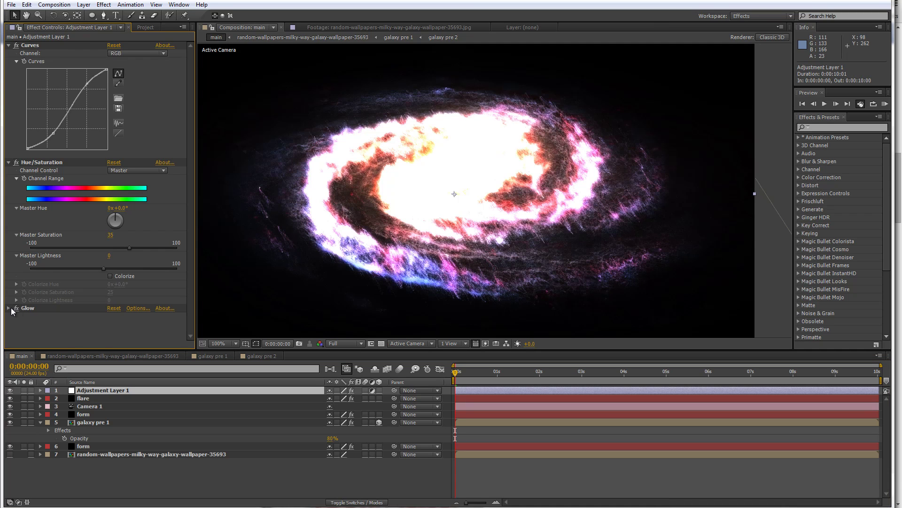
left_click(9, 308)
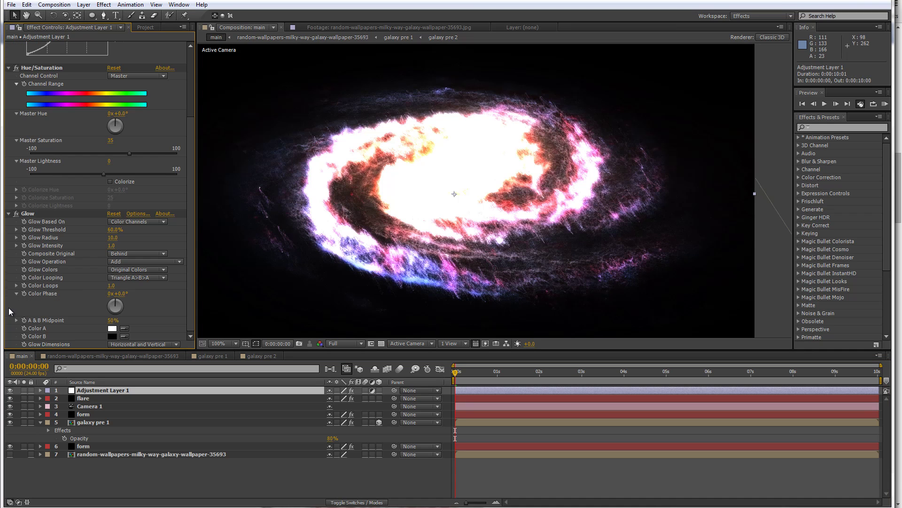
Change the project's color depth to 16 bits per channel
left_click(321, 342)
left_click(376, 461)
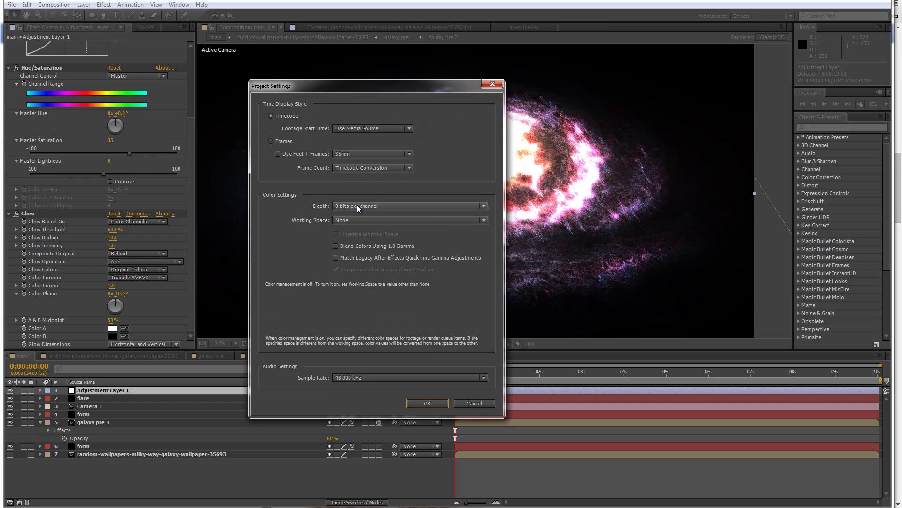
left_click(357, 205)
left_click(361, 226)
left_click(427, 402)
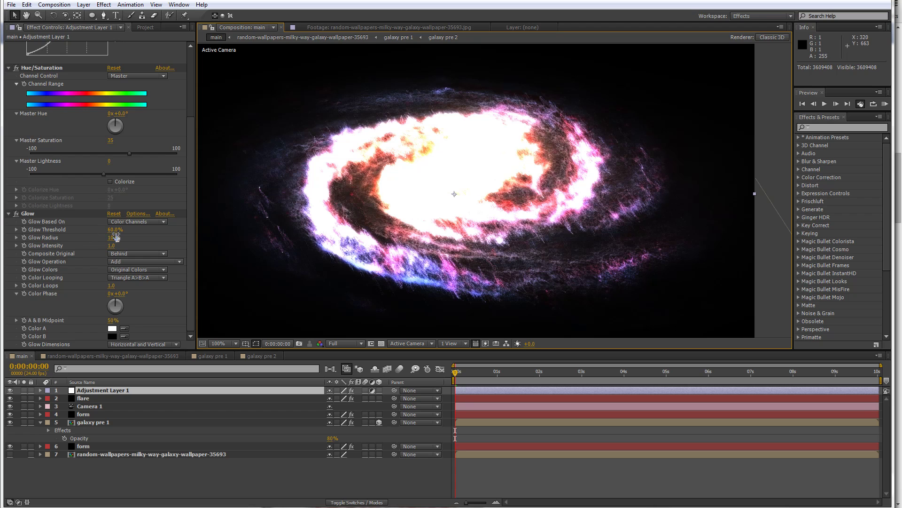
Adjust the Glow to a 2.4% threshold, radius 16 and intensity 0.1, and switch the effect off
left_click_drag(112, 229, 72, 252)
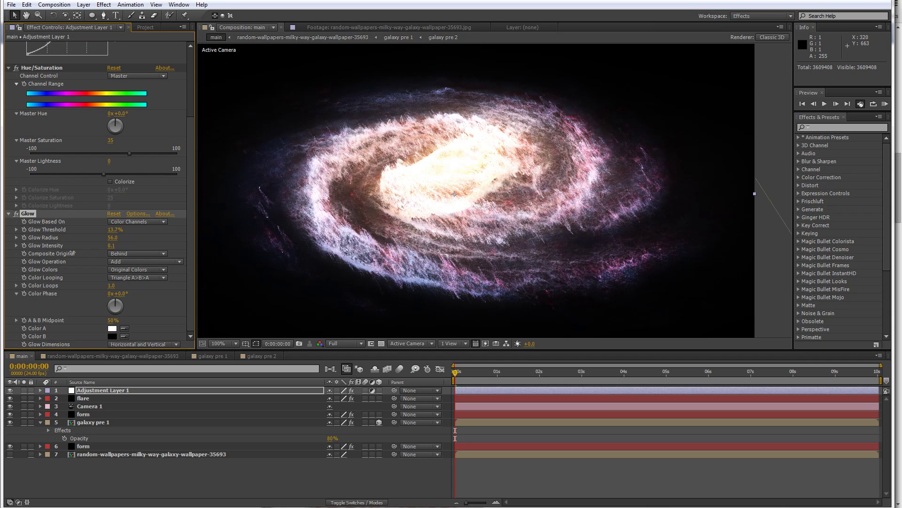
left_click_drag(72, 253, 71, 253)
left_click_drag(113, 229, 98, 243)
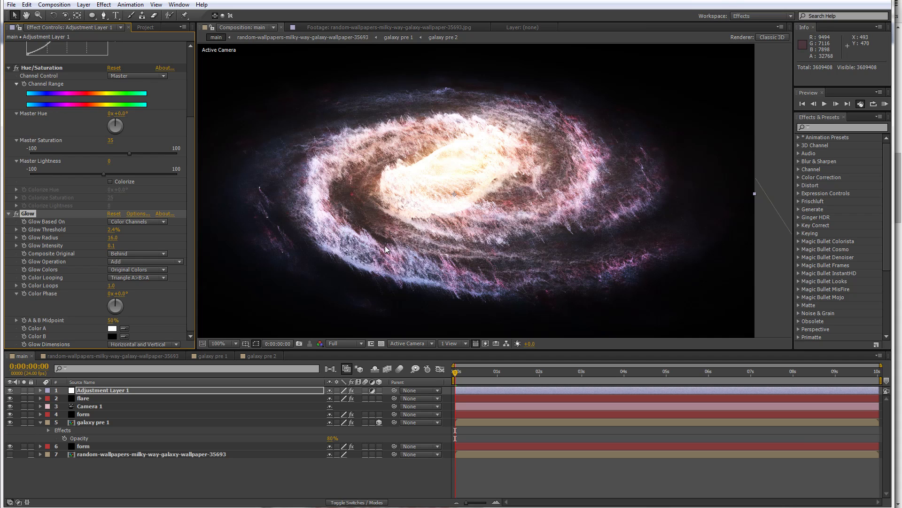
left_click(15, 215)
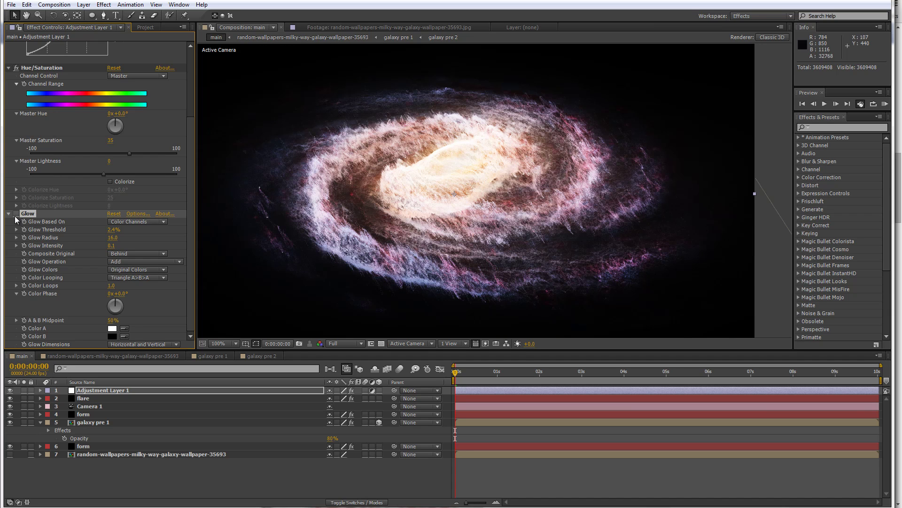
Duplicate the form layer above galaxy pre 1 and solo the copy
left_click(85, 414)
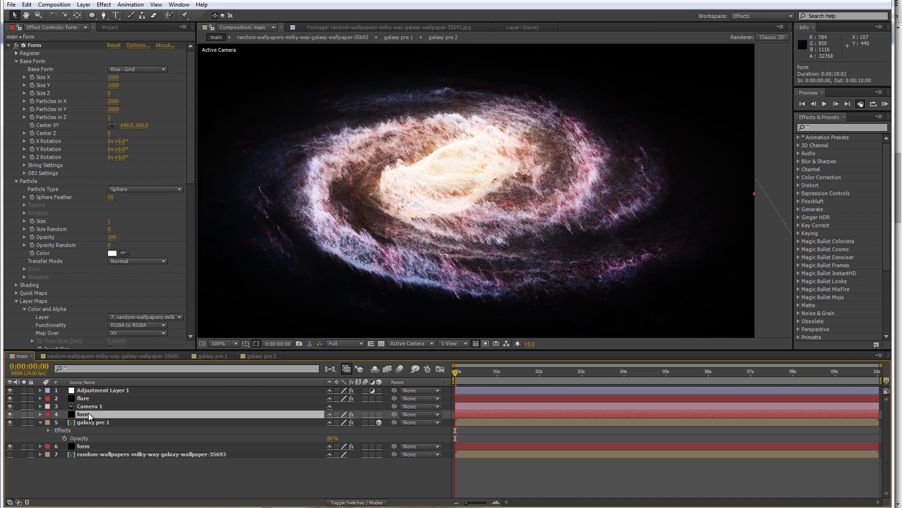
key("ctrl+d")
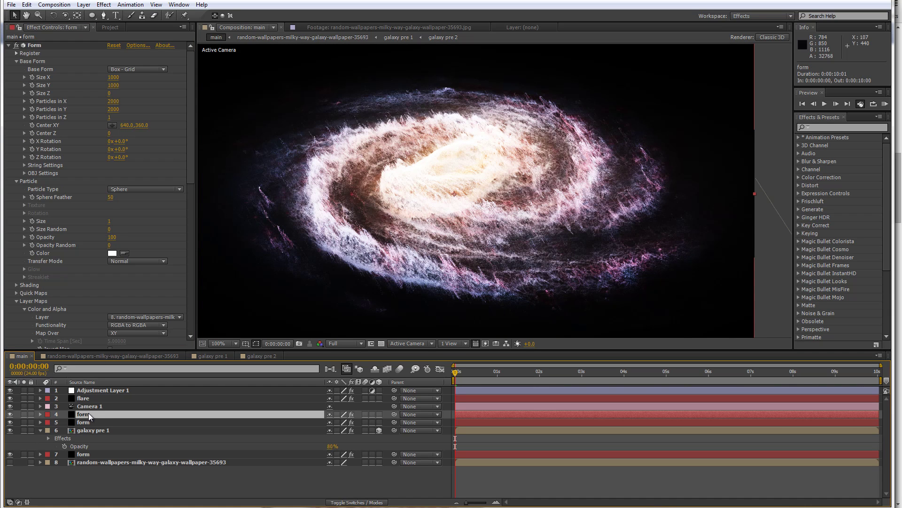
left_click(23, 414)
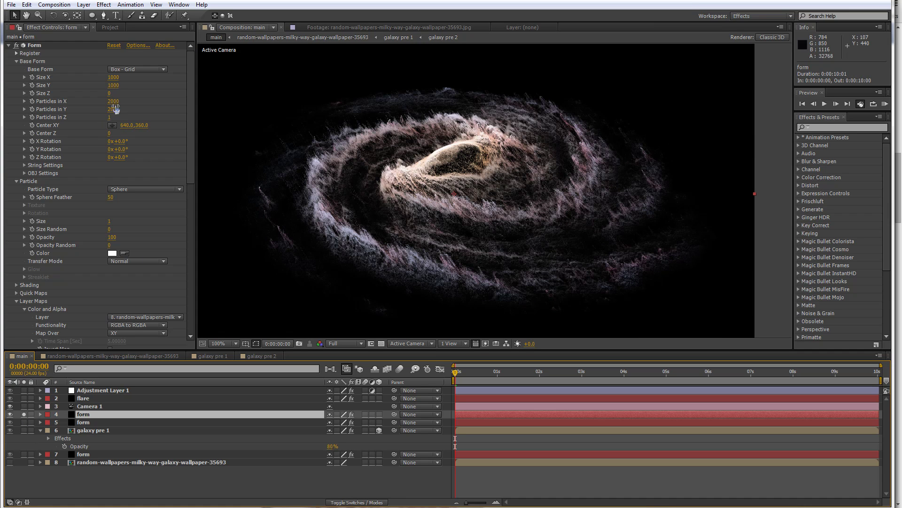
Set the duplicated form's Particles in X and Y to 500 each and its particle size to 2
left_click(114, 104)
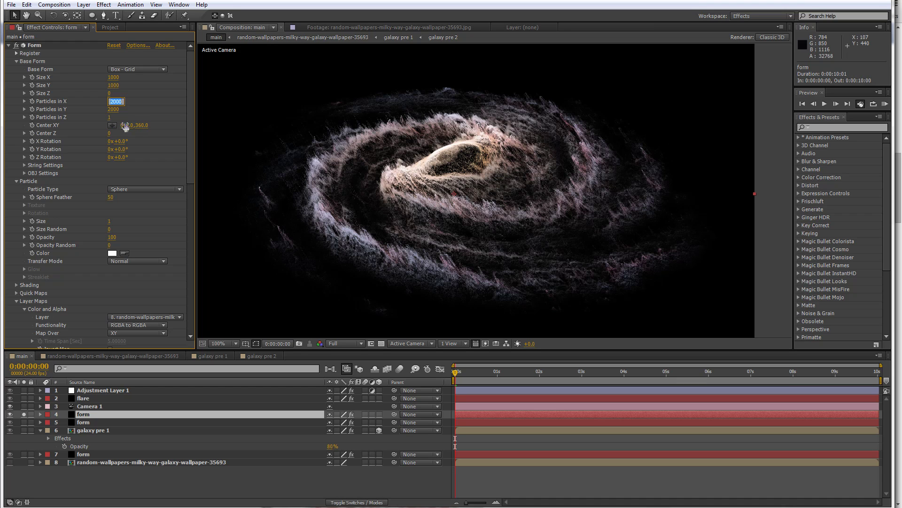
left_click(117, 109)
type("500")
key("Return")
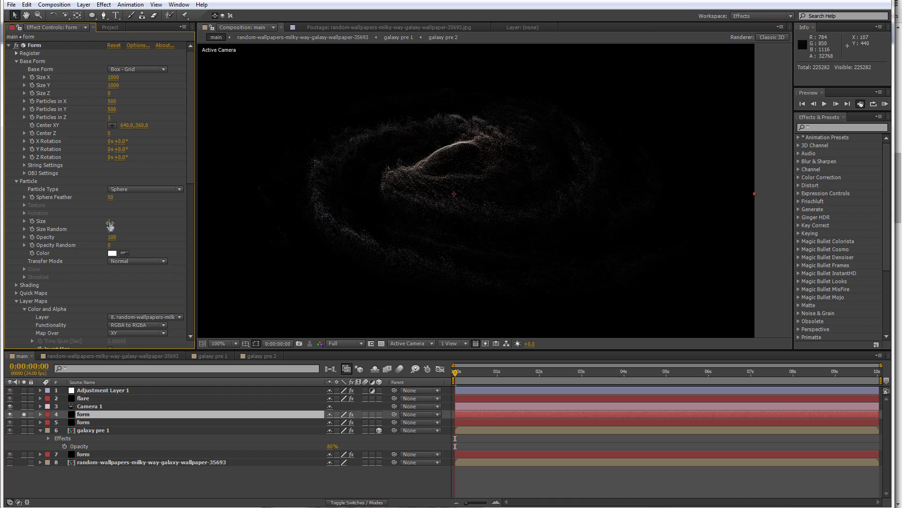
left_click_drag(109, 221, 150, 218)
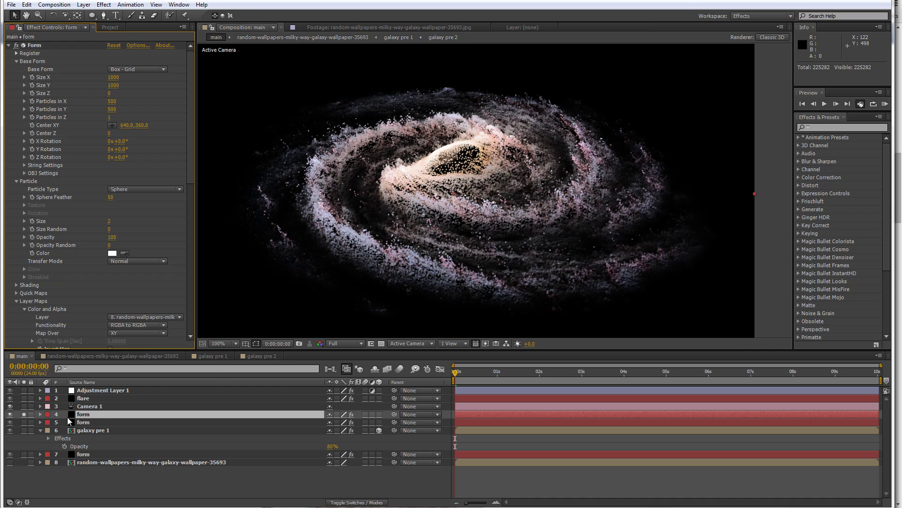
Apply Fast Blur to the duplicated form layer with a blurriness of 50
right_click(93, 413)
mouse_move(136, 196)
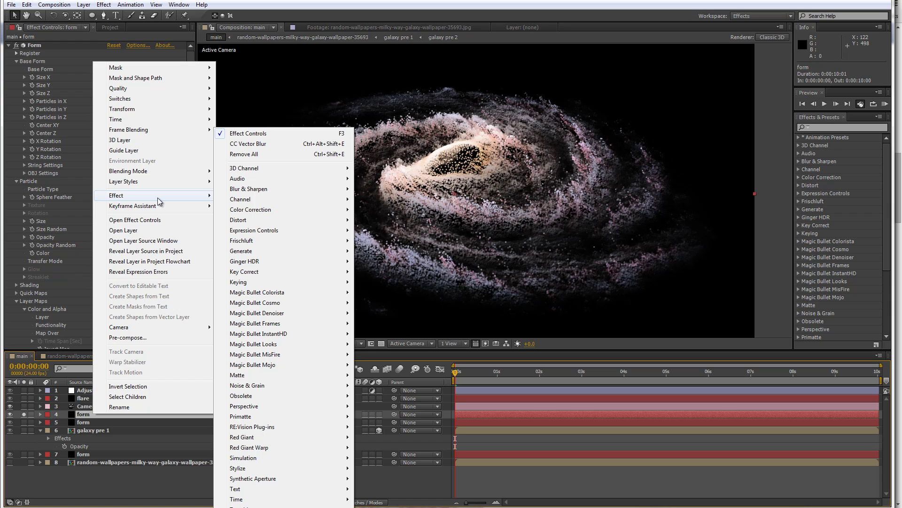
mouse_move(286, 189)
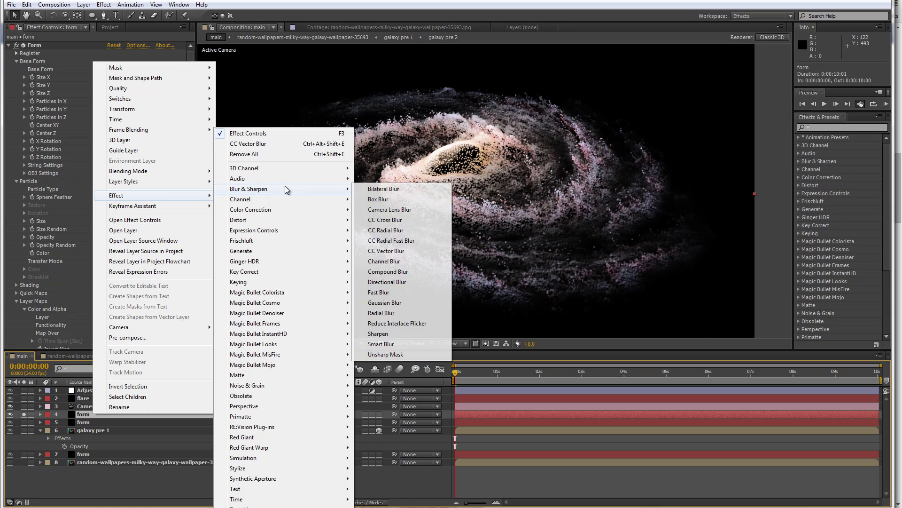
left_click(393, 292)
left_click(113, 328)
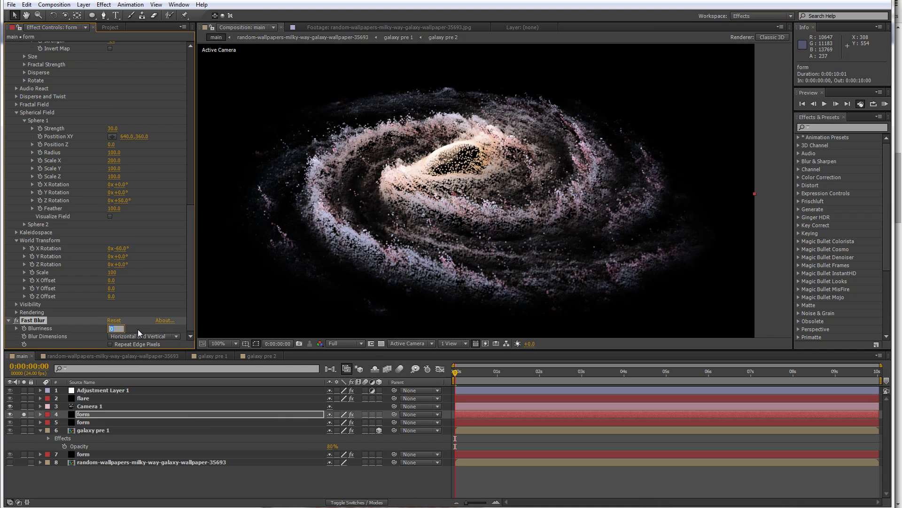
type("50")
key("Return")
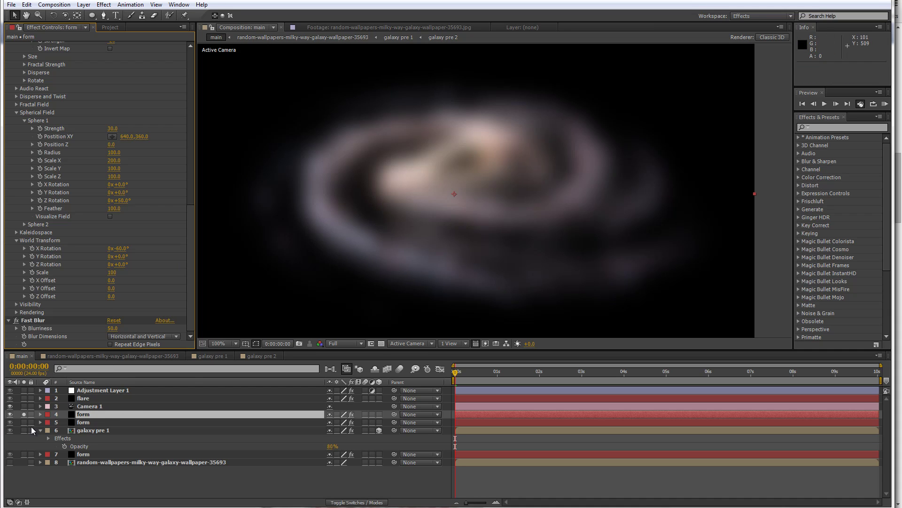
Take the blurred form copy out of solo and set its blending mode to Screen
left_click(25, 416)
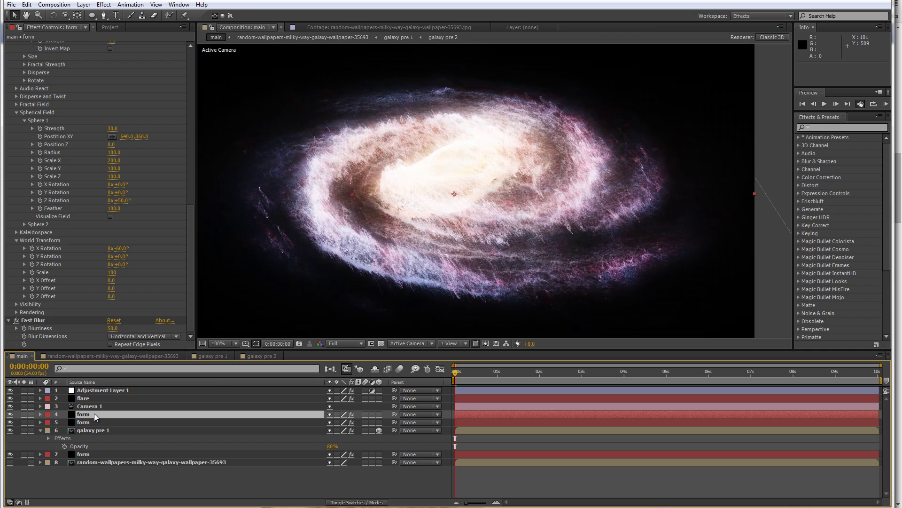
right_click(94, 413)
mouse_move(156, 173)
left_click(240, 252)
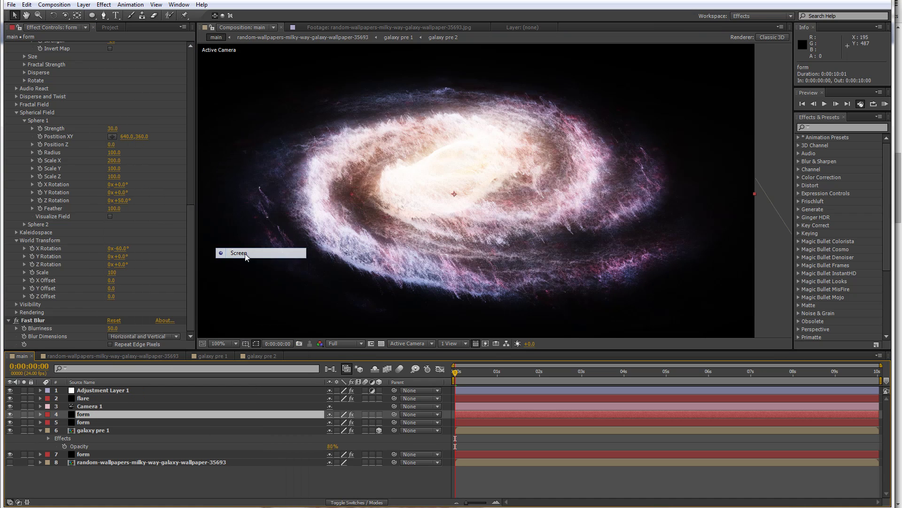
Set the blurred form copy's opacity to 50%
key("t")
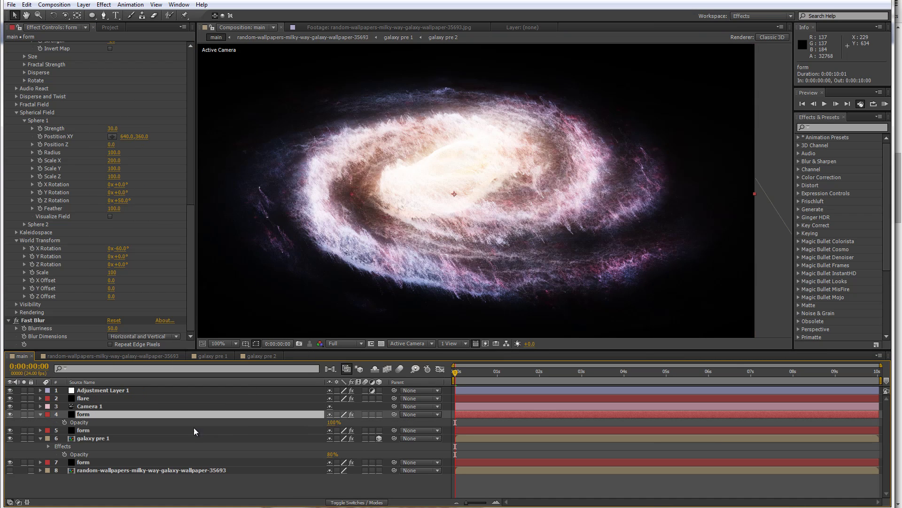
left_click(334, 422)
type("50")
key("Return")
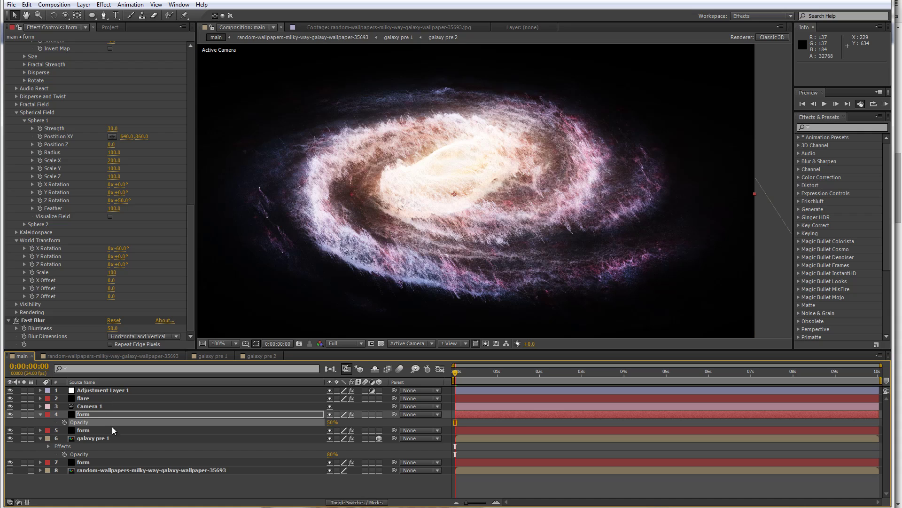
Set the Hue/Saturation master saturation on Adjustment Layer 1 to 50
left_click(102, 390)
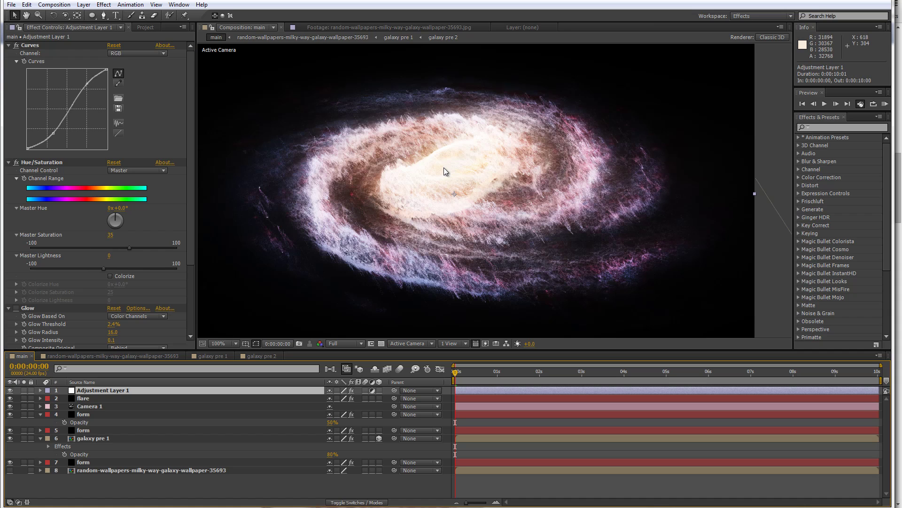
left_click(110, 234)
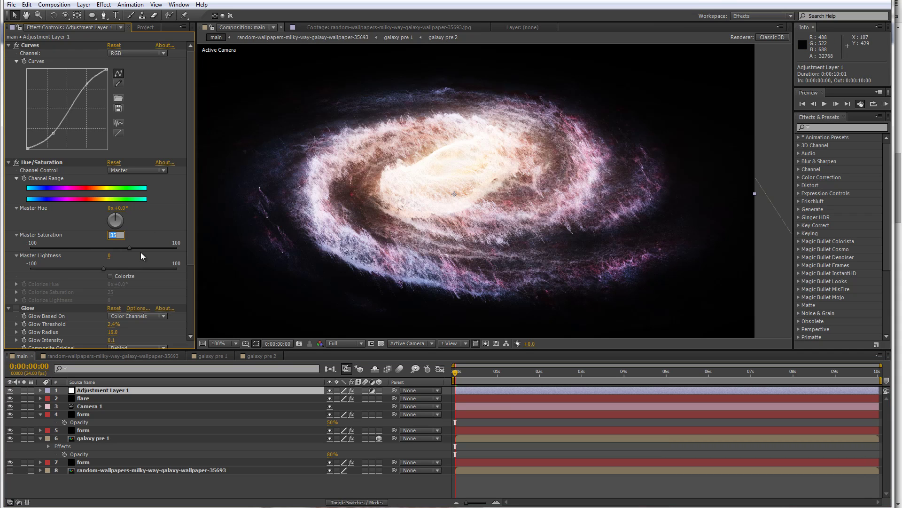
type("50")
key("Return")
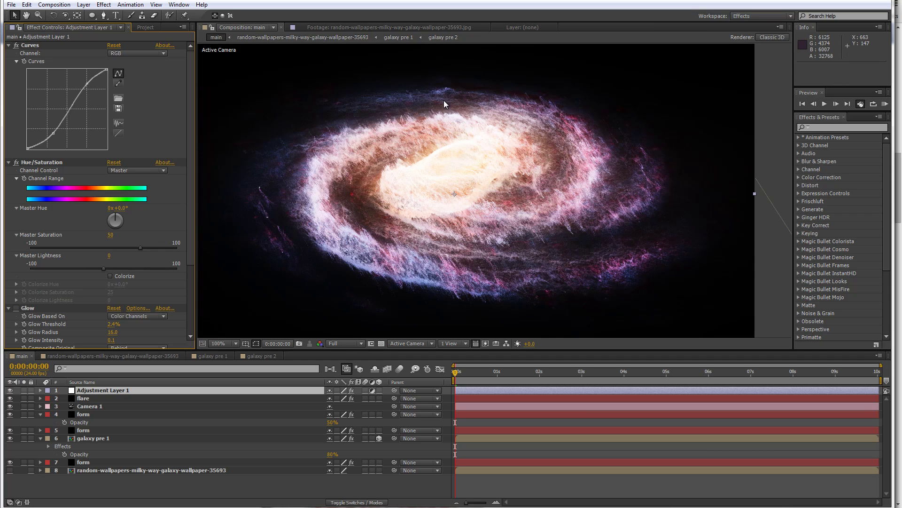
Solo the galaxy pre 1 layer
left_click(106, 489)
left_click(100, 404)
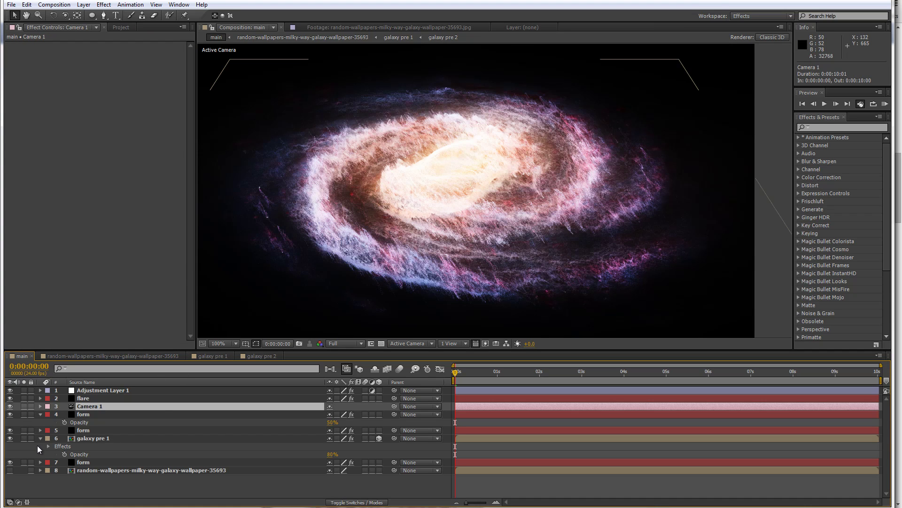
left_click(88, 440)
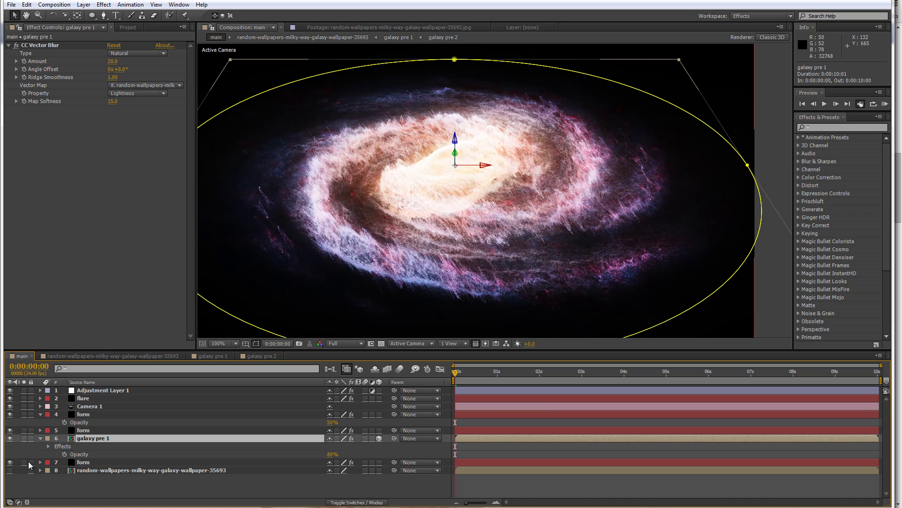
left_click(24, 438)
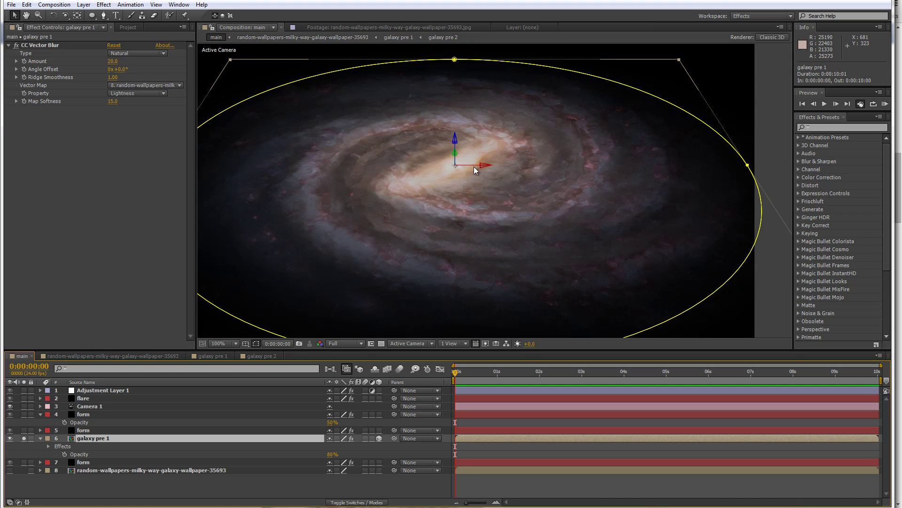
Move Camera 1 closer to the galaxy and shift its framing, and take the galaxy pre 1 layer out of solo
left_click(99, 408)
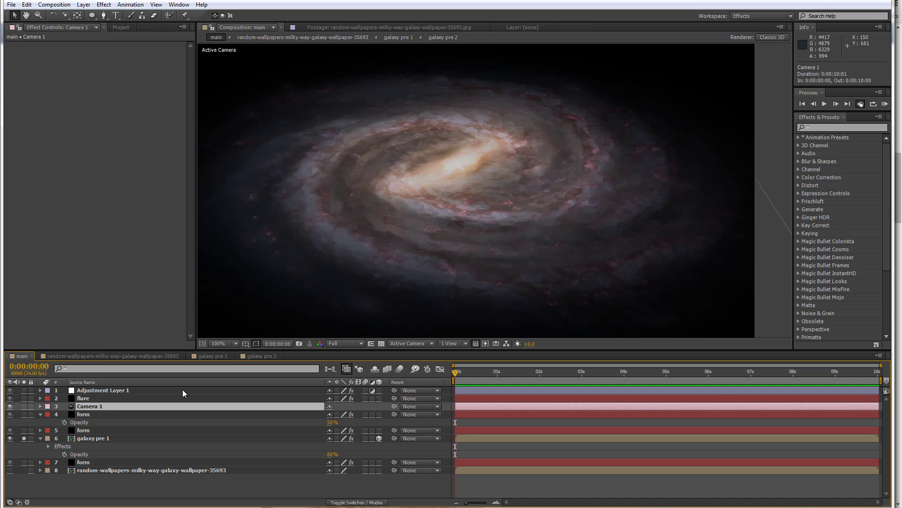
key("c")
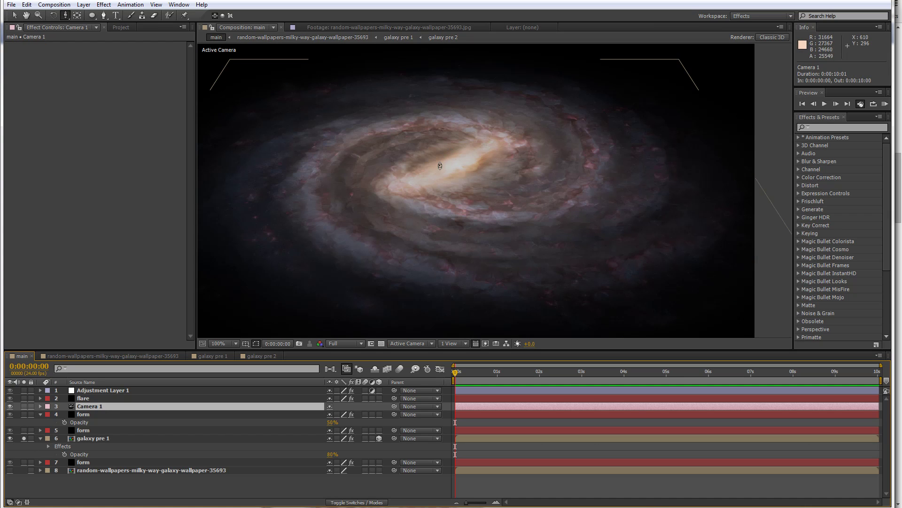
left_click_drag(439, 170, 442, 106)
key("c")
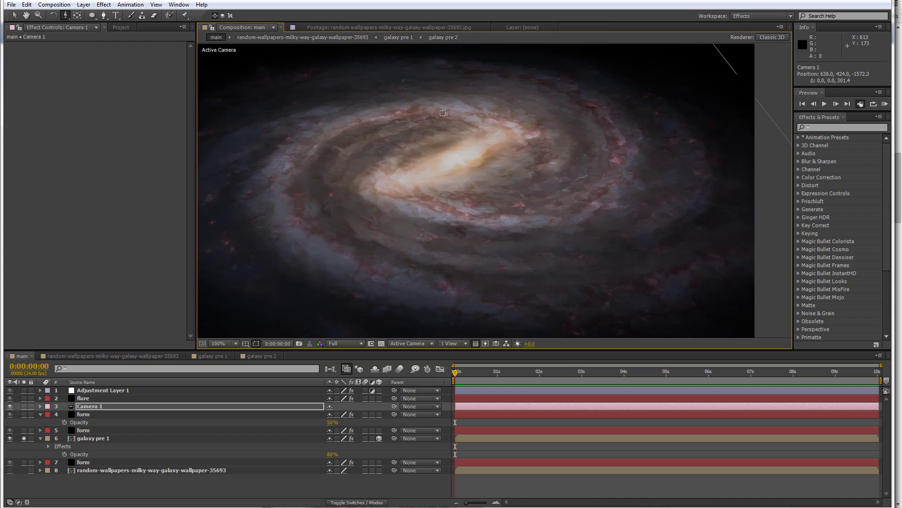
left_click_drag(453, 151, 462, 131)
key("c")
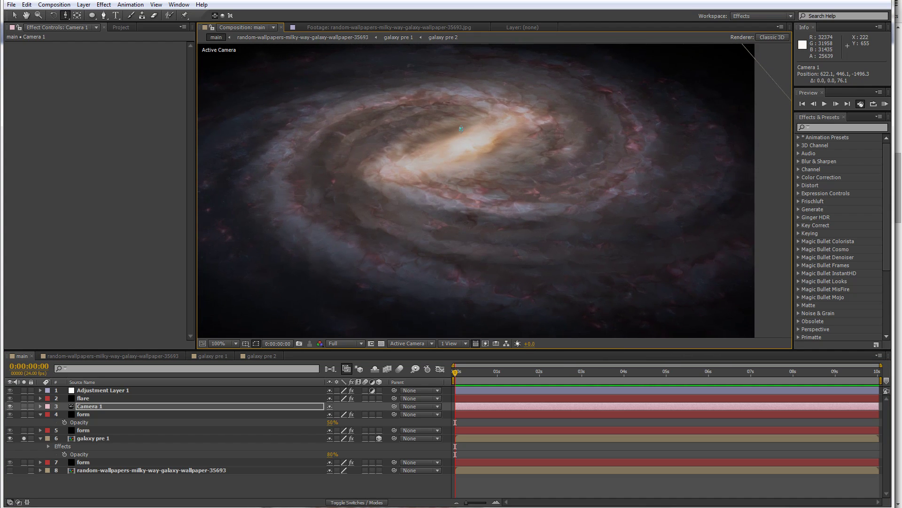
left_click(24, 439)
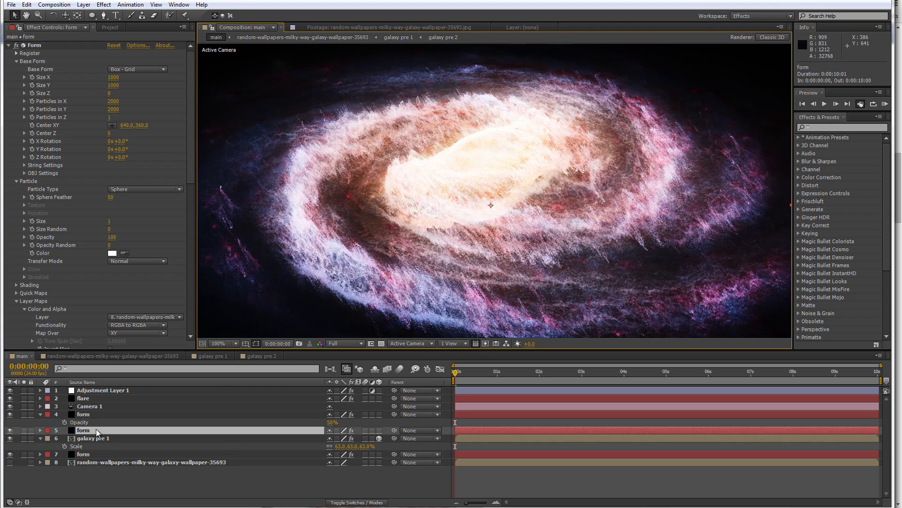
Set the blending mode of both form layers above galaxy pre 1 to Normal
left_click(41, 414)
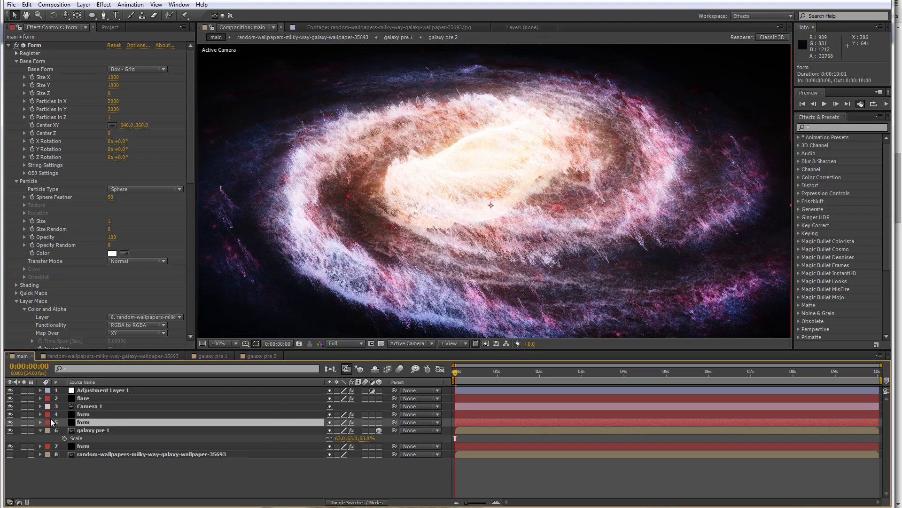
right_click(83, 420)
mouse_move(127, 181)
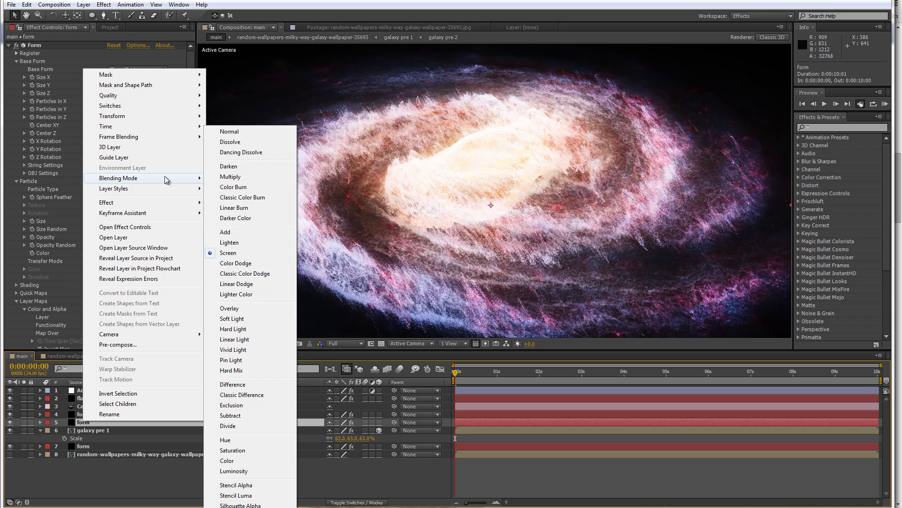
left_click(236, 133)
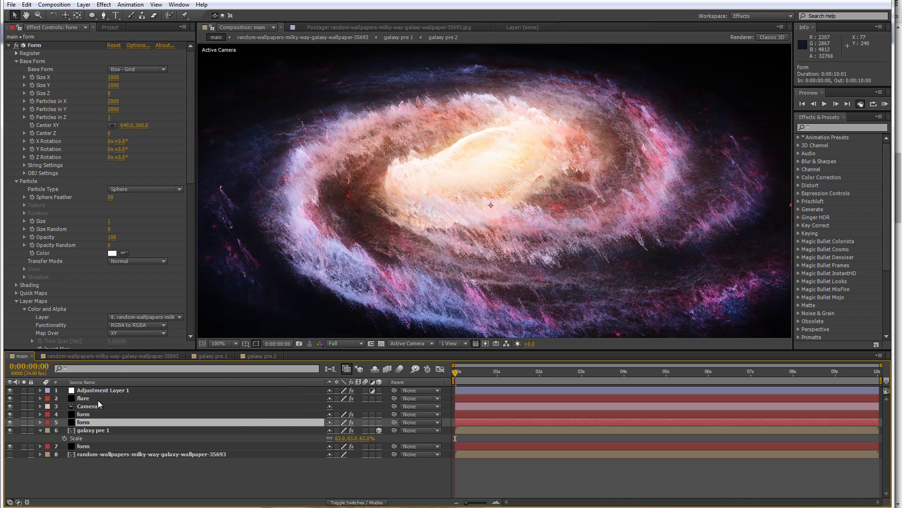
right_click(97, 416)
mouse_move(121, 176)
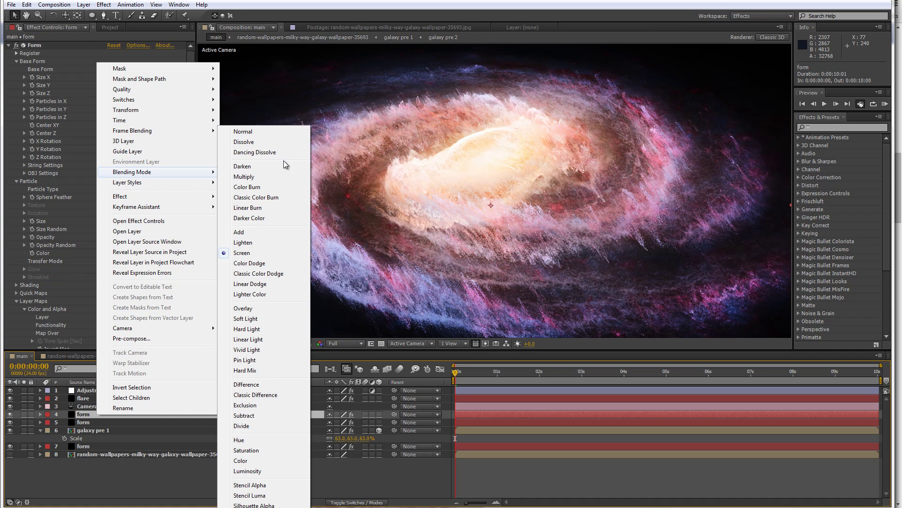
left_click(261, 130)
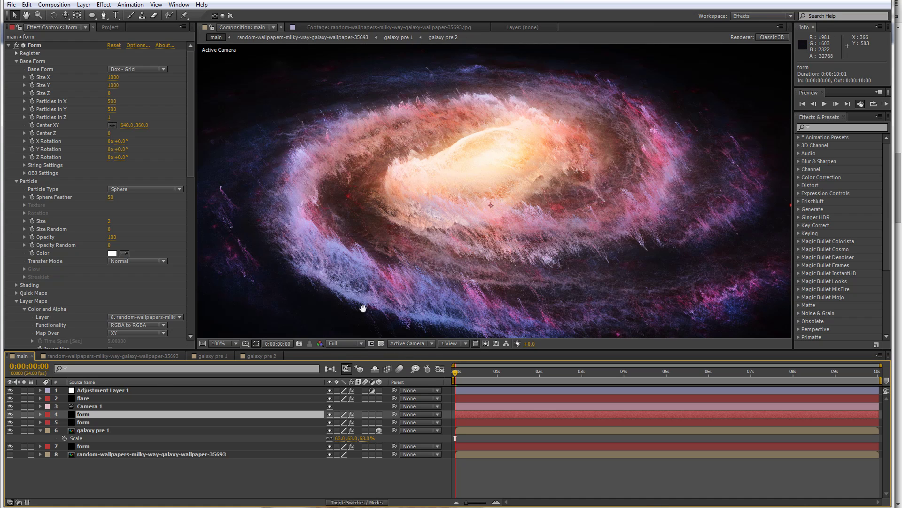
Set the Hue/Saturation master saturation on Adjustment Layer 1 to 30
mouse_move(363, 306)
left_mouse_down()
mouse_move(368, 298)
mouse_move(364, 317)
left_mouse_up()
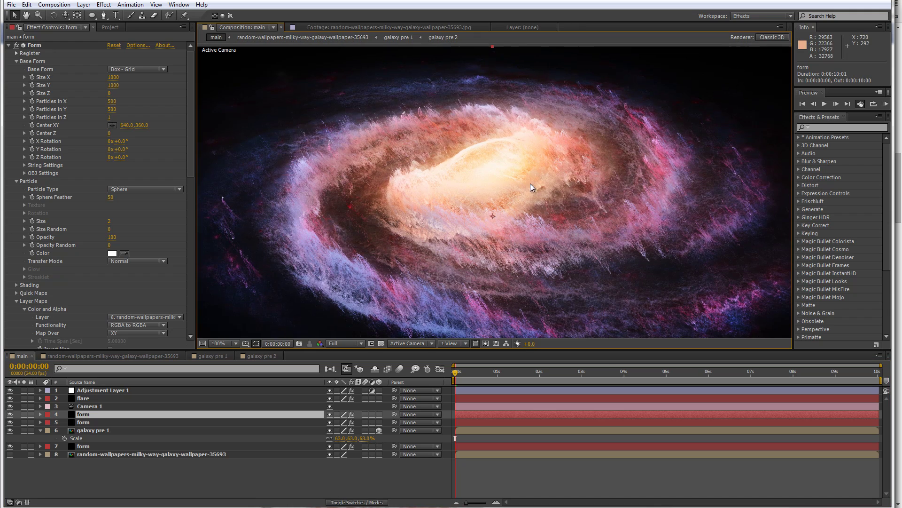
left_click(116, 391)
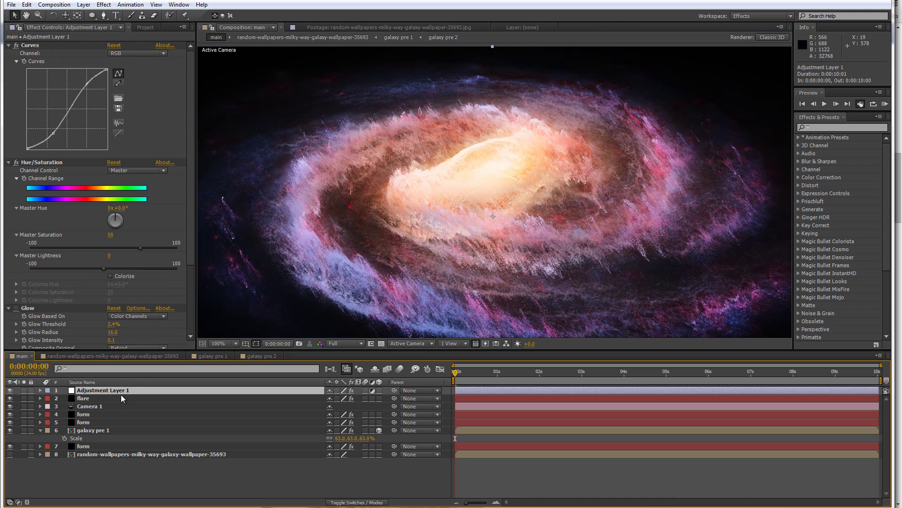
left_click(111, 235)
type("3")
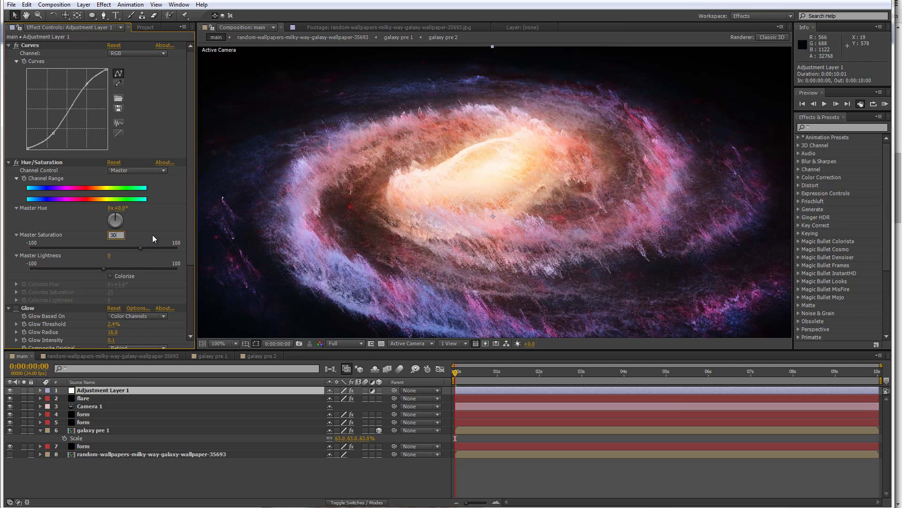
type("0")
key("Return")
Add another instance of the galaxy pre 1 composition to main as the lowest layer in the stack
mouse_move(417, 237)
left_mouse_down()
mouse_move(453, 205)
mouse_move(405, 213)
mouse_move(404, 225)
left_mouse_up()
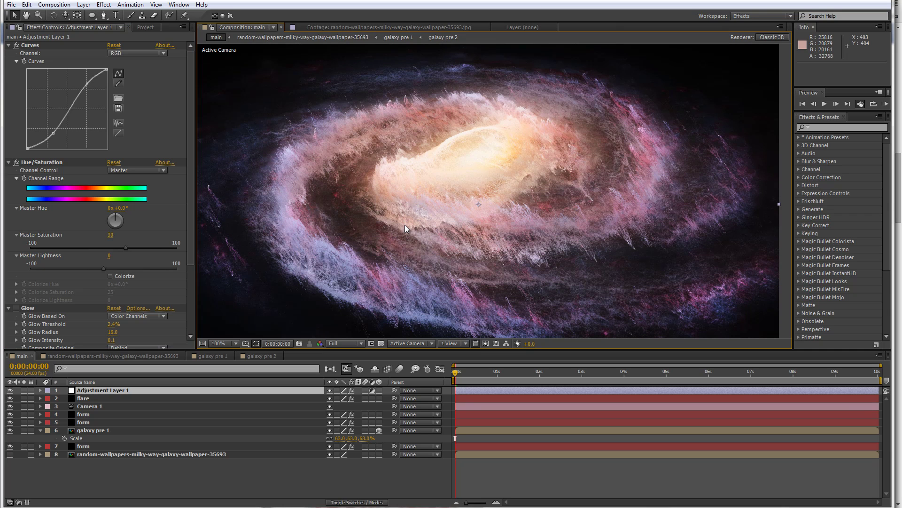
key("comma")
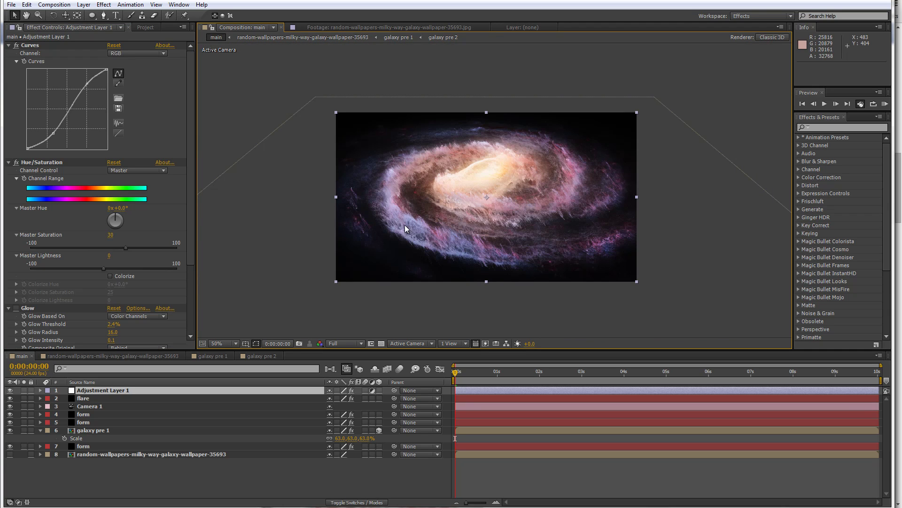
key("period")
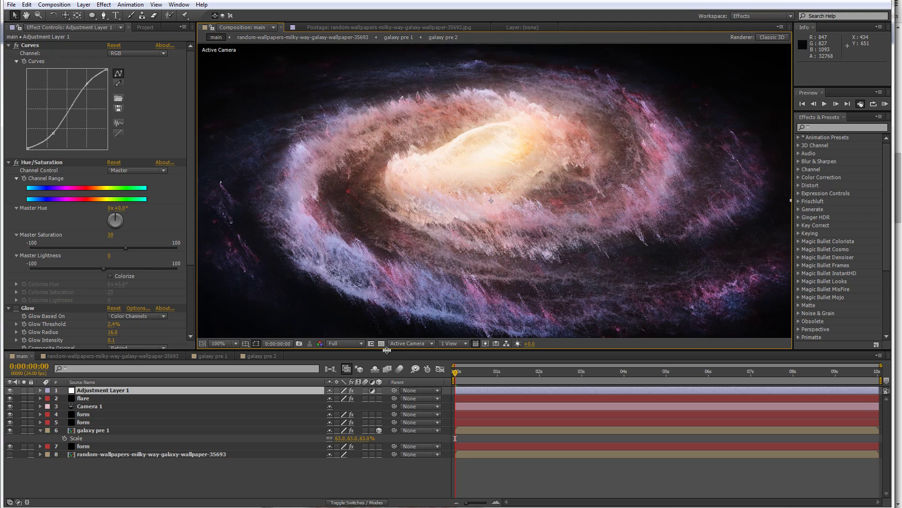
mouse_move(386, 351)
left_mouse_down()
mouse_move(381, 380)
mouse_move(382, 351)
left_mouse_up()
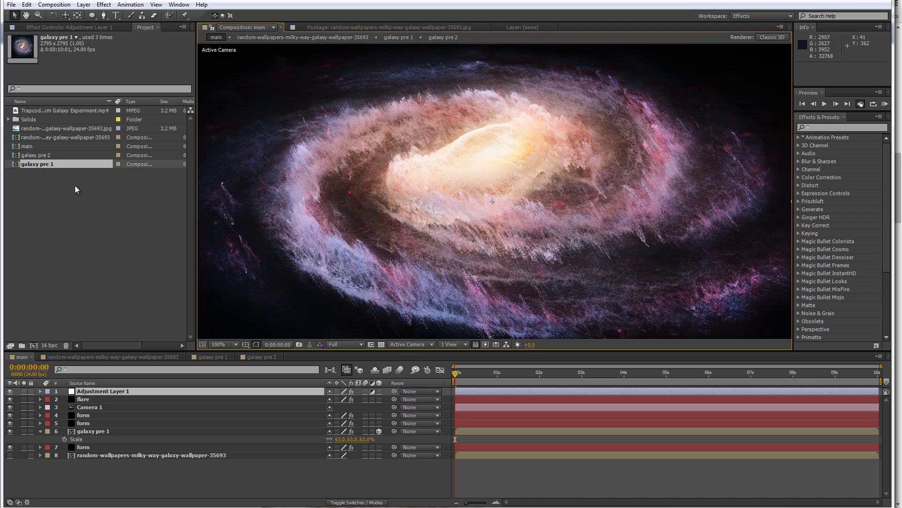
left_click_drag(43, 171, 91, 477)
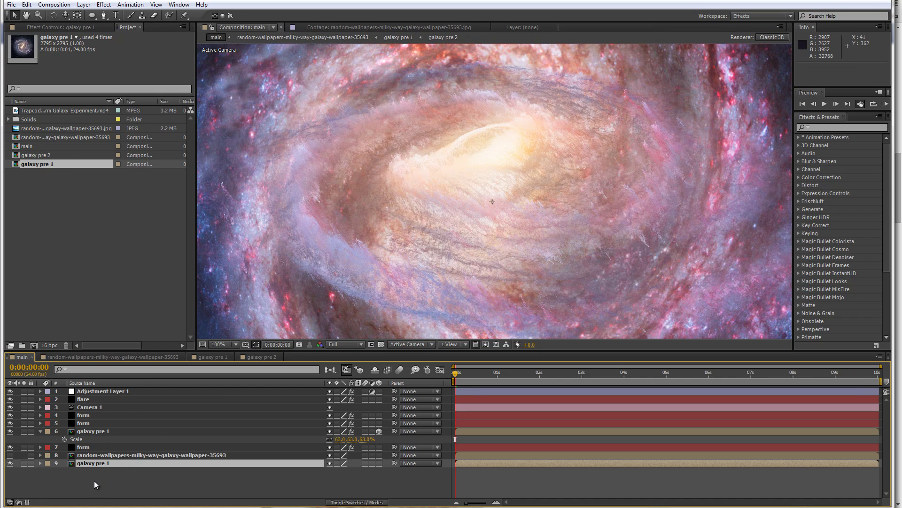
Apply Fast Blur to the lowest galaxy pre 1 layer, solo the layer and set the blurriness to 126
right_click(119, 467)
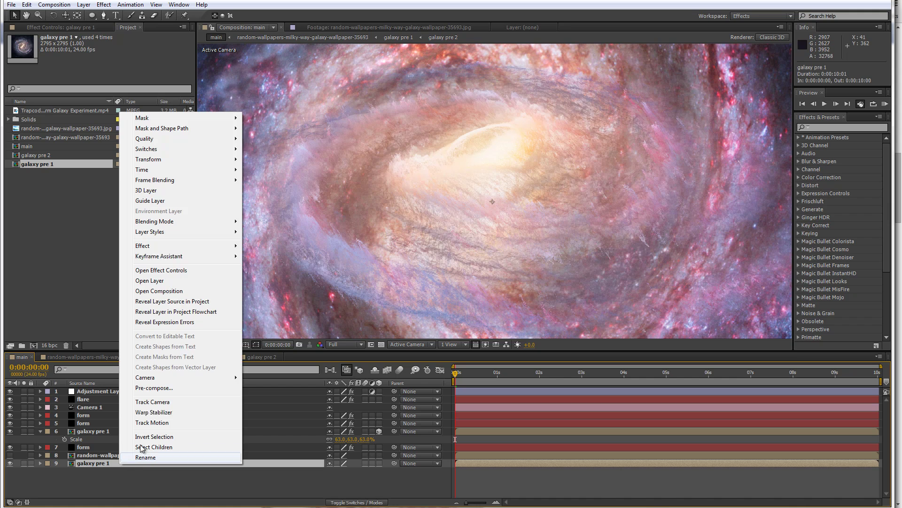
mouse_move(148, 249)
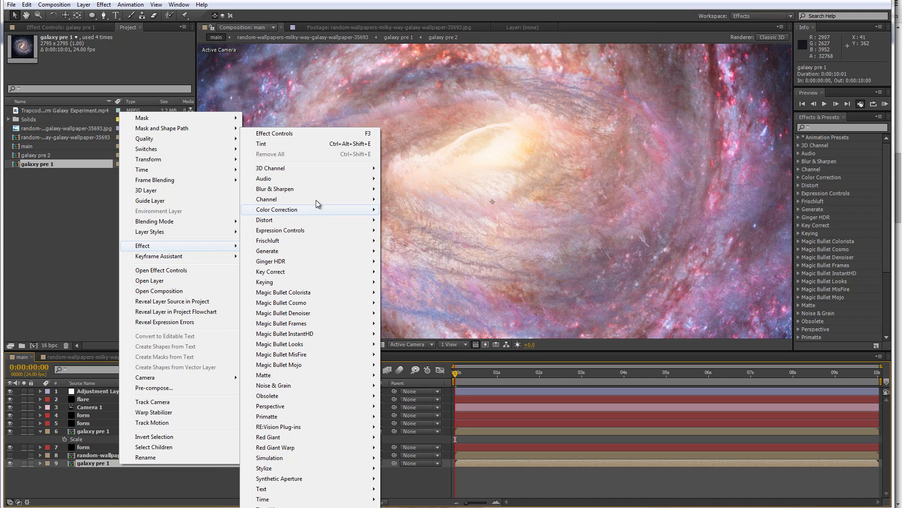
mouse_move(313, 193)
left_click(416, 293)
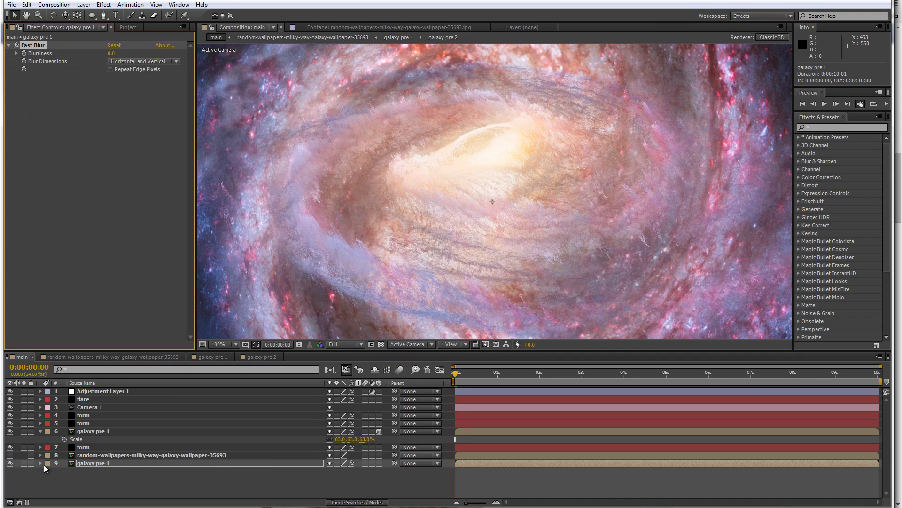
left_click_drag(111, 54, 177, 66)
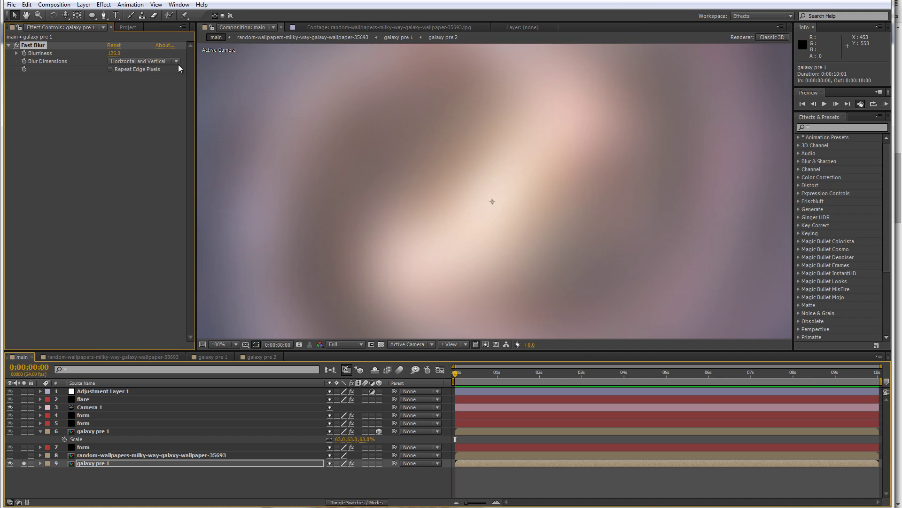
Set the opacity of the blurred galaxy pre 1 background layer to 10% and take it out of solo
key("comma")
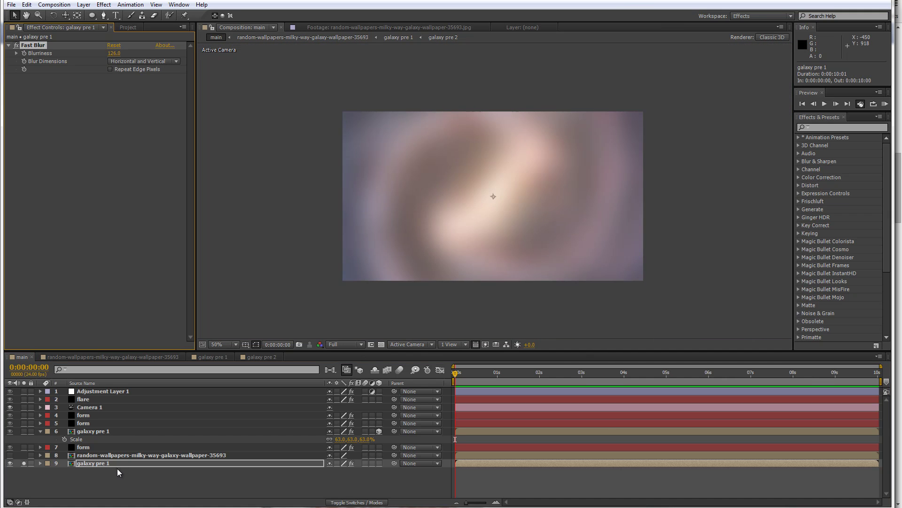
key("t")
left_click(334, 473)
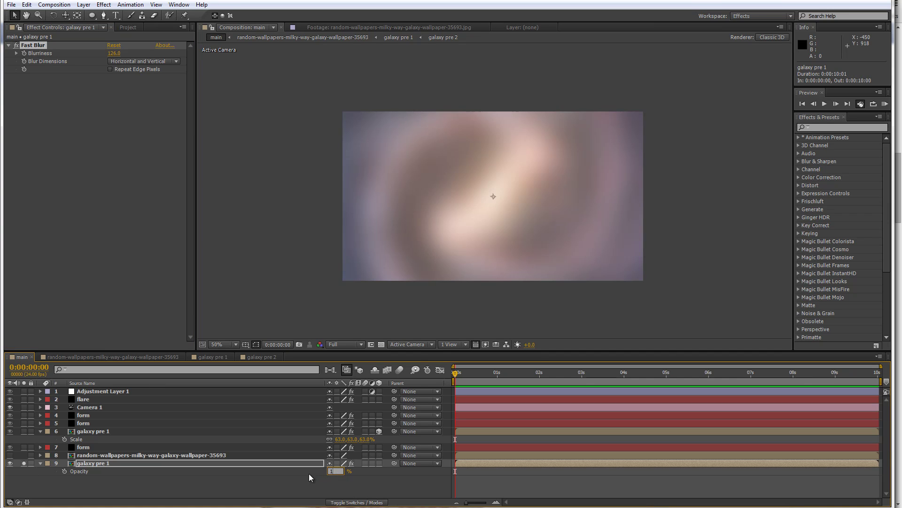
type("10")
left_click(188, 484)
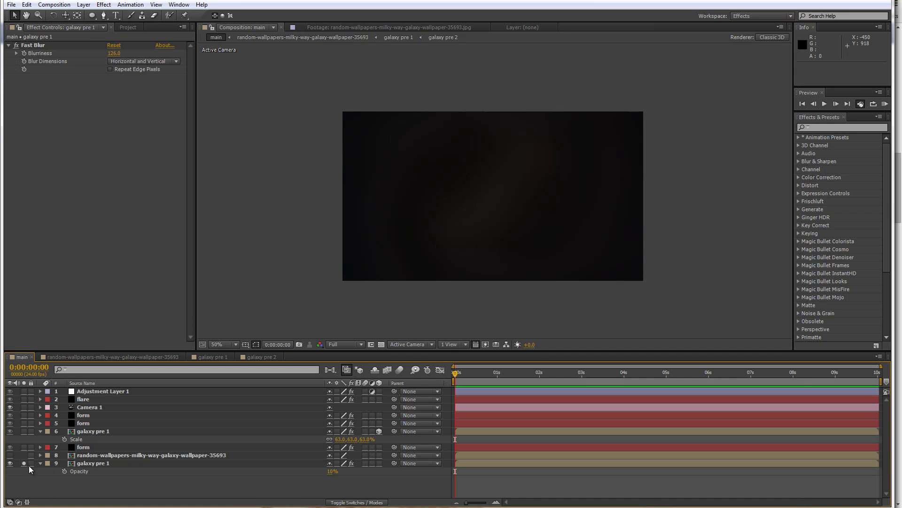
left_click(24, 464)
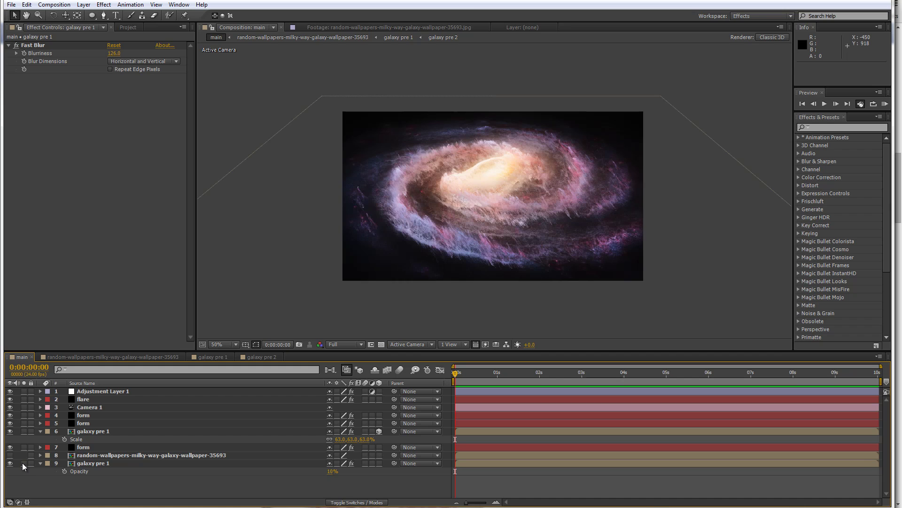
left_click(11, 463)
left_click(11, 464)
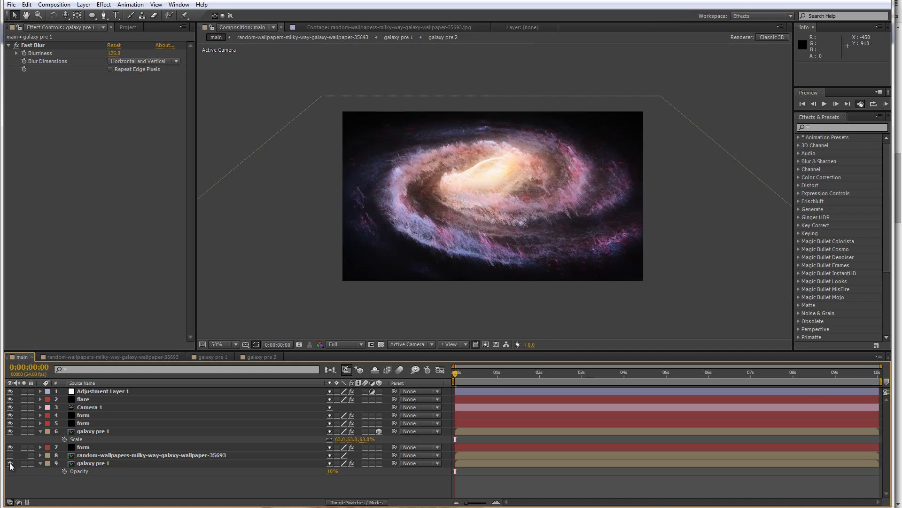
Set the opacity of the blurred galaxy pre 1 background layer to 20%
left_click(332, 471)
type("20")
key("Return")
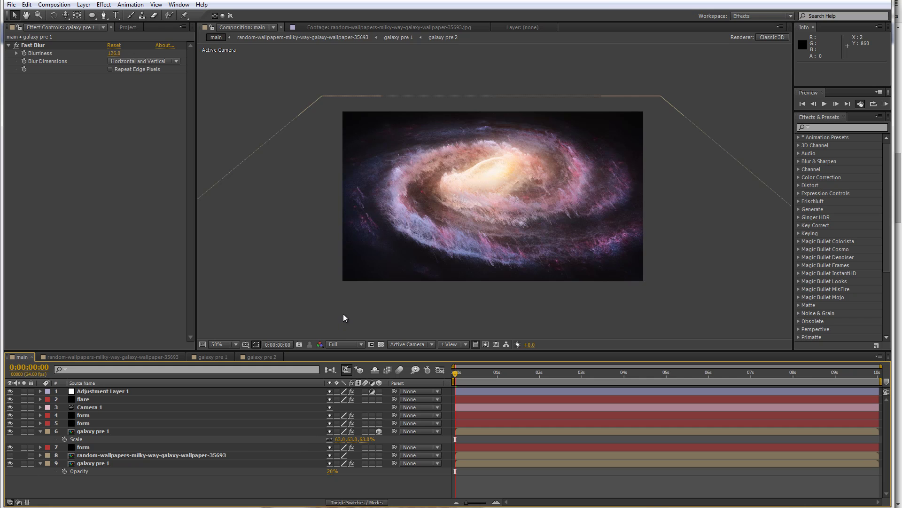
scroll(344, 314, "up", 1)
left_click_drag(329, 311, 333, 284)
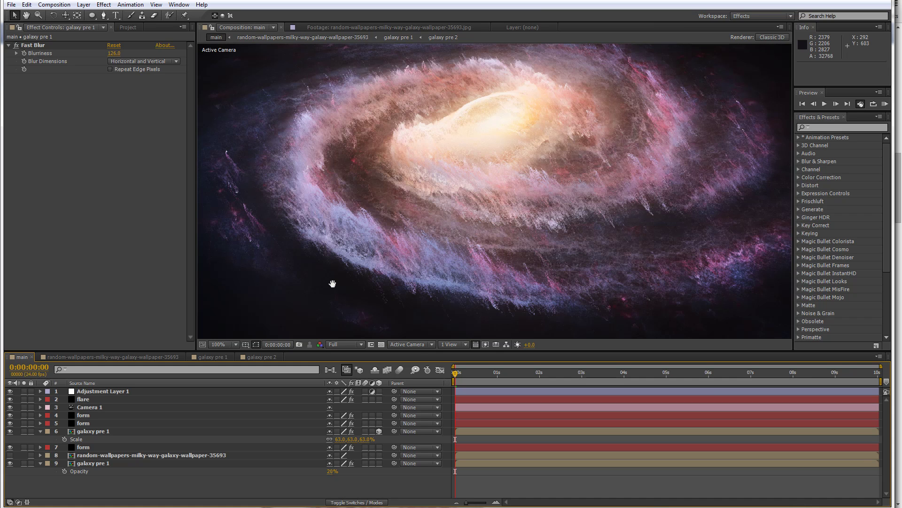
left_click_drag(333, 283, 349, 283)
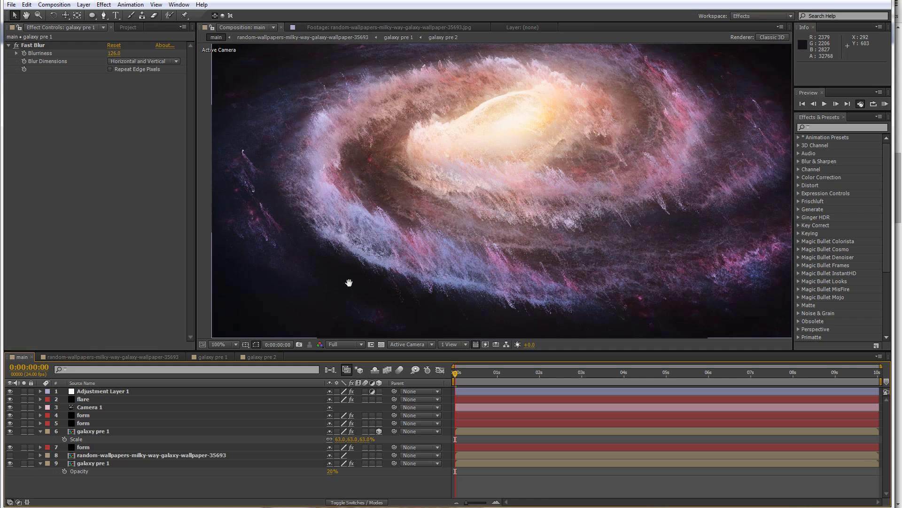
left_click_drag(349, 282, 340, 288)
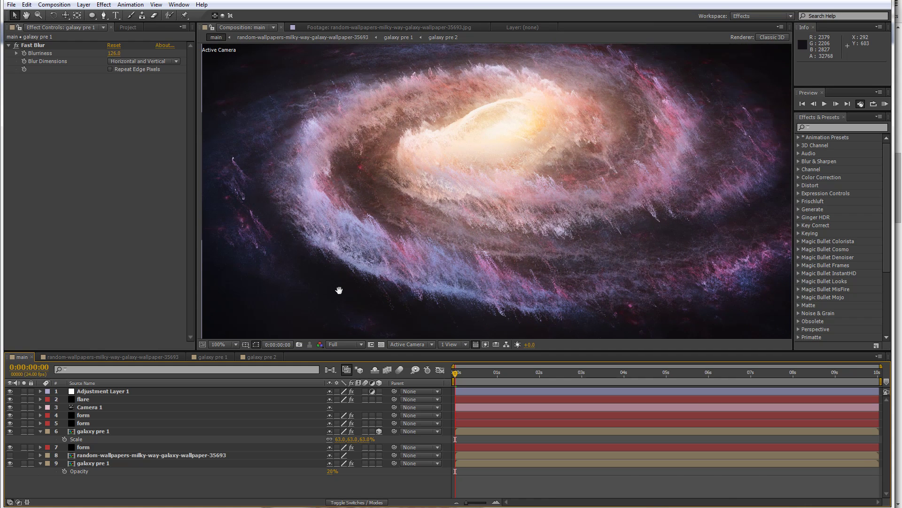
left_click_drag(339, 290, 338, 292)
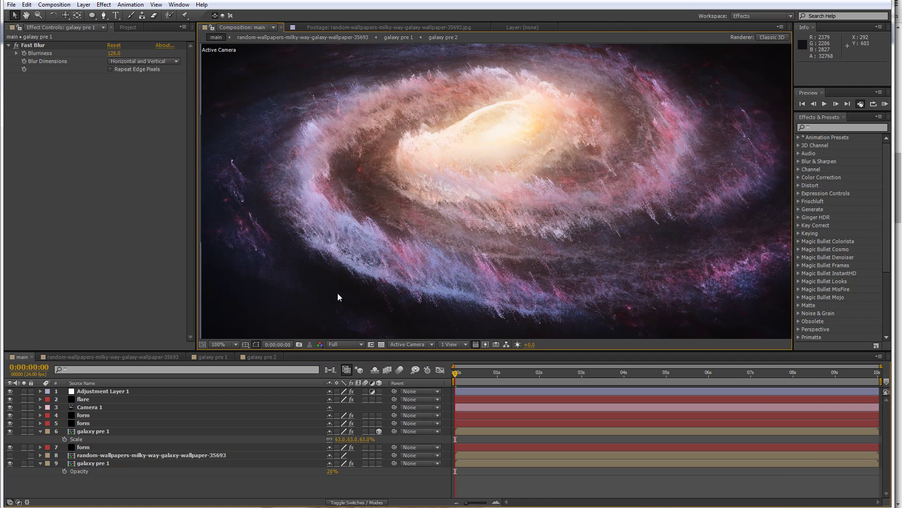
Create a black solid named "stars" at 1280 by 720 px in the main composition
mouse_move(335, 349)
left_mouse_down()
mouse_move(335, 371)
mouse_move(335, 356)
left_mouse_up()
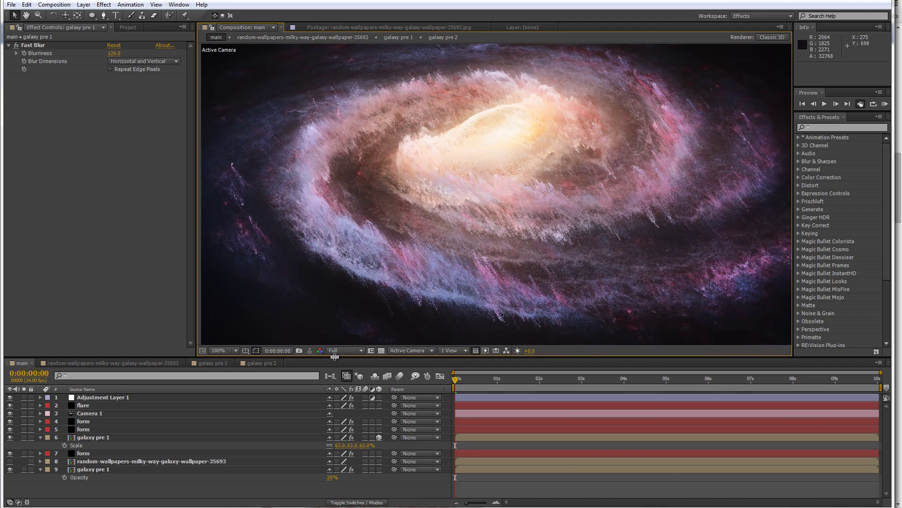
left_click(41, 438)
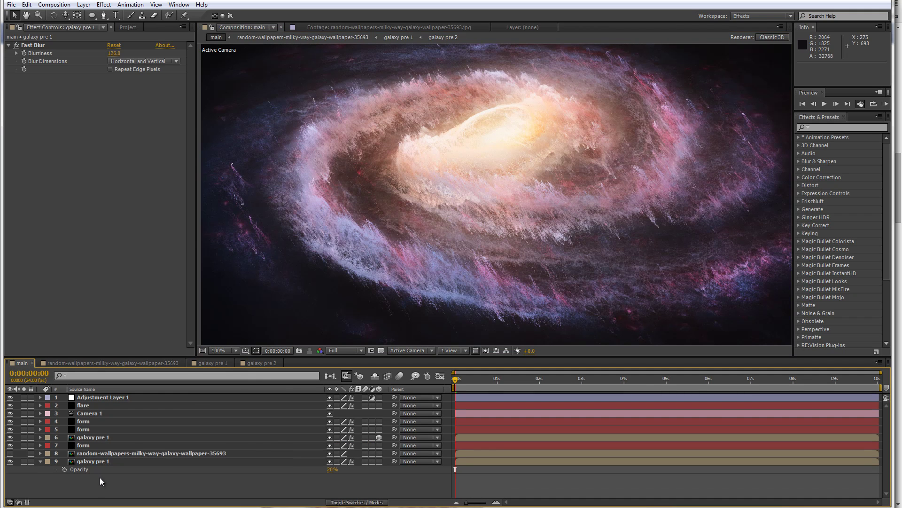
right_click(100, 477)
mouse_move(160, 382)
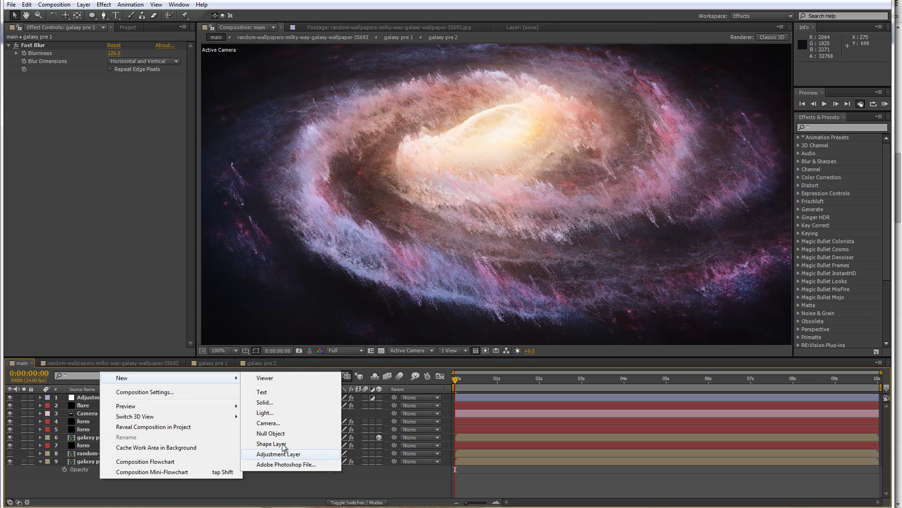
left_click(272, 406)
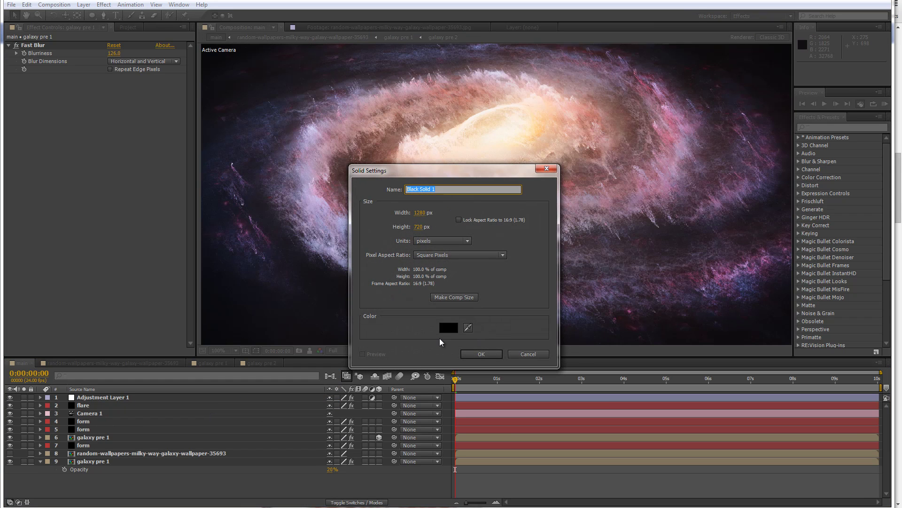
type("stars")
left_click(489, 353)
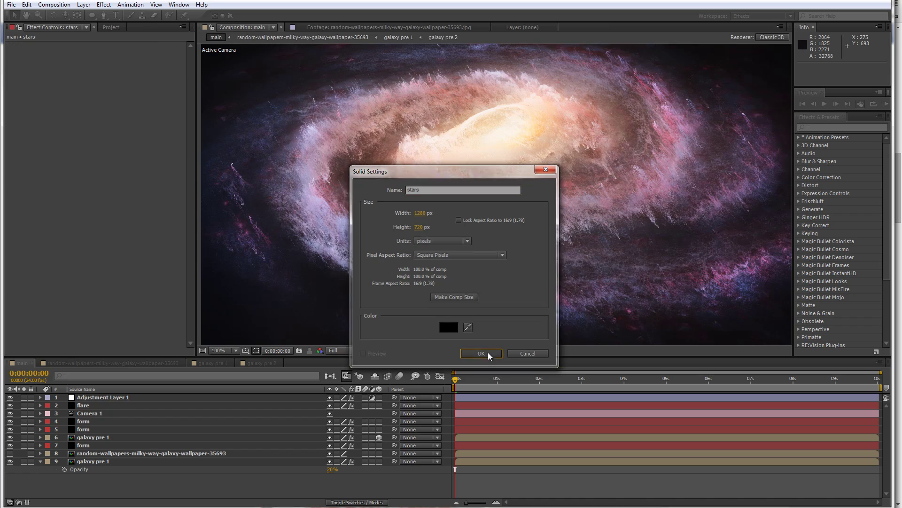
Apply the Trapcode Particular effect to the stars solid
right_click(101, 397)
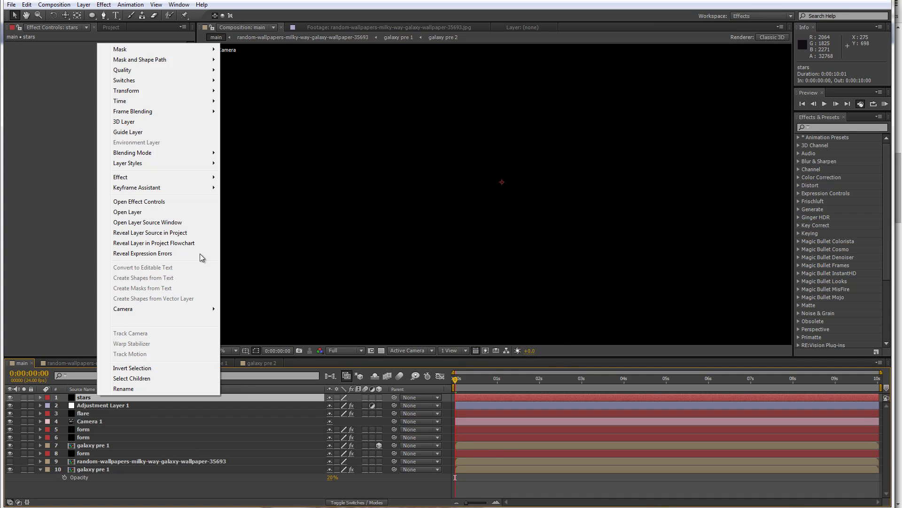
mouse_move(171, 179)
mouse_move(253, 506)
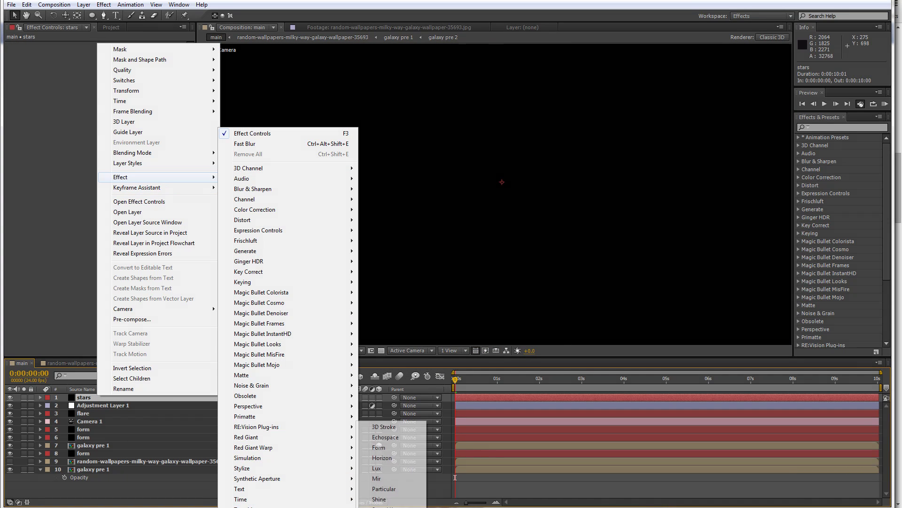
left_click(383, 489)
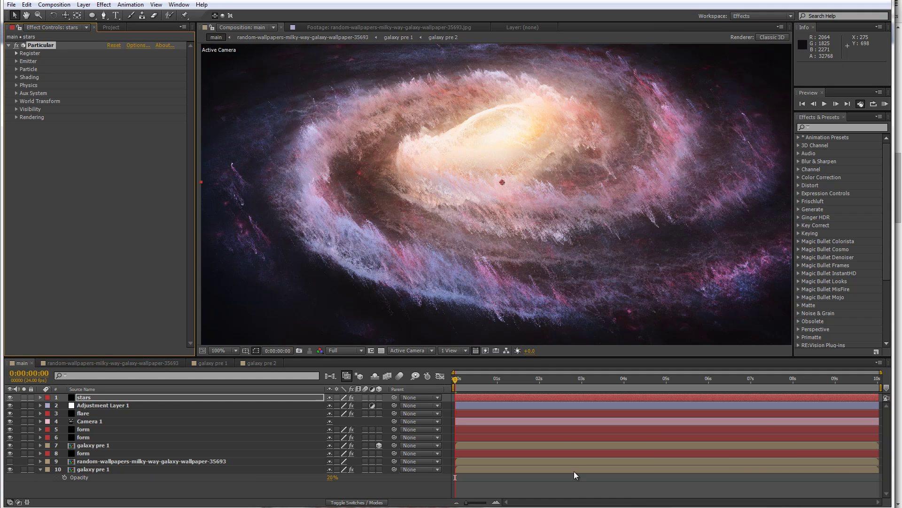
mouse_move(332, 230)
left_mouse_down()
mouse_move(320, 246)
mouse_move(323, 230)
left_mouse_up()
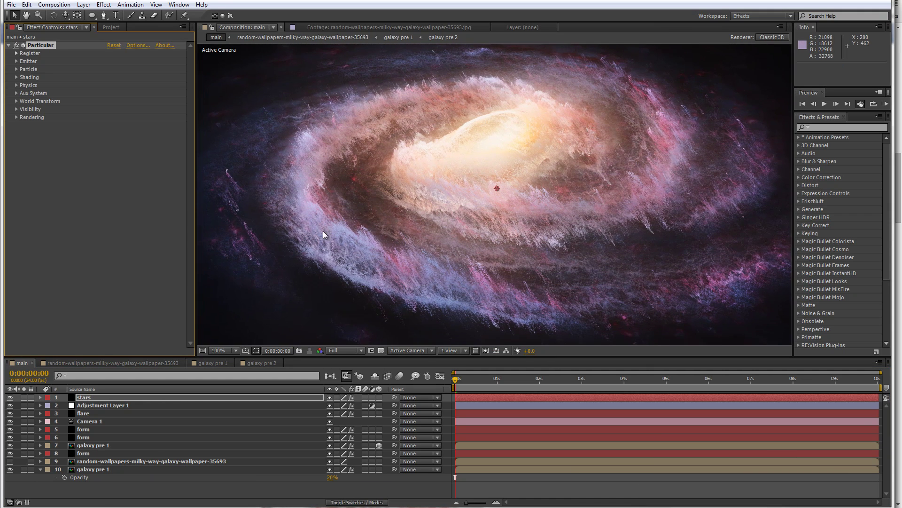
Set the Particular emitter type to Box, solo the stars layer and preview the particle emission over time
left_click(16, 61)
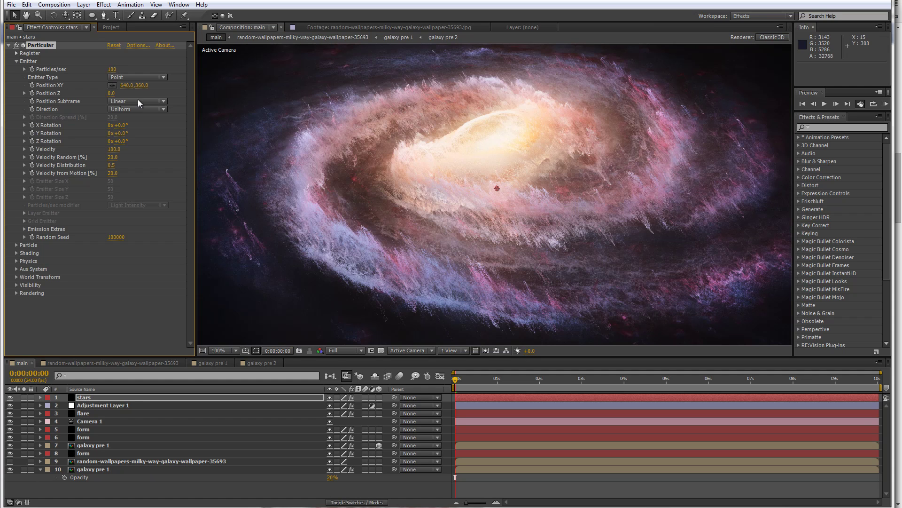
left_click(131, 77)
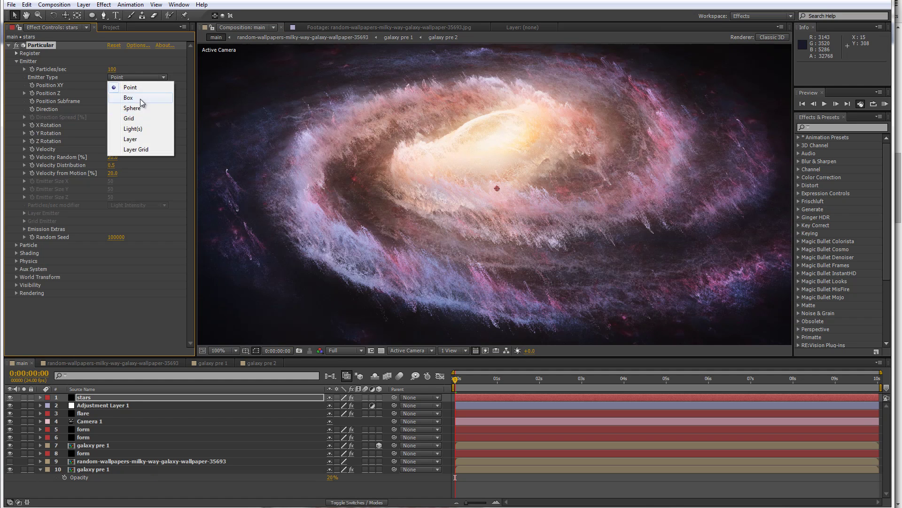
left_click(132, 99)
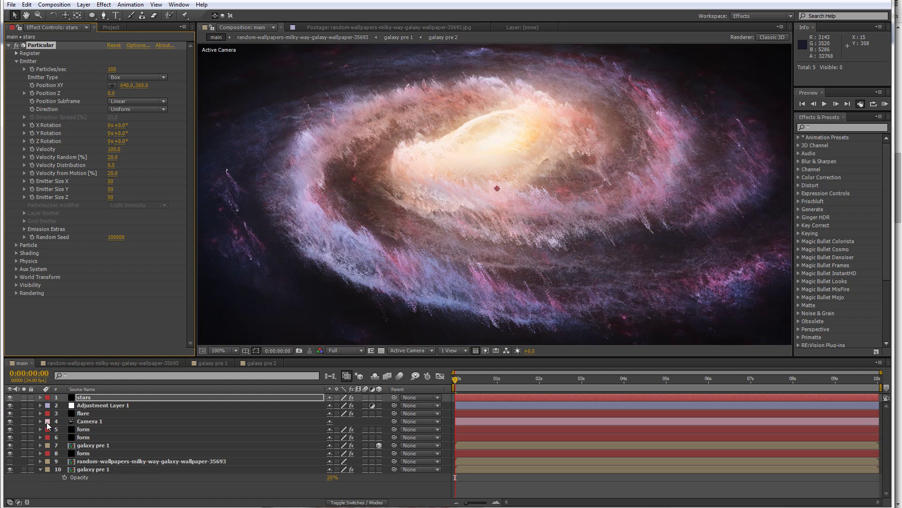
left_click(24, 398)
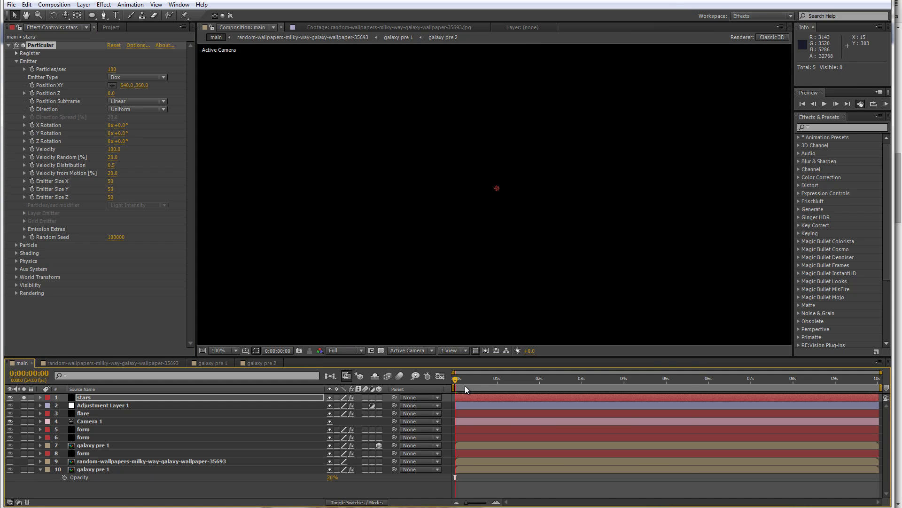
key("space")
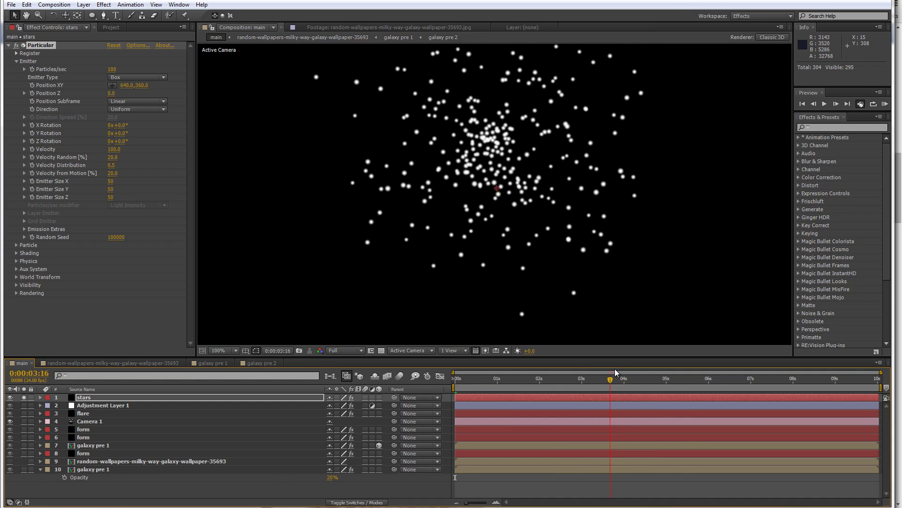
left_click(568, 376)
left_click_drag(568, 376, 679, 372)
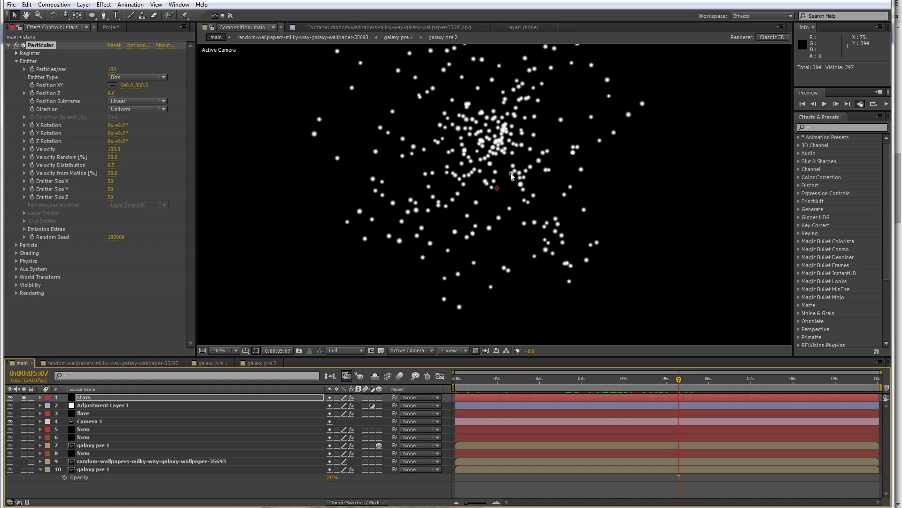
key("comma")
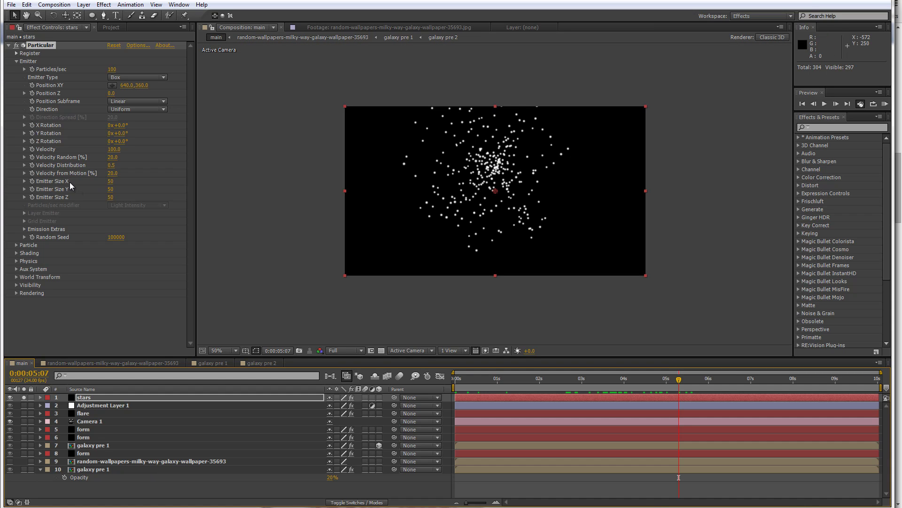
Set the emitter size to 5000 in X, Y and Z and check the particle spread at about three seconds
left_click(111, 182)
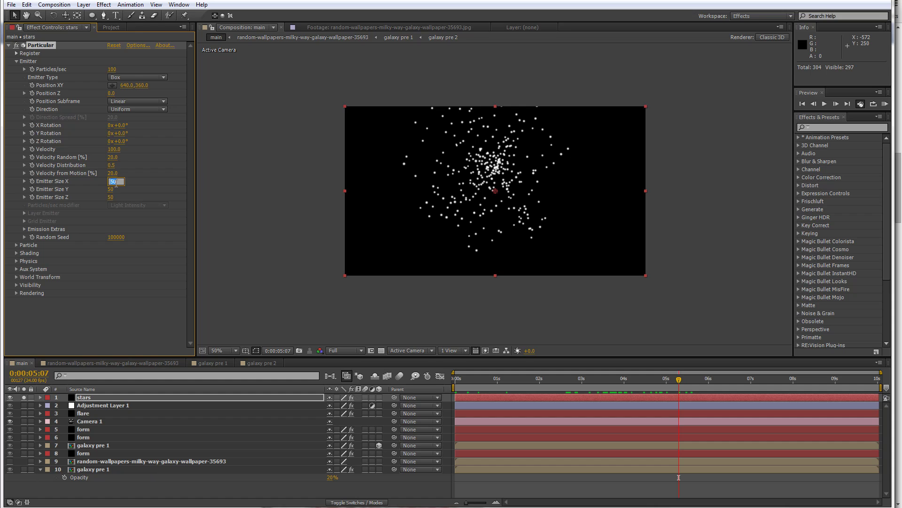
left_click(116, 182)
left_click(114, 190)
type("5000")
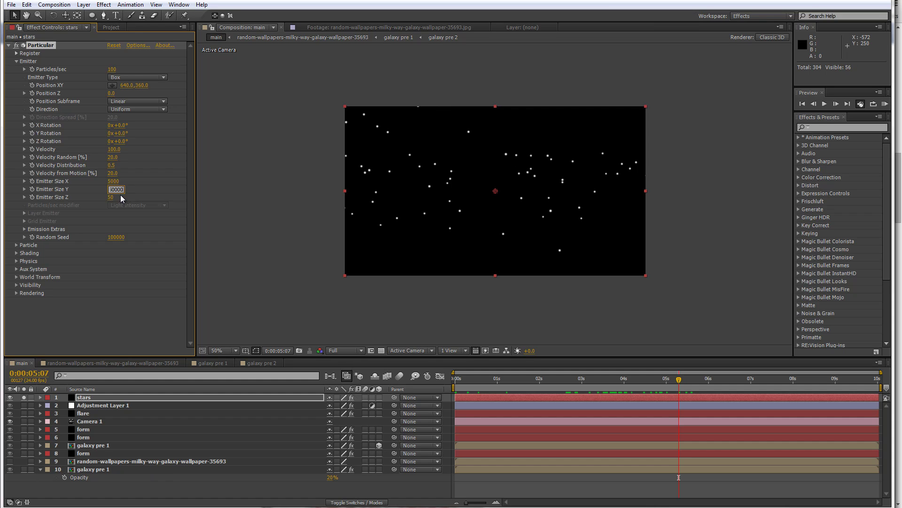
left_click(114, 197)
type("00")
key("Return")
left_click_drag(459, 386, 583, 379)
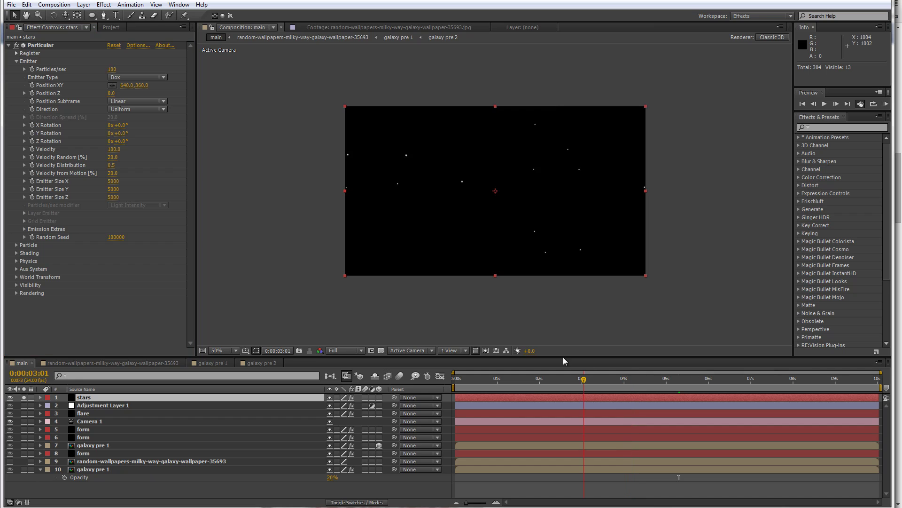
Set the emitter velocity to 0 and scrub the timeline to check the particle motion
left_click(115, 150)
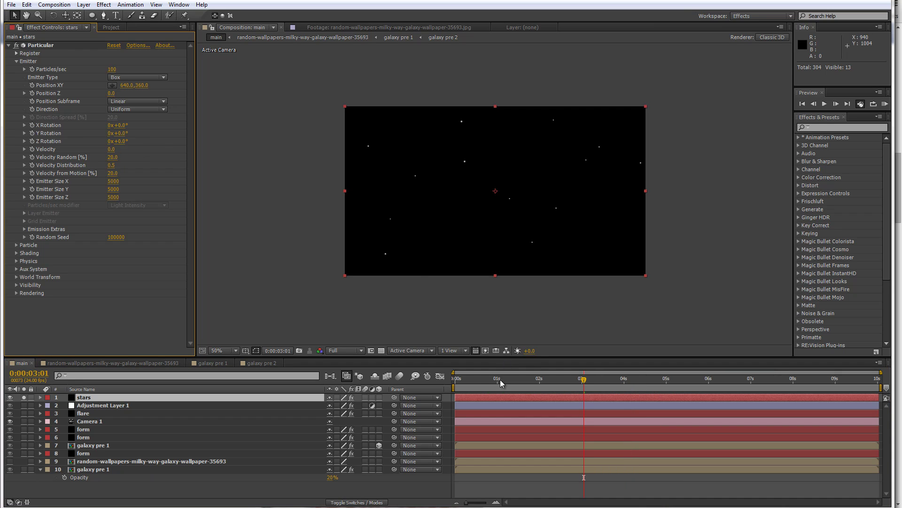
left_click(565, 385)
mouse_move(565, 384)
left_mouse_down()
mouse_move(841, 392)
mouse_move(490, 390)
mouse_move(669, 394)
mouse_move(454, 375)
mouse_move(582, 381)
left_mouse_up()
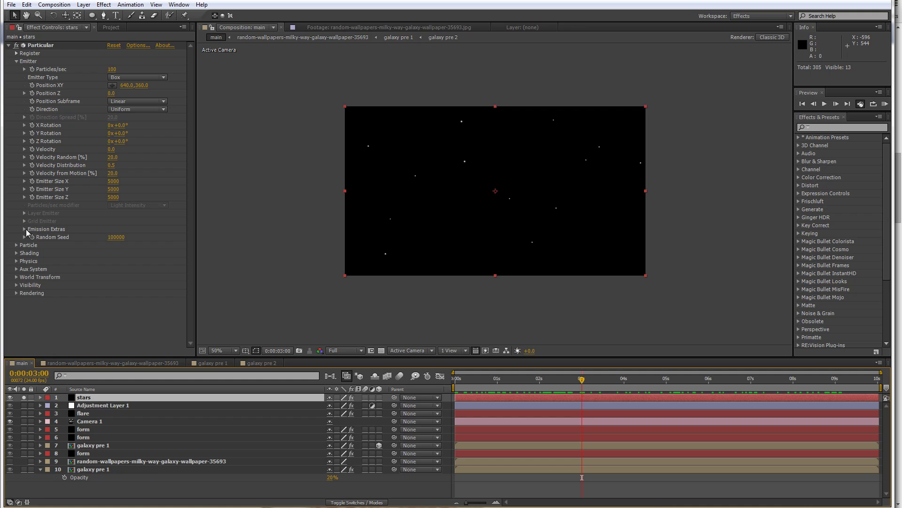
Set the emitter's Pre Run to 100 in the emission extras and return to the first frame
left_click(25, 229)
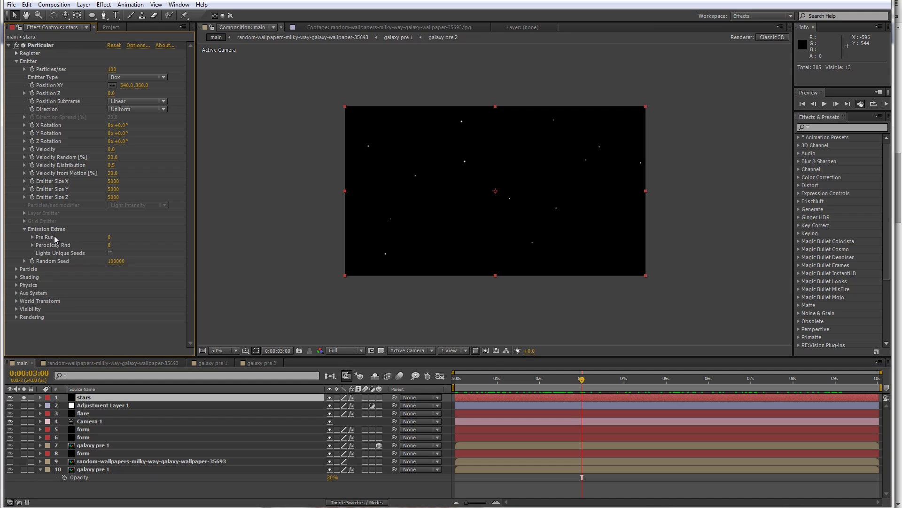
left_click_drag(108, 238, 261, 240)
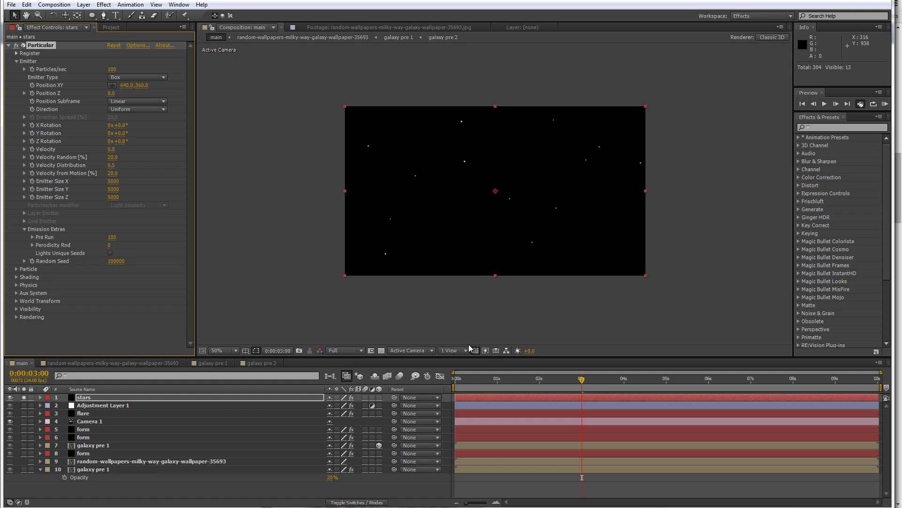
left_click_drag(495, 379, 474, 397)
left_click_drag(576, 375, 426, 397)
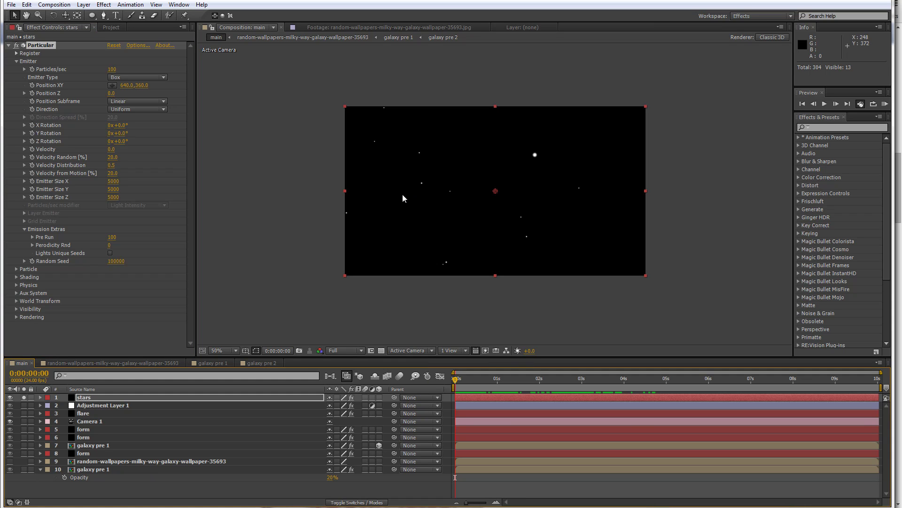
Raise the emission rate of the stars to 5000 particles per second
key("period")
left_click_drag(396, 195, 402, 222)
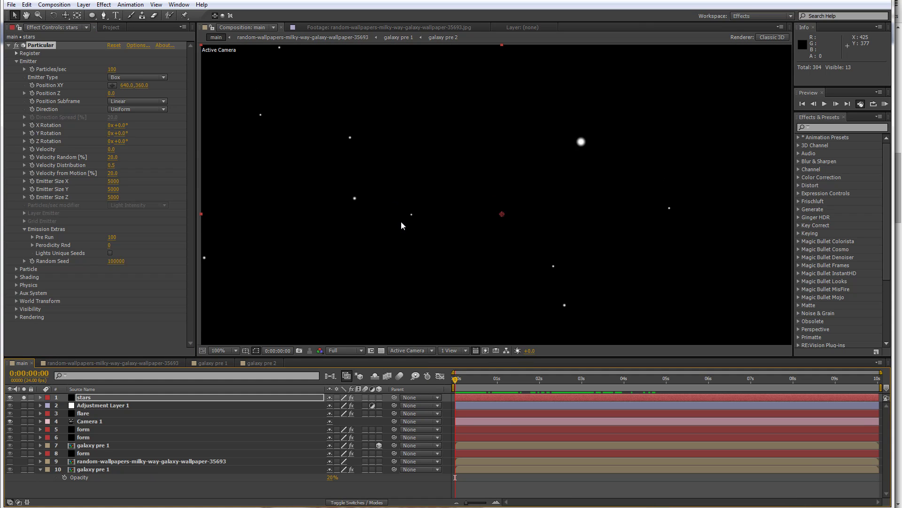
left_click(112, 69)
type("5")
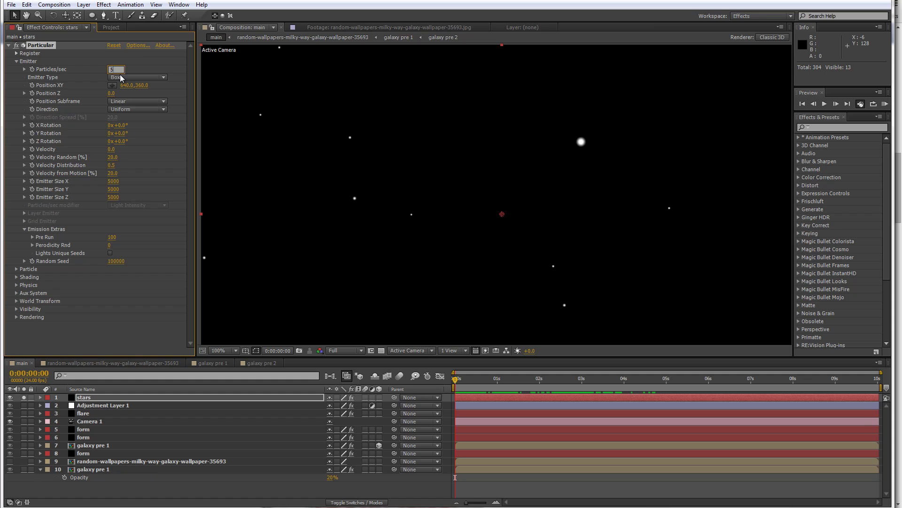
type("000")
key("Return")
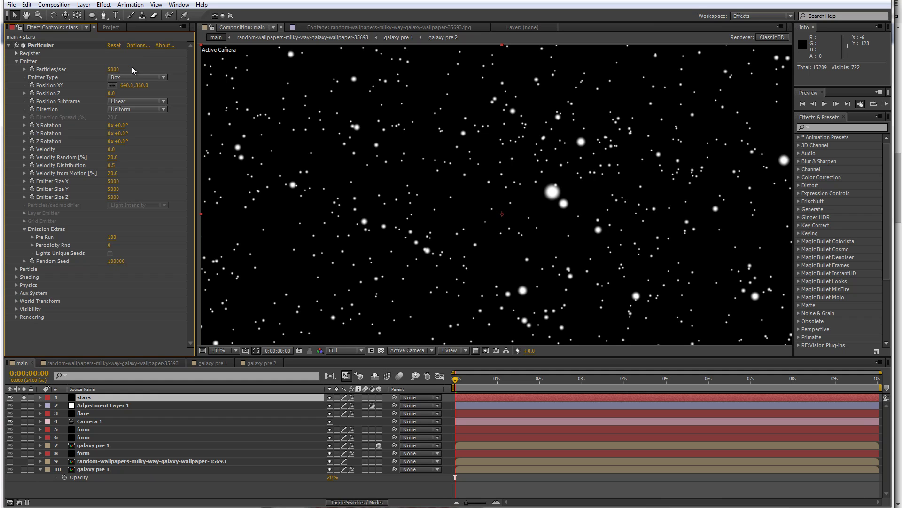
Set the star particle size to 1 and scrub the timeline to check the star field
left_click(16, 269)
scroll(15, 278, "down", 3)
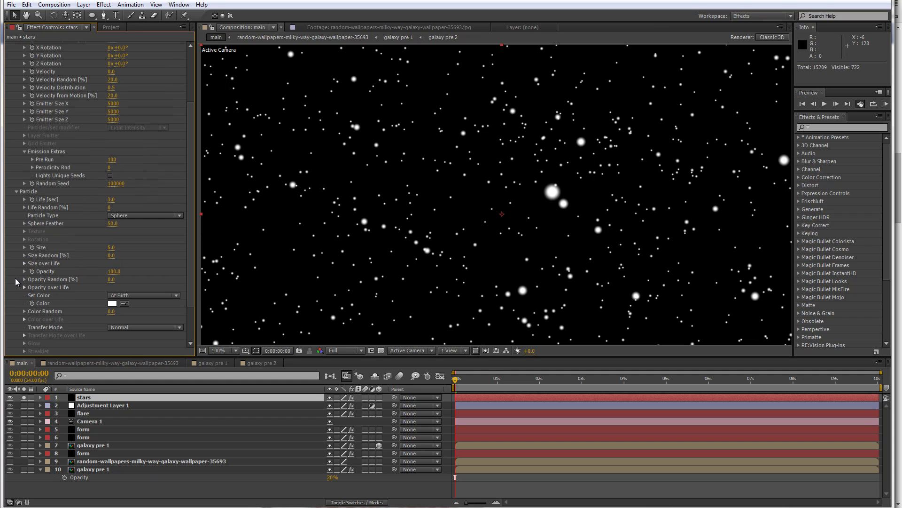
left_click(113, 249)
type("1")
key("Return")
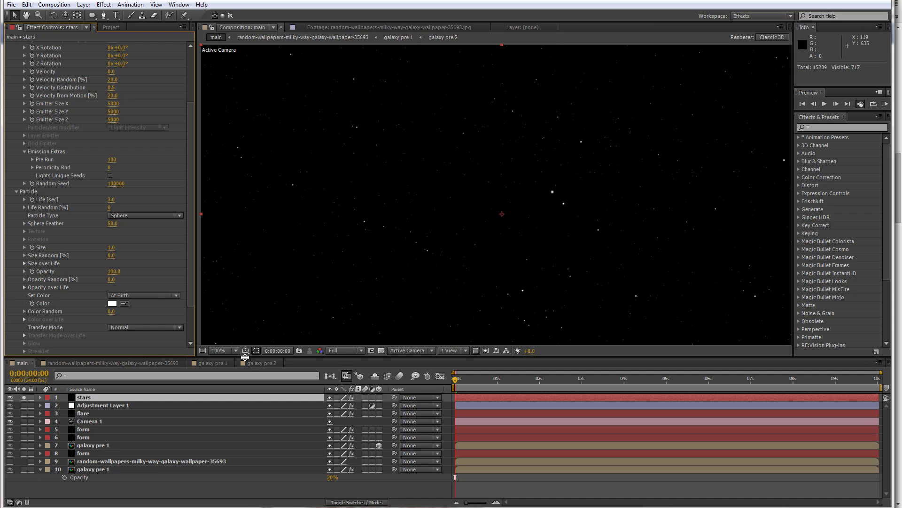
key("period")
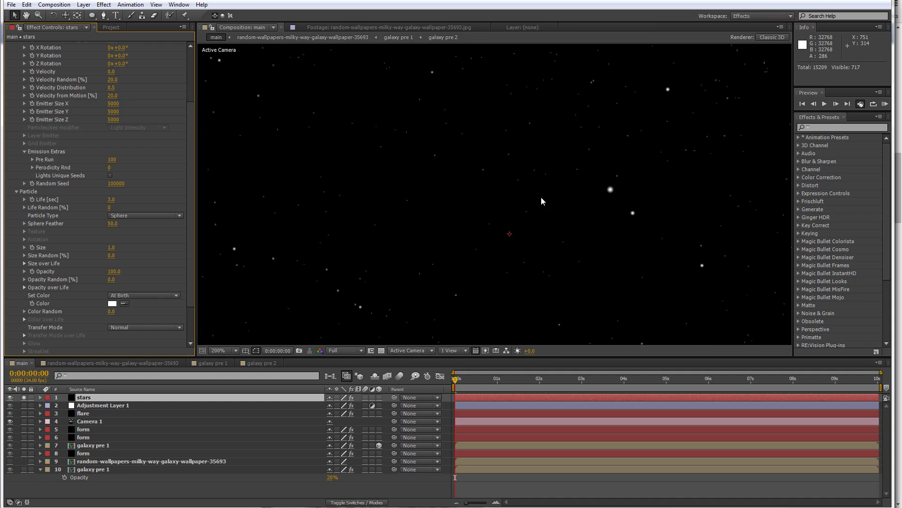
key("comma")
left_click_drag(464, 378, 608, 405)
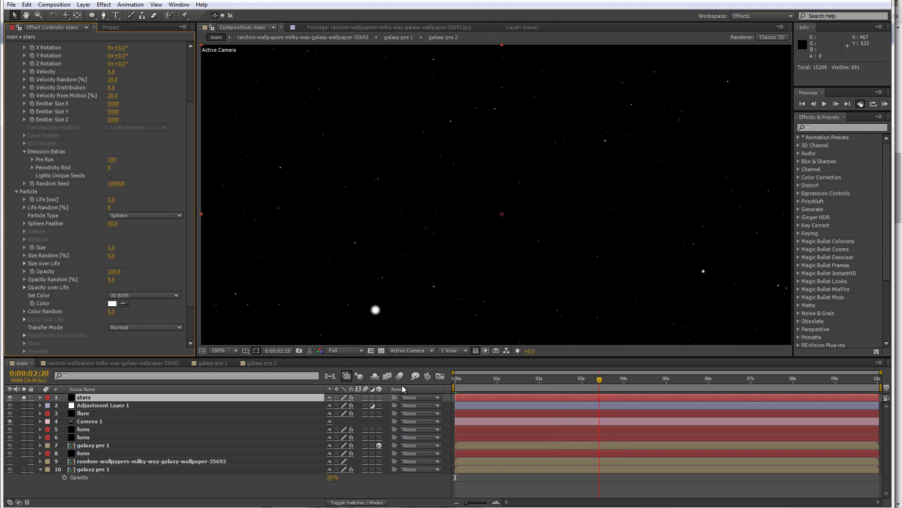
Keyframe the stars' Physics Time Factor at 1.0 on the first frame and at 0 on the following frame
key("Home")
scroll(190, 307, "down", 3)
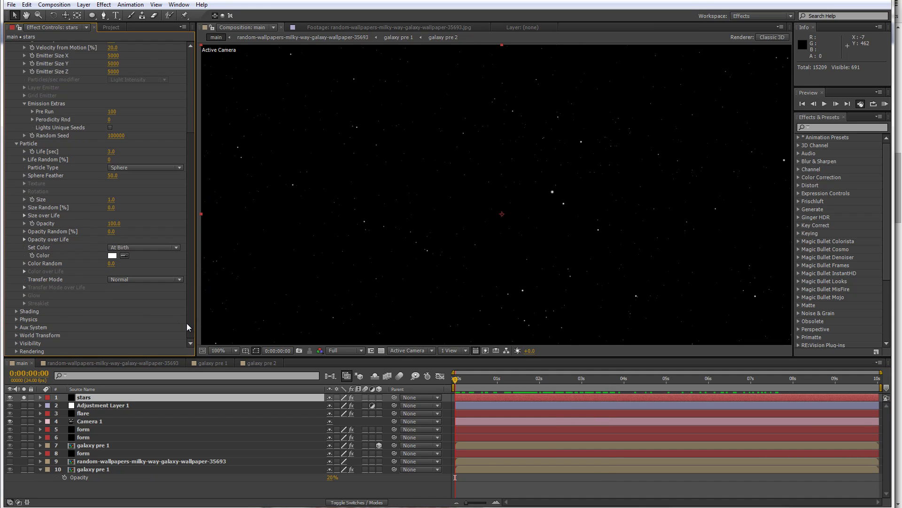
left_click(17, 319)
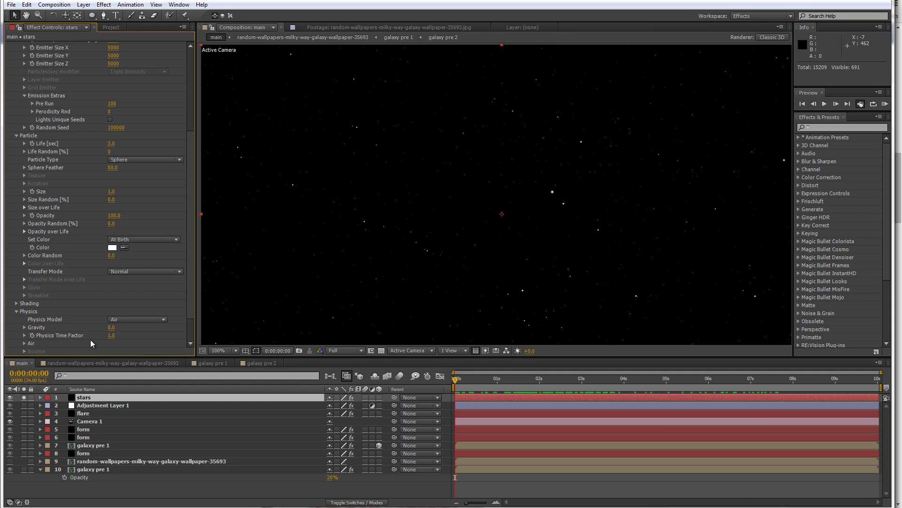
left_click(32, 335)
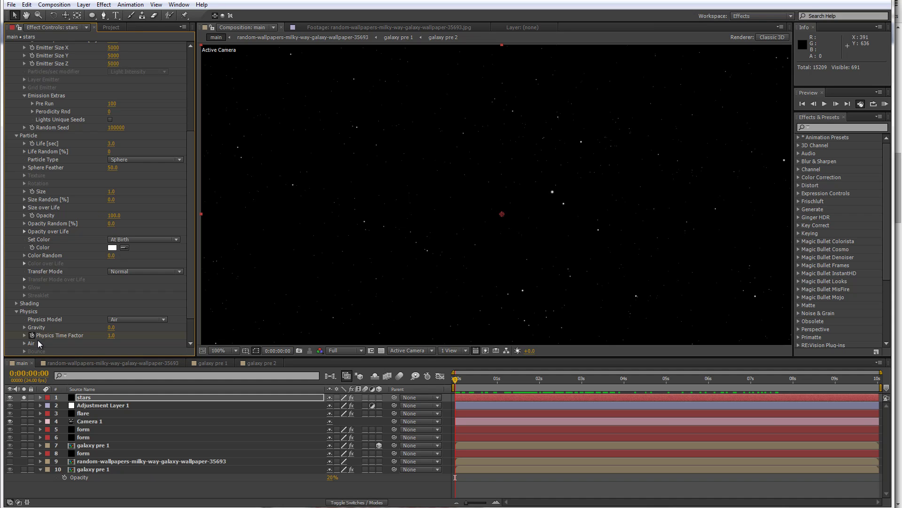
key("Page_Down")
key("Return")
key("Home")
Shift the stars layer slightly earlier on the timeline and preview the composition from the first frame
left_click_drag(436, 400, 413, 407)
key("space")
key("Home")
left_click_drag(461, 399, 489, 403)
key("KP_0")
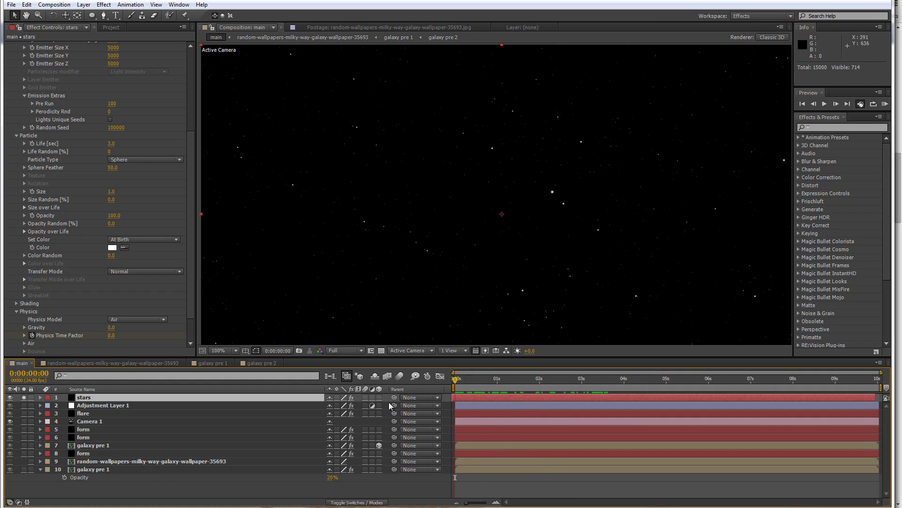
Move the current time to 0:00:07:08 and turn off soloing of the stars layer to show the whole galaxy
left_click_drag(616, 411, 765, 419)
left_click(24, 397)
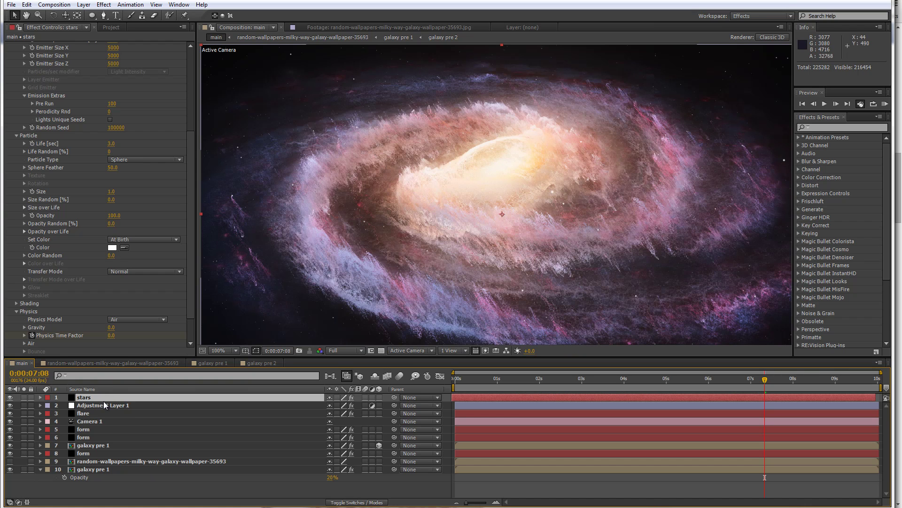
Raise the stars' emission rate to 10000 particles per second and set their Random Seed to 100410
left_click_drag(190, 269, 196, 52)
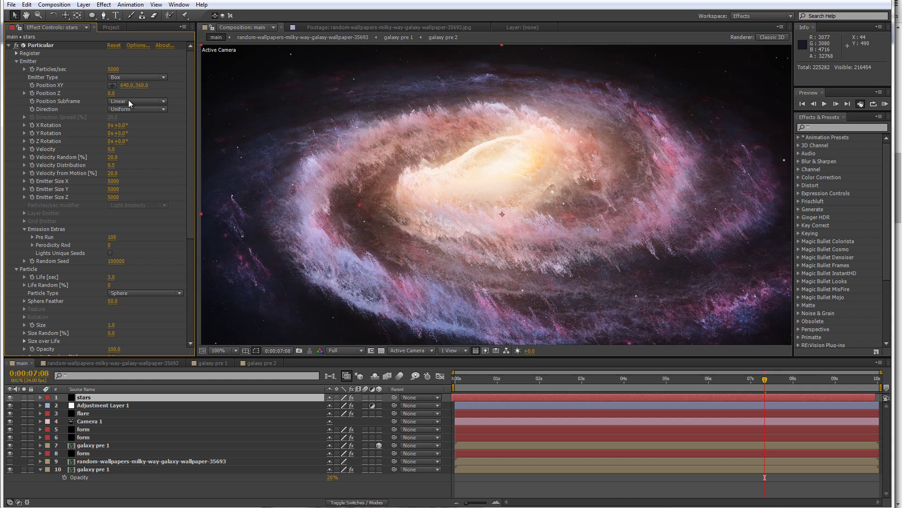
left_click(114, 70)
type("10000")
key("Return")
left_click_drag(117, 261, 134, 266)
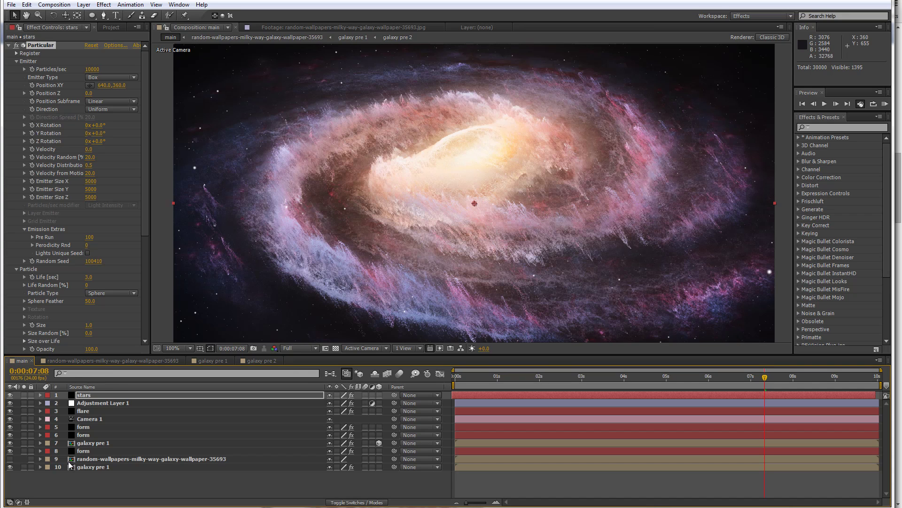
Create a new black solid named "depth pass" in the main composition
left_click(132, 480)
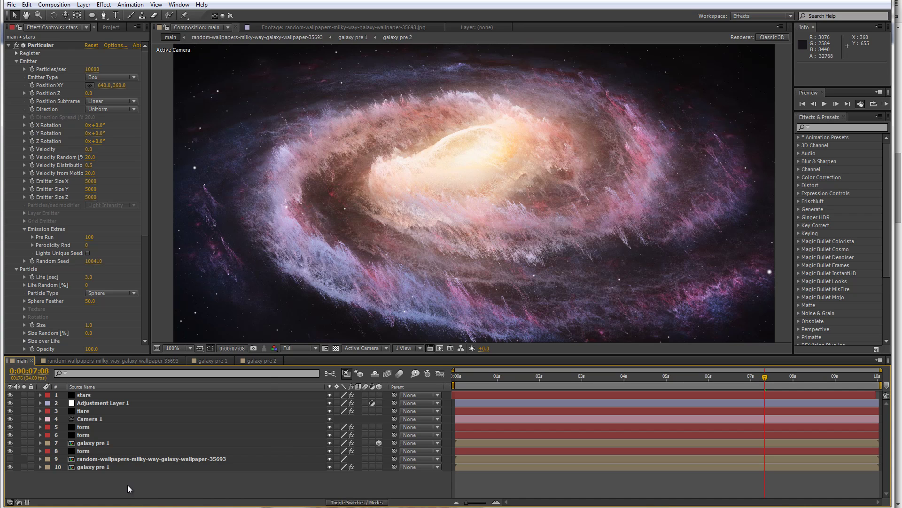
right_click(128, 485)
mouse_move(177, 385)
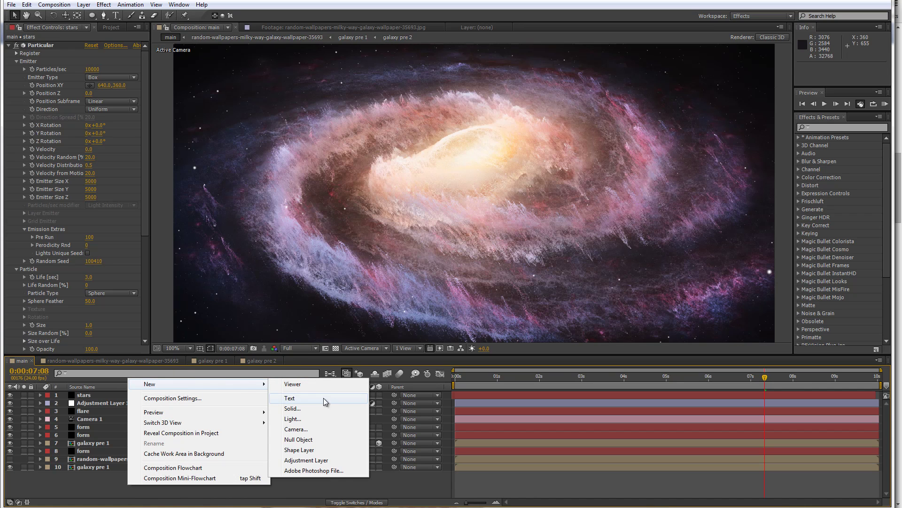
left_click(309, 410)
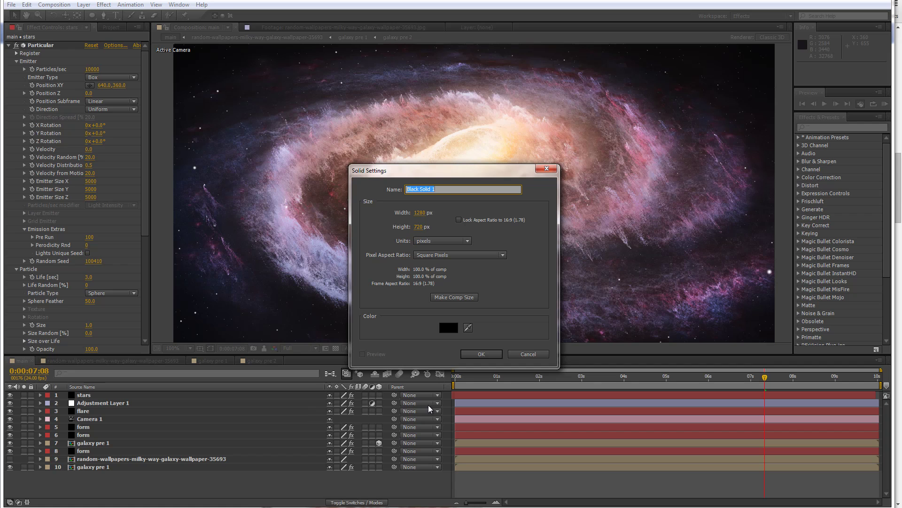
type("depth pass")
left_click(481, 354)
Apply a Ramp effect to the depth pass solid
right_click(96, 394)
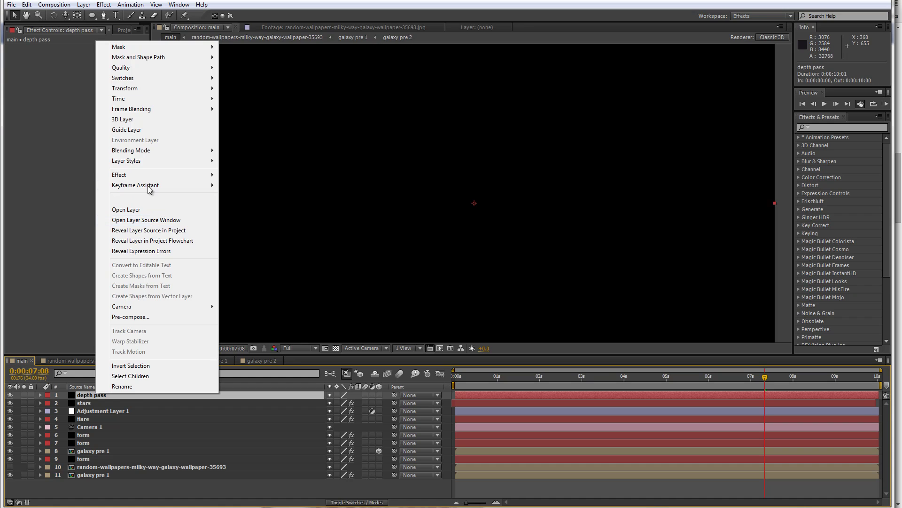
mouse_move(151, 178)
mouse_move(275, 252)
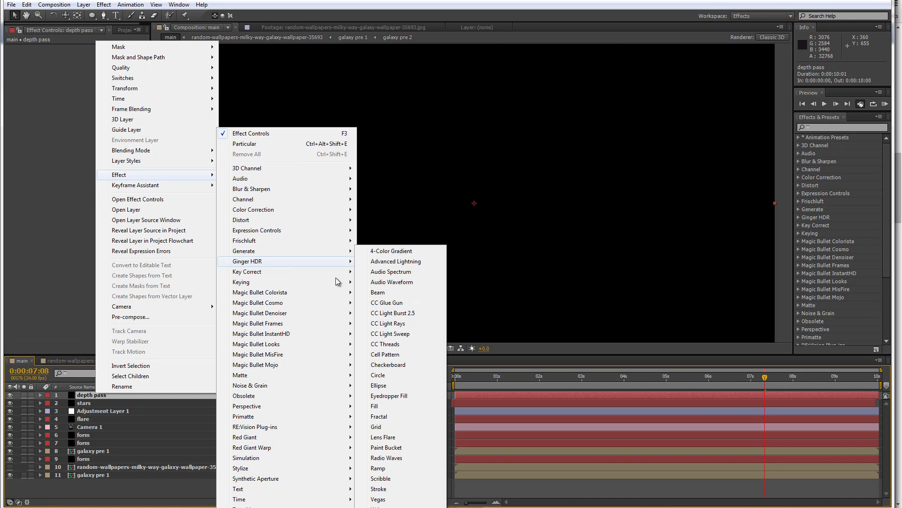
left_click(390, 468)
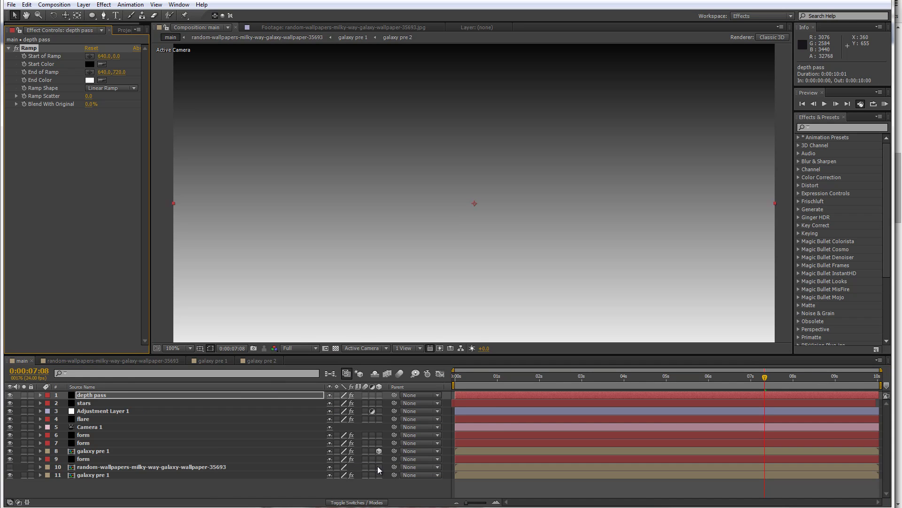
Pre-compose the depth pass layer as "depth pass pre", moving all attributes, and hide it beneath all other layers
right_click(93, 396)
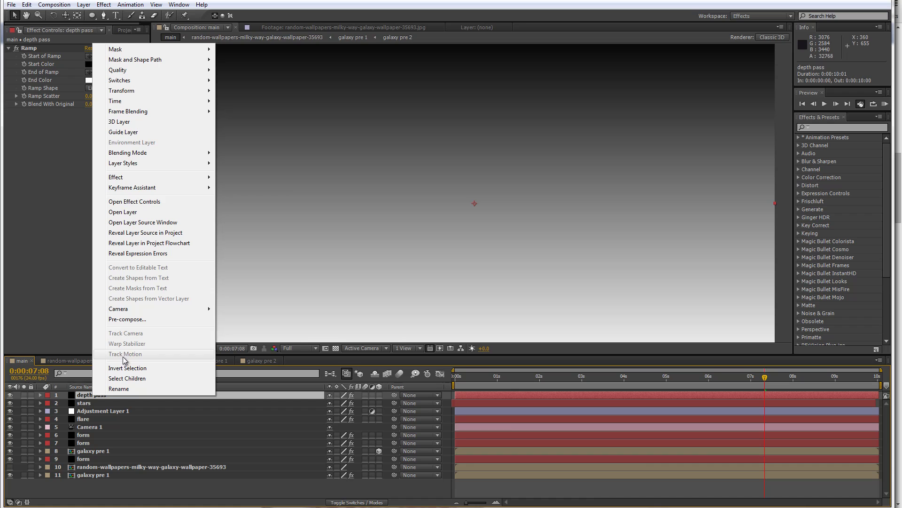
left_click(130, 320)
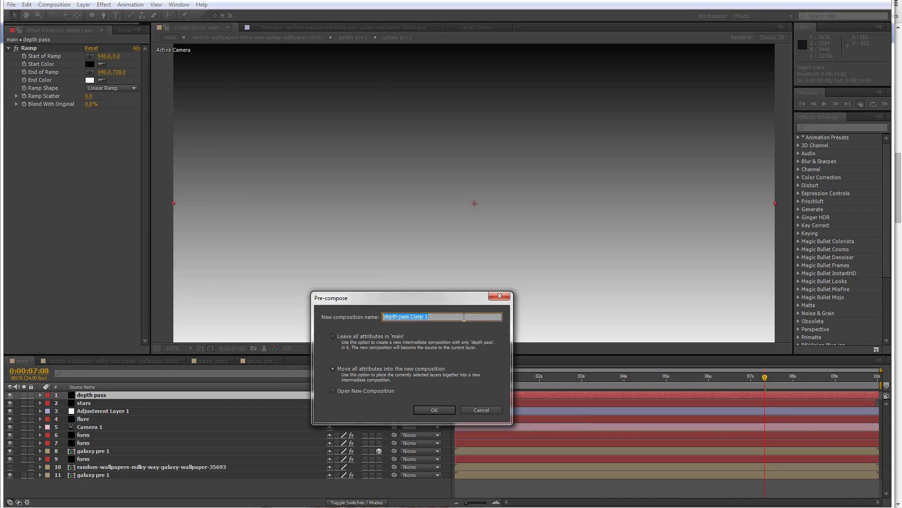
left_click_drag(451, 317, 410, 334)
left_click(433, 410)
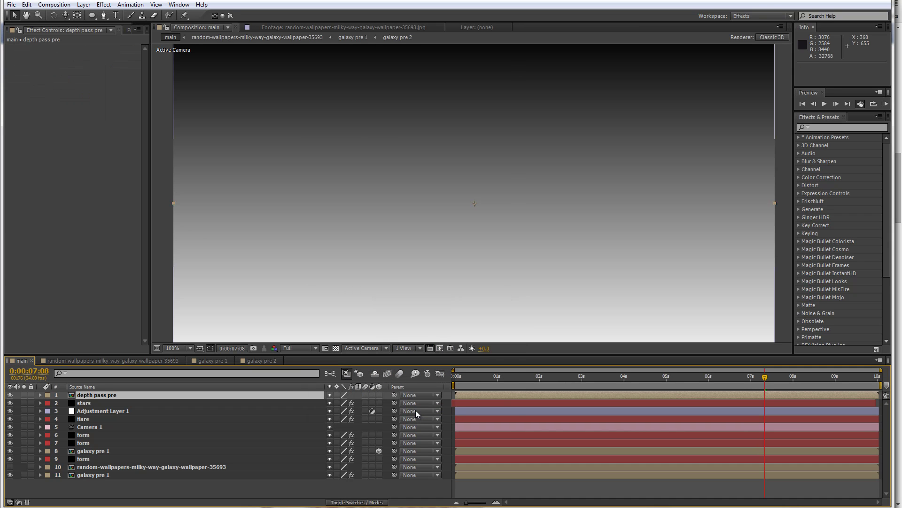
left_click_drag(95, 396, 87, 484)
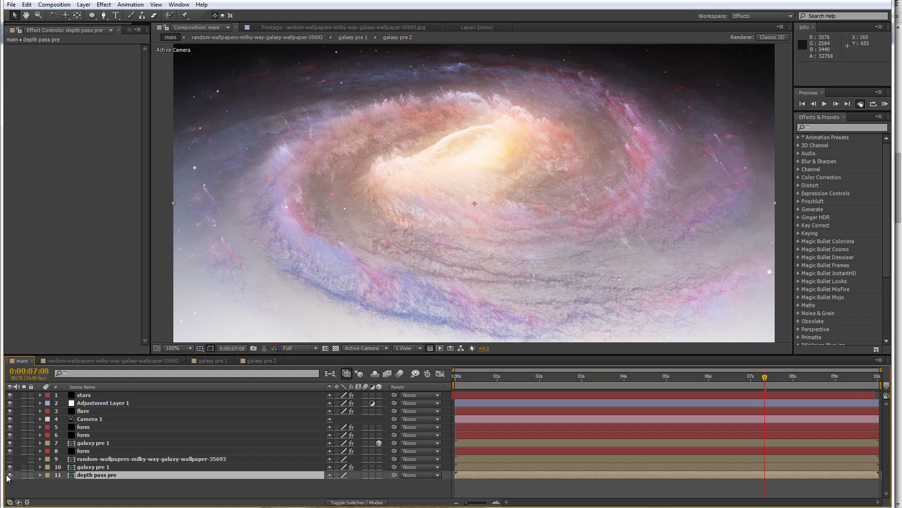
left_click(10, 474)
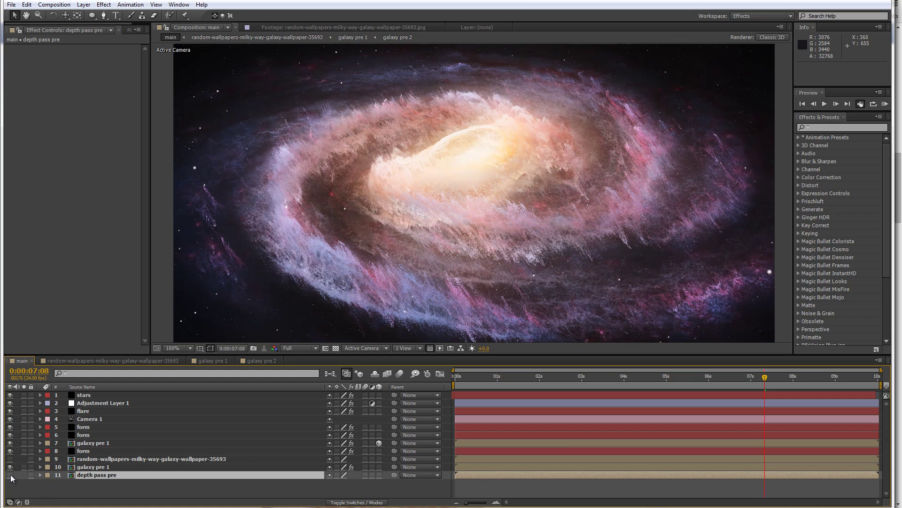
Collapse the existing effects on Adjustment Layer 1 and add the Frischluft FL Depth Of Field effect to it
left_click(106, 402)
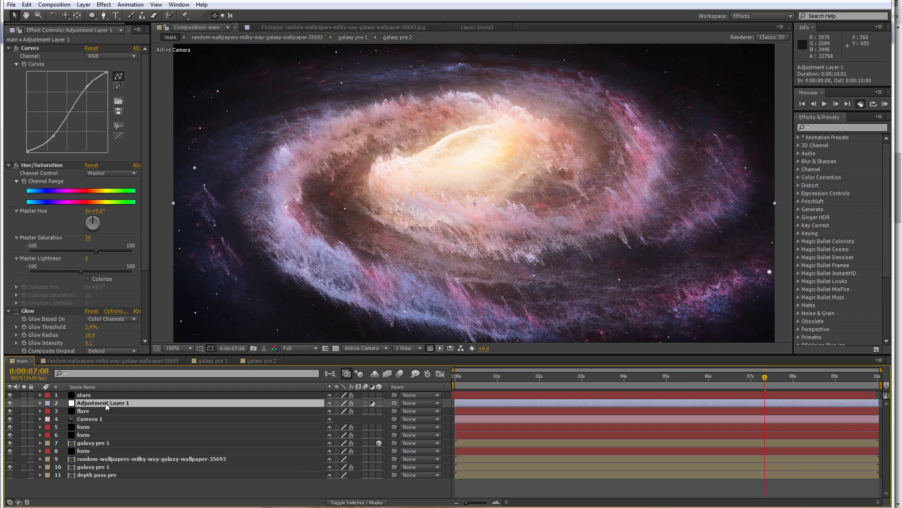
left_click(8, 165)
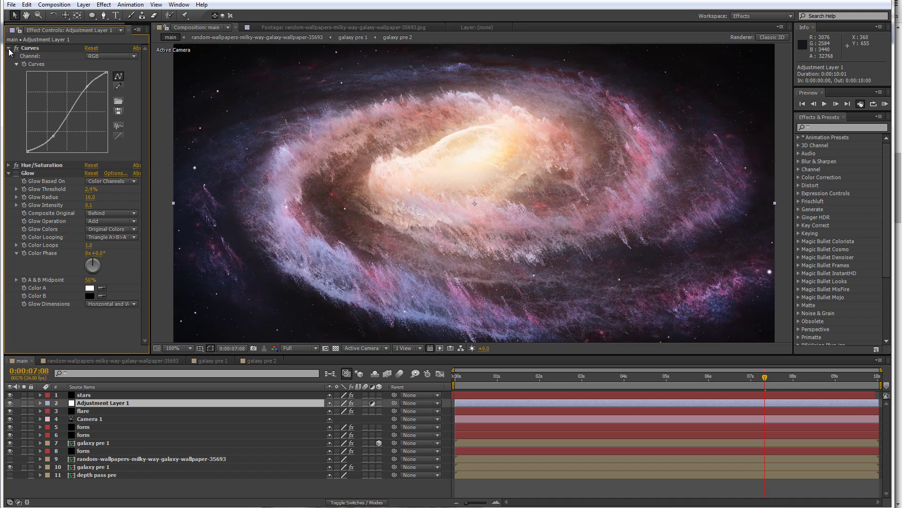
left_click(9, 48)
left_click(8, 64)
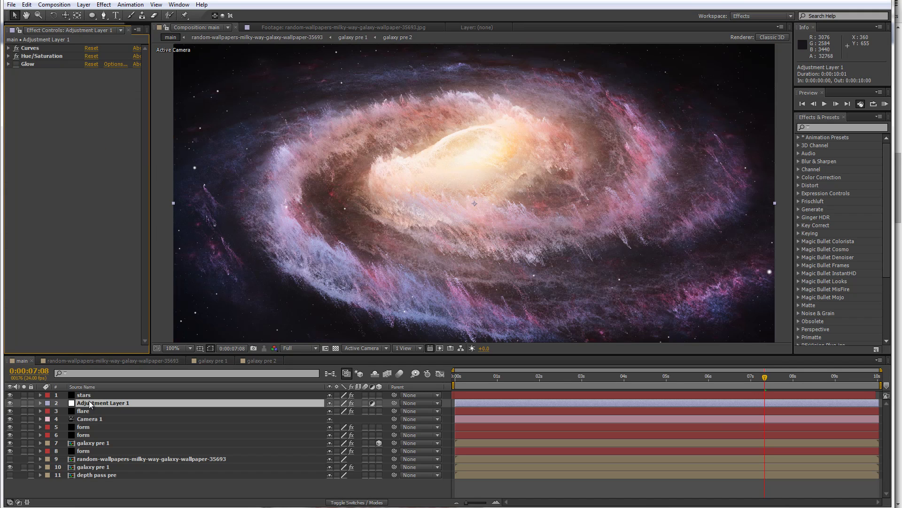
right_click(92, 403)
mouse_move(156, 181)
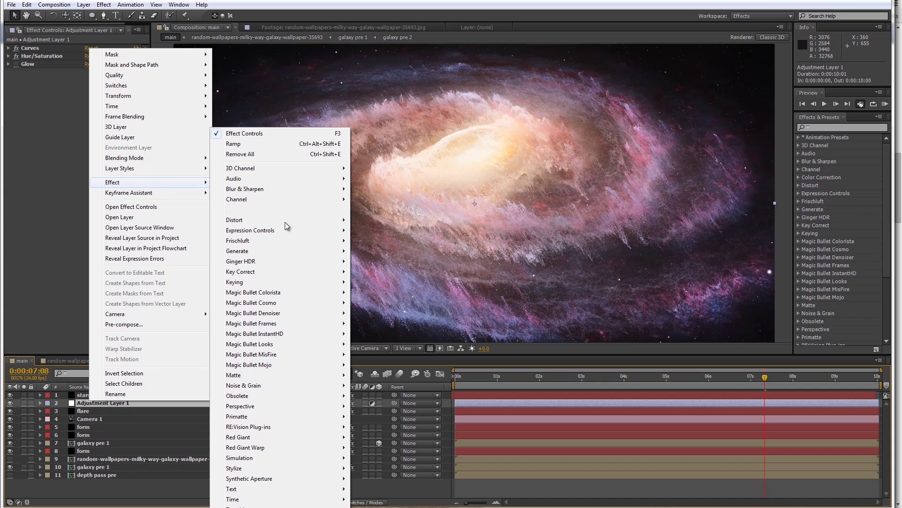
mouse_move(255, 244)
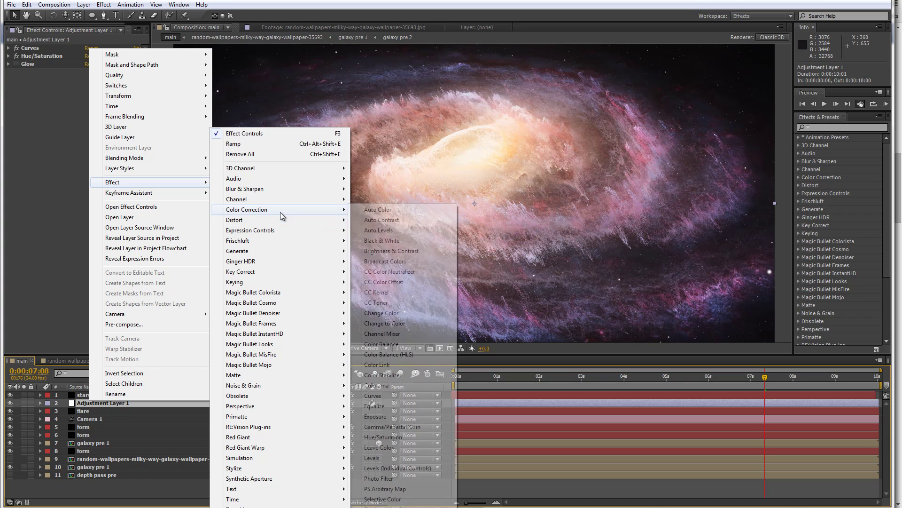
mouse_move(275, 190)
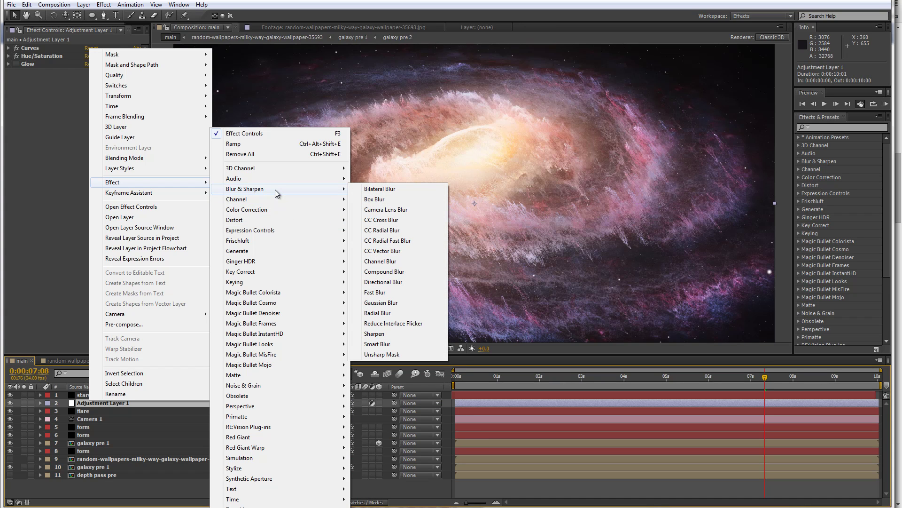
left_click(392, 209)
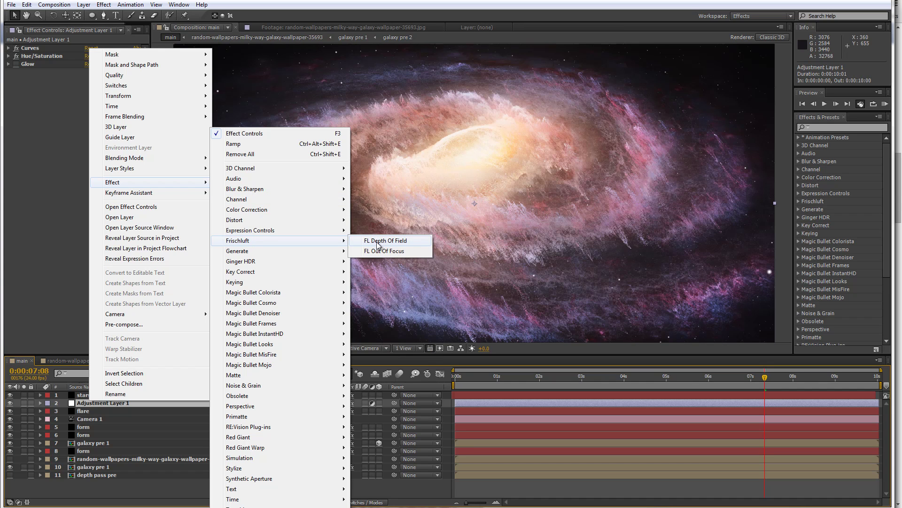
left_click(375, 242)
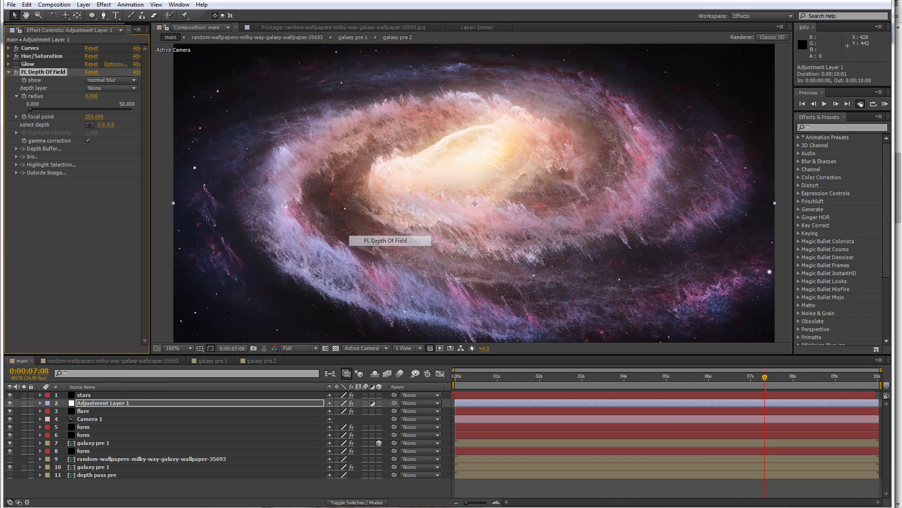
Use "depth pass pre" as the depth layer of FL Depth Of Field and set its radius to 20
left_click_drag(153, 121, 194, 117)
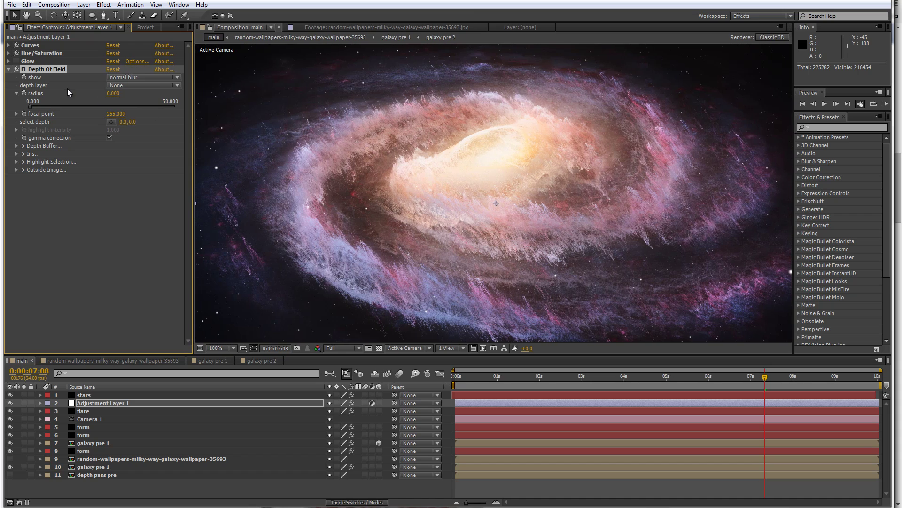
left_click(116, 87)
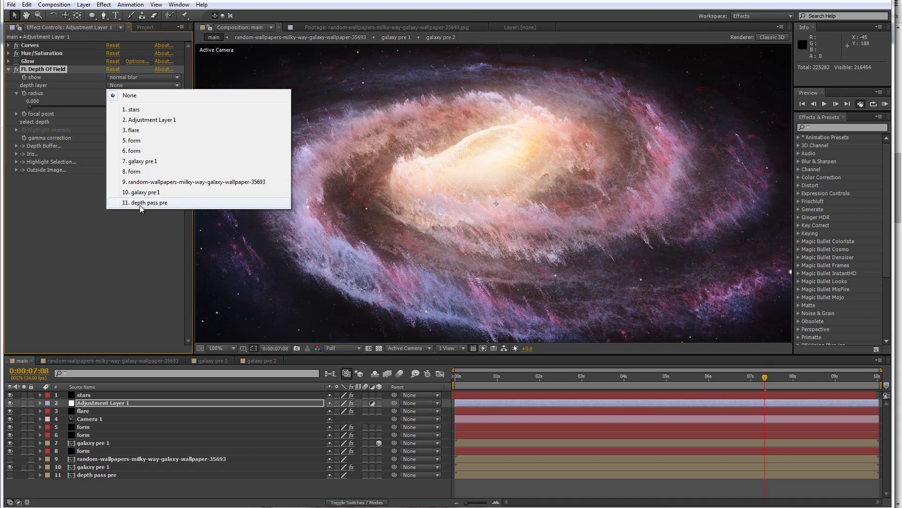
left_click(141, 203)
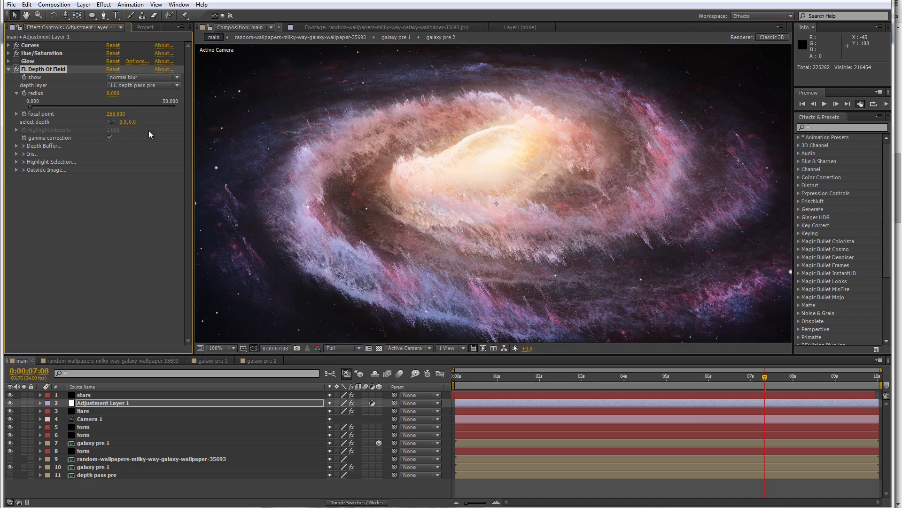
left_click(113, 93)
type("20")
key("Return")
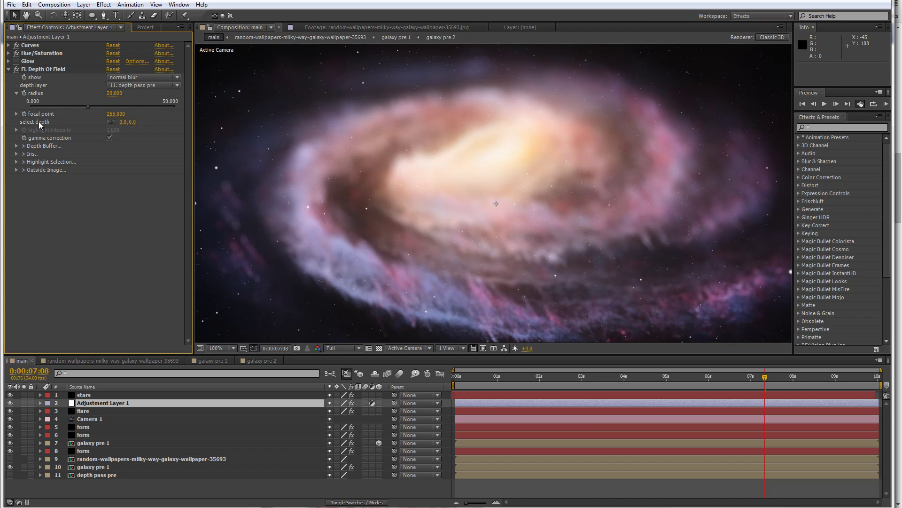
Pick the focus depth at the galaxy's core, at 638, 274, and set the depth-of-field radius to 10
left_click(111, 122)
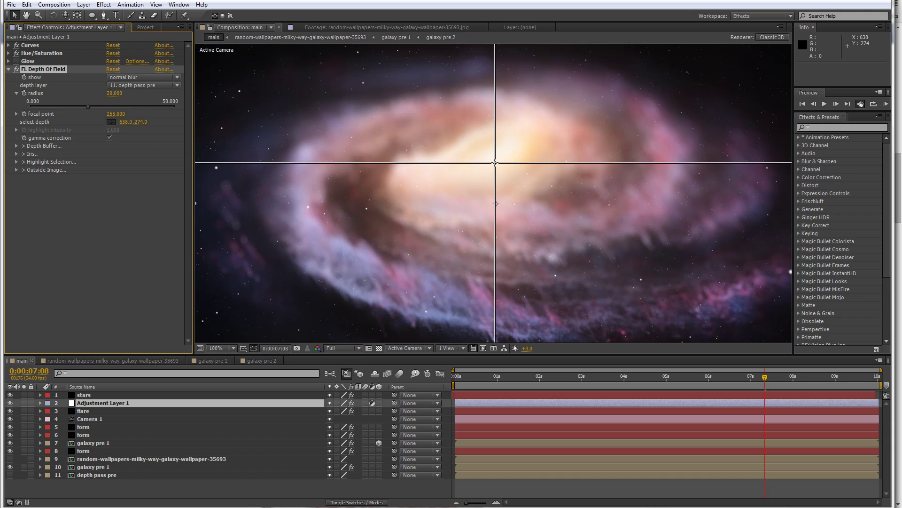
left_click(496, 168)
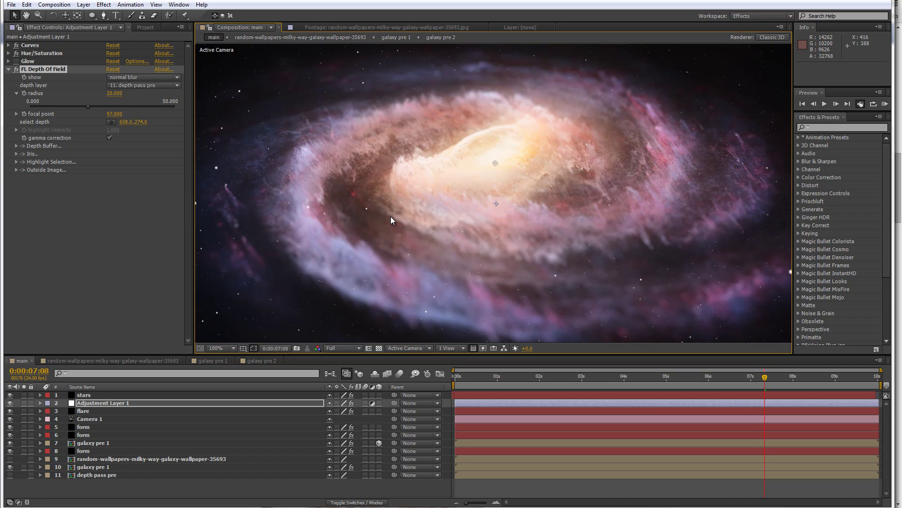
left_click(114, 93)
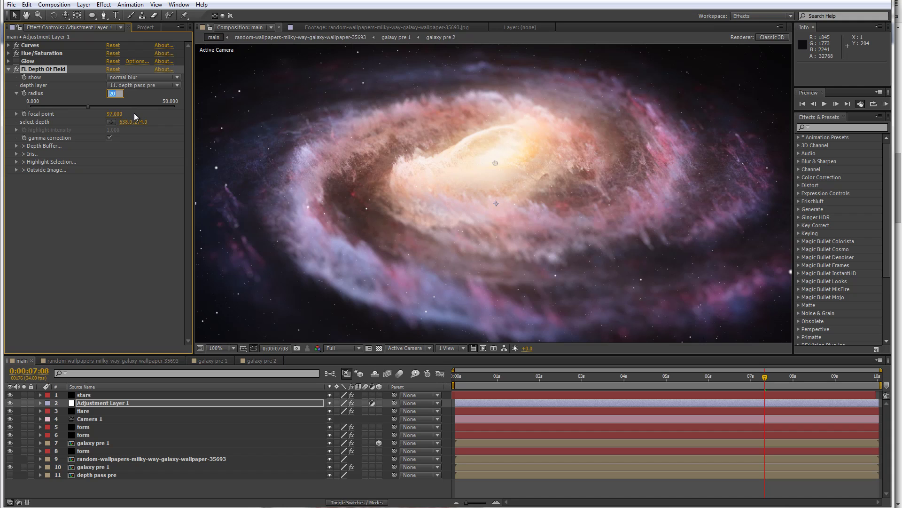
type("10")
left_click(107, 228)
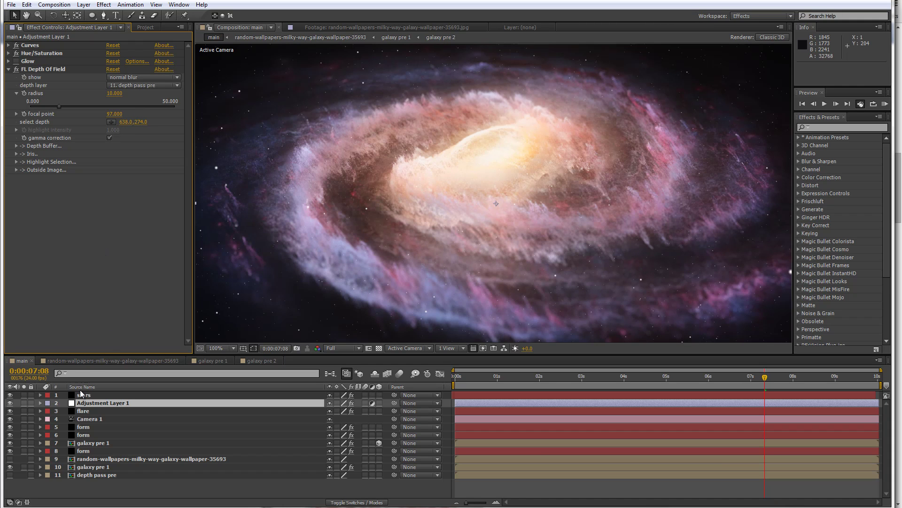
Move the stars layer below Adjustment Layer 1 and add a Sharpen effect with an amount of 30 to the adjustment layer
left_click_drag(83, 394, 82, 409)
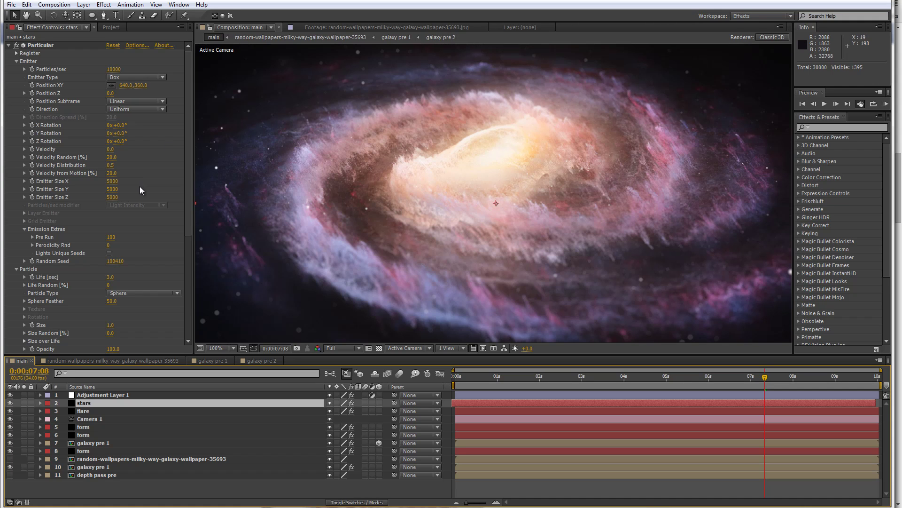
right_click(98, 396)
mouse_move(154, 182)
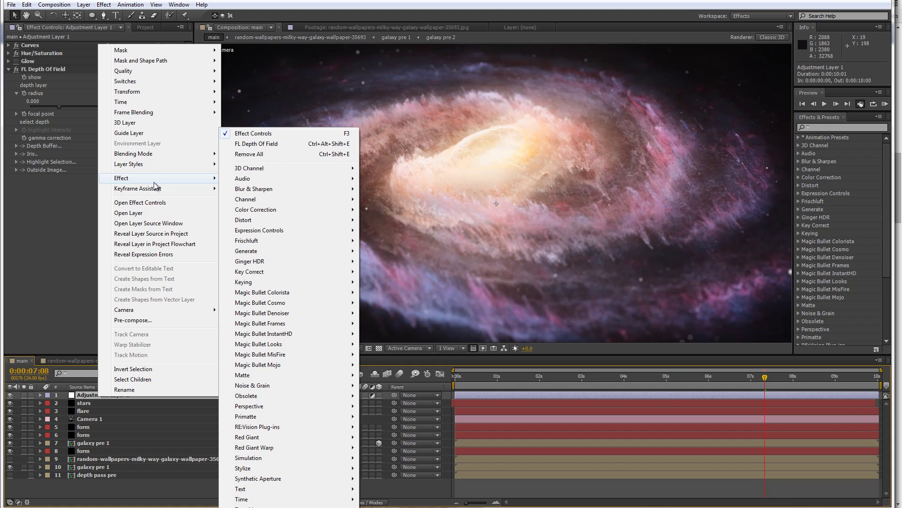
mouse_move(249, 190)
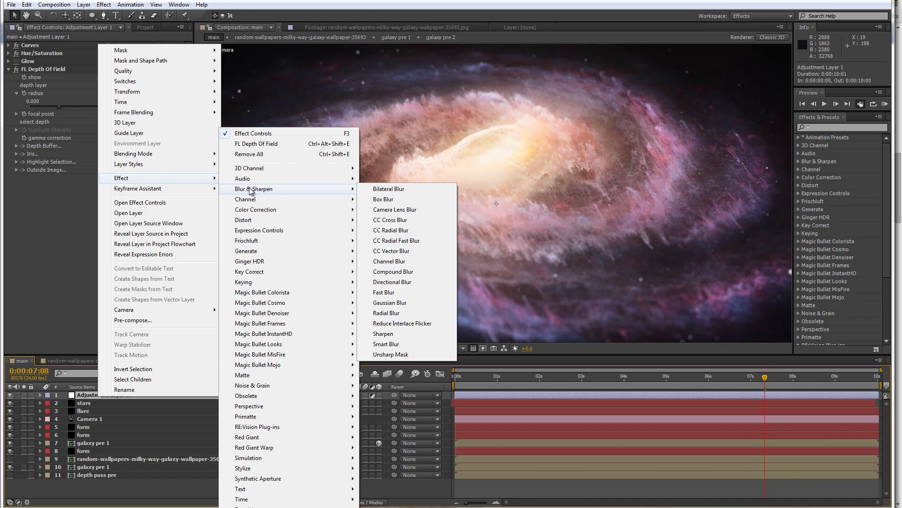
left_click(402, 333)
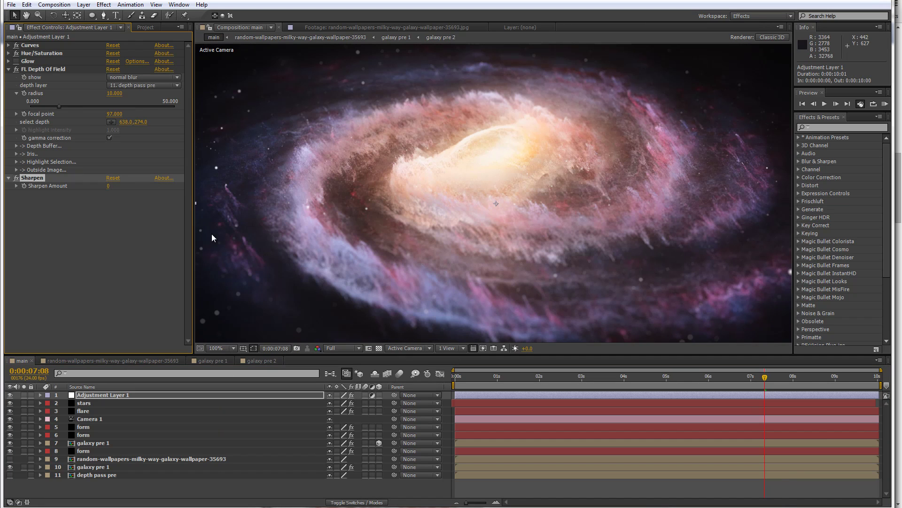
type("30")
key("Return")
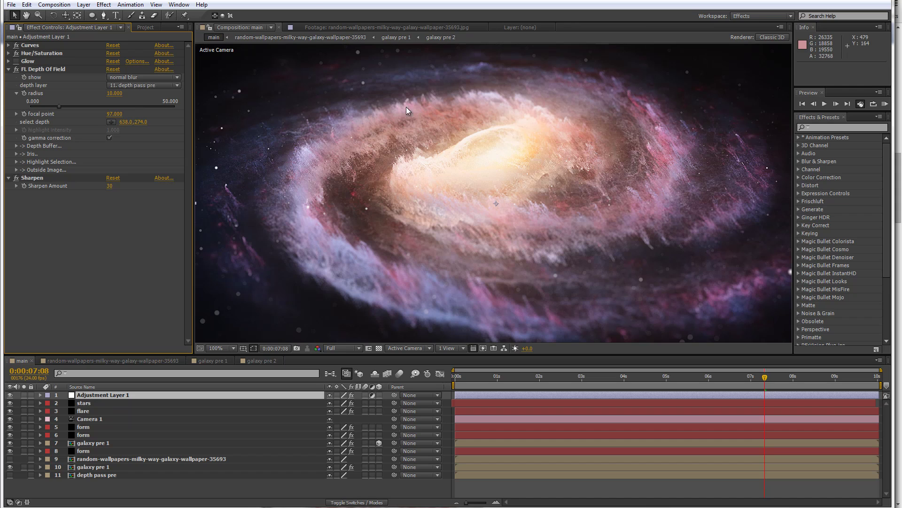
Review the Trapcode Form Galaxy Experiment.mp4 footage and the wallpaper composition, ending back in the main composition
left_click(143, 28)
left_click(44, 127)
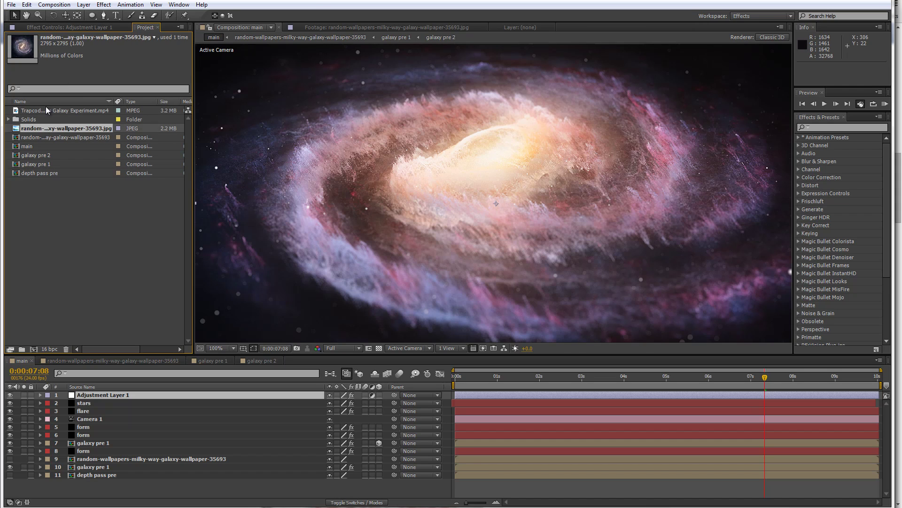
double_click(46, 110)
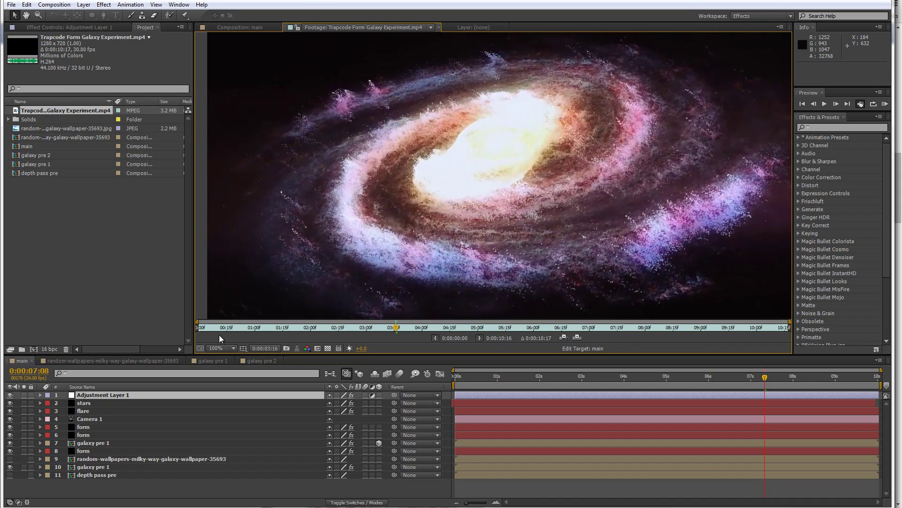
left_click_drag(207, 328, 441, 330)
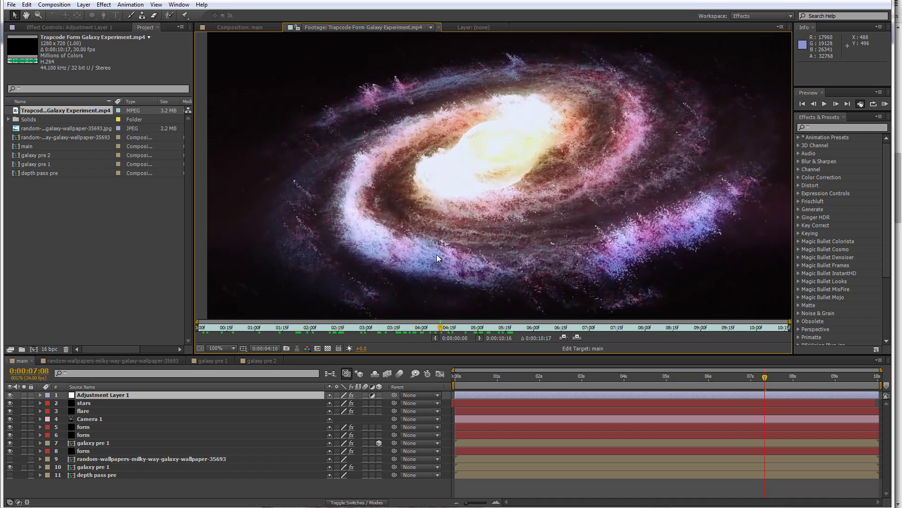
left_click(154, 359)
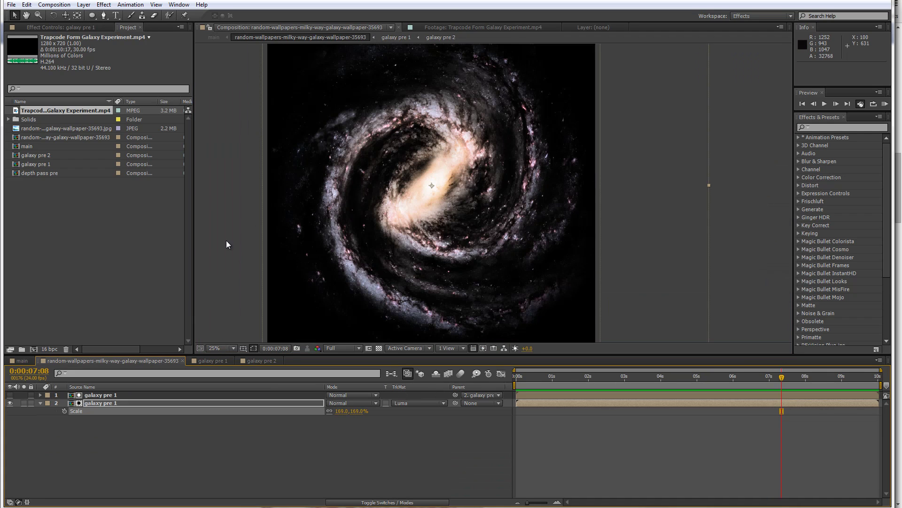
left_click(21, 360)
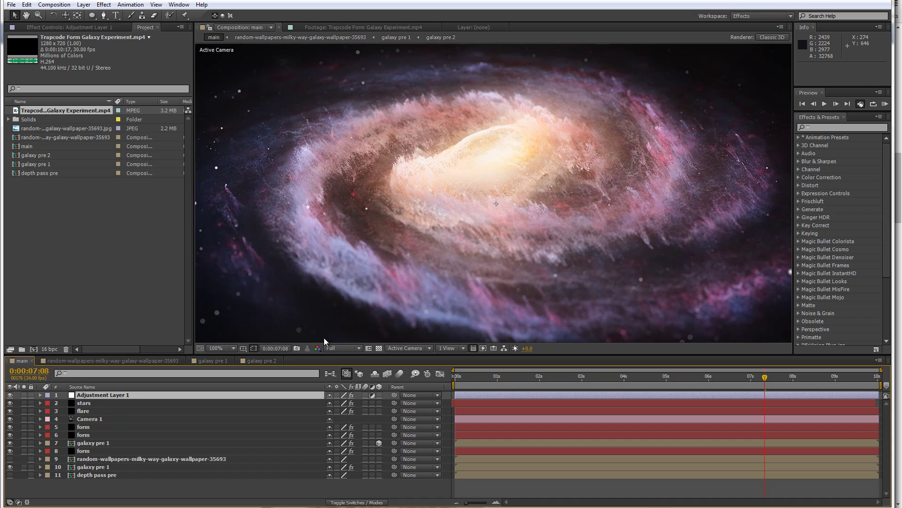
Save the project and open the galaxy pre 2 composition
left_click(11, 4)
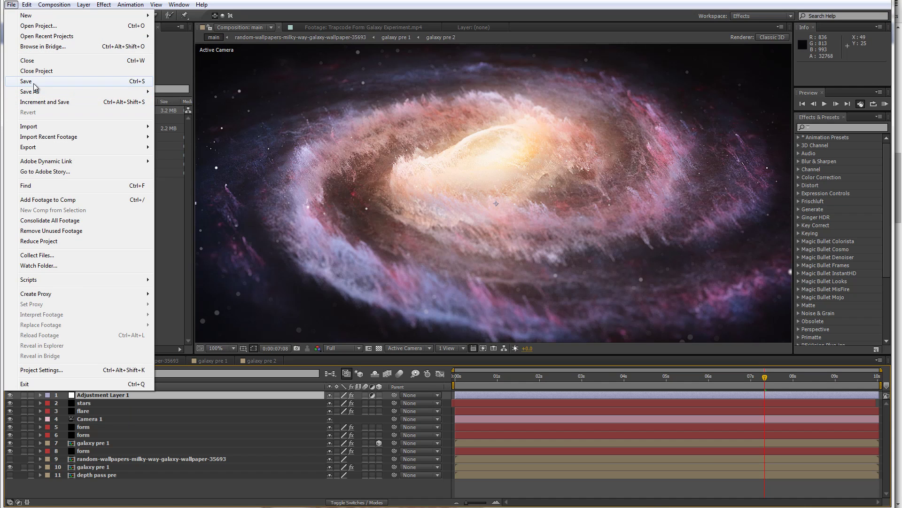
left_click(33, 83)
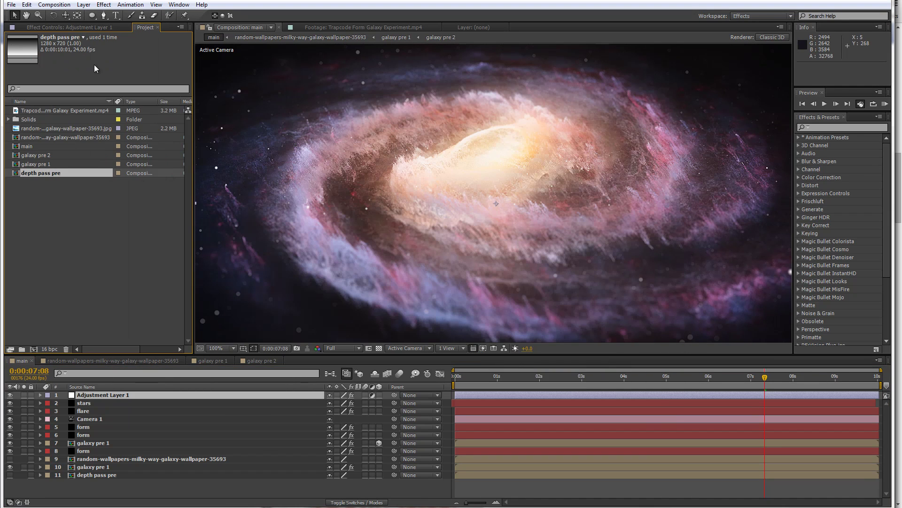
left_click(11, 4)
left_click(71, 105)
double_click(440, 172)
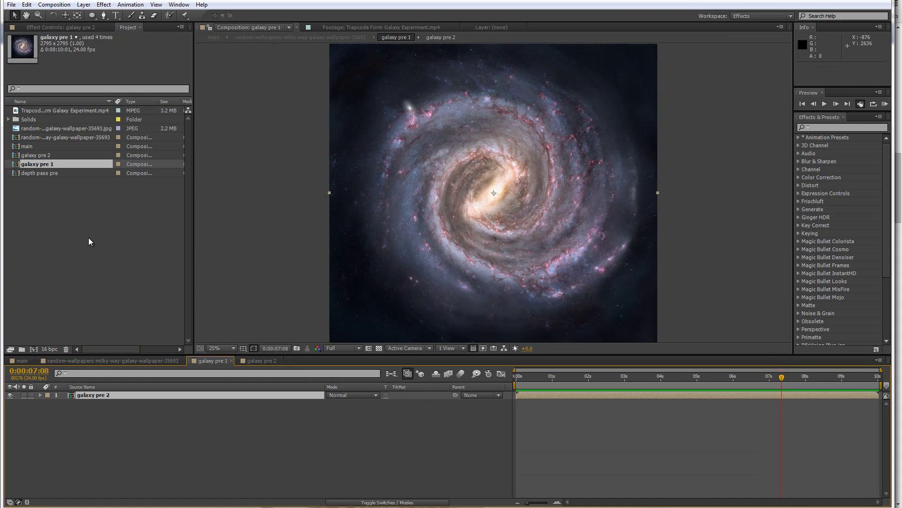
left_click(262, 361)
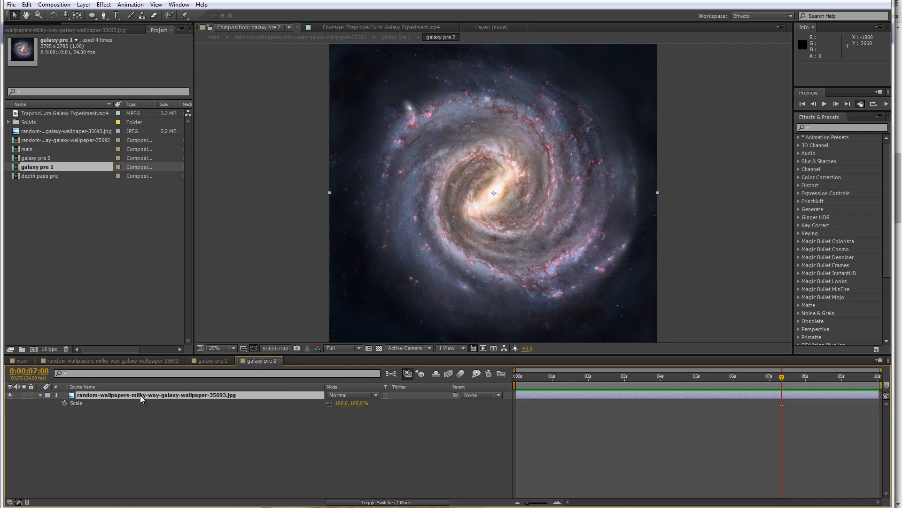
Preview milky-way-galaxy-wallpaper-9614-10108-hd-wallpapers.jpg from the galaxy folder and import it as footage
left_click(105, 288)
left_click(12, 5)
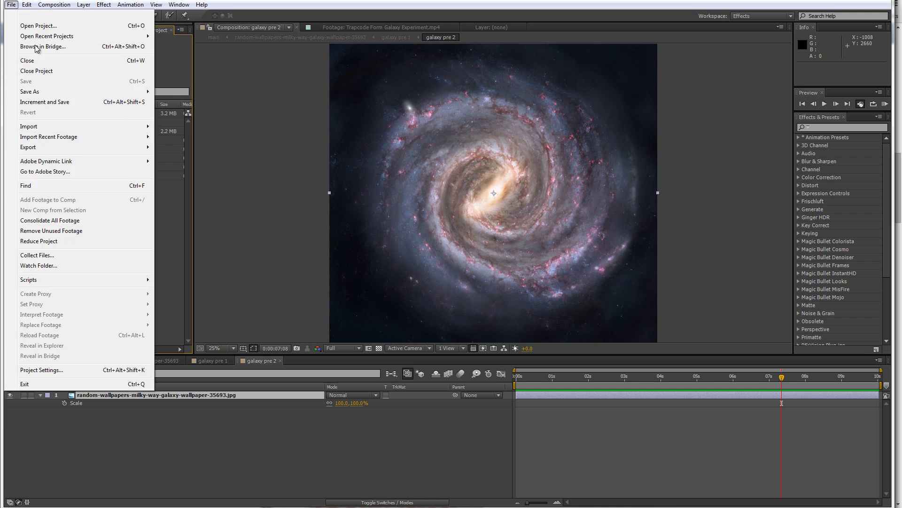
mouse_move(78, 130)
left_click(176, 126)
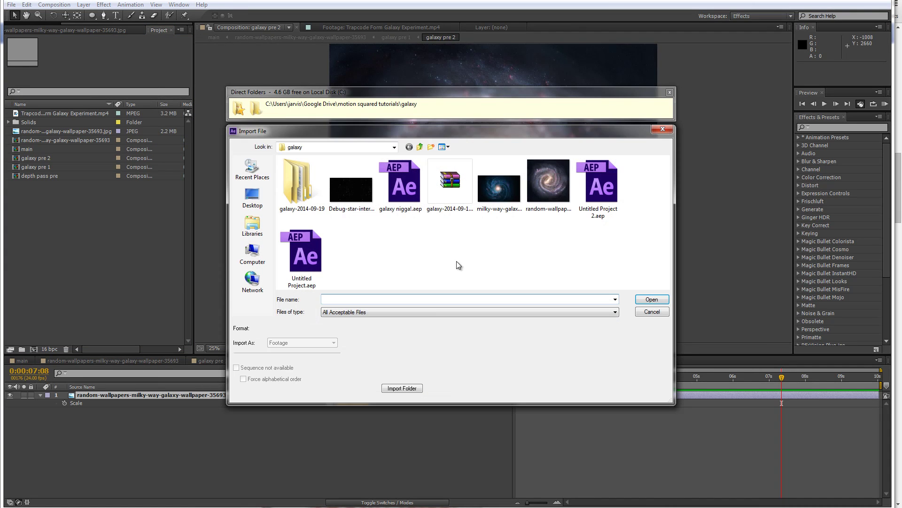
left_click(499, 207)
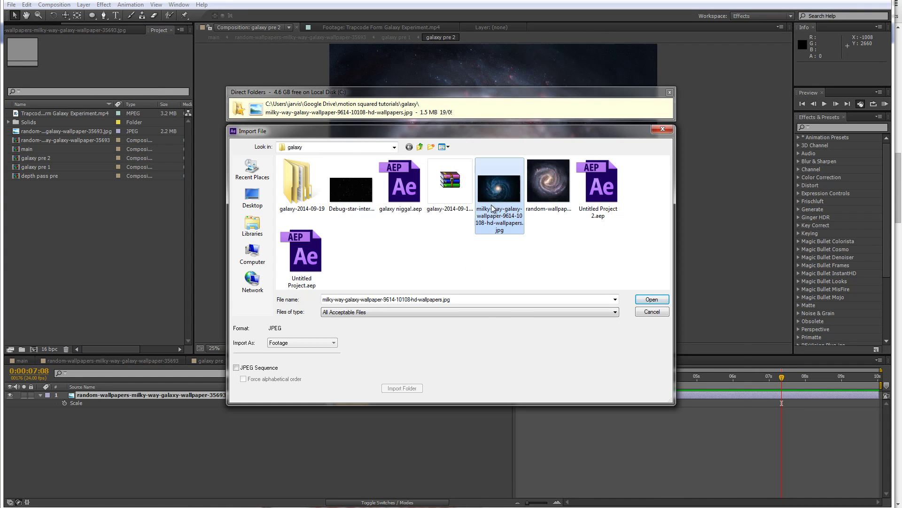
right_click(499, 208)
left_click(525, 224)
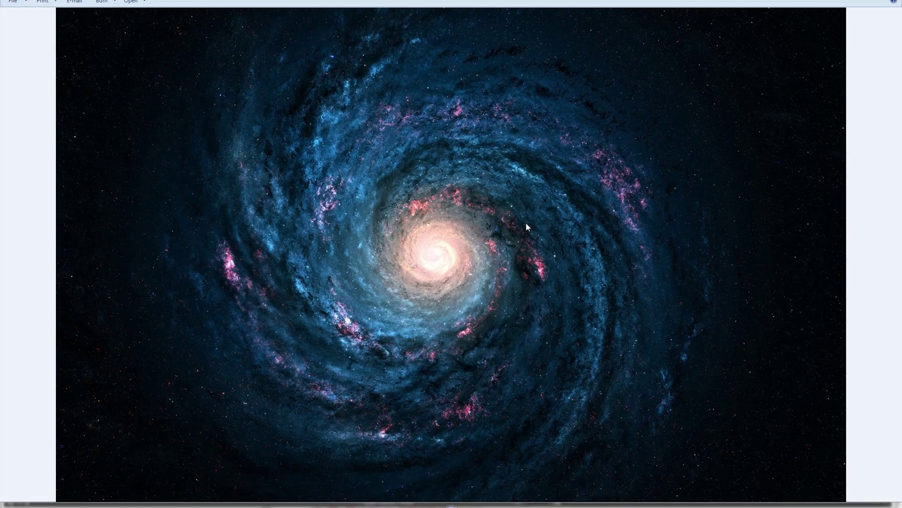
key("alt+F4")
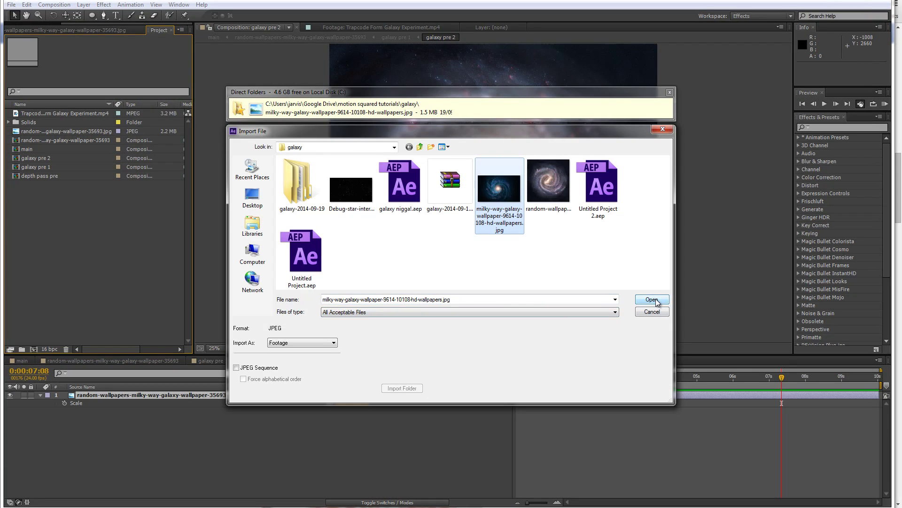
left_click(654, 300)
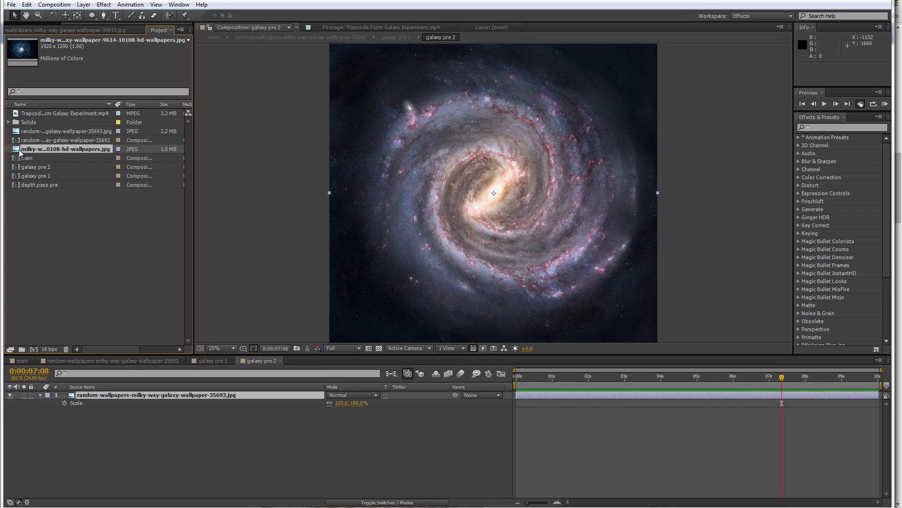
Place the imported galaxy image above the original wallpaper layer in galaxy pre 2, then remove the original's Luma track matte and hide it
left_click_drag(19, 150, 81, 399)
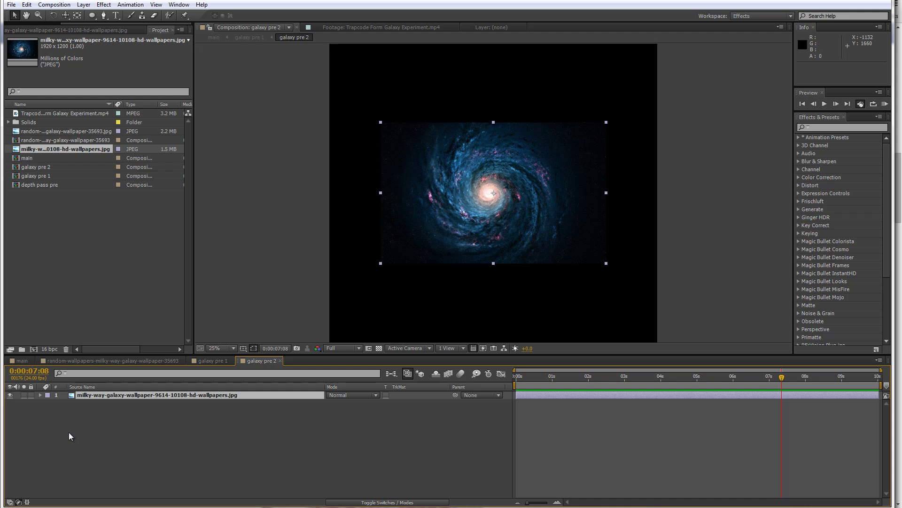
key("ctrl+z")
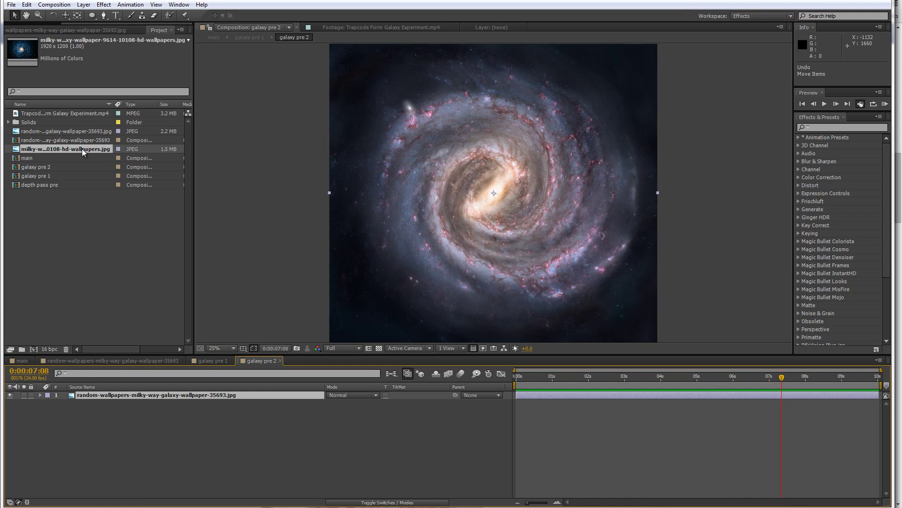
left_click_drag(82, 149, 119, 393)
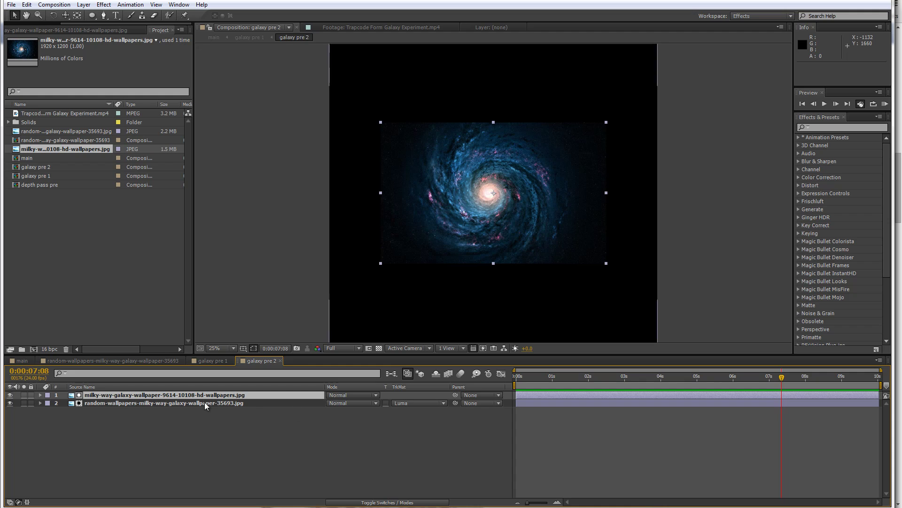
left_click(407, 403)
left_click(413, 411)
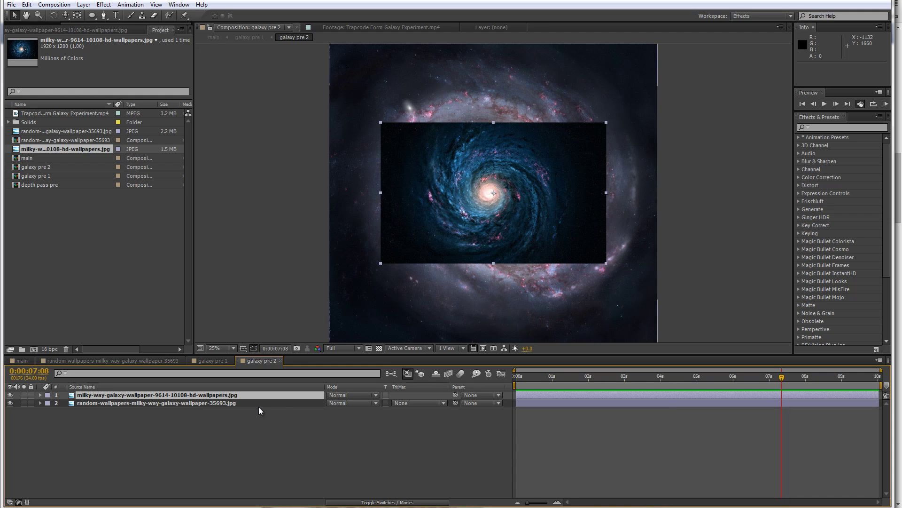
left_click(10, 403)
Scale the new galaxy image to 212% and move its bright core toward the center of the composition
key("s")
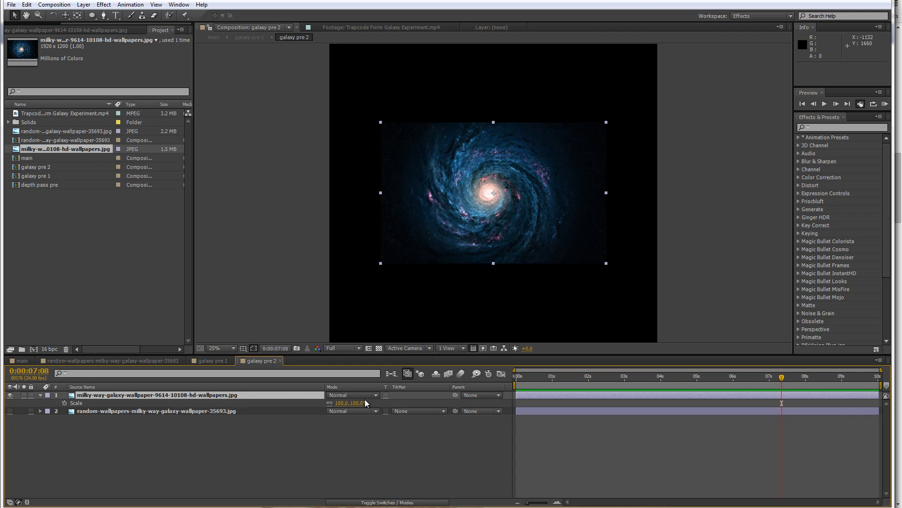
left_click_drag(356, 403, 407, 401)
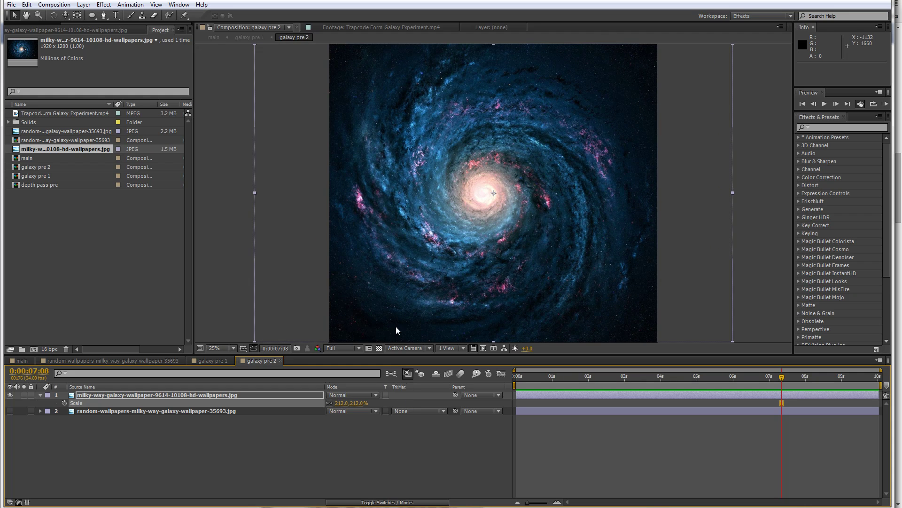
left_click_drag(431, 283, 439, 282)
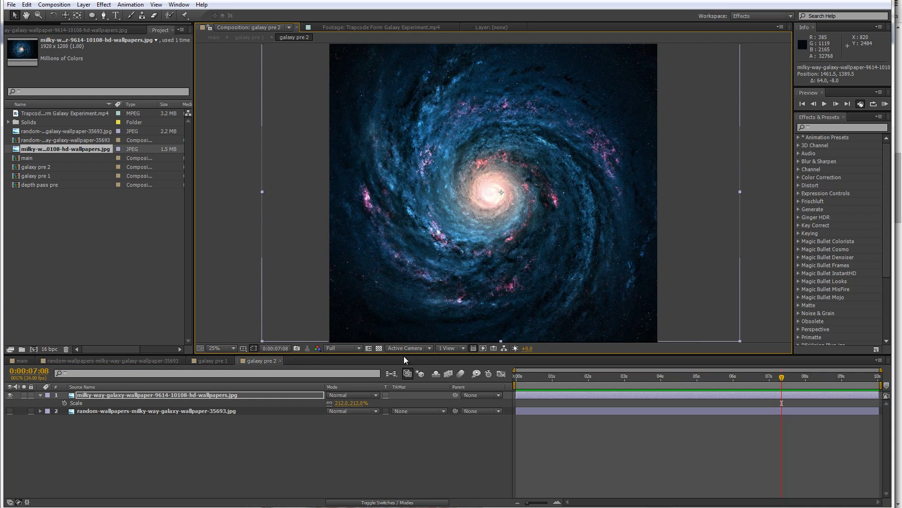
Center the galaxy's core using the Title/Action Safe guides and set the image layer's scale to 233%
left_click(221, 348)
left_click(243, 349)
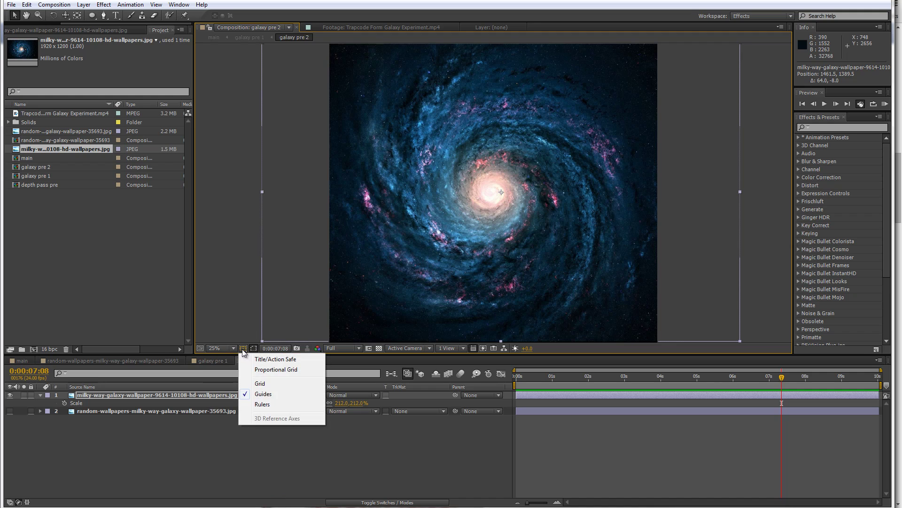
left_click(265, 358)
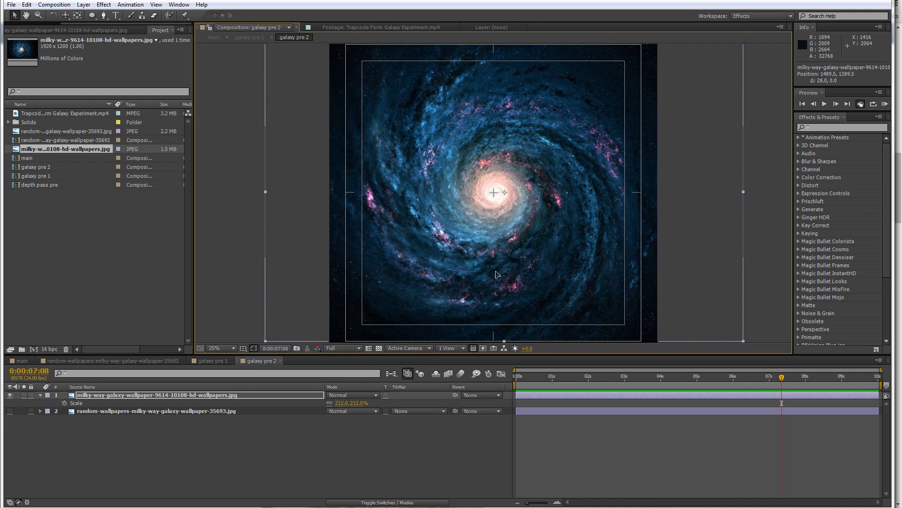
left_click_drag(345, 403, 342, 403)
left_click_drag(433, 280, 431, 239)
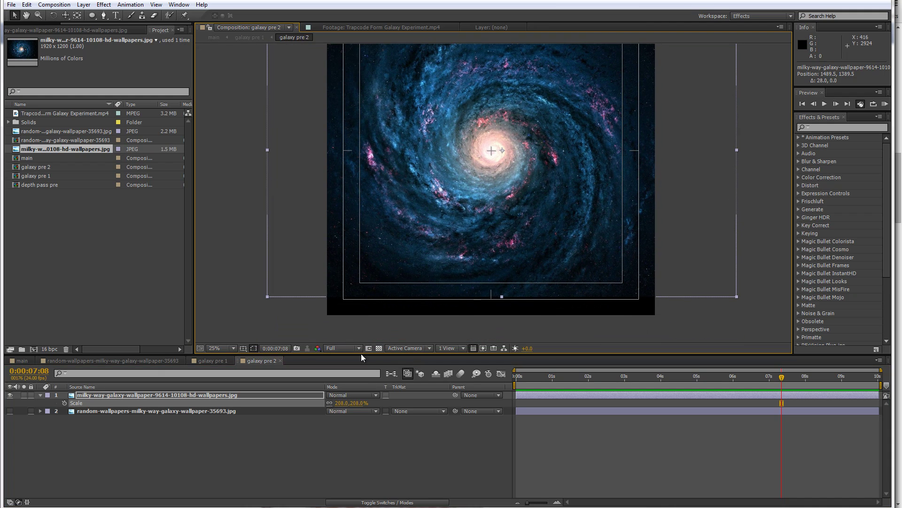
left_click_drag(343, 403, 350, 403)
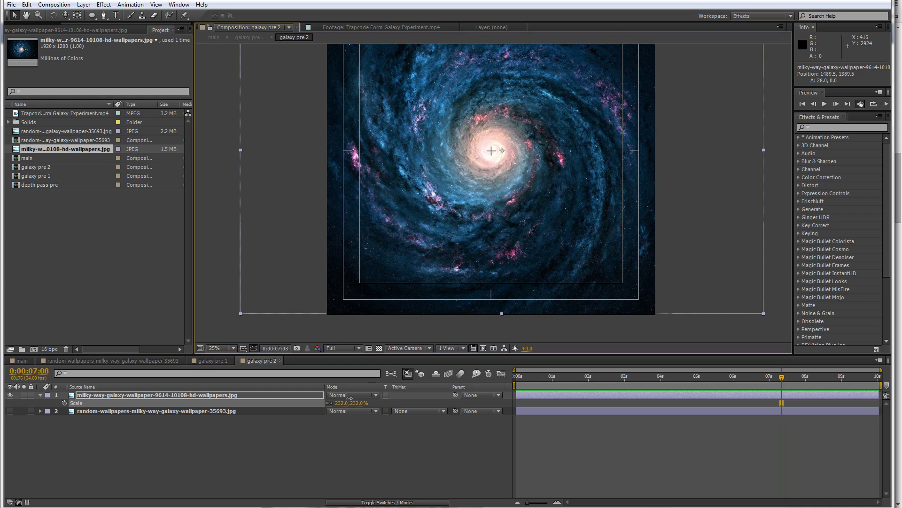
left_click_drag(349, 399, 351, 398)
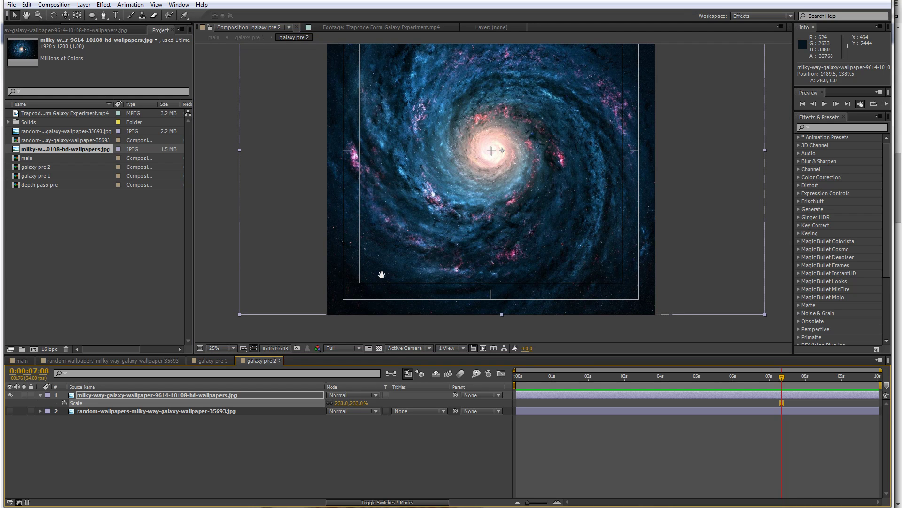
left_click_drag(376, 269, 379, 311)
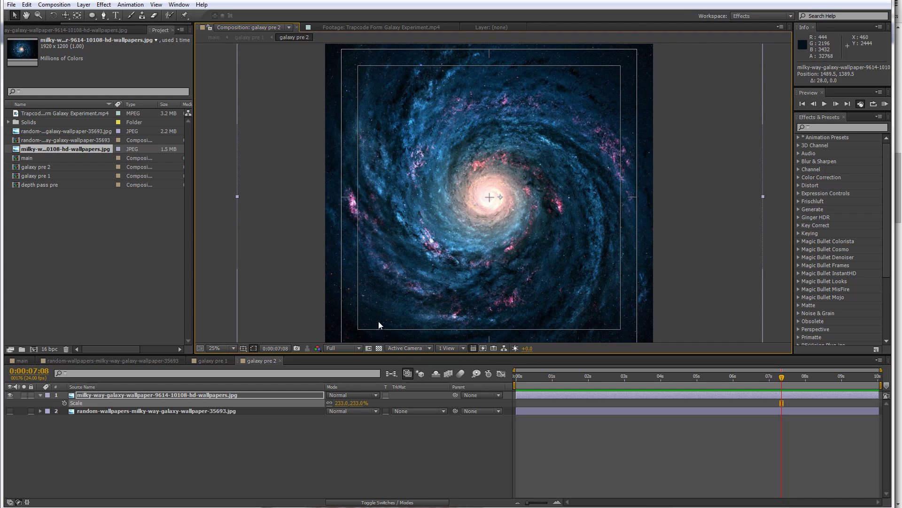
In the random-wallpapers-milky-way-galaxy-wallpaper-35693 composition, set the scale of the lower galaxy pre 1 layer to 100%
left_click(215, 360)
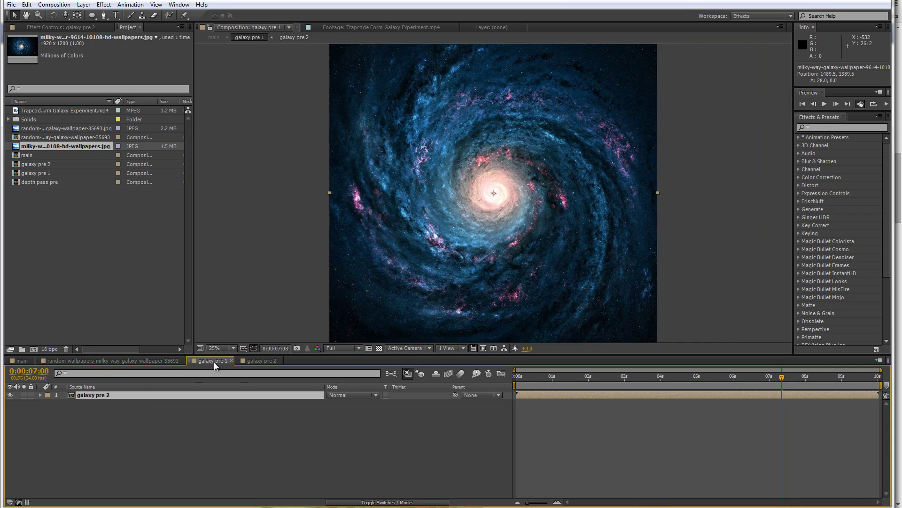
left_click(139, 361)
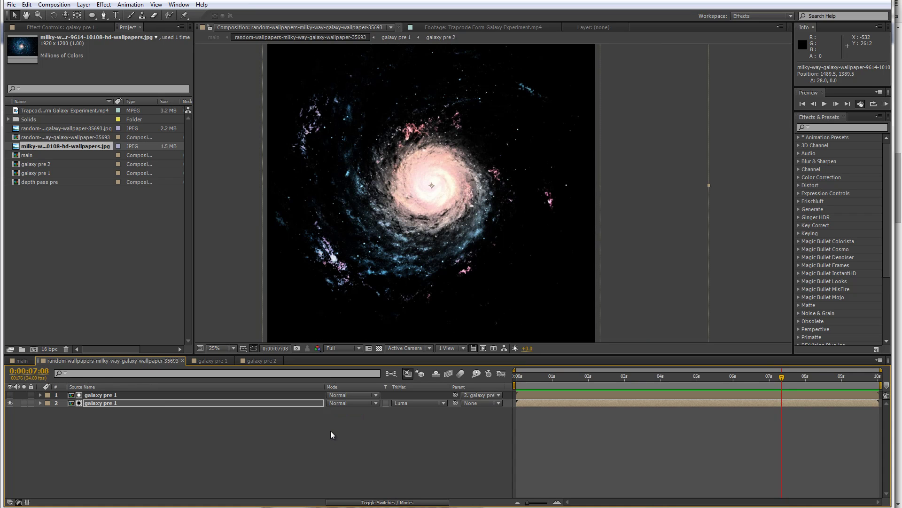
left_click_drag(346, 412, 313, 412)
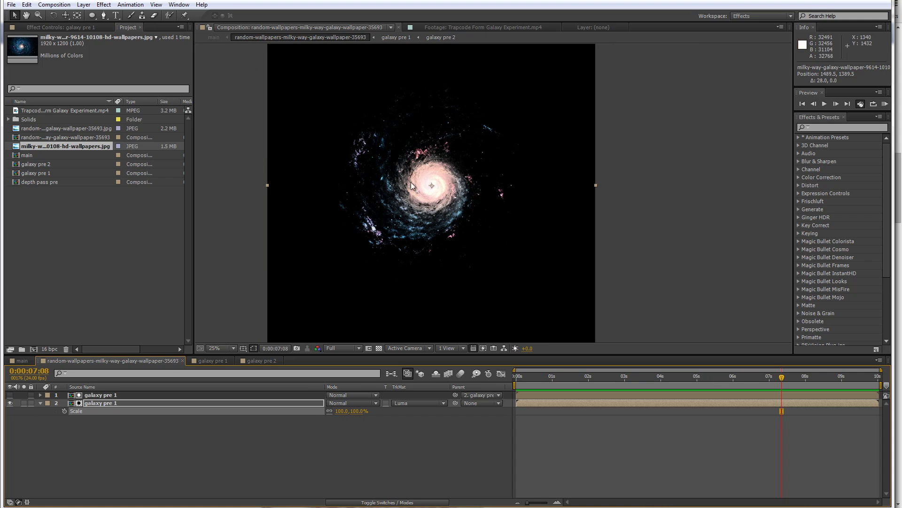
Delete Mask 1 from the upper galaxy pre 1 matte layer and show that layer's effect settings
left_click(121, 397)
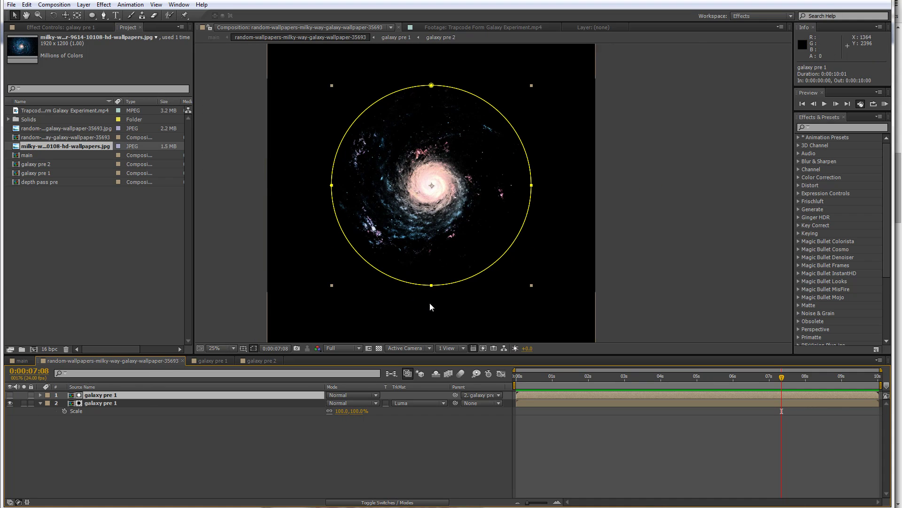
key("f")
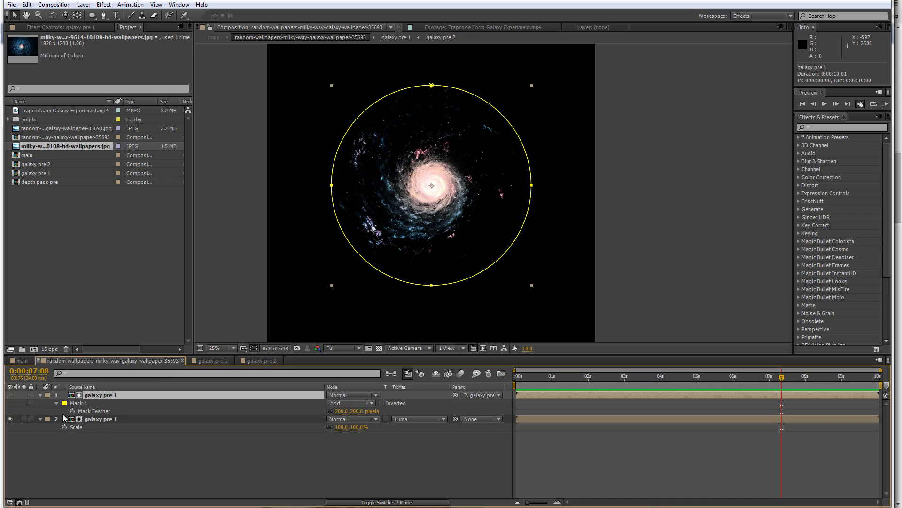
left_click(76, 403)
key("Delete")
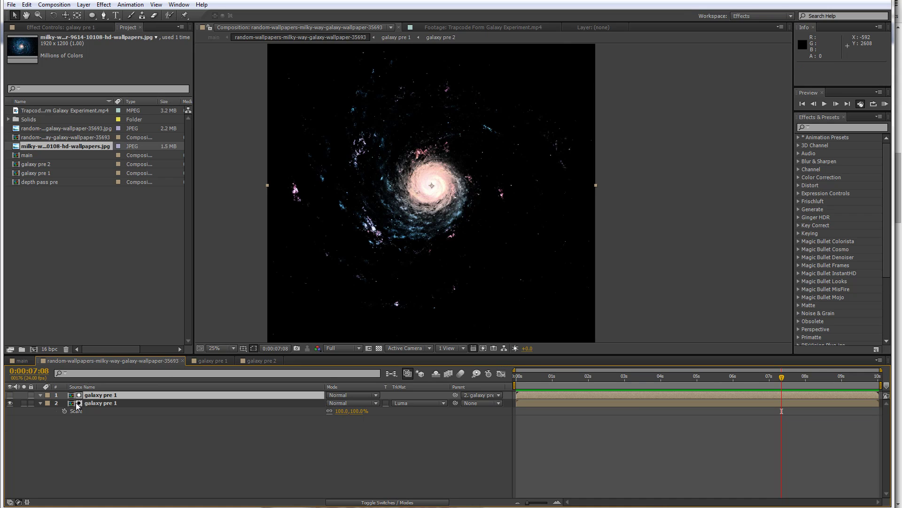
left_click(61, 27)
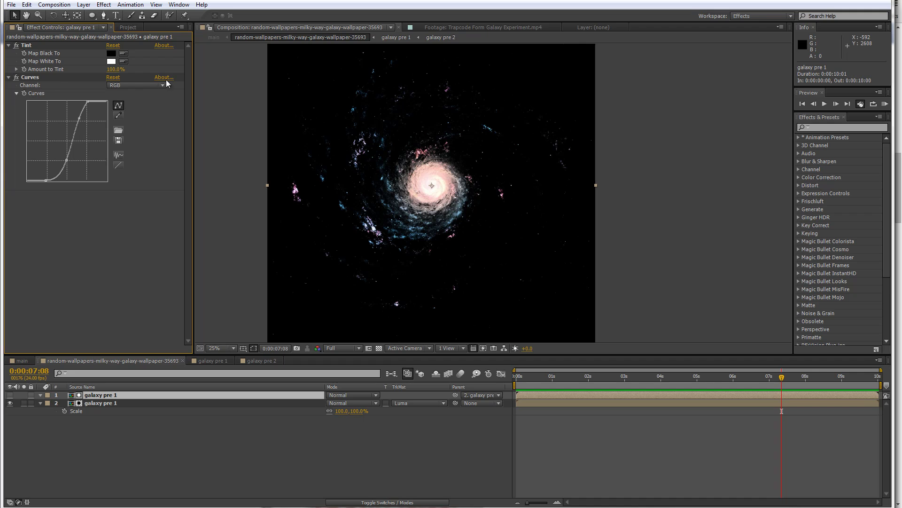
Reset the Curves effect on the upper galaxy pre 1 matte layer and display only that layer
left_click(113, 77)
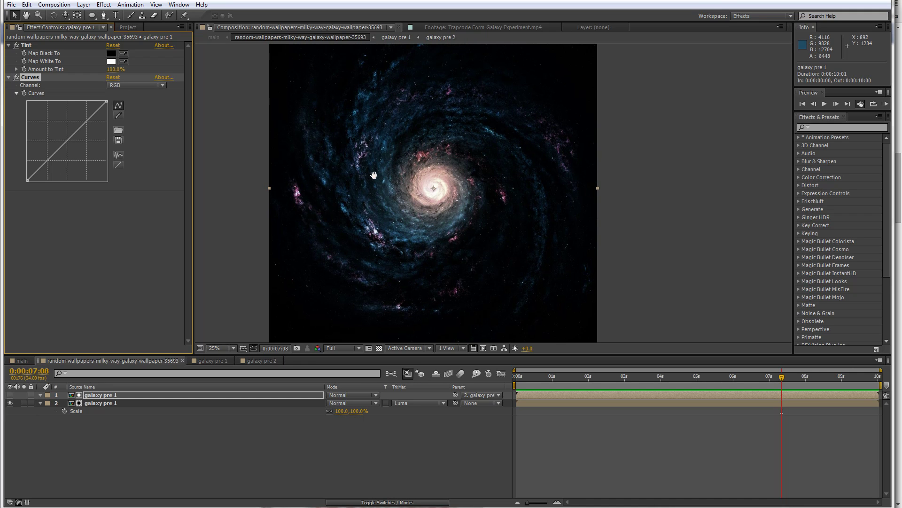
left_click(9, 403)
left_click(11, 395)
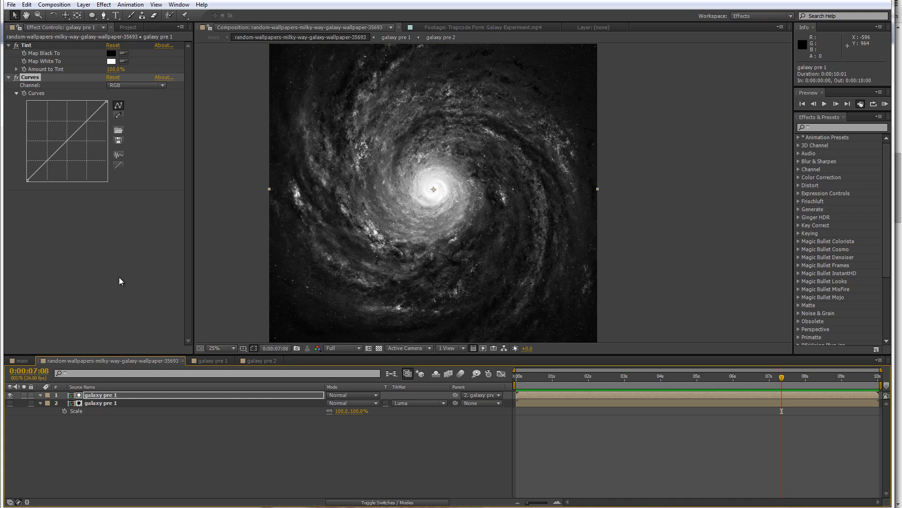
left_click_drag(48, 166, 50, 168)
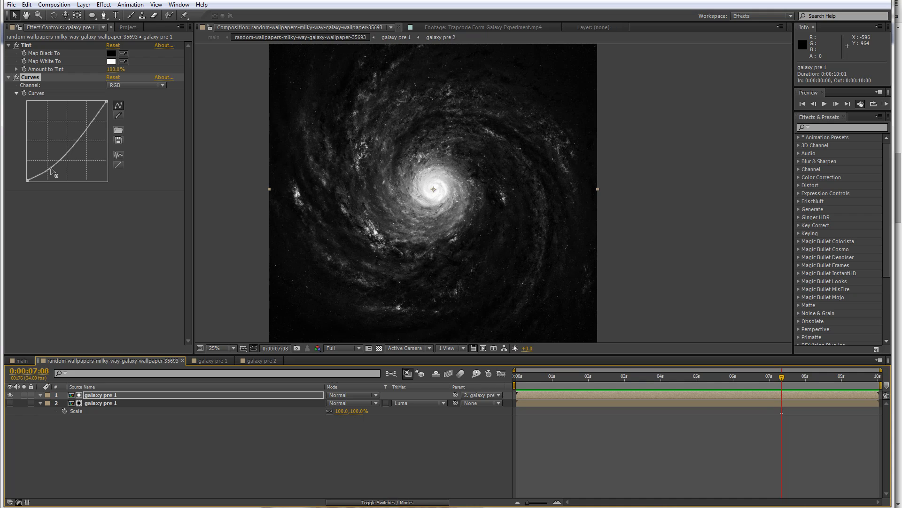
left_click_drag(84, 123, 73, 91)
left_click(113, 78)
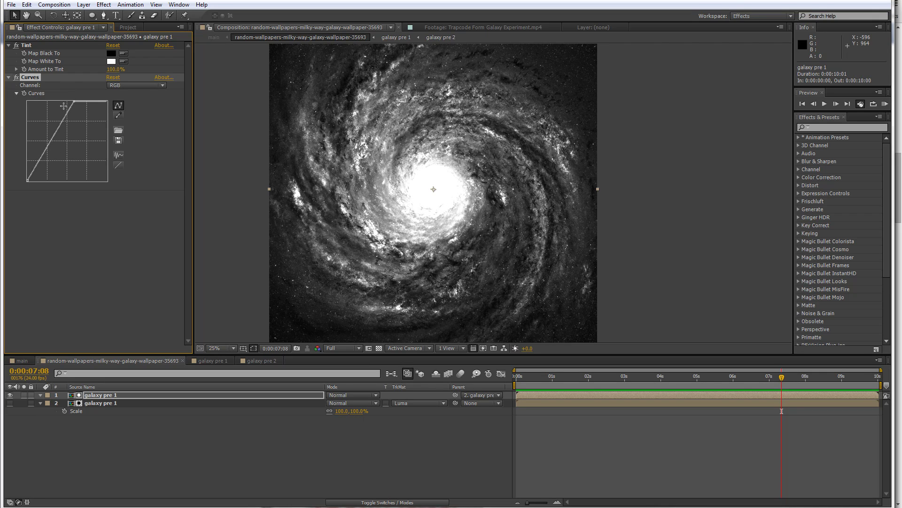
Shape the matte's RGB curve into a steep S-curve with clipped highlights, then hide the matte and show the lower galaxy pre 1 layer
left_click_drag(42, 162, 62, 124)
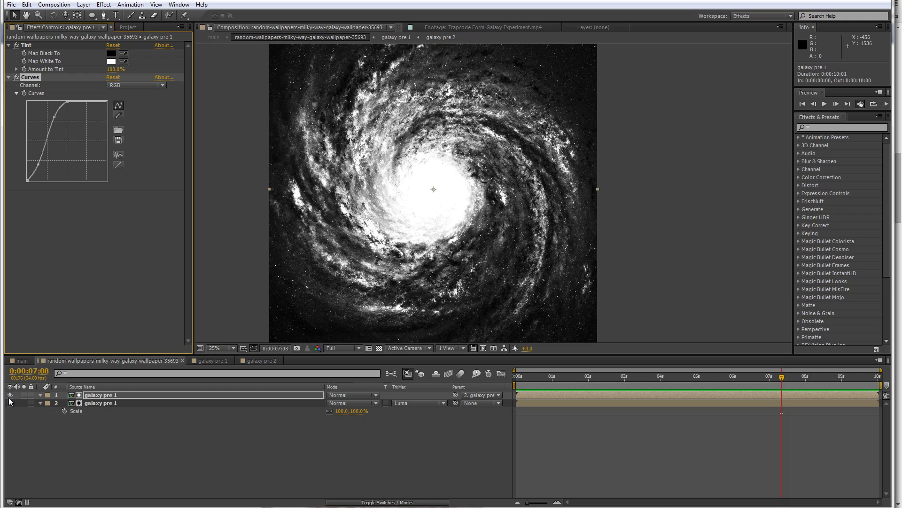
left_click(10, 400)
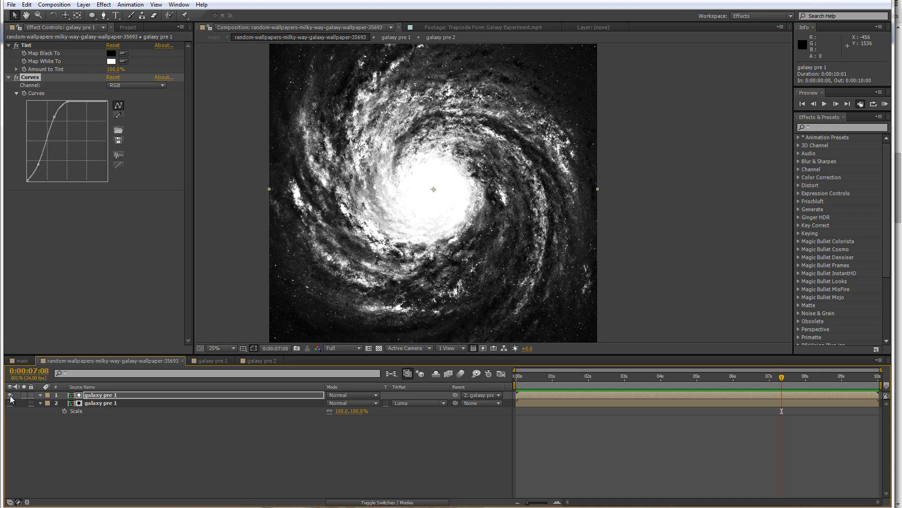
left_click(10, 396)
left_click(10, 402)
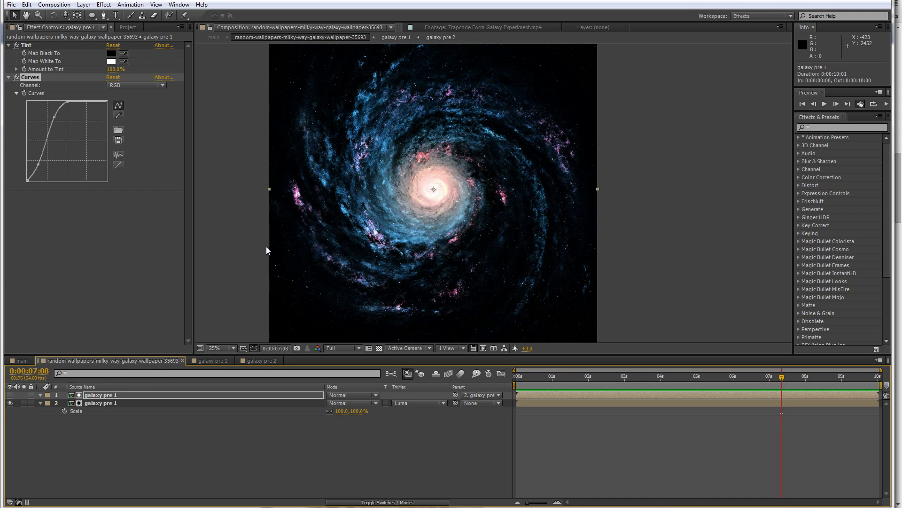
Add a full-size elliptical mask to the upper galaxy pre 1 matte layer and set its feather to 100 pixels
left_click_drag(335, 161, 331, 136)
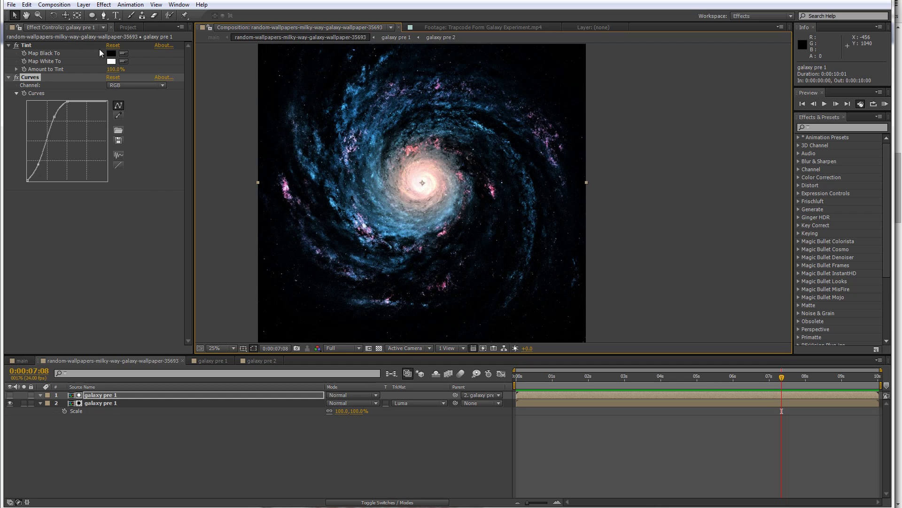
double_click(93, 15)
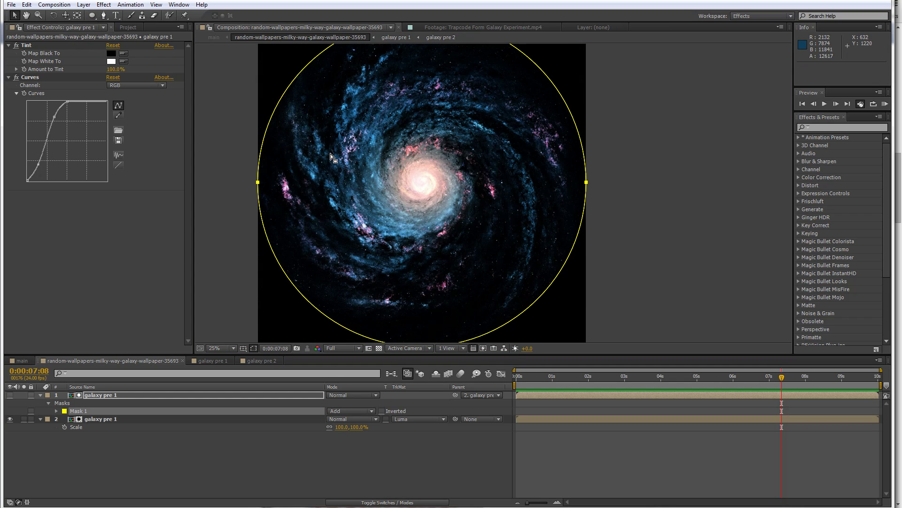
key("f")
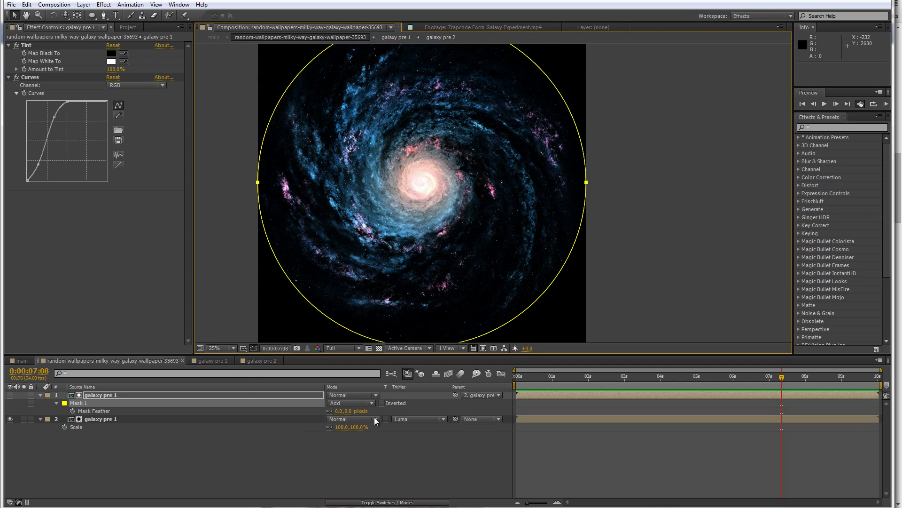
left_click(349, 411)
type("100")
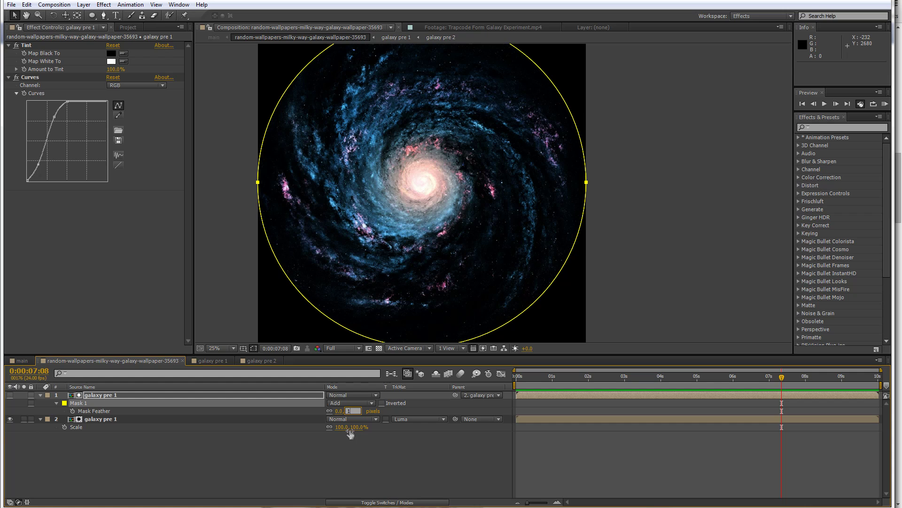
left_click(329, 478)
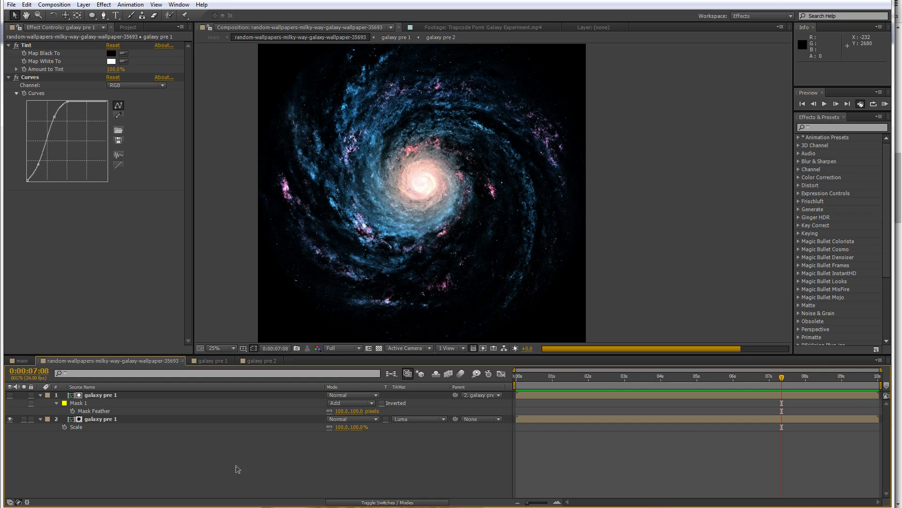
Set Mask 1's expansion to -50 pixels and return to the main composition to view the updated galaxy
left_click(56, 404)
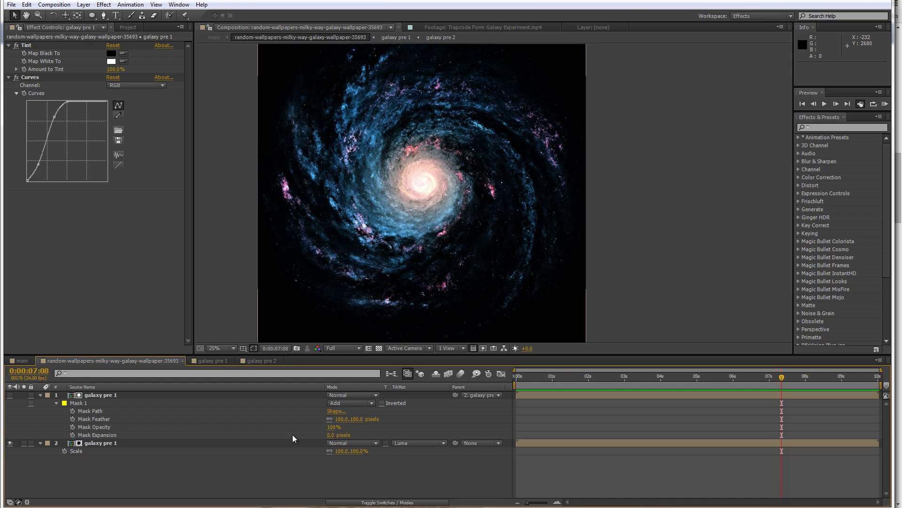
left_click(332, 435)
type("-50")
left_click(282, 483)
left_click(22, 360)
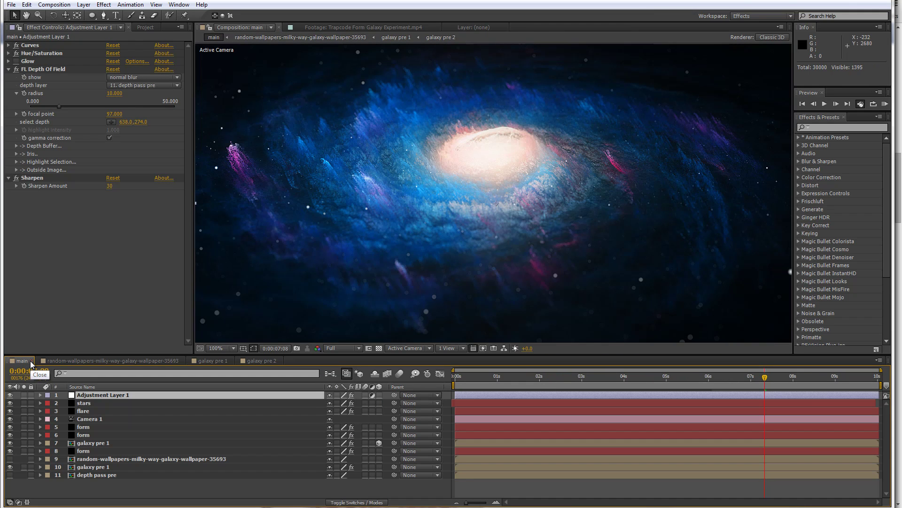
mouse_move(374, 218)
left_mouse_down()
mouse_move(378, 233)
mouse_move(378, 203)
mouse_move(378, 222)
left_mouse_up()
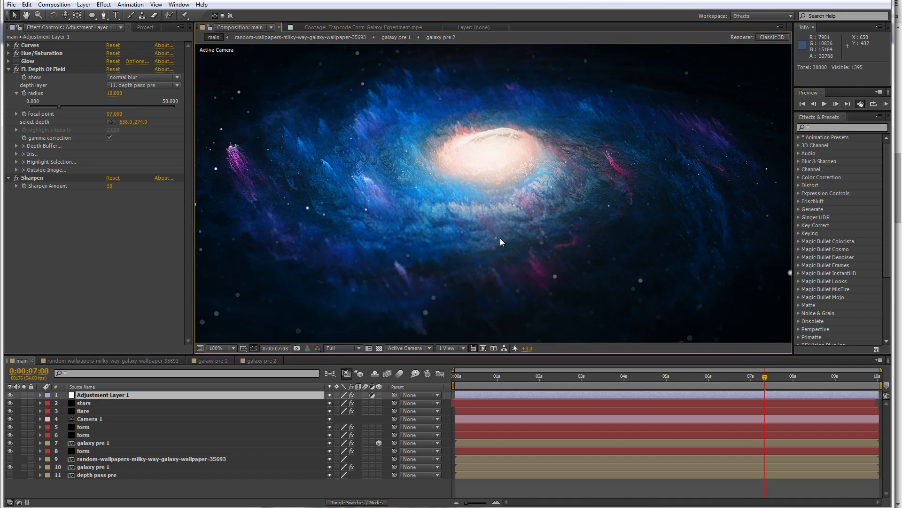